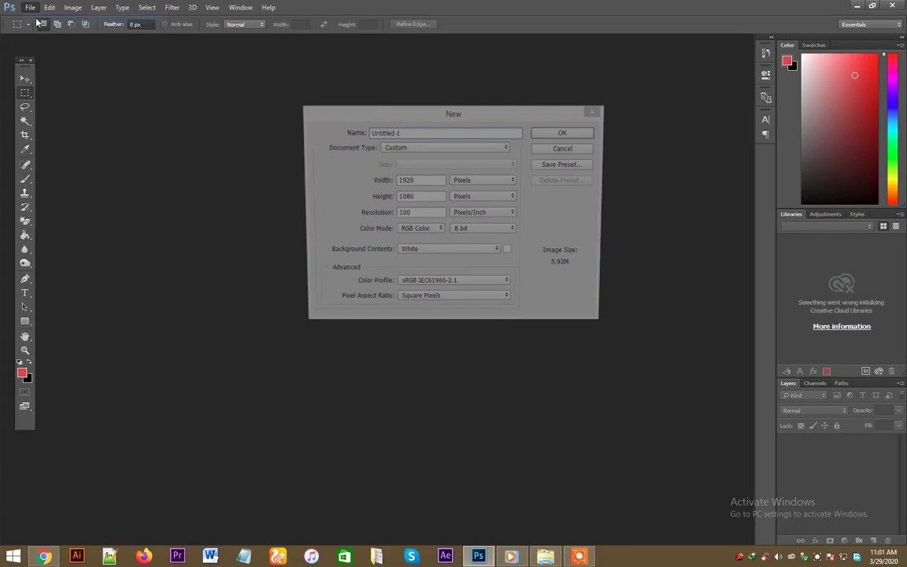
- Create a new blank white portrait document for the Orange Design poster
click(460, 179)
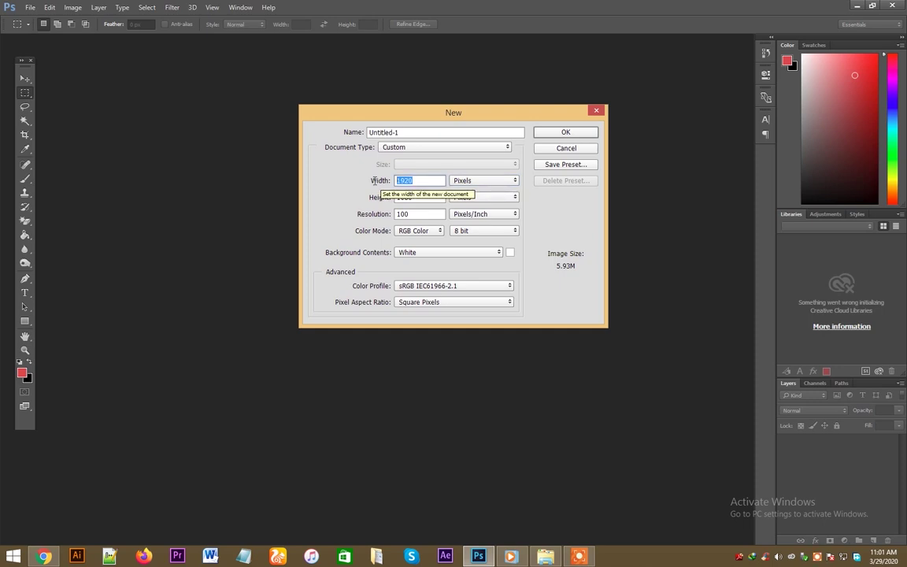
key(Return)
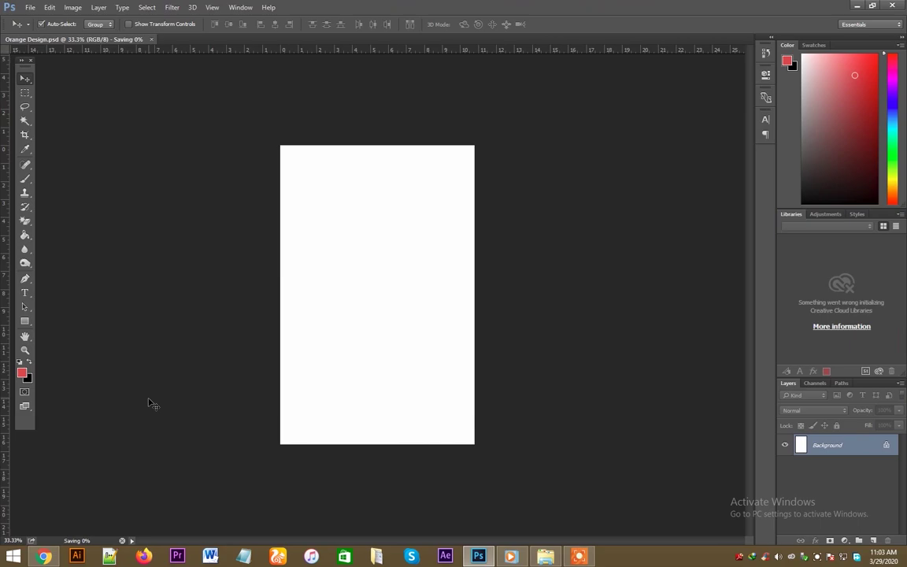
- Browse the orange image results and view the spiral orange peel image
click(44, 556)
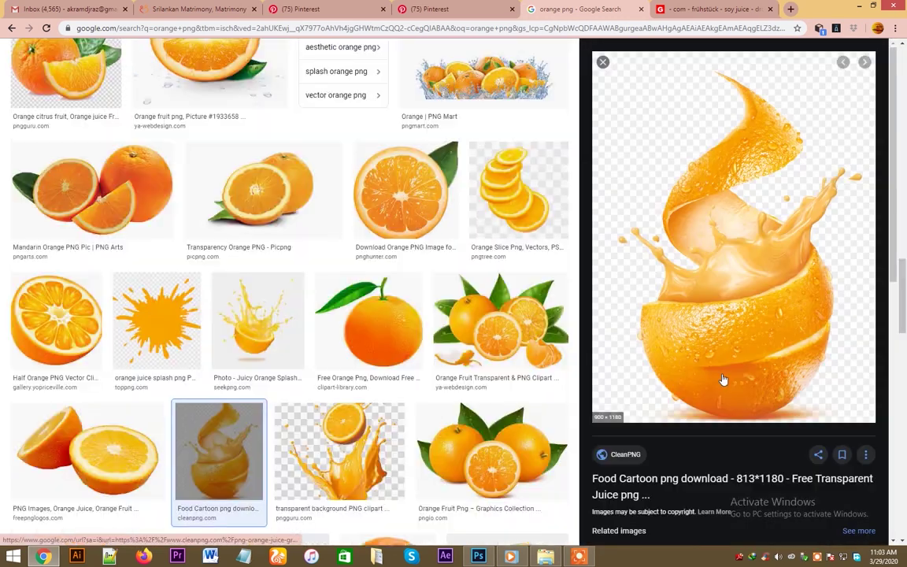
click(615, 460)
click(699, 9)
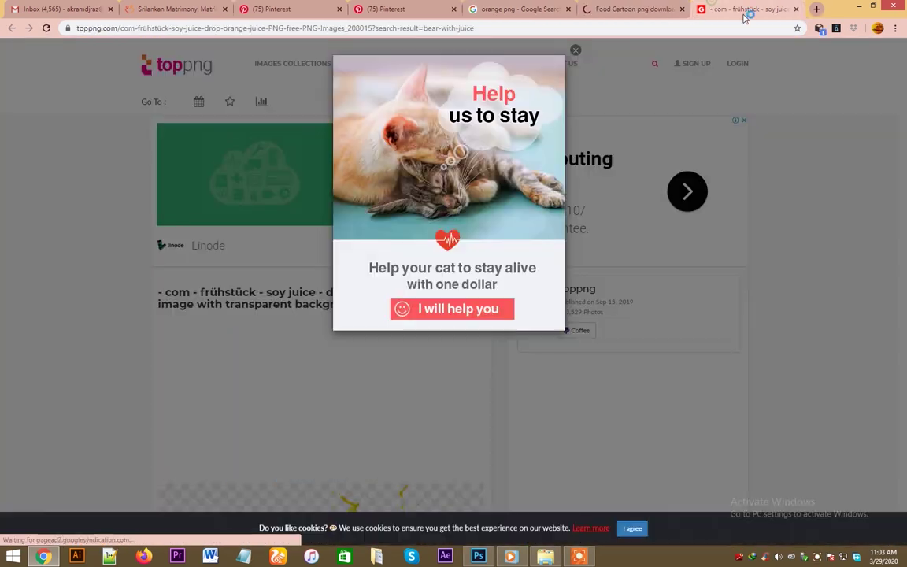
click(797, 9)
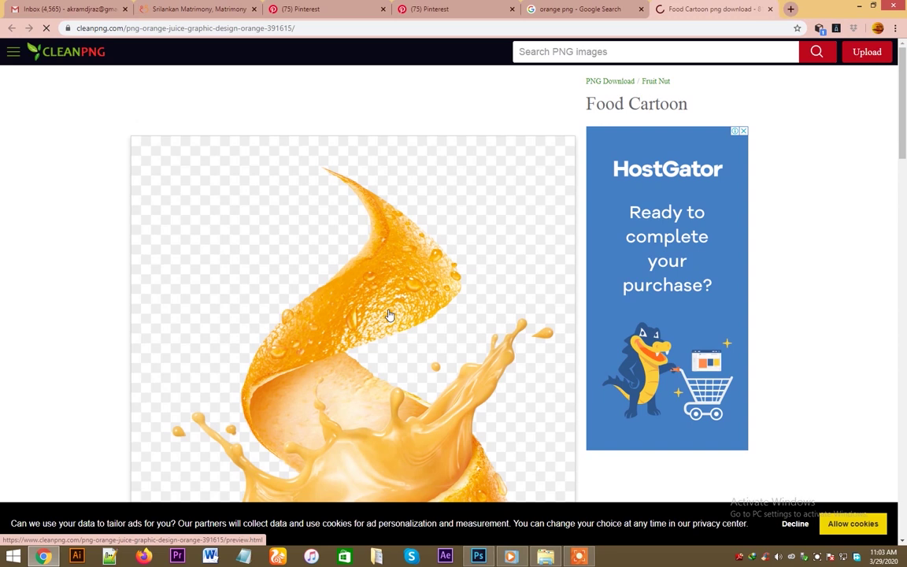
scroll(393, 311, down, 4)
mouse_move(352, 315)
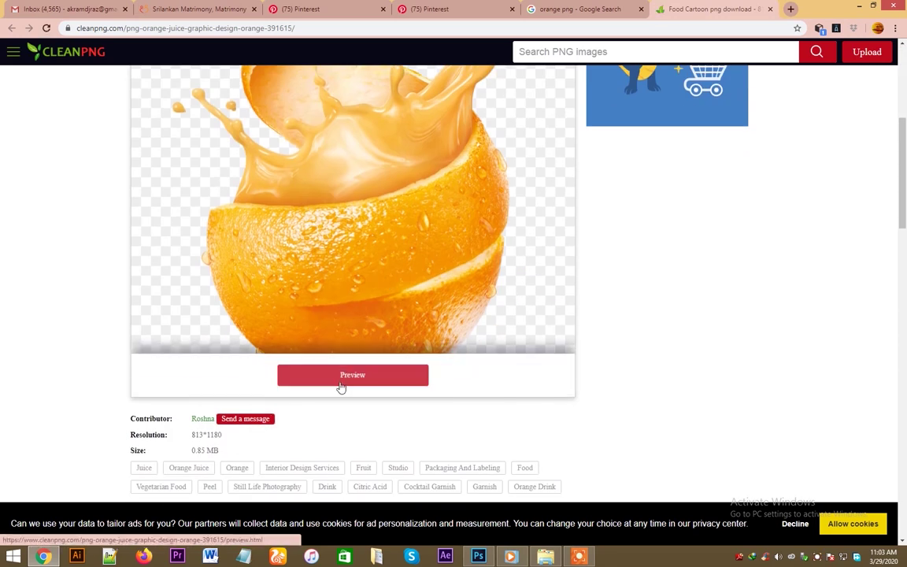
scroll(340, 387, down, 2)
click(192, 358)
key(ctrl+w)
- Search for orange product images, save the Sunquick bottle and open it in Photoshop
click(135, 62)
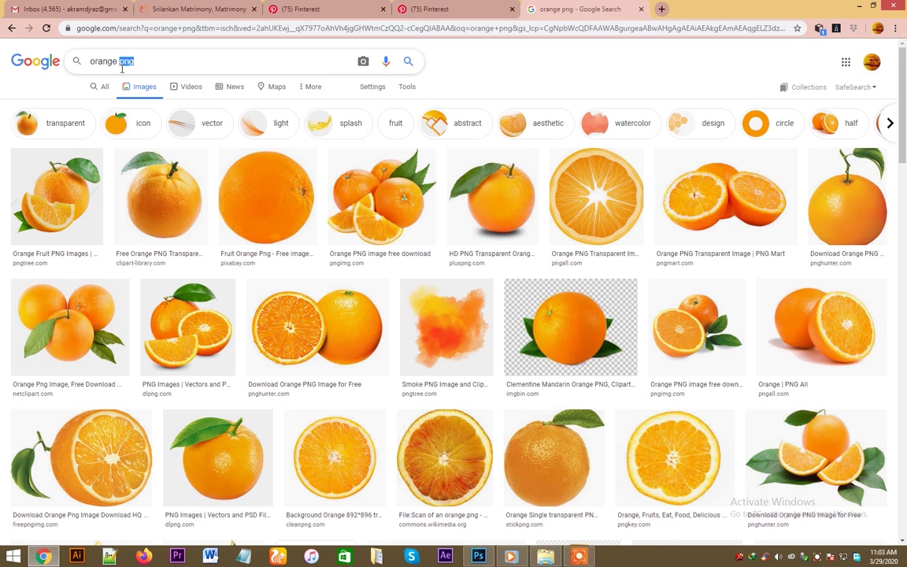
text(produc)
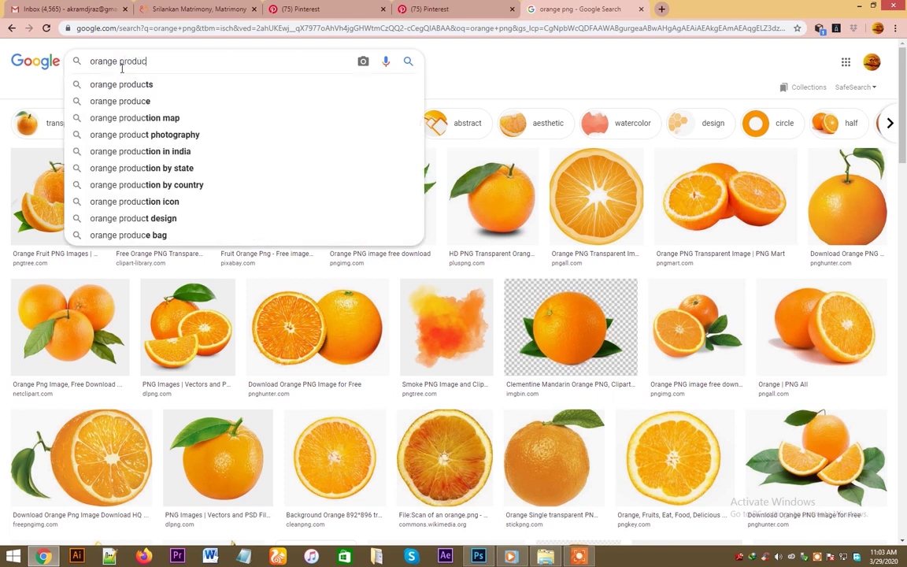
text(t)
key(Return)
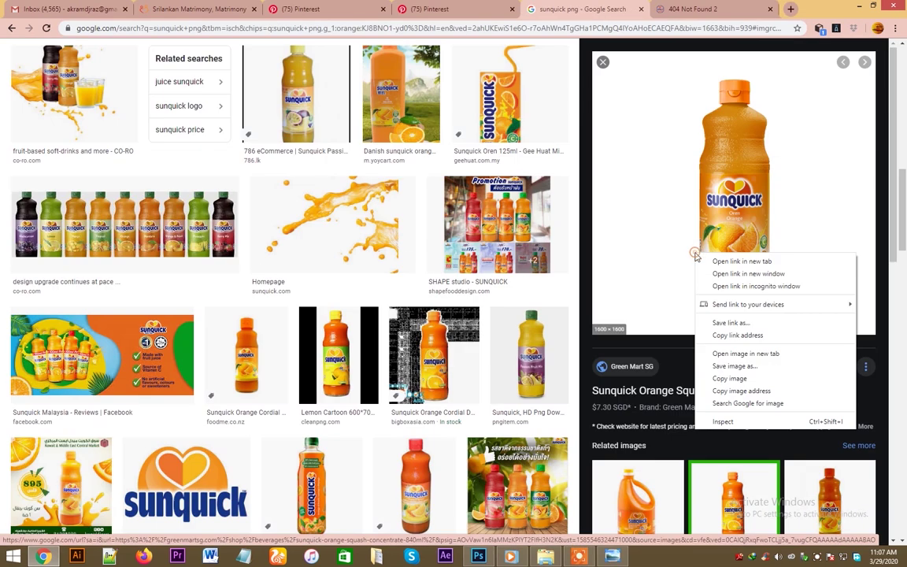
click(749, 366)
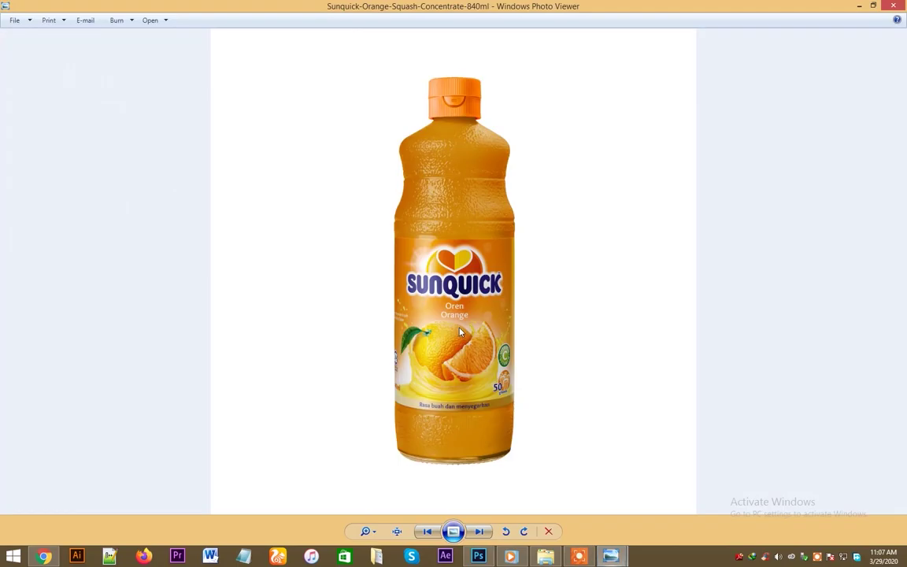
right_click(451, 329)
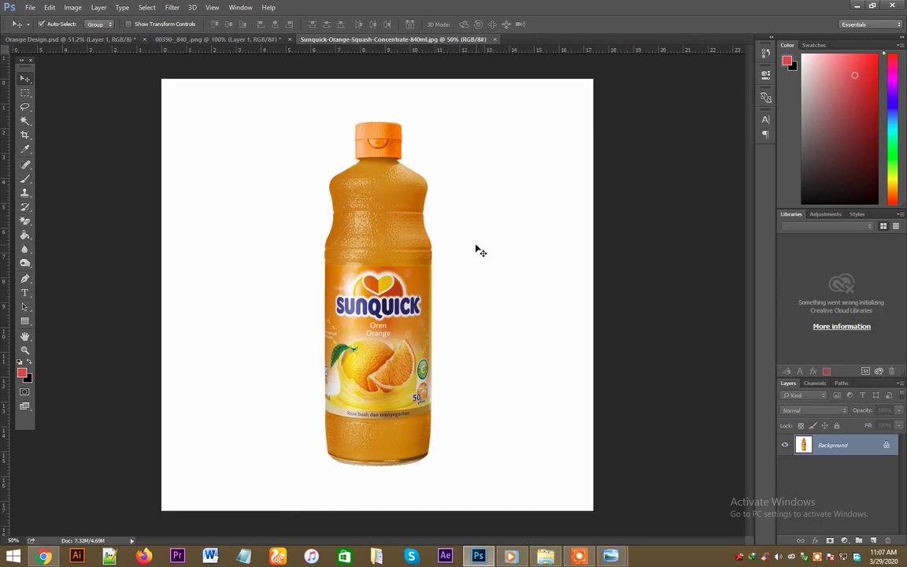
click(290, 38)
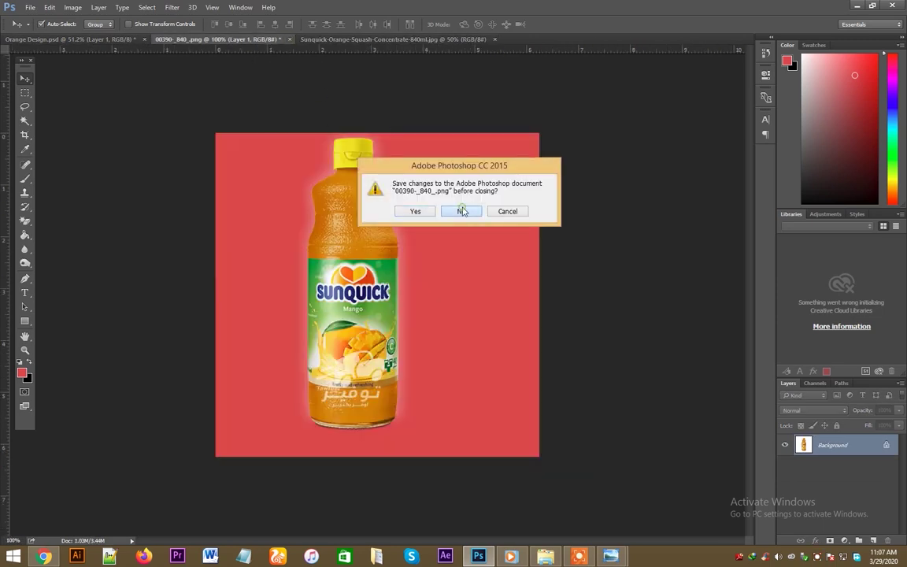
- Discard the mango document and select the Sunquick bottle via Magic Wand and inverse selection
click(464, 210)
key(w)
click(468, 227)
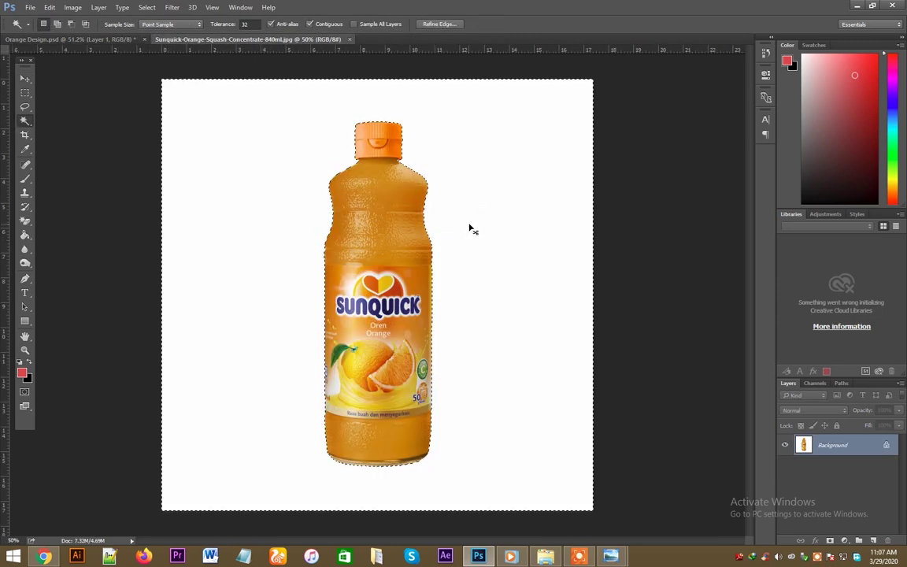
key(ctrl+shift+i)
- Refine the bottle edge with Decontaminate Colors, output to a new masked layer, then Save As
key(ctrl+alt+r)
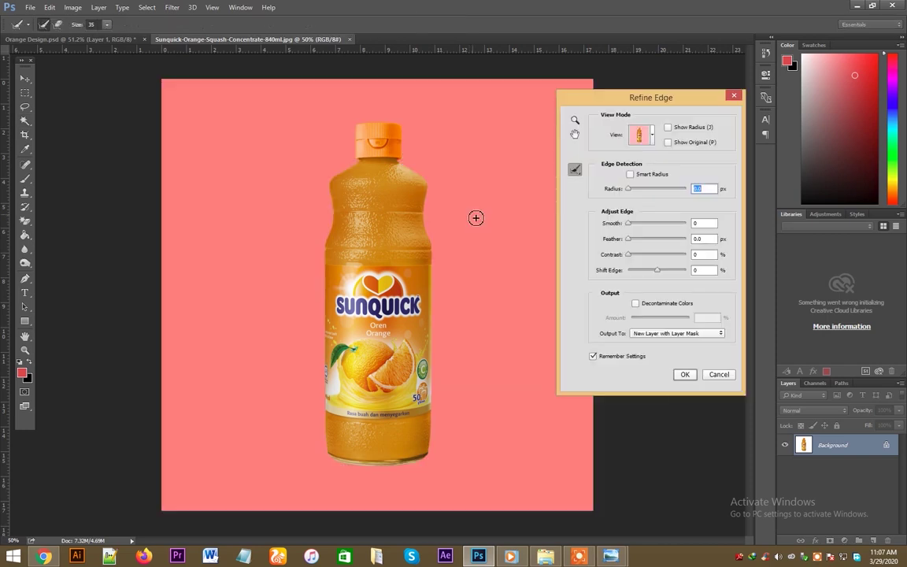
click(635, 303)
click(650, 334)
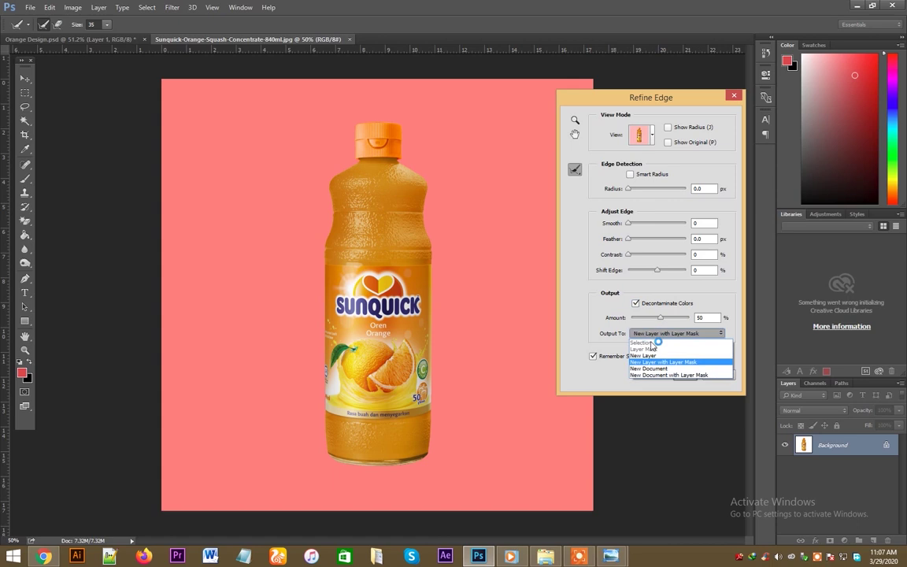
click(654, 363)
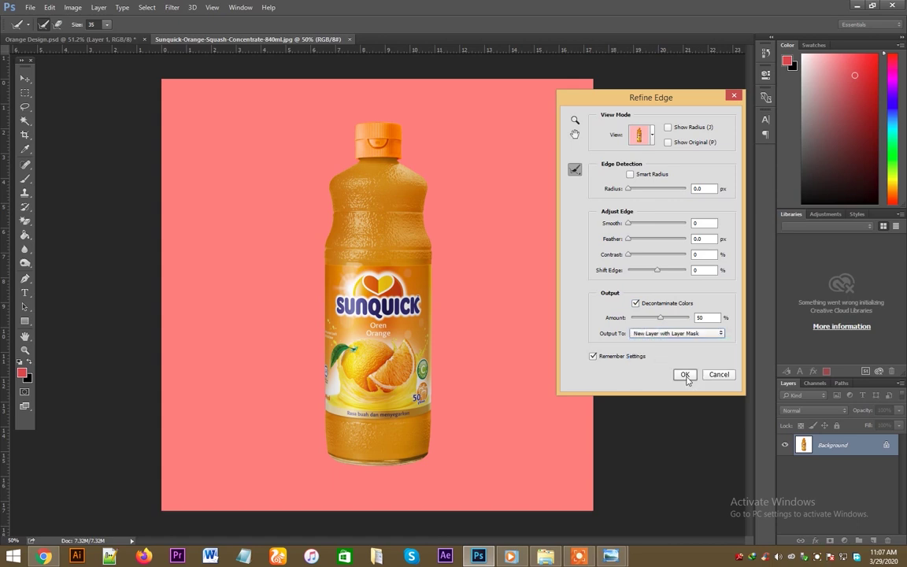
click(685, 376)
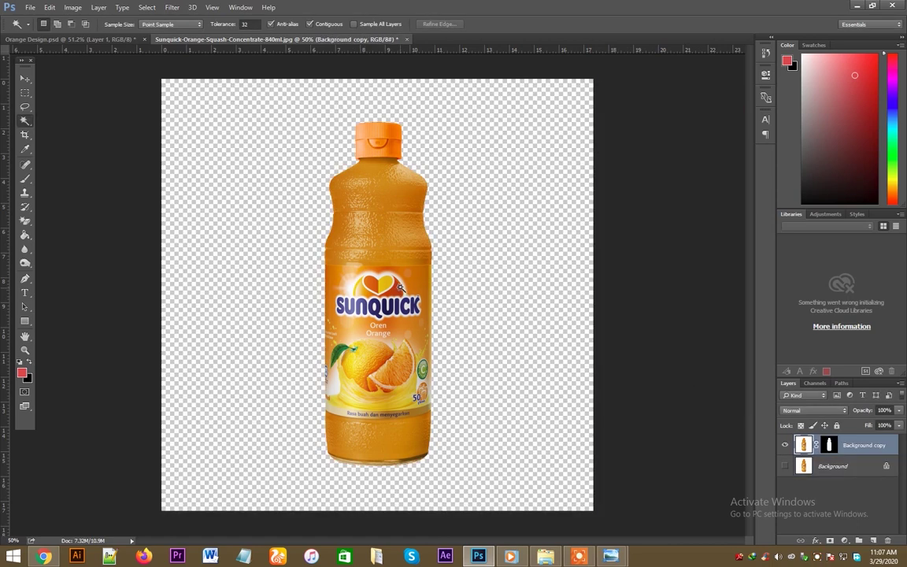
key(ctrl+shift+s)
- Save the cut-out bottle PSD into a new F:\png\PRODUCT PNG folder with Maximize Compatibility
click(68, 235)
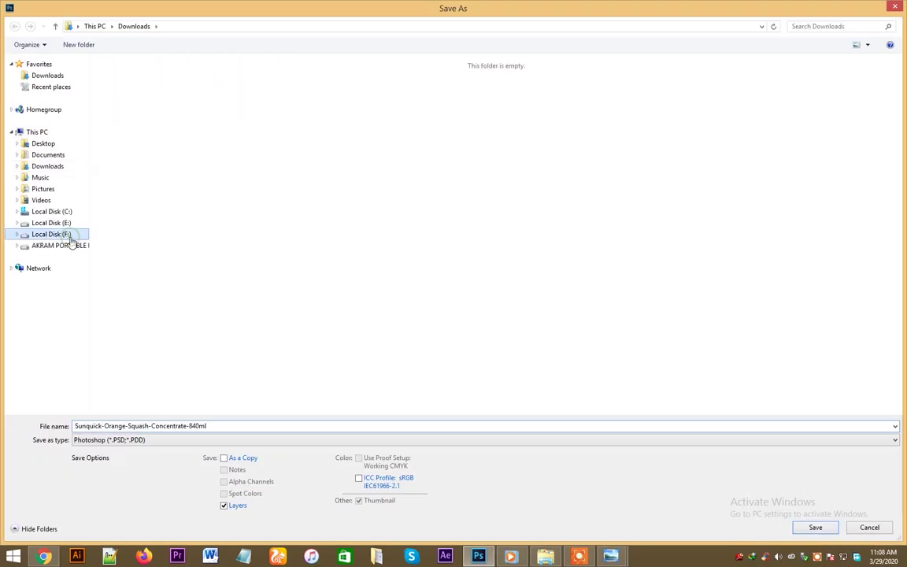
scroll(567, 338, down, 3)
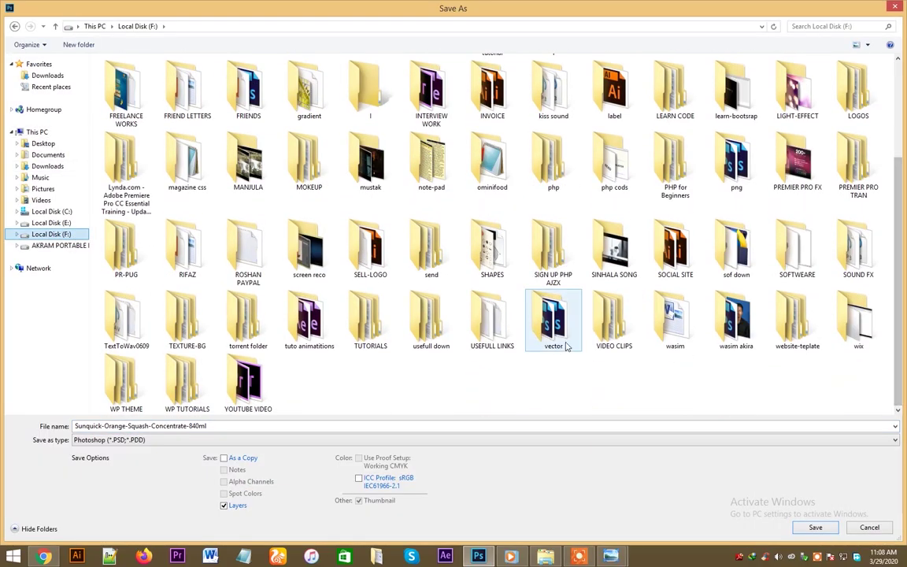
double_click(736, 162)
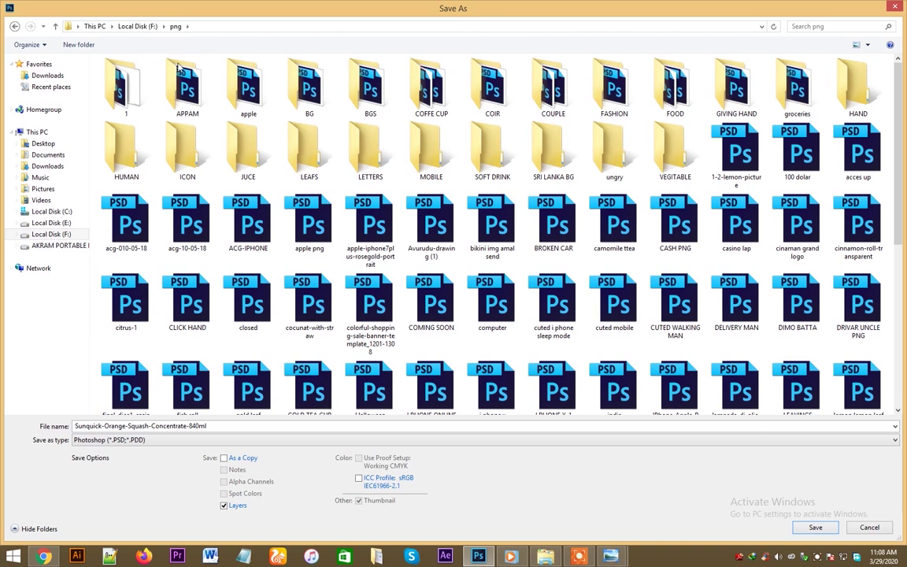
click(76, 45)
text(PRODUCT PNG)
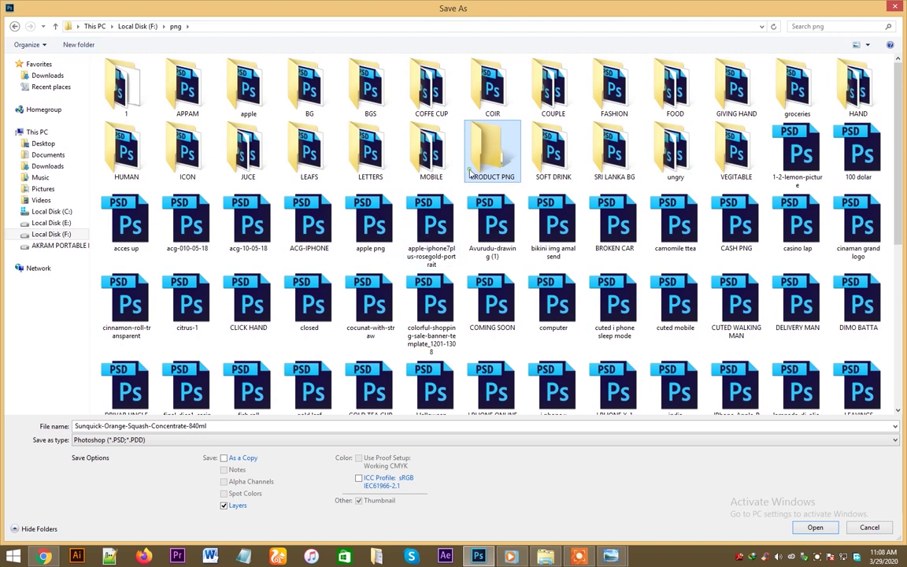
double_click(482, 149)
key(Return)
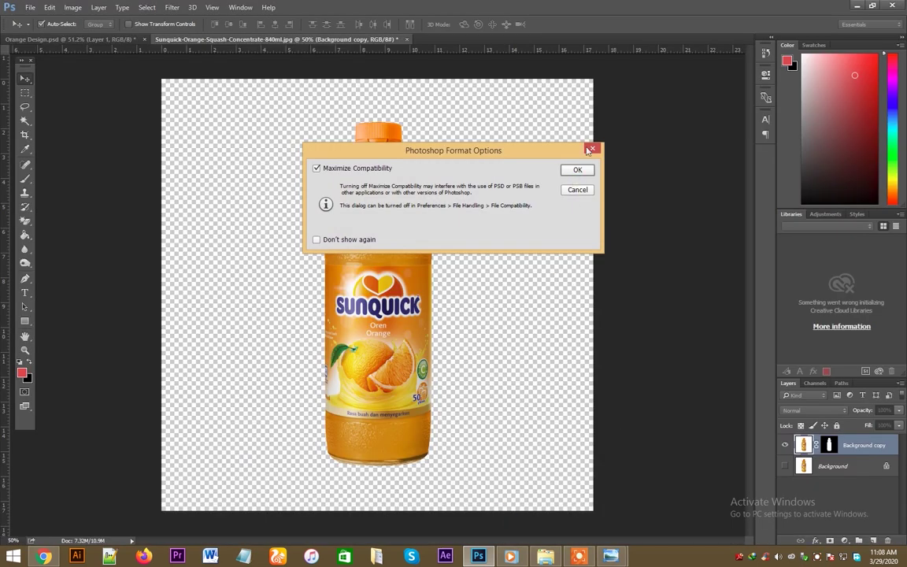
click(591, 149)
- Delete the mango bottle layer from Orange Design and view the blank canvas at 50%
click(133, 40)
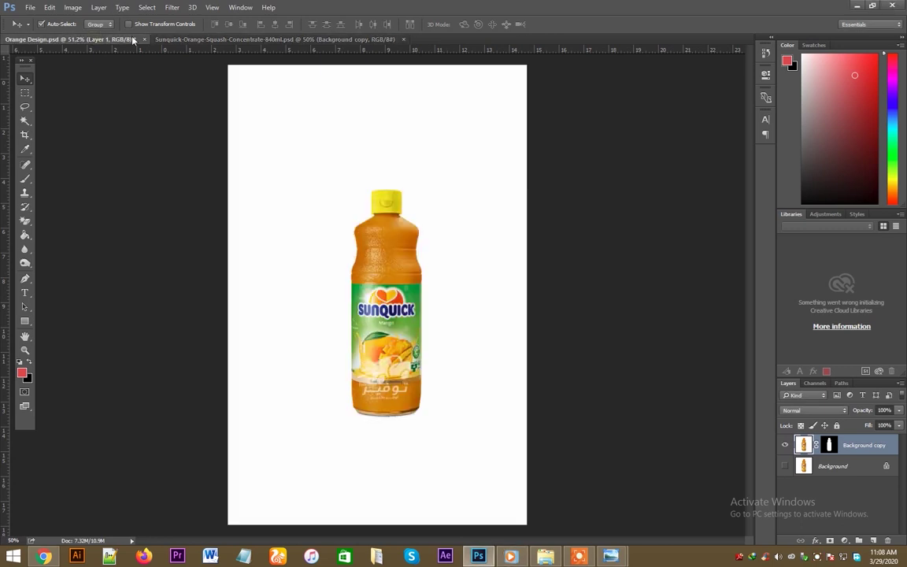
click(144, 39)
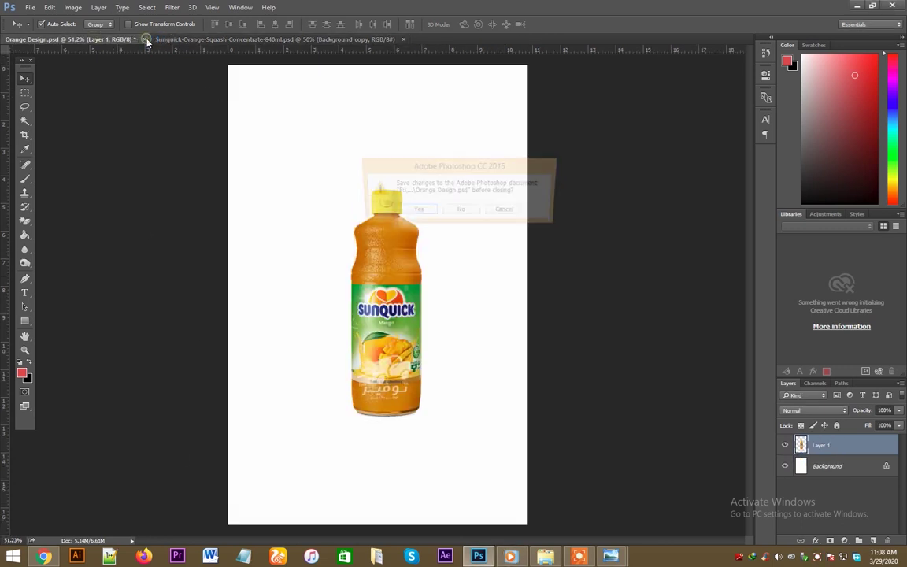
click(506, 211)
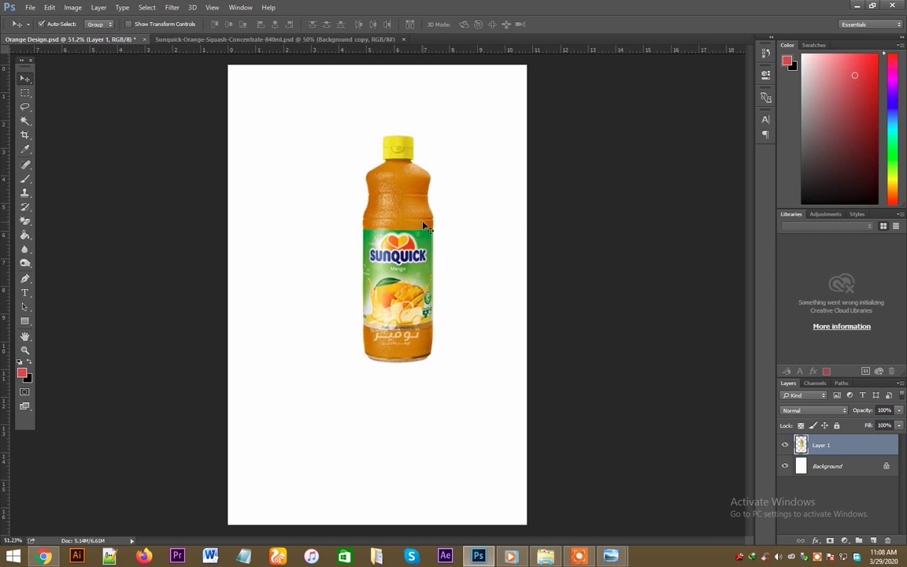
key(Delete)
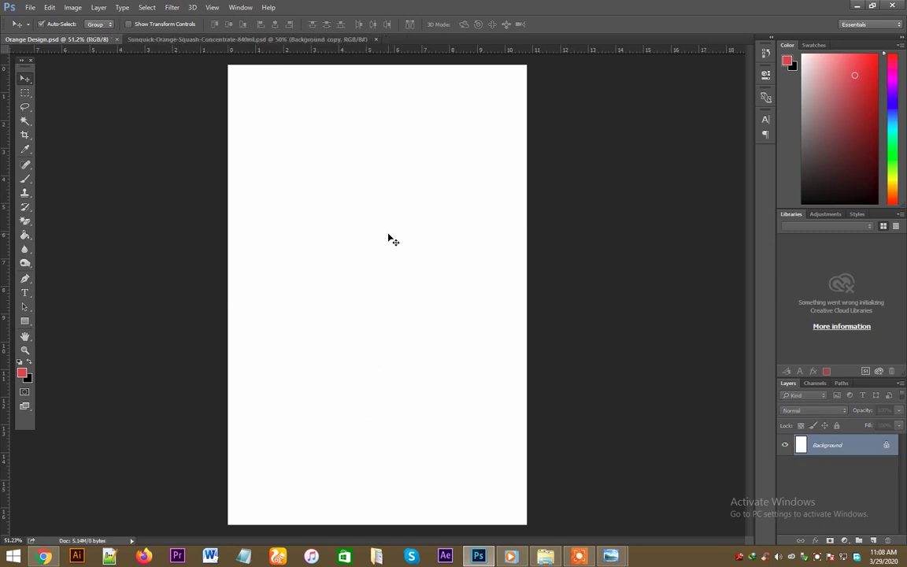
key(ctrl+minus)
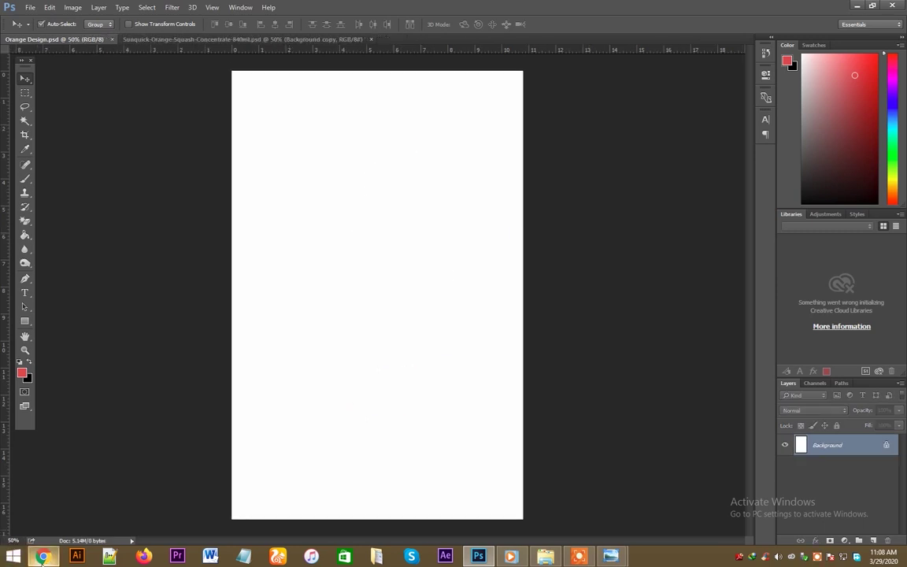
click(44, 556)
- Search Google Images for 'orange background' and scroll through the results
click(501, 29)
text(O)
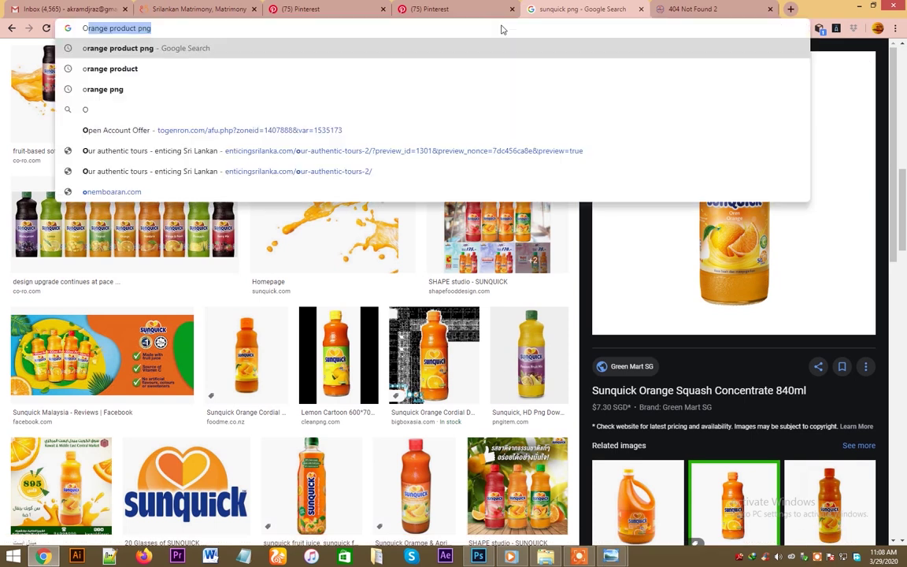
text(RANGE BAC)
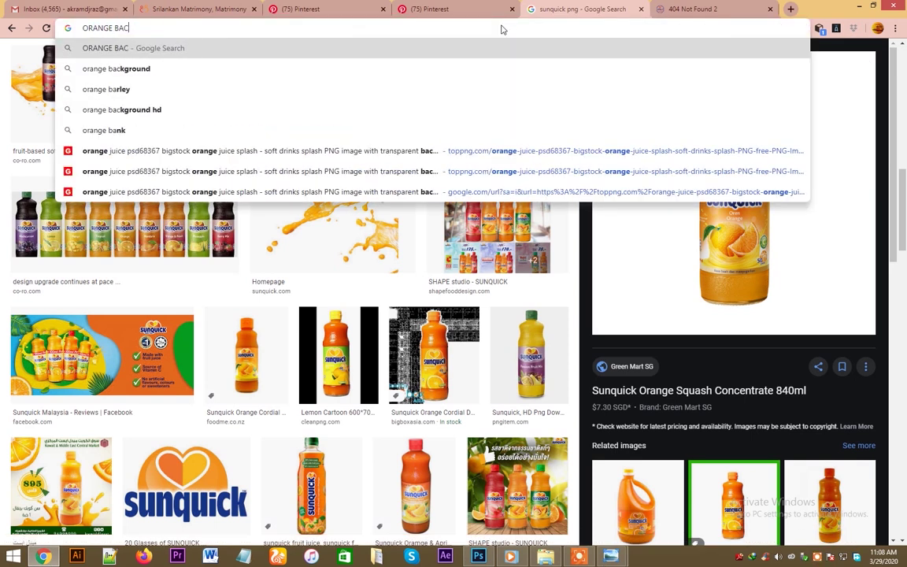
key(Down)
key(Return)
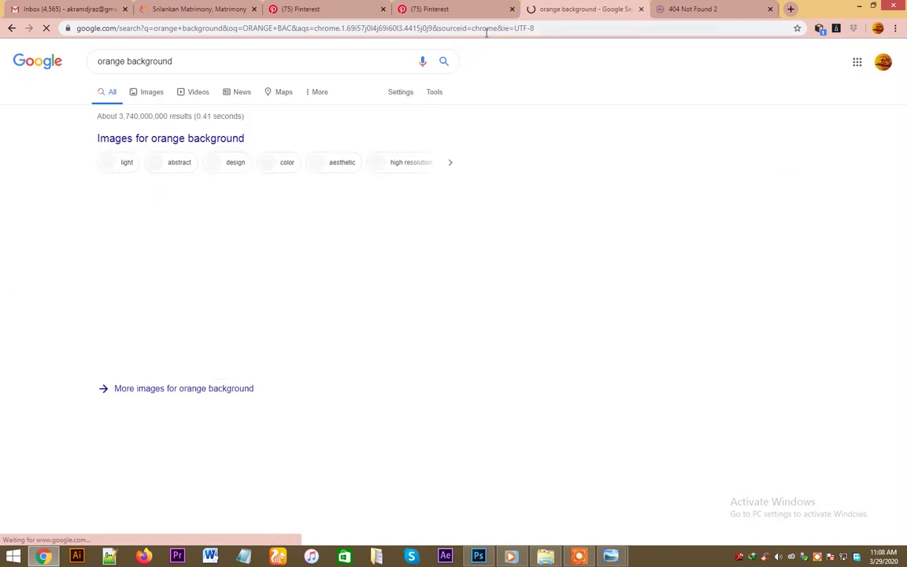
click(152, 92)
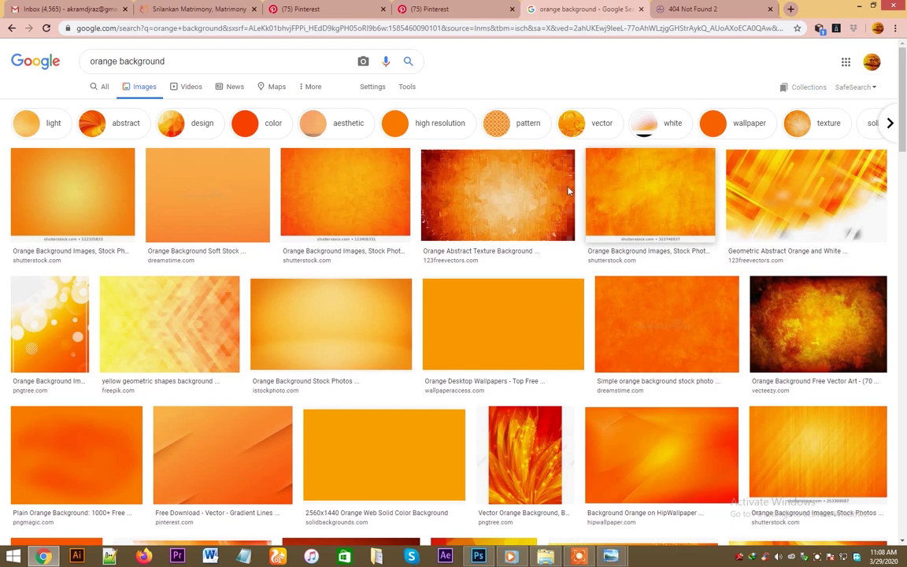
scroll(520, 323, down, 2)
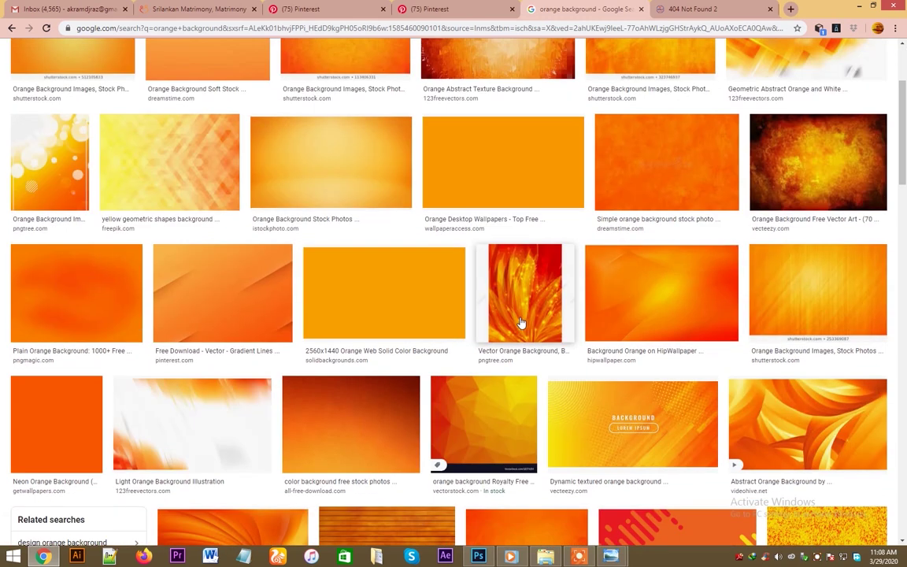
scroll(263, 297, down, 3)
scroll(263, 299, down, 1)
scroll(262, 300, down, 2)
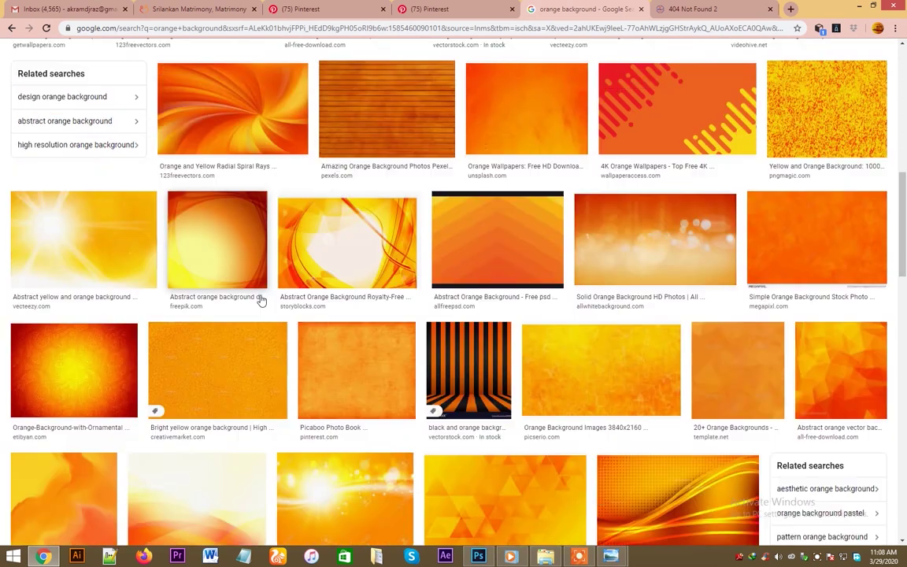
scroll(268, 303, down, 1)
- Preview the vintage orange cement background and copy the image
click(347, 314)
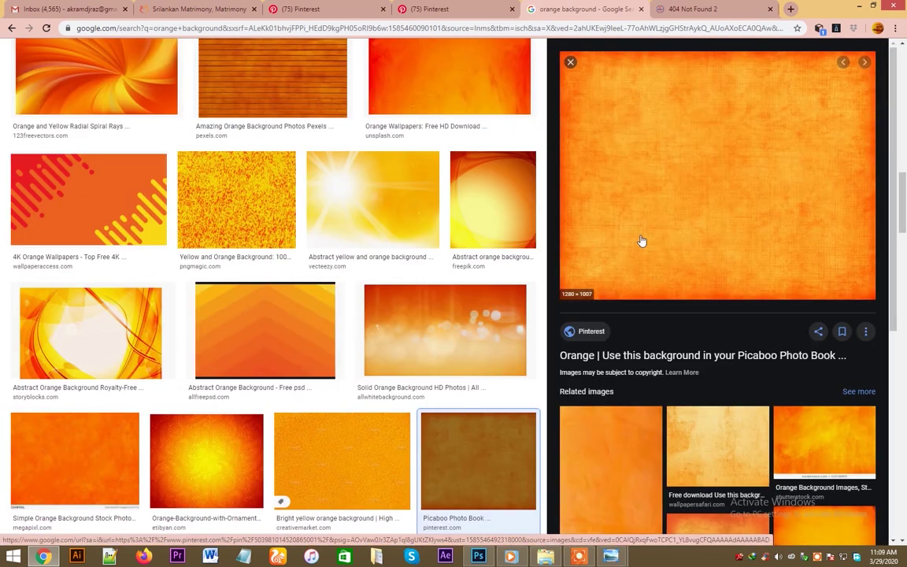
scroll(641, 240, down, 2)
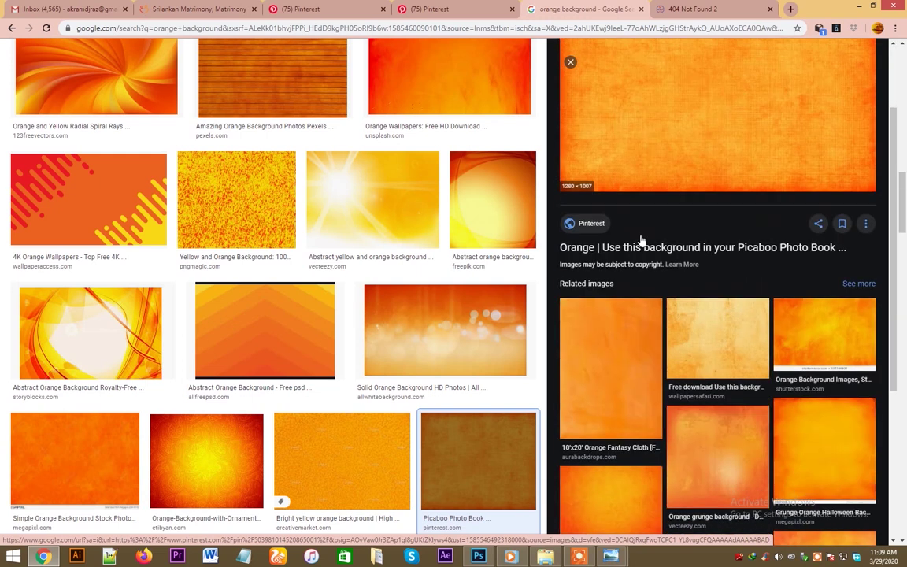
scroll(630, 338, up, 1)
scroll(629, 336, down, 2)
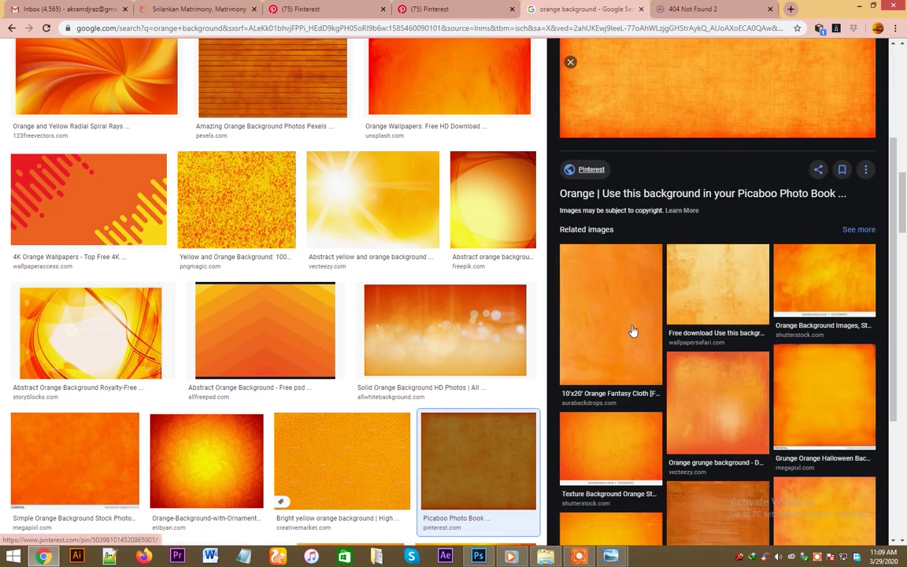
scroll(633, 329, down, 2)
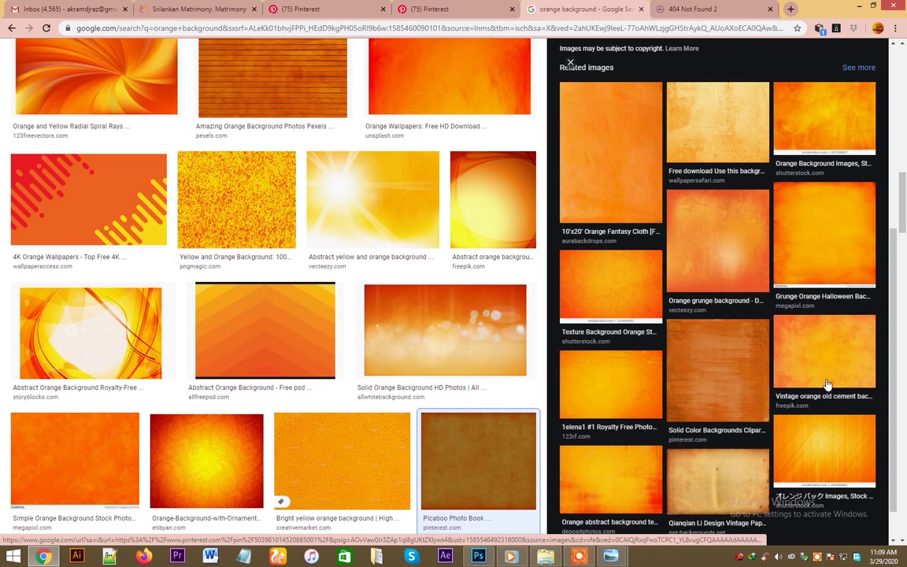
click(836, 346)
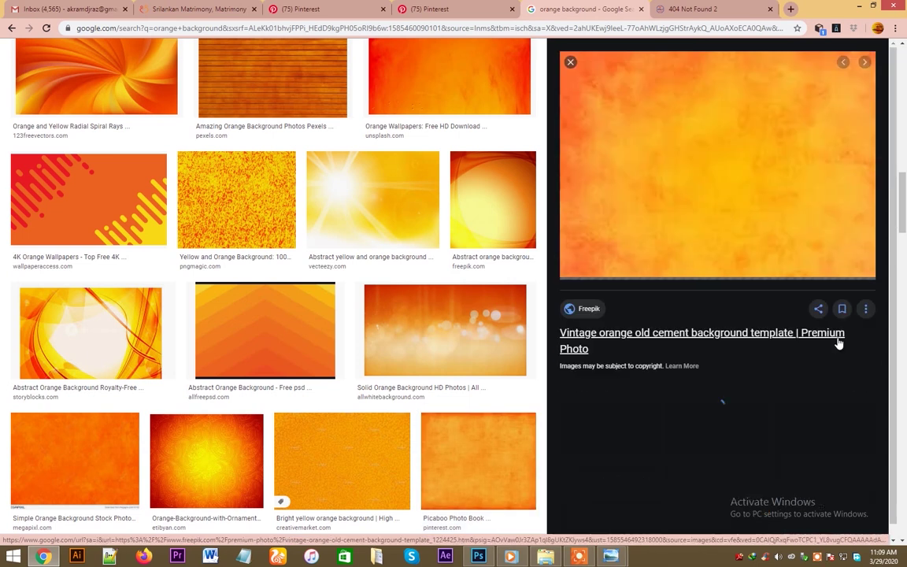
right_click(598, 176)
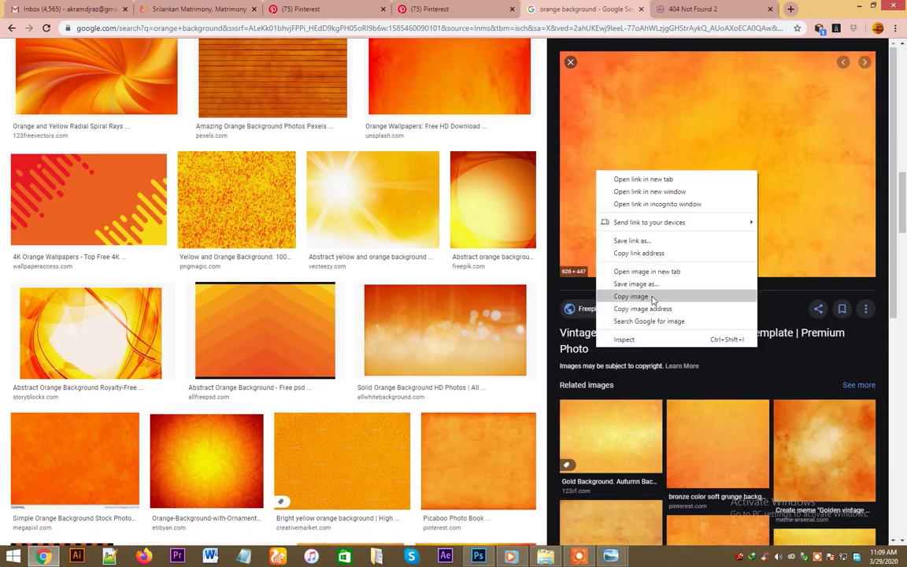
click(646, 292)
click(480, 556)
- Paste the orange cement texture, rotate it 90° and scale it to fill the canvas
key(ctrl+v)
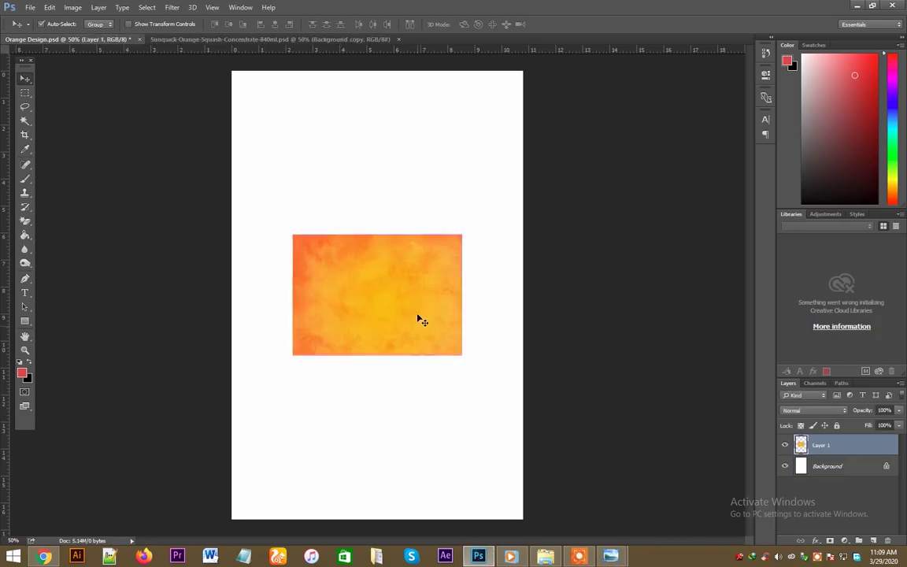
key(ctrl+t)
drag(476, 232, 481, 478)
drag(389, 328, 313, 203)
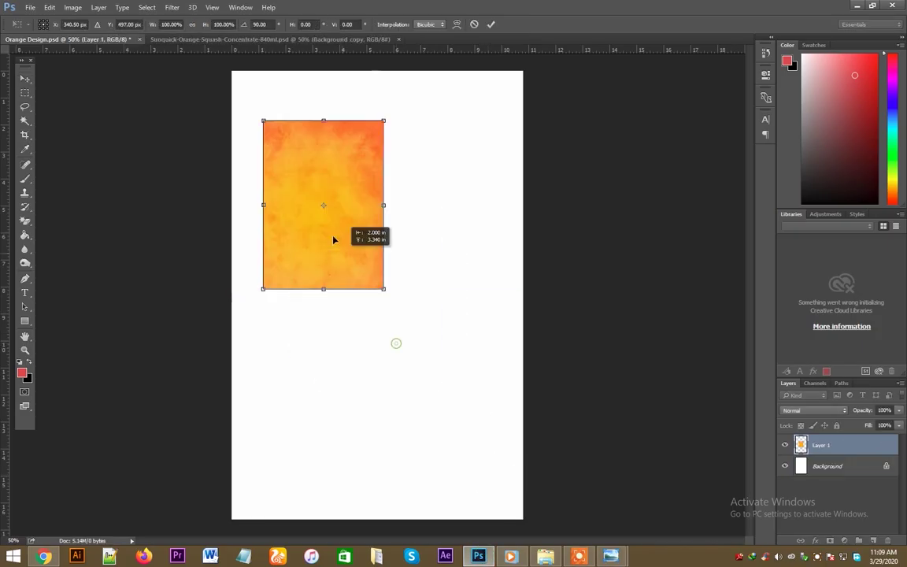
drag(352, 239, 547, 480)
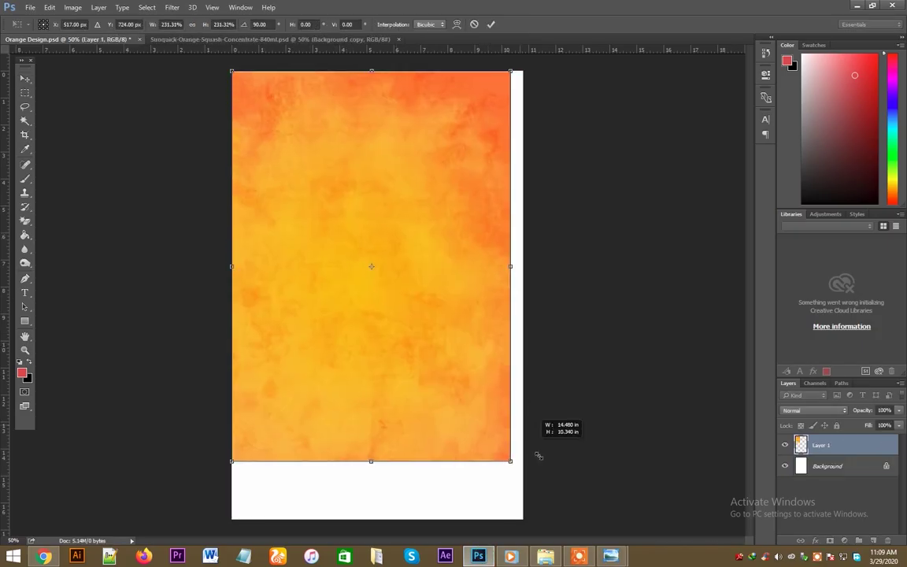
drag(450, 383, 441, 382)
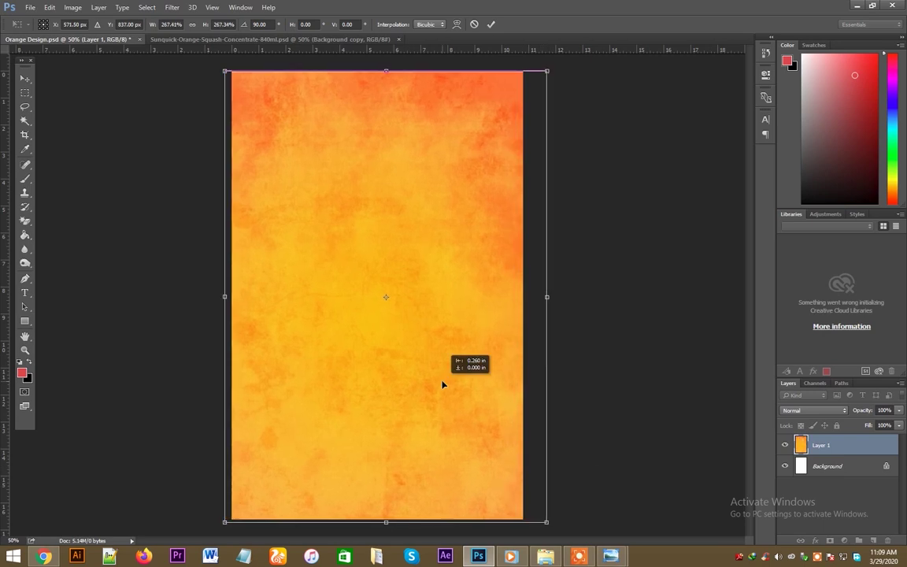
key(Return)
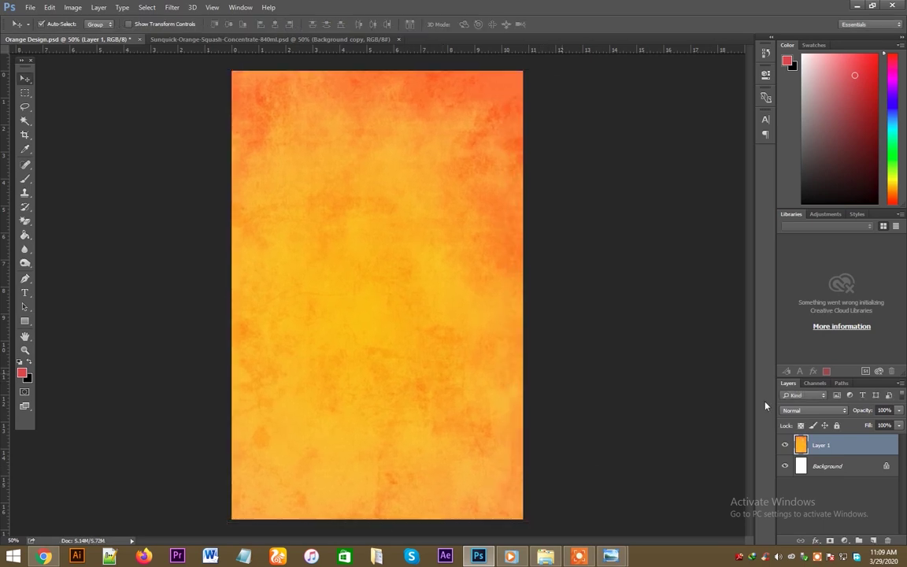
- Hide Layer 1 and add a Gradient Fill layer above Background using the Violet, Orange preset
click(784, 445)
click(834, 465)
click(844, 541)
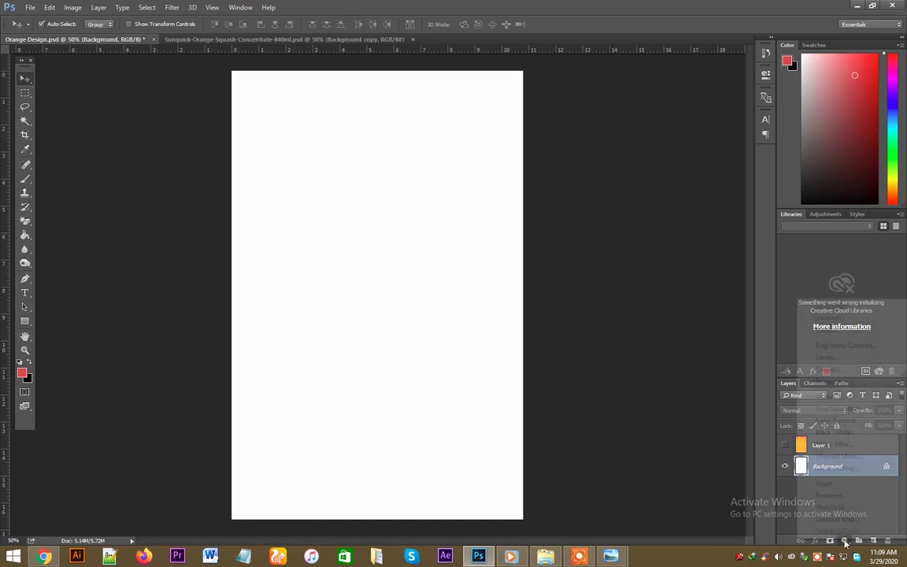
click(840, 318)
drag(457, 135, 606, 134)
click(560, 154)
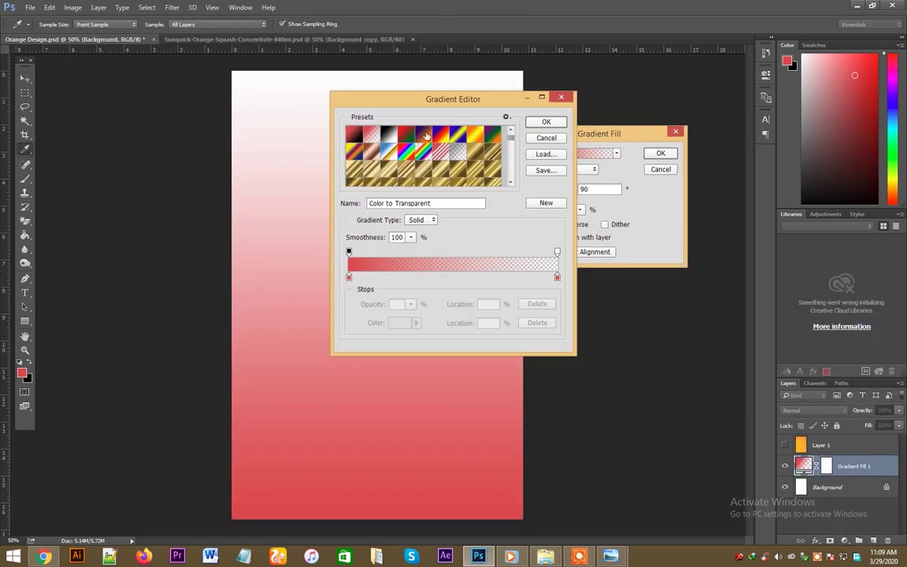
click(425, 137)
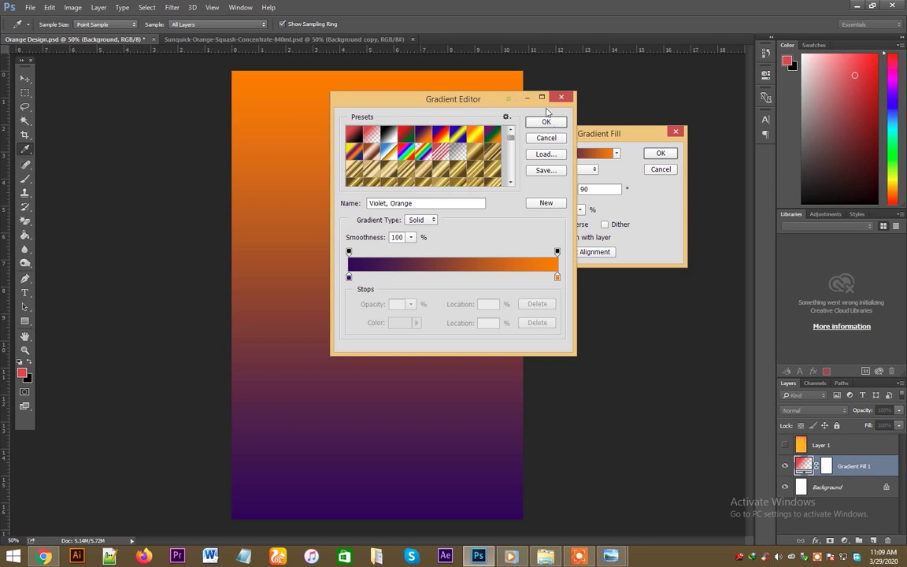
drag(547, 111, 688, 239)
- Make the gradient's left stop golden orange, set Radial style, and show Layer 1 again
double_click(490, 405)
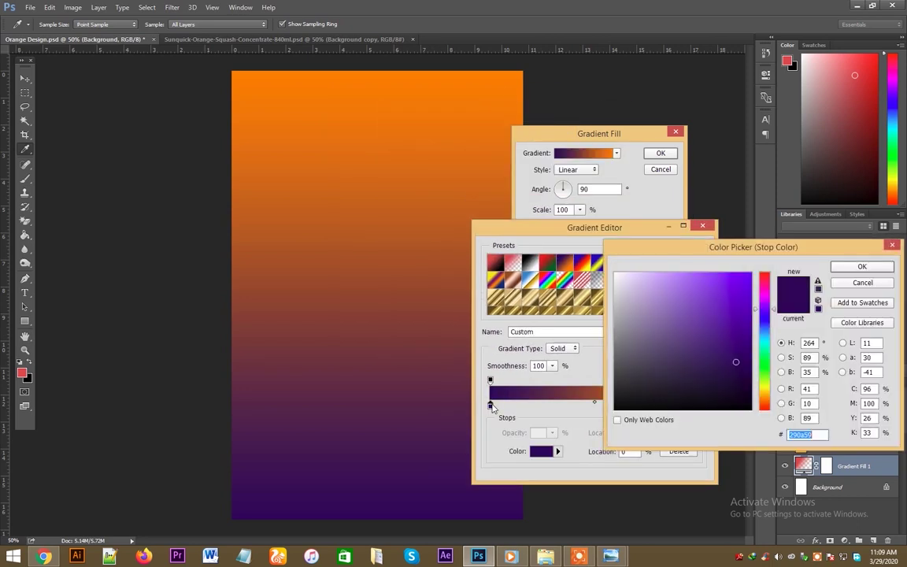
click(763, 395)
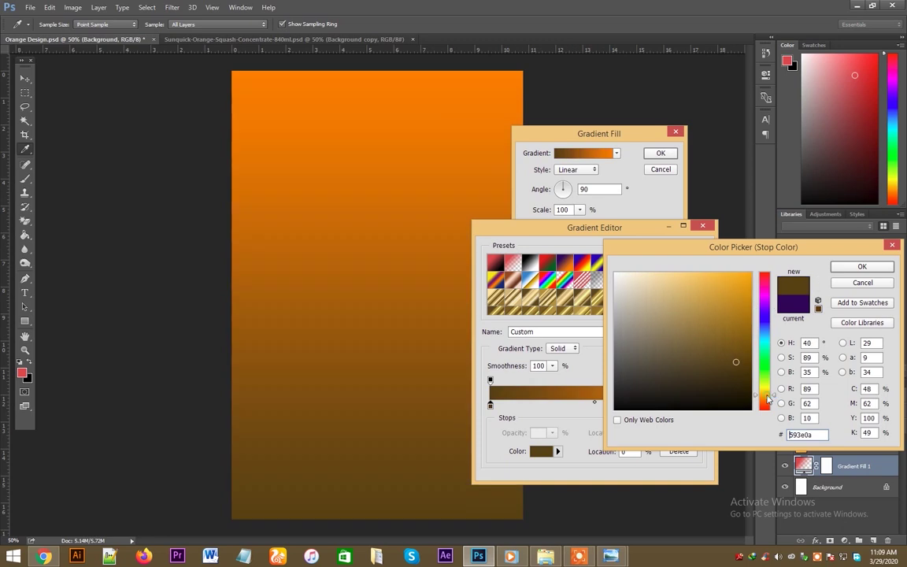
drag(747, 362, 739, 282)
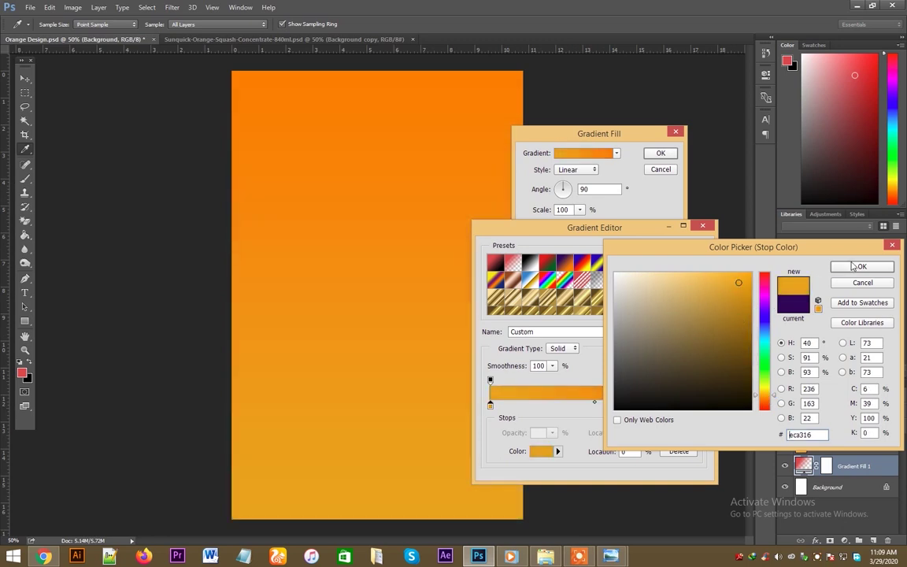
click(854, 267)
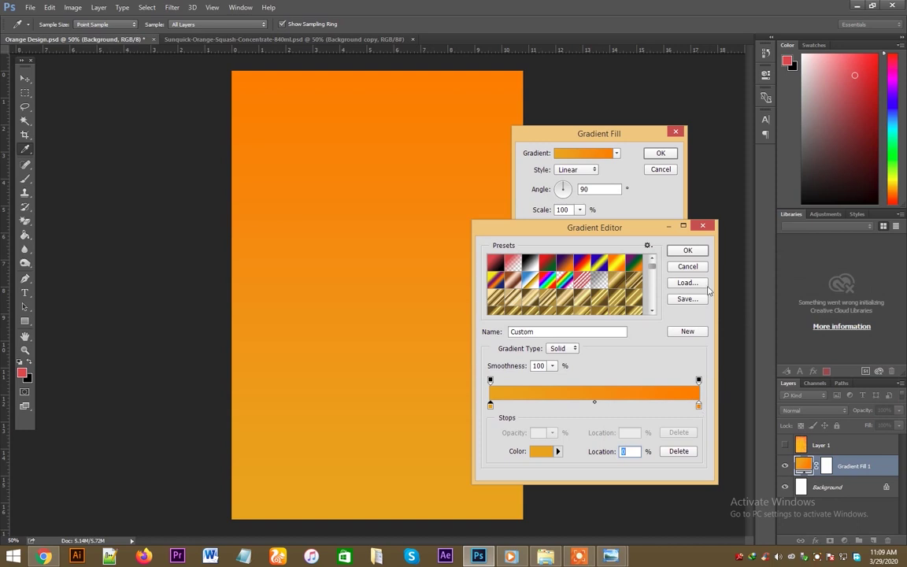
click(688, 251)
click(577, 170)
click(565, 189)
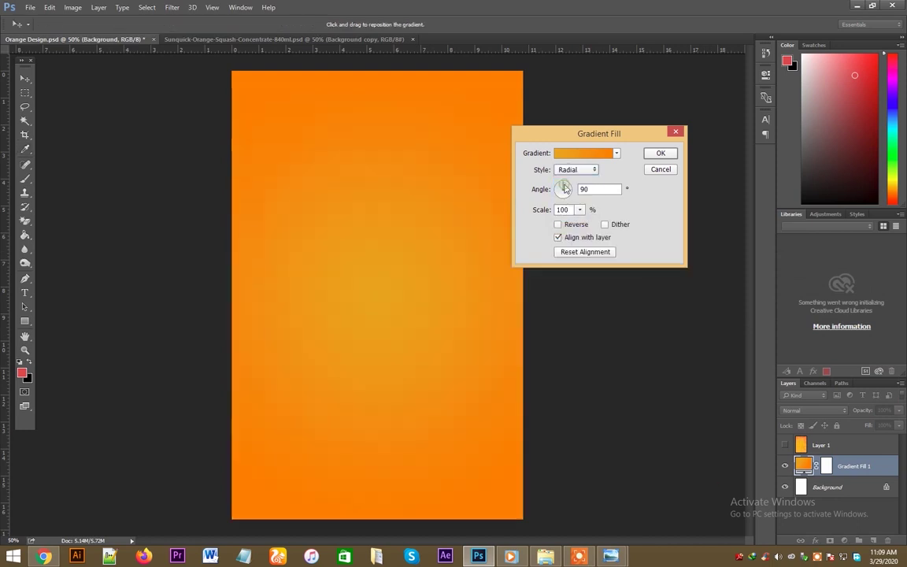
click(558, 226)
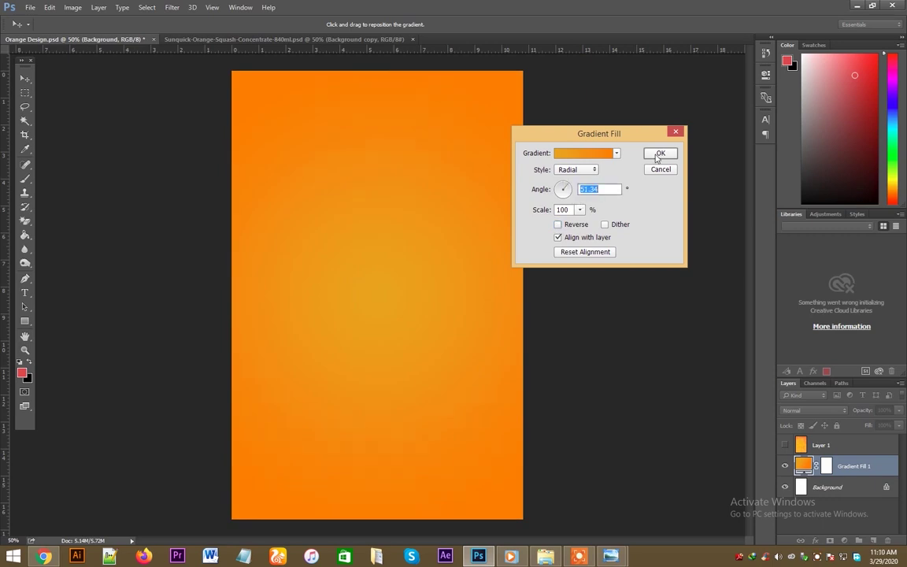
click(660, 152)
click(785, 445)
- Try Multiply blending on texture Layer 1, toggling its visibility to compare
click(820, 445)
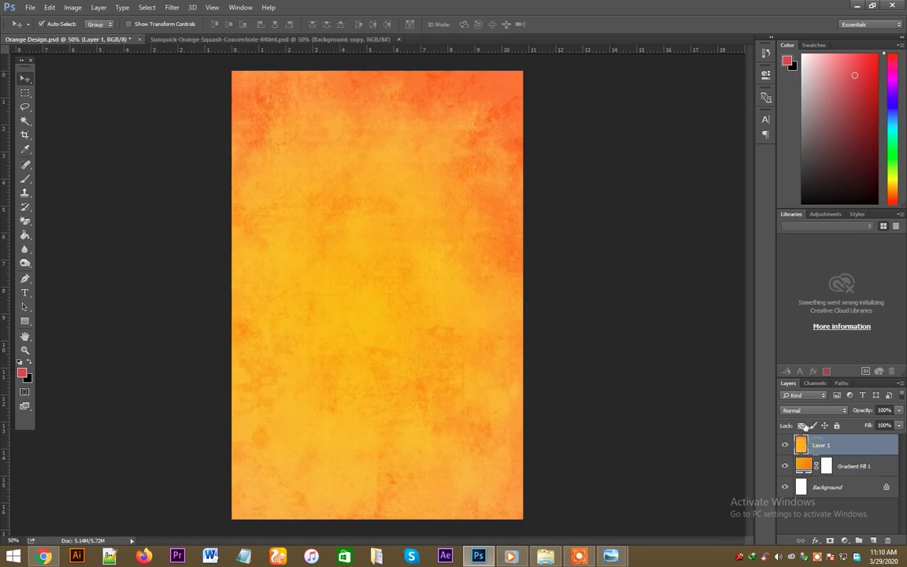
click(813, 410)
click(789, 226)
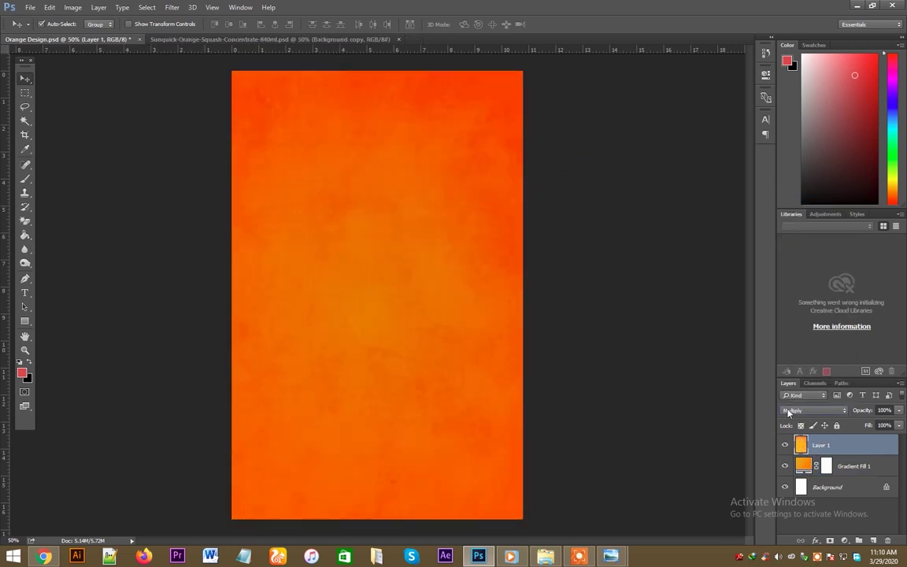
scroll(788, 411, down, 4)
scroll(788, 412, down, 1)
scroll(788, 412, up, 1)
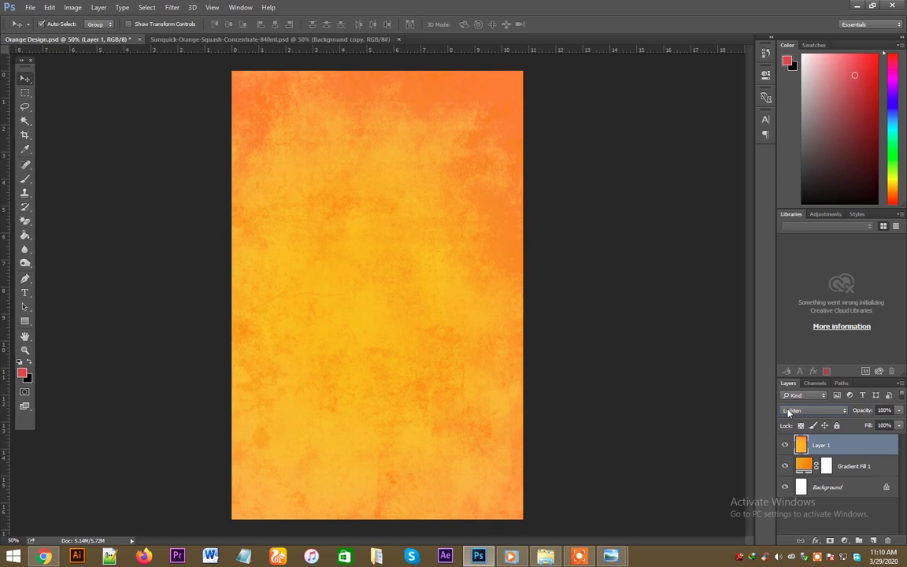
click(785, 444)
- Set Layer 1's blend mode to Soft Light for a smoother, deeper orange
click(813, 410)
click(800, 265)
scroll(796, 410, down, 1)
scroll(795, 410, down, 1)
scroll(795, 410, down, 3)
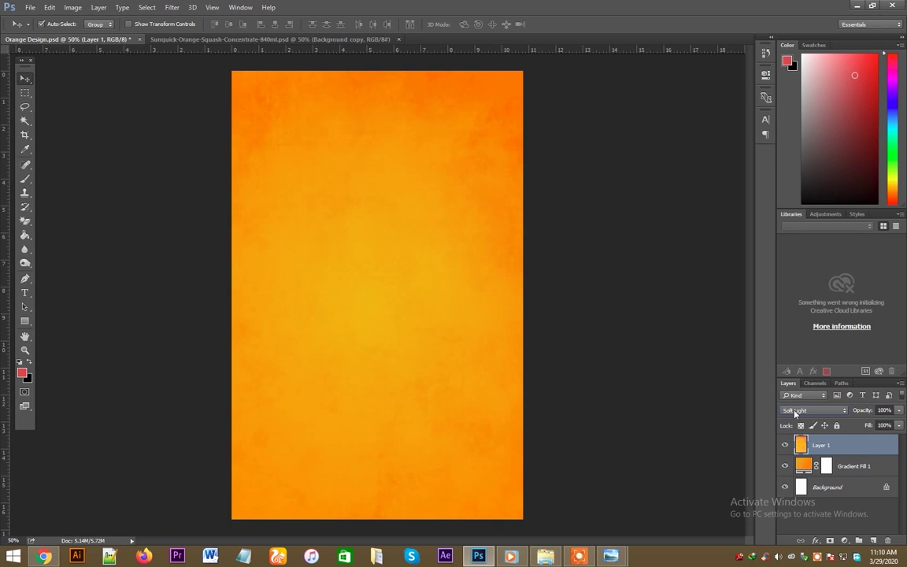
scroll(795, 413, up, 1)
scroll(795, 412, up, 1)
scroll(795, 412, down, 1)
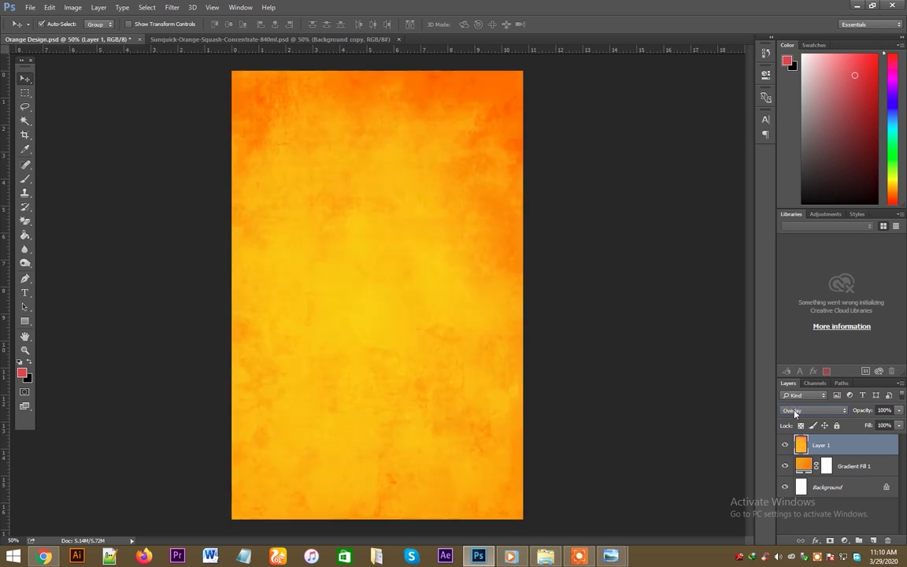
scroll(795, 413, down, 1)
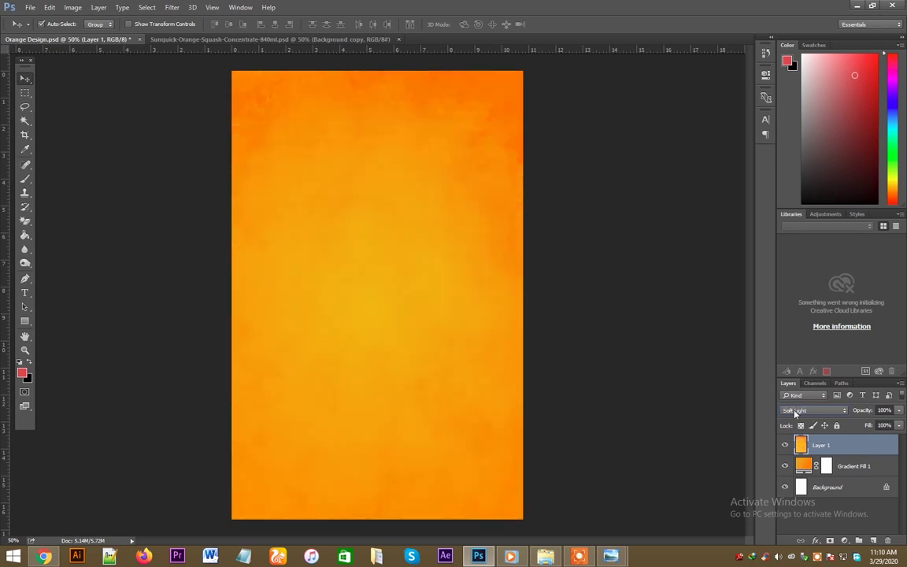
click(277, 39)
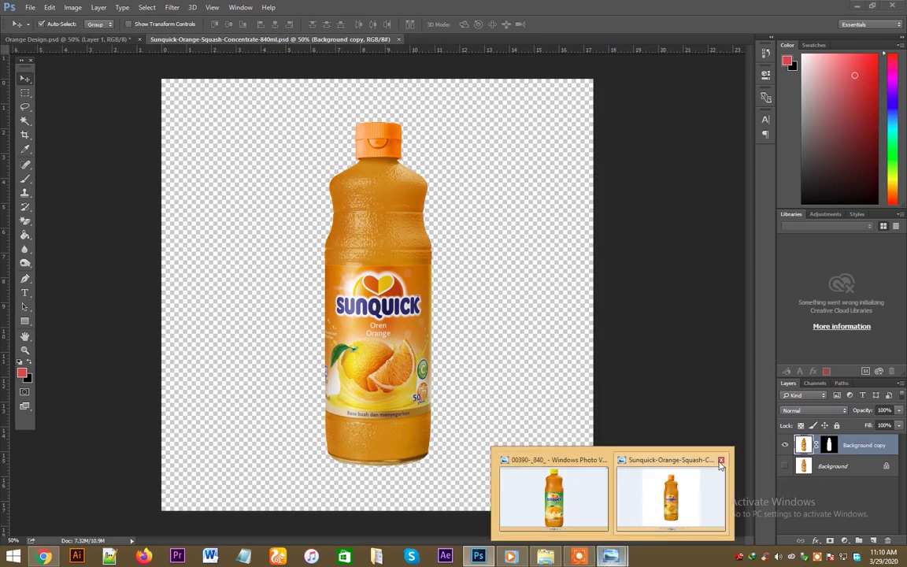
- Open the kisspng orange splash from Downloads and drag it into Orange Design as Layer 2
mouse_move(610, 556)
click(645, 421)
click(703, 358)
right_click(701, 354)
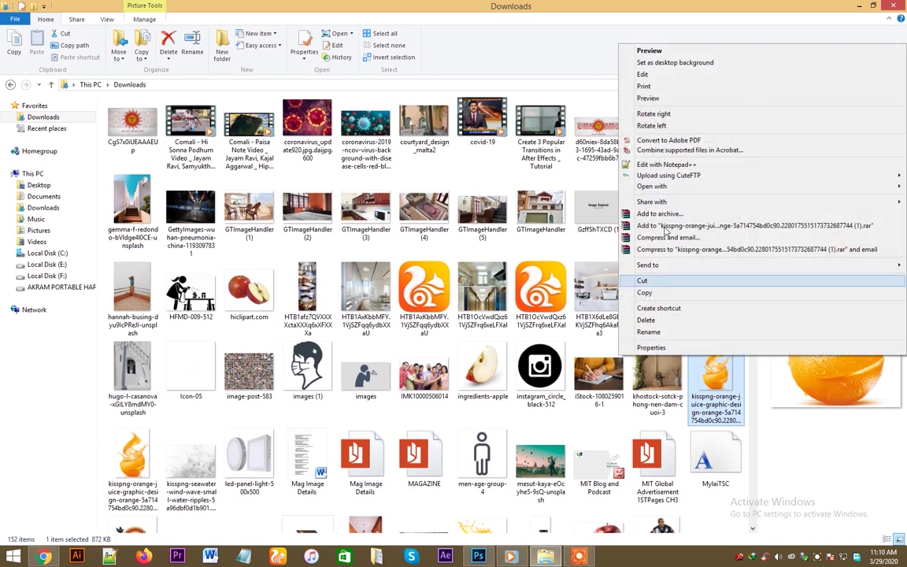
mouse_move(652, 187)
click(543, 208)
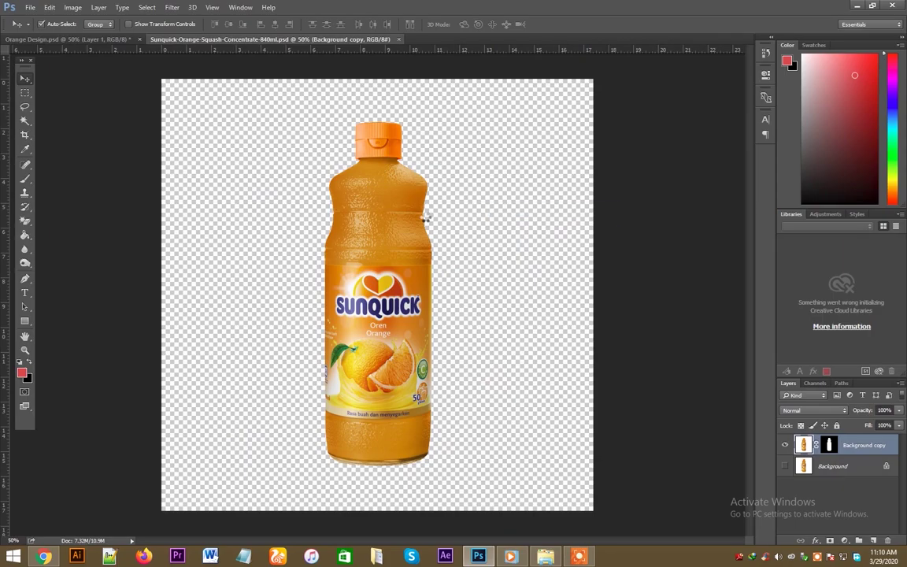
drag(432, 354, 91, 45)
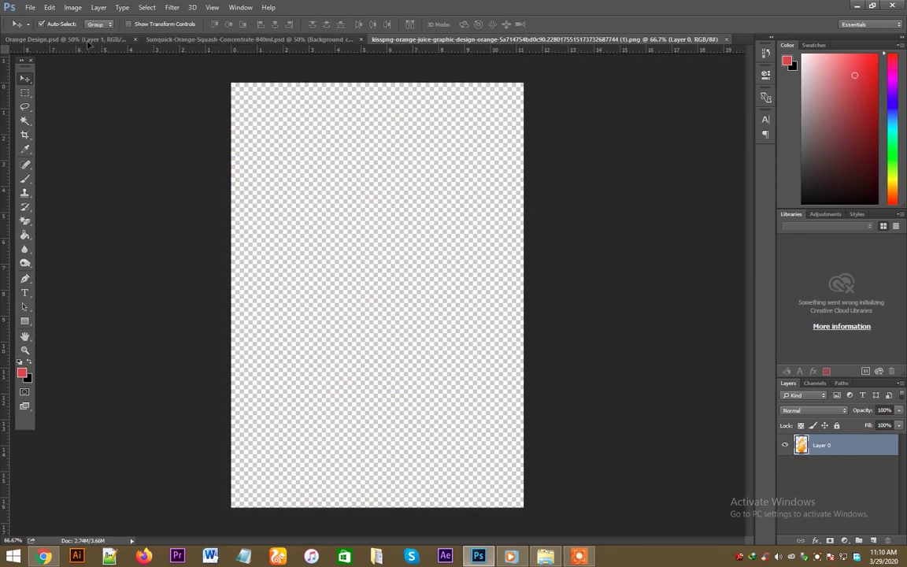
mouse_move(89, 45)
mouse_down()
mouse_move(410, 374)
mouse_move(408, 384)
mouse_up()
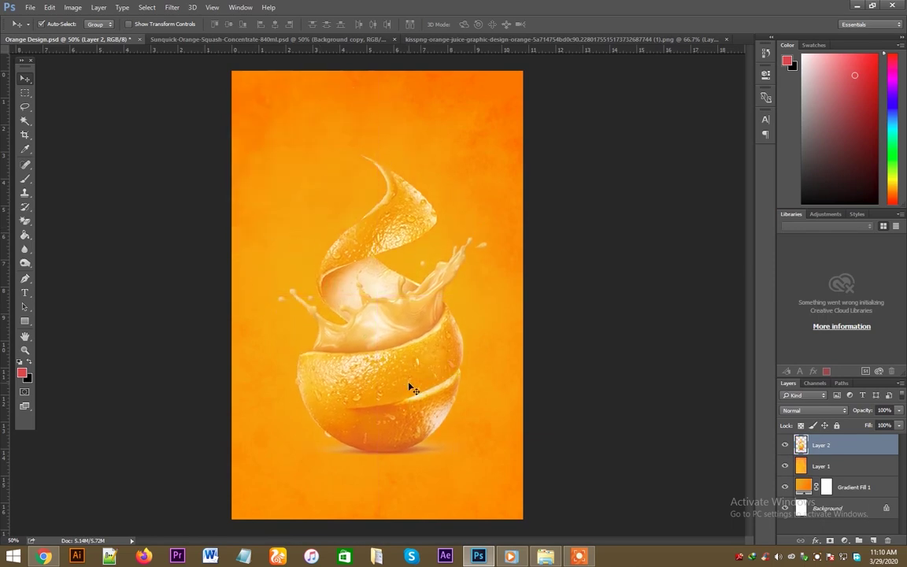
- Duplicate the splash to Layer 2 copy, leaving both layers unrotated after trial transforms
key(ctrl+t)
drag(487, 502, 407, 527)
click(475, 25)
key(ctrl+j)
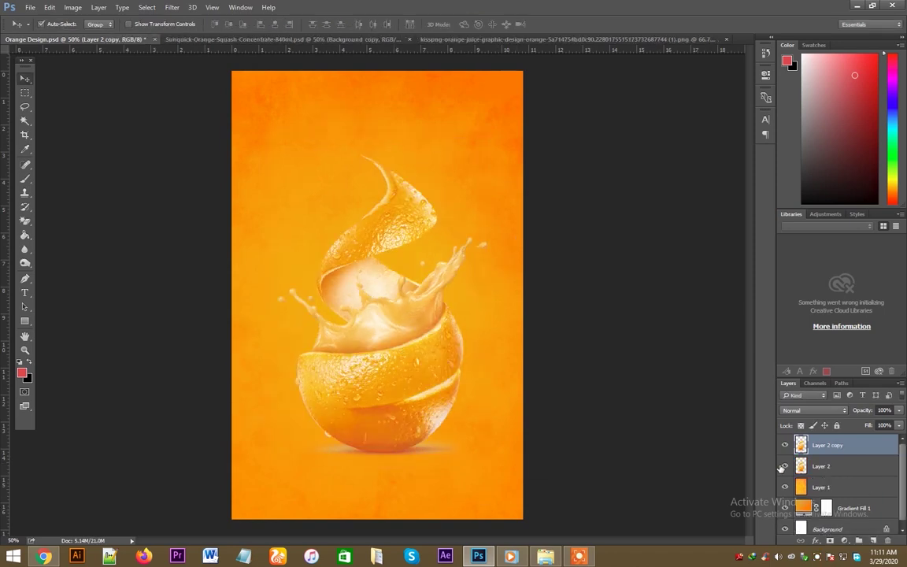
key(ctrl+t)
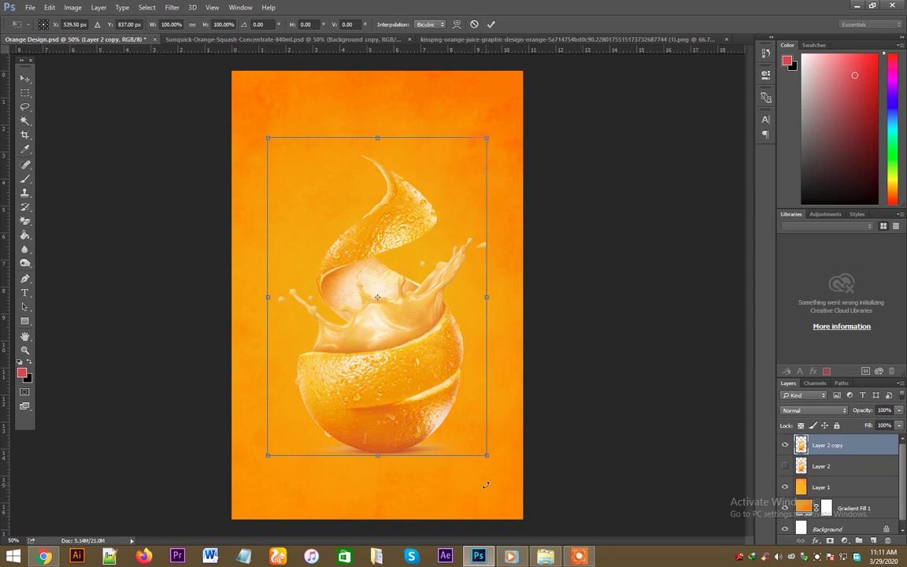
drag(484, 485, 516, 463)
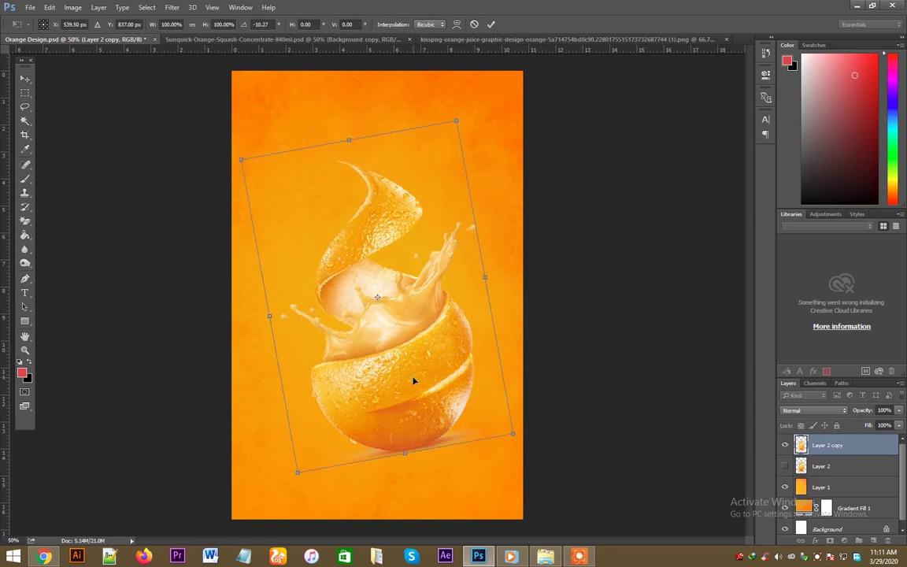
key(Escape)
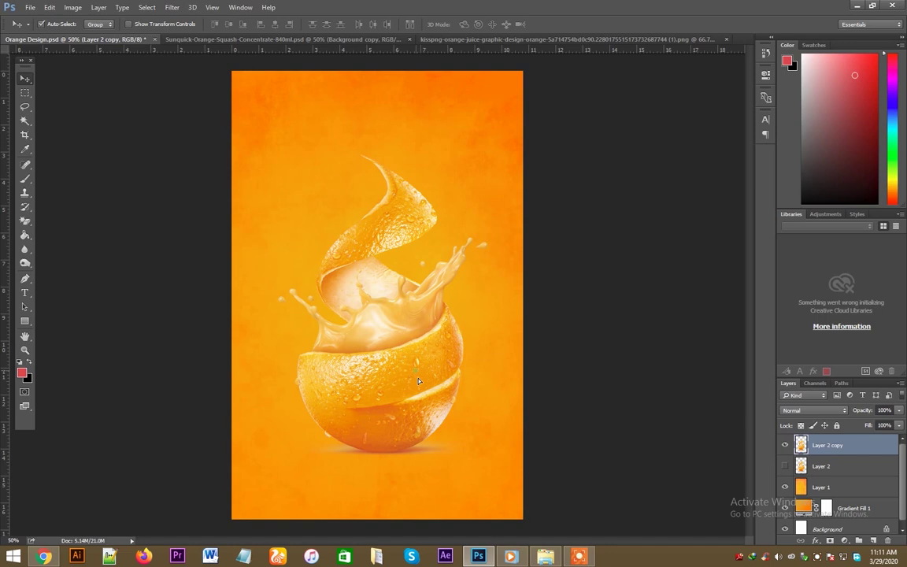
drag(418, 381, 151, 48)
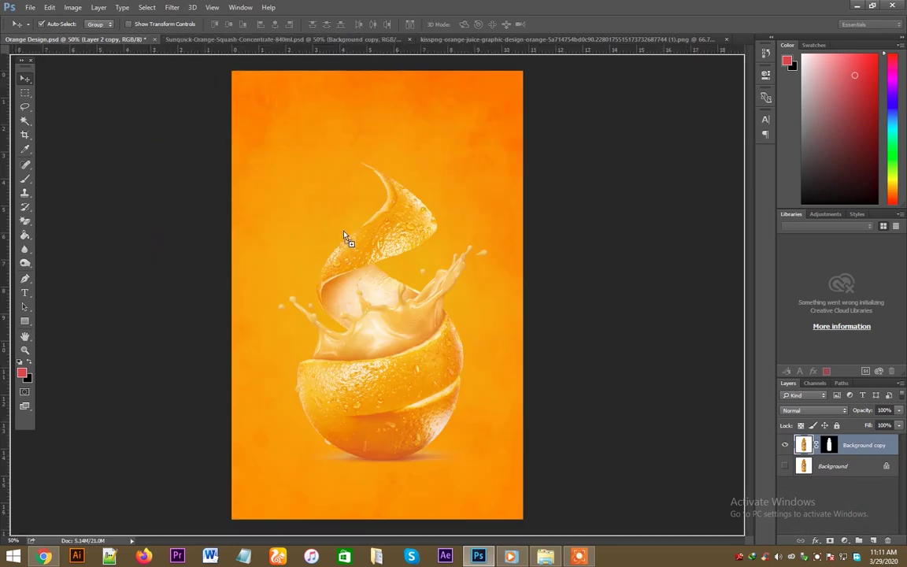
- Drop the Sunquick bottle into Orange Design.psd and apply its layer mask
drag(151, 48, 342, 250)
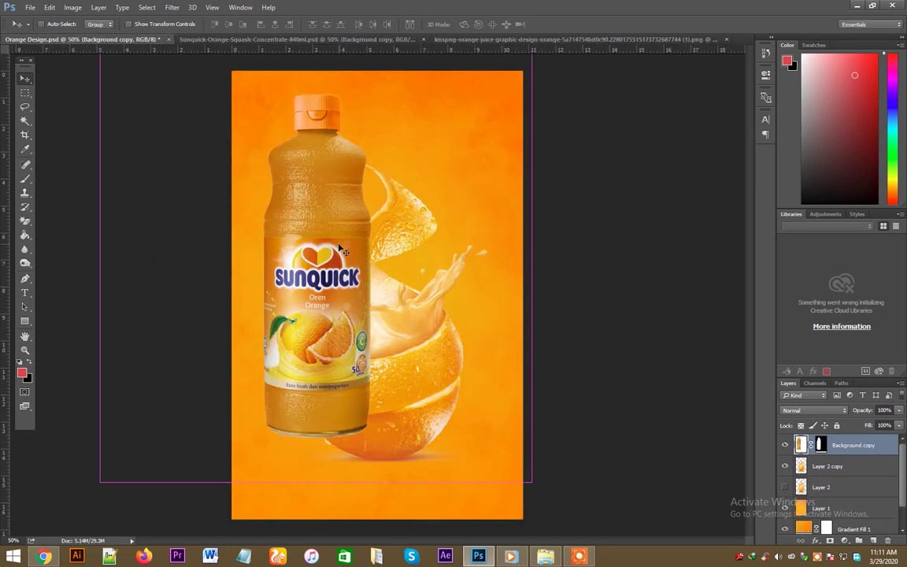
key(ctrl+t)
key(Return)
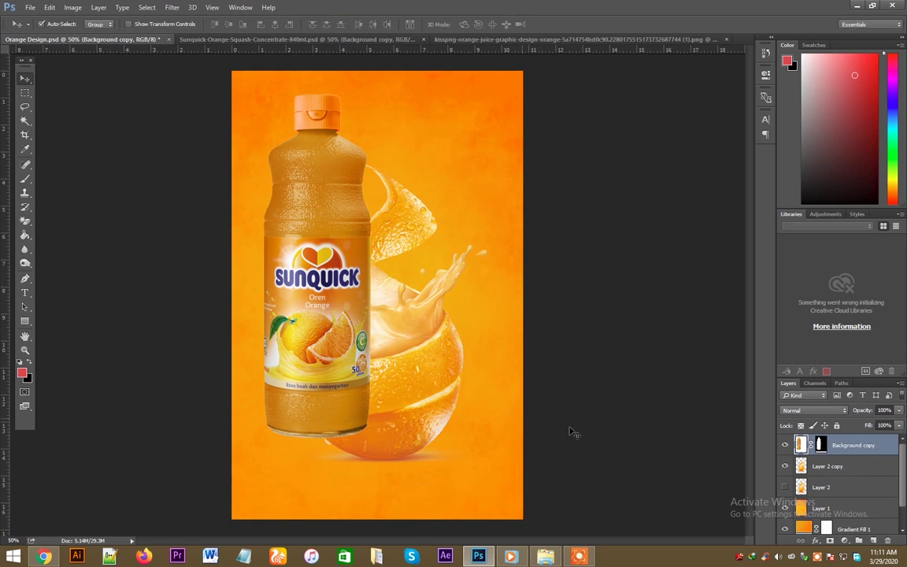
right_click(819, 446)
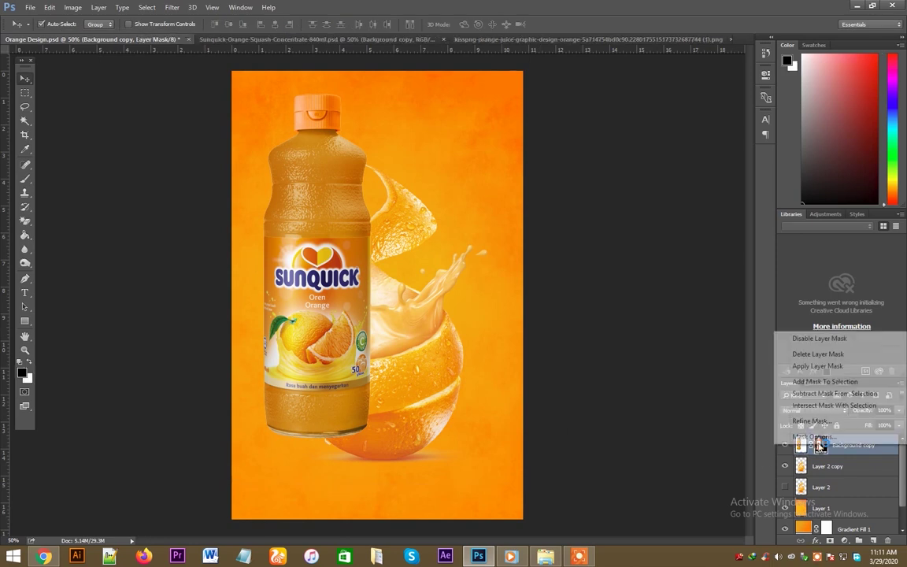
click(809, 365)
- Tilt the bottle about -11.8° and position it in front of the splash
drag(379, 344, 429, 372)
key(ctrl+t)
mouse_move(504, 409)
mouse_down()
mouse_move(511, 453)
mouse_move(472, 486)
mouse_up()
drag(421, 415, 394, 370)
key(Return)
- Tint the bottle with a clipped, sampled-orange Color Fill layer in Color mode at 27% opacity
key(i)
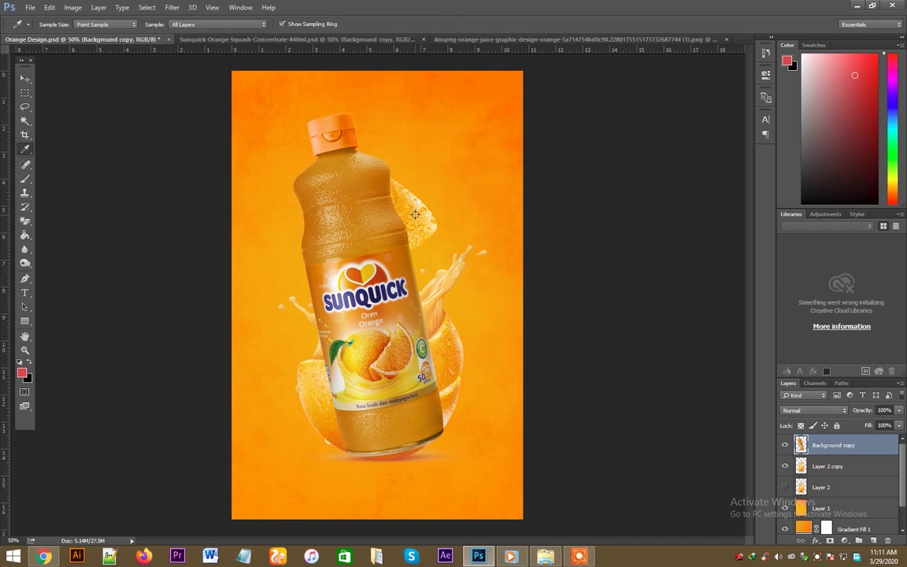
click(416, 212)
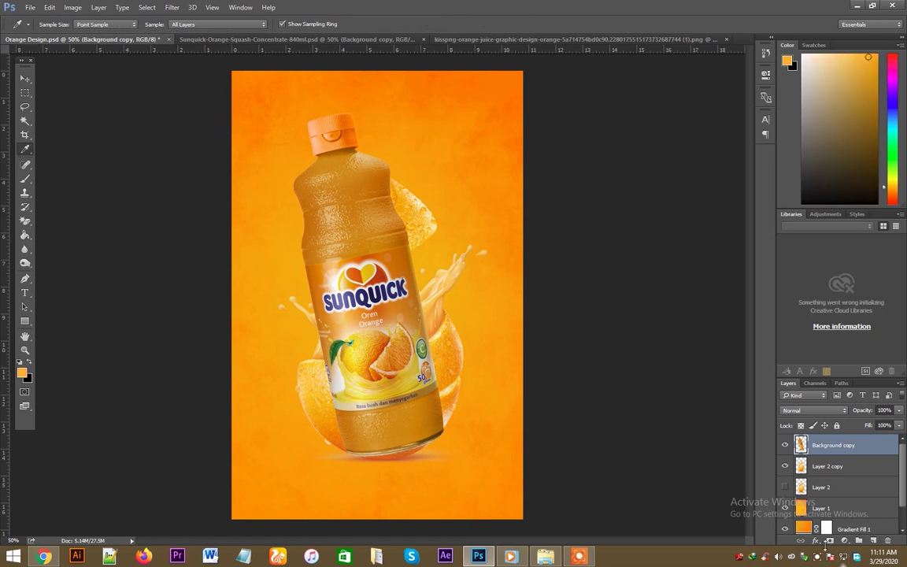
click(844, 540)
click(861, 307)
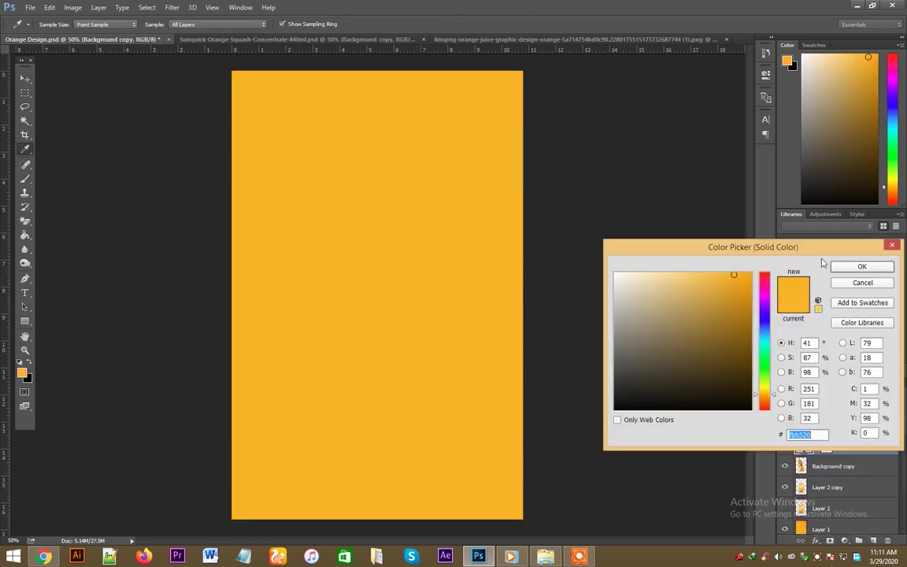
click(860, 263)
right_click(850, 446)
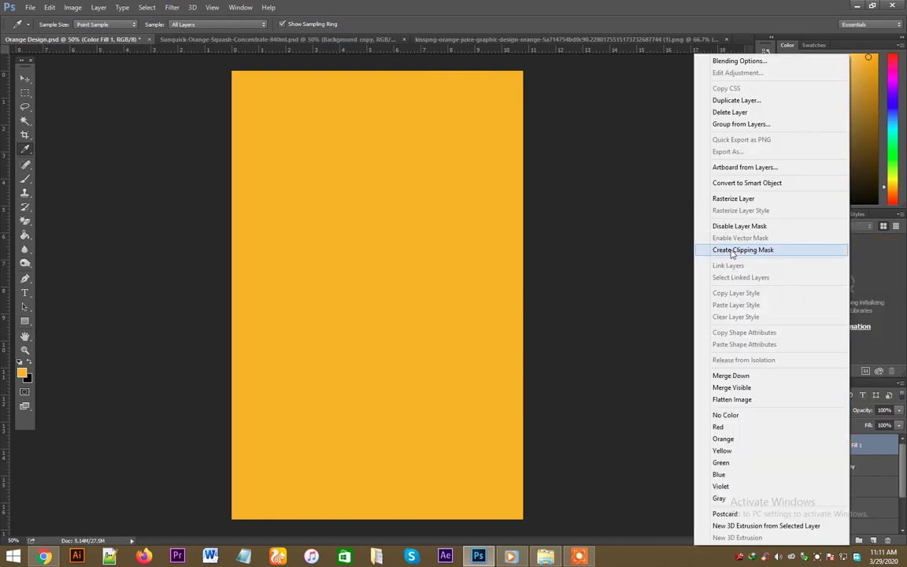
click(775, 249)
click(814, 410)
click(811, 395)
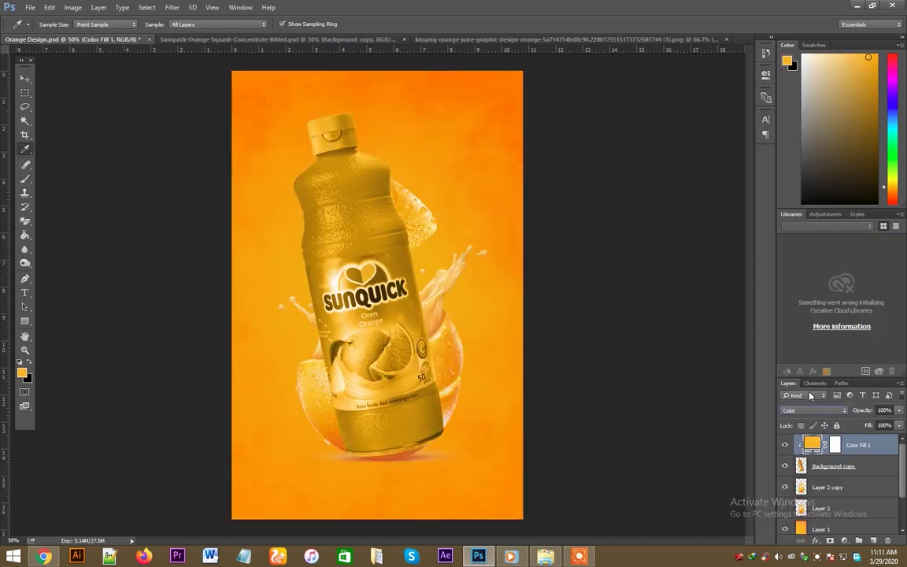
drag(898, 410, 859, 422)
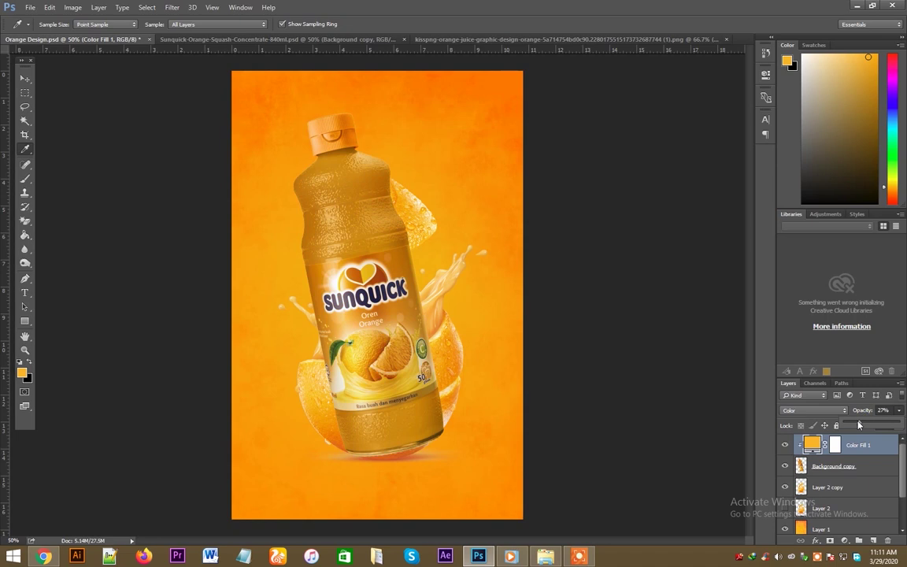
click(804, 440)
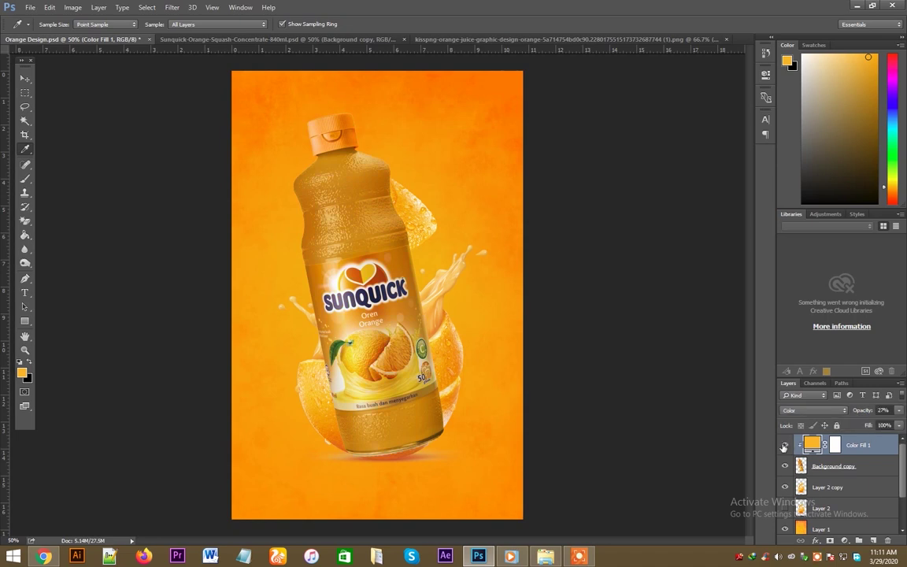
- Delete the trial orange Color Fill layer and lower the bottle layer's opacity to 17%
click(784, 446)
key(Delete)
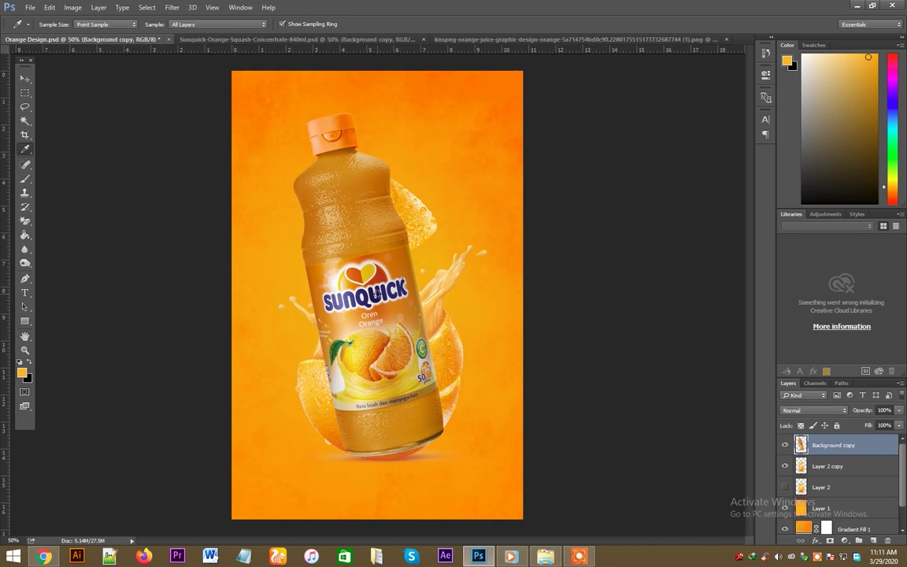
key(v)
key(5)
key(2)
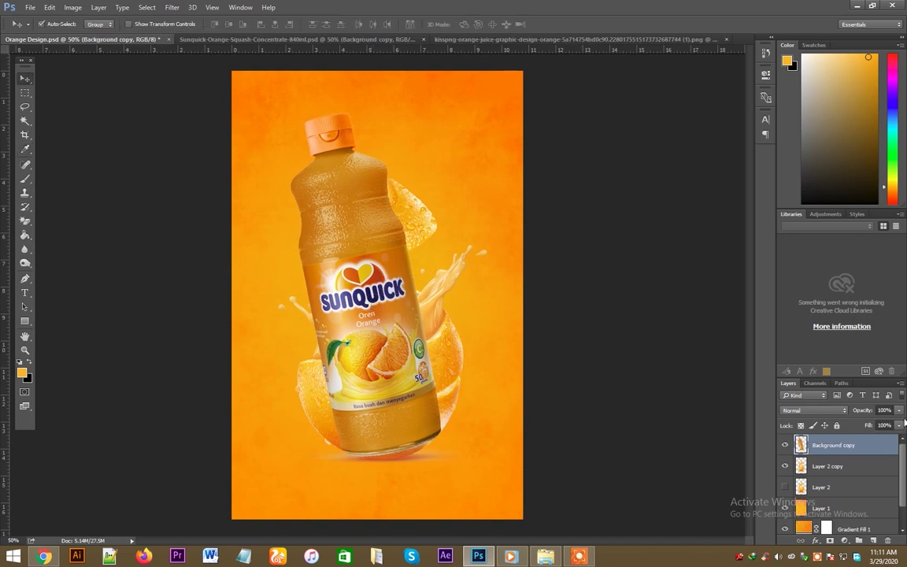
click(898, 410)
- Make the bottle mostly transparent and zoom in on the orange splash copy layer
drag(871, 425, 853, 427)
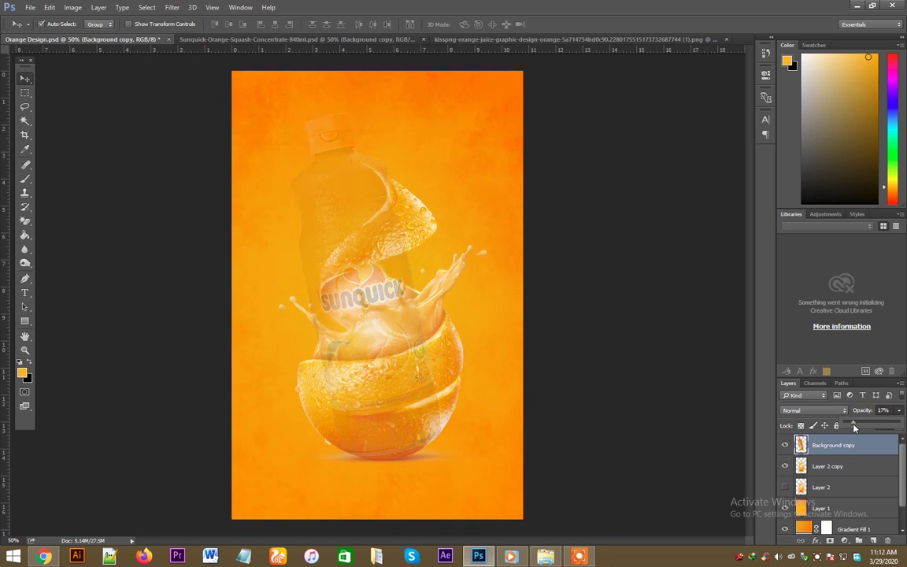
key(z)
click(410, 352)
drag(410, 352, 429, 378)
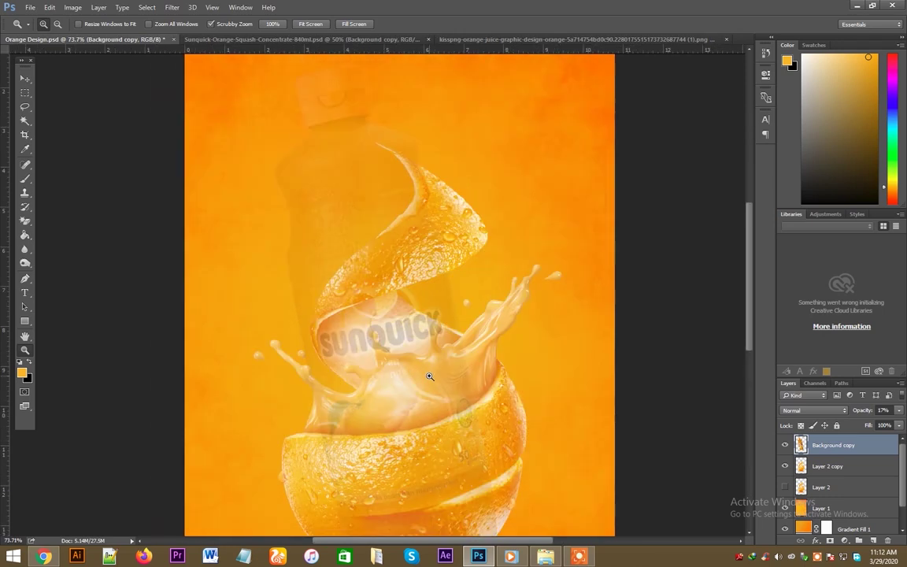
key(v)
click(808, 472)
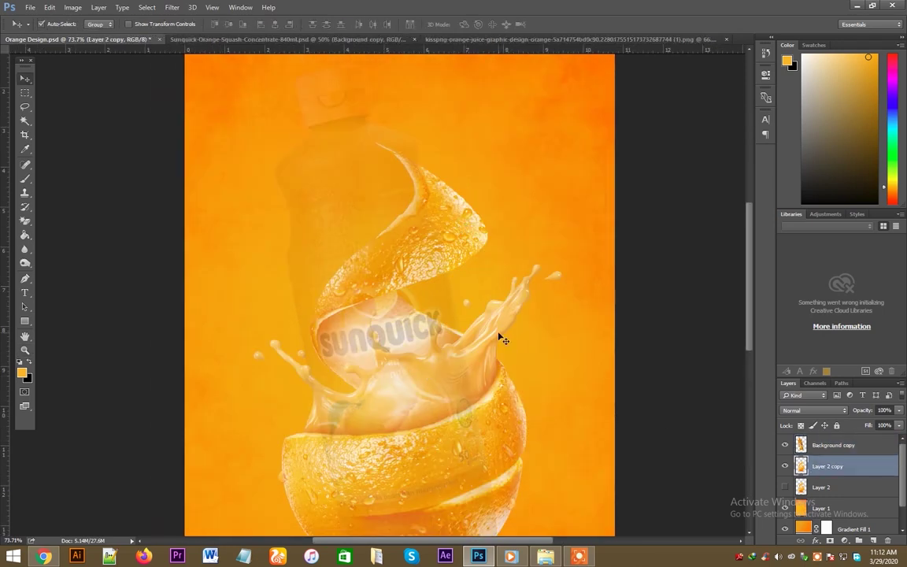
- Sketch a rough freehand outline on the splash's right side and recentre the view
key(p)
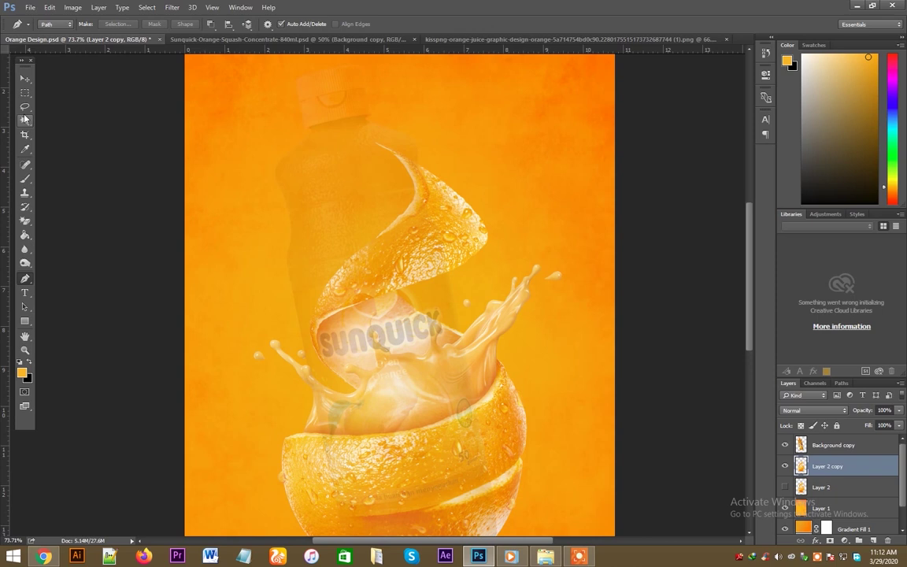
click(25, 120)
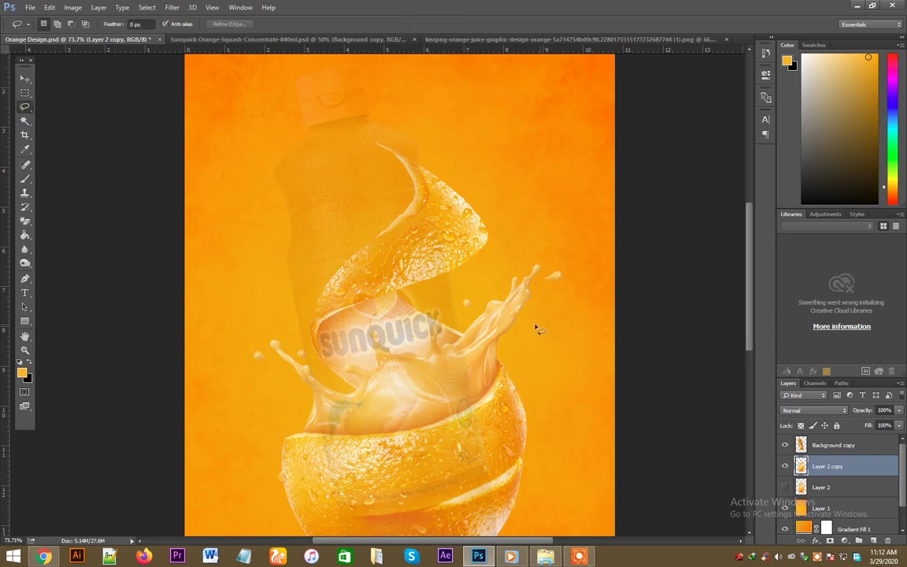
drag(495, 330, 361, 399)
click(360, 394)
key(z)
drag(464, 334, 482, 359)
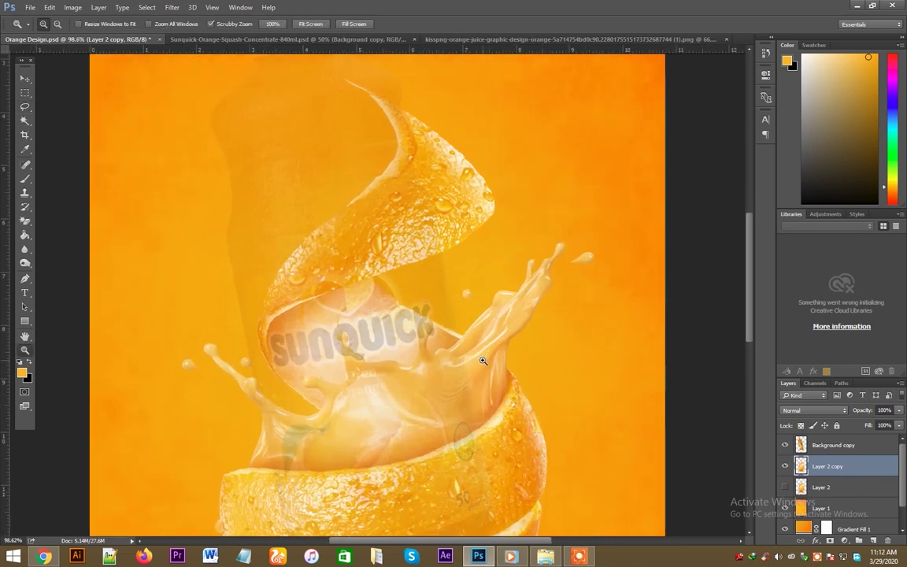
key(p)
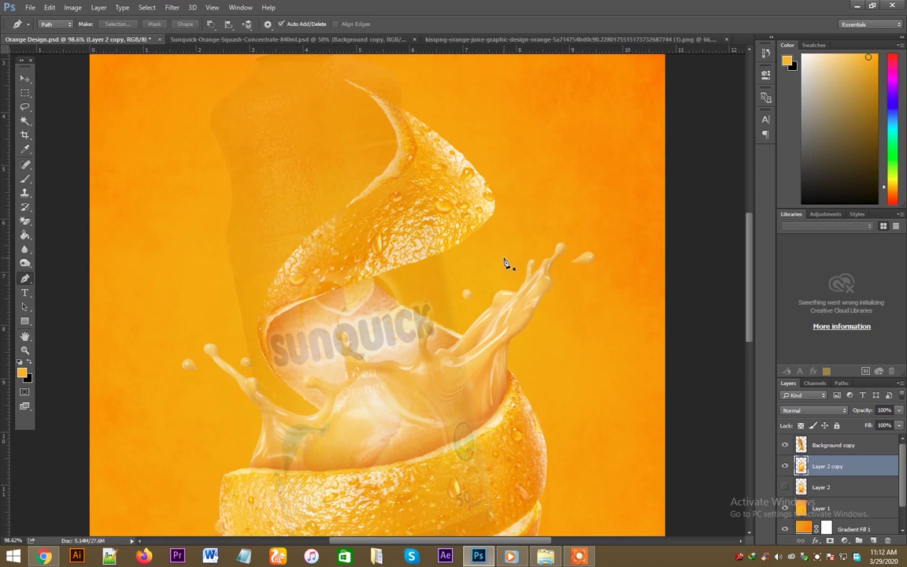
drag(482, 292, 504, 230)
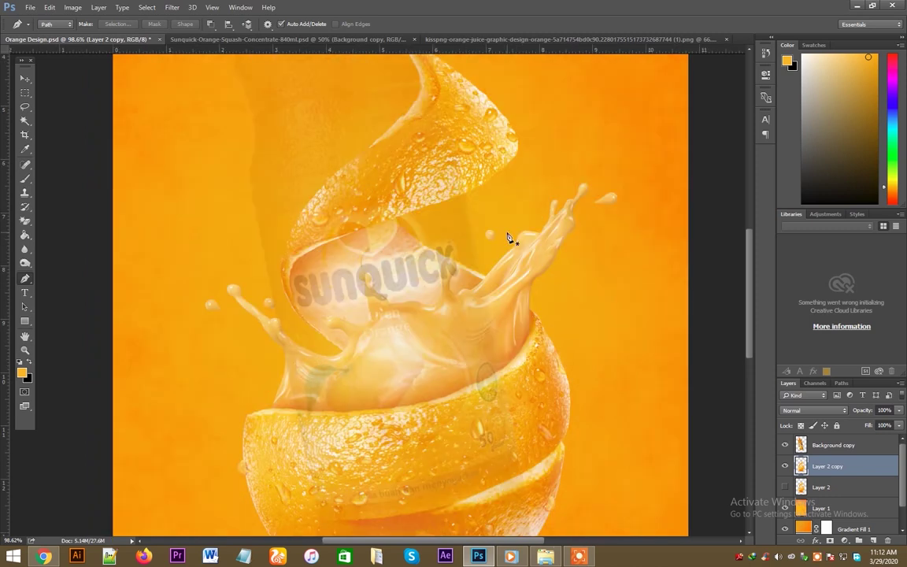
- Set the bottle layer's fill to 48% and select Layer 2 copy
key(v)
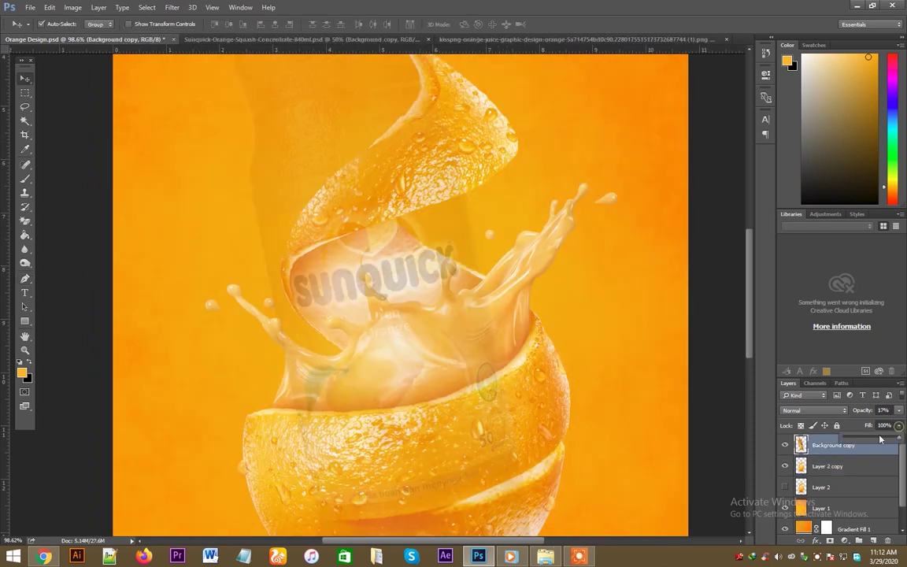
drag(898, 425, 870, 440)
click(453, 260)
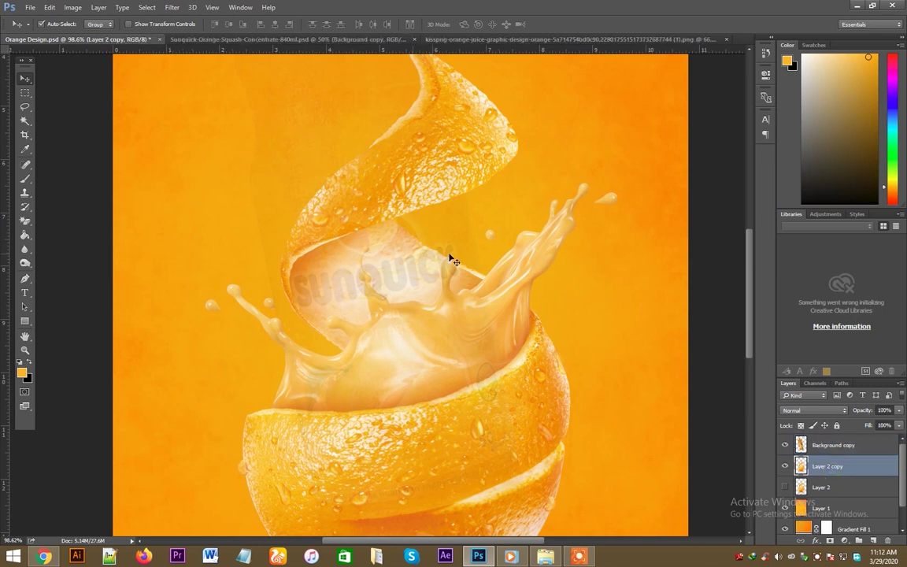
- Begin a Pen outline curving along the top edge of the lower orange splash
key(p)
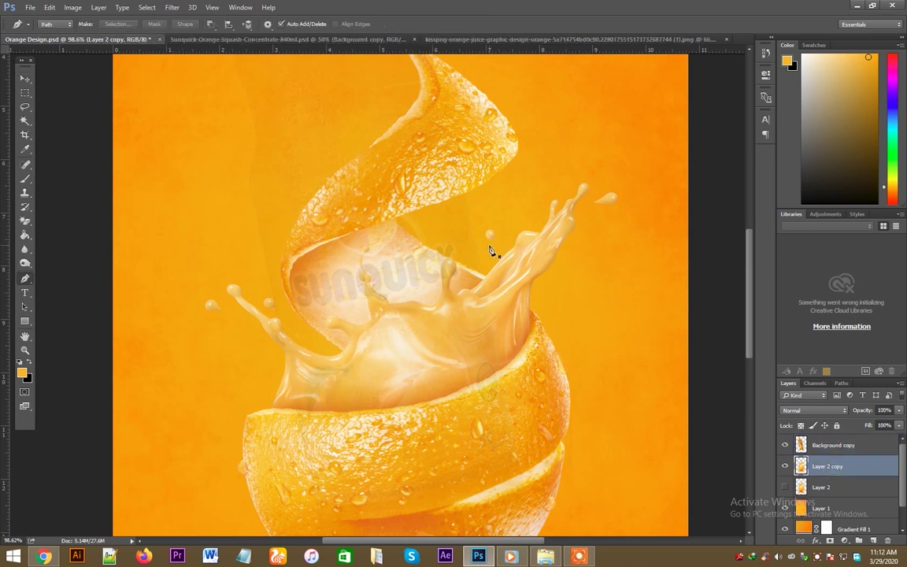
click(489, 245)
mouse_move(484, 277)
mouse_down()
mouse_move(476, 290)
mouse_move(455, 294)
mouse_move(445, 272)
mouse_move(439, 307)
mouse_move(388, 302)
mouse_up()
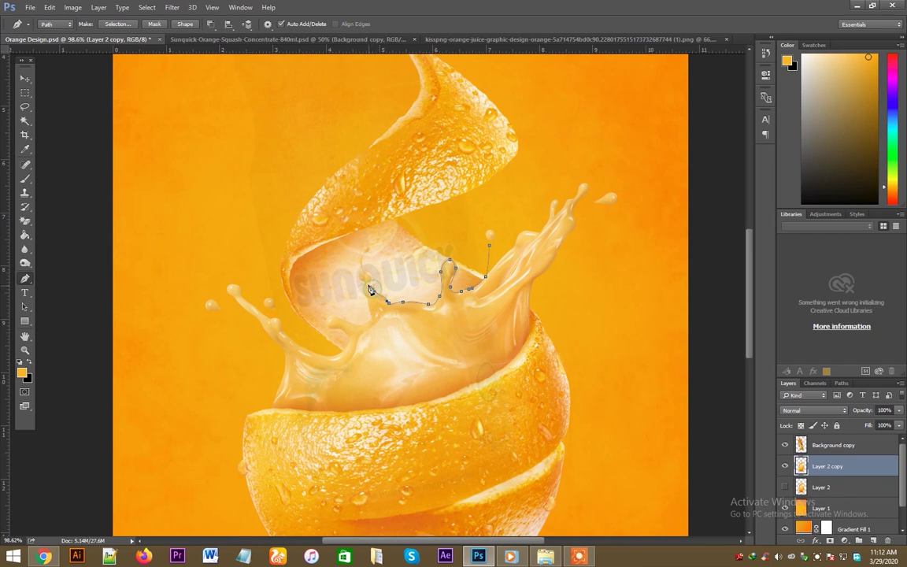
click(365, 274)
mouse_move(365, 275)
mouse_down()
mouse_move(373, 322)
mouse_move(339, 331)
mouse_move(348, 347)
mouse_move(271, 291)
mouse_up()
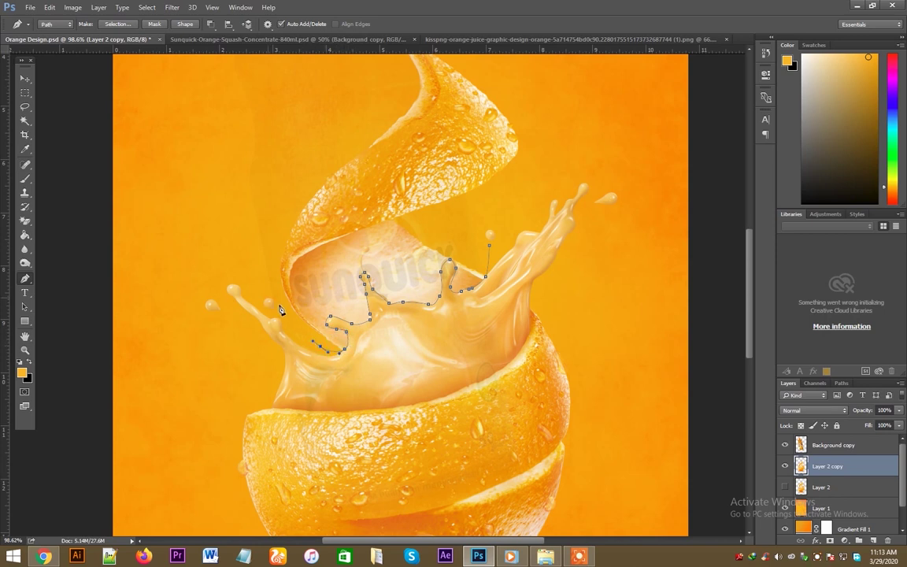
drag(192, 278, 178, 305)
- Complete the Pen outline around the lower orange and splash and close it
key(ctrl+minus)
click(257, 457)
click(250, 510)
click(276, 529)
click(532, 521)
click(566, 307)
click(584, 202)
click(514, 196)
click(470, 237)
click(446, 245)
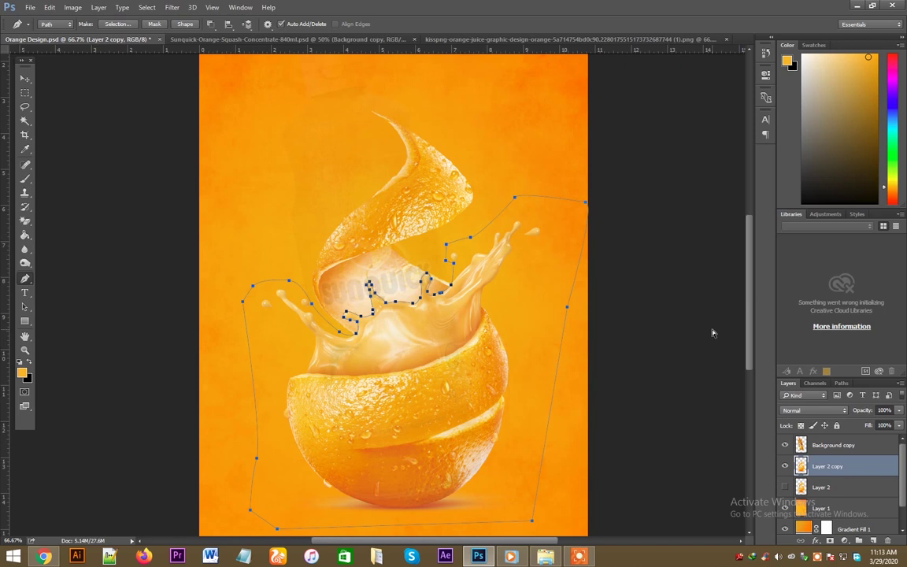
- Convert the path to a selection and move the lower orange and splash onto new Layer 3
key(ctrl+Return)
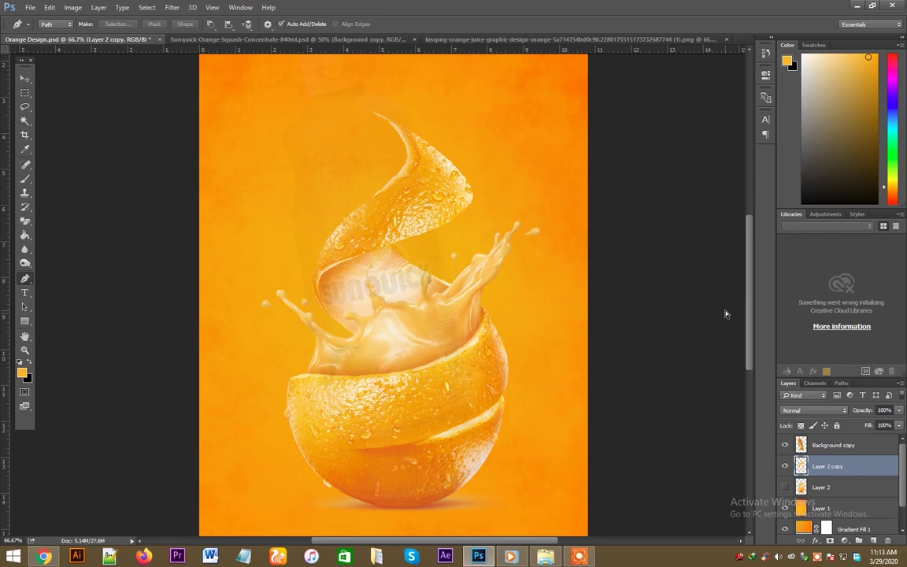
key(Delete)
key(ctrl+d)
key(ctrl+v)
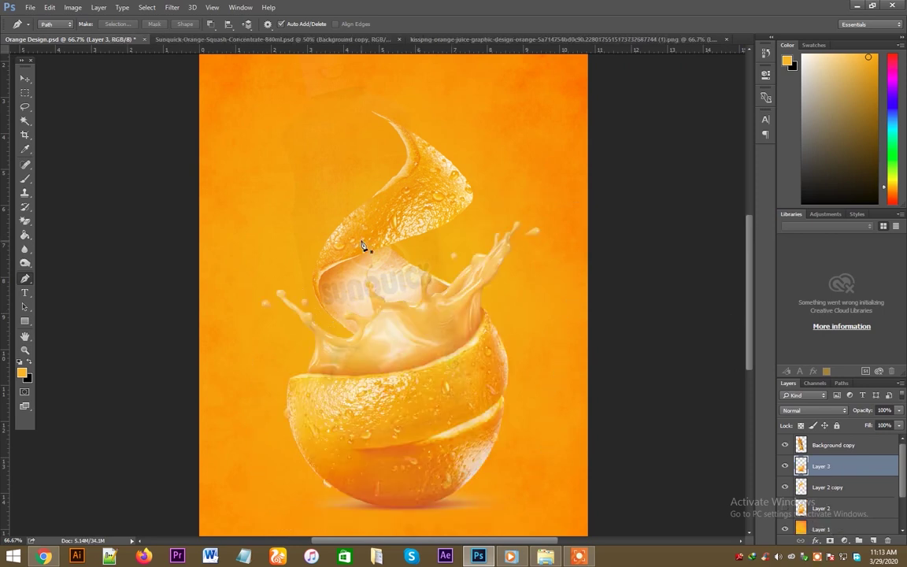
key(v)
click(374, 182)
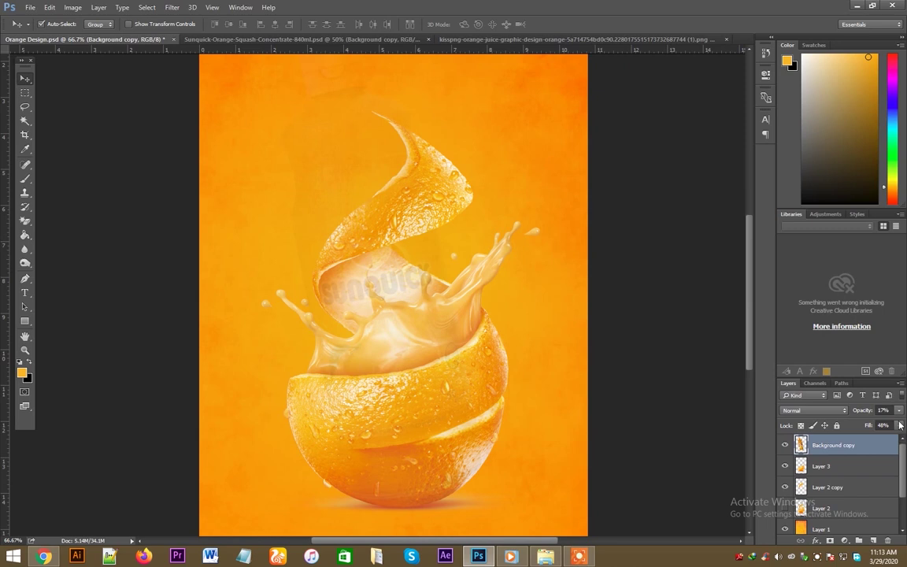
- Restore the bottle's fill to 100% and bring Layer 2 copy to the top of the stack
mouse_move(900, 425)
mouse_down()
mouse_move(904, 438)
mouse_move(904, 421)
mouse_up()
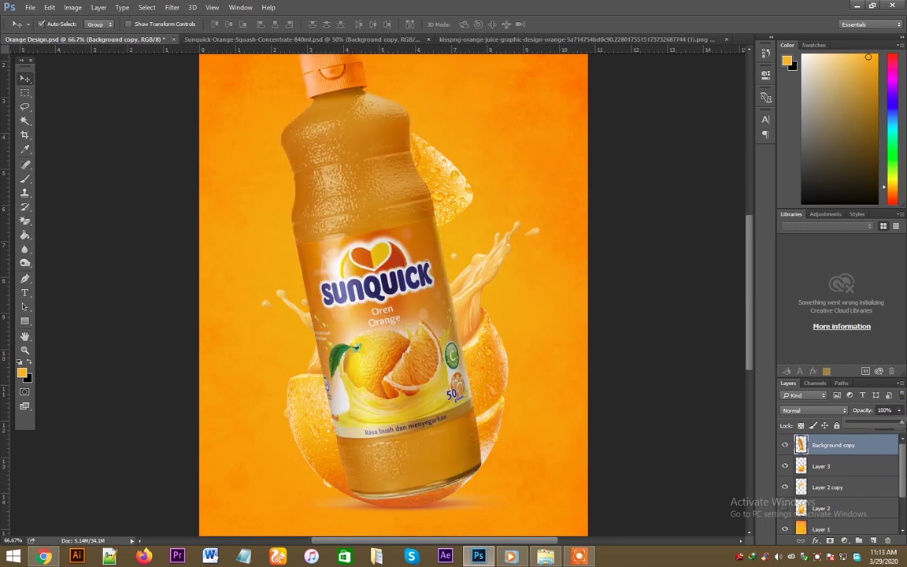
click(464, 193)
key(ctrl+shift+bracketright)
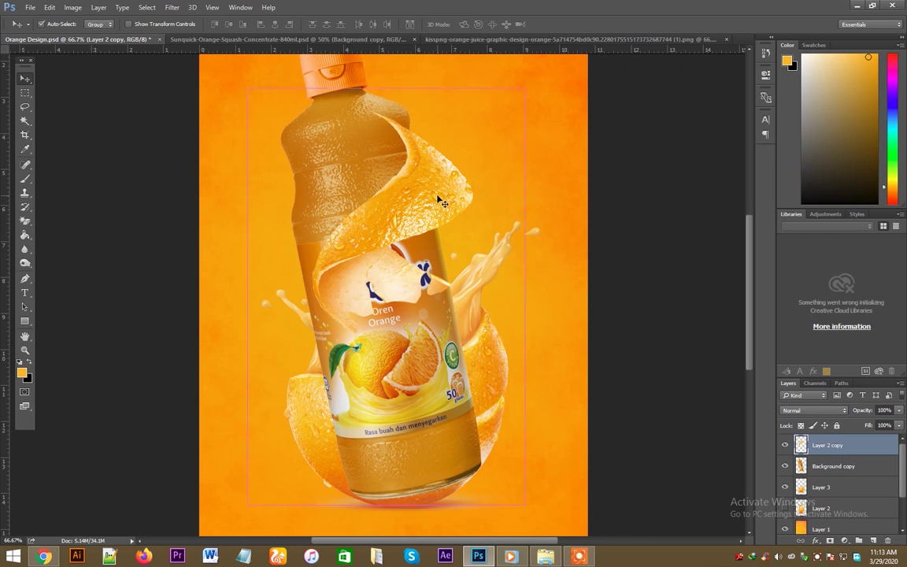
- Move the bottle layer up and down the stack to test its order against Layer 1 and Layer 2
ctrl+click(360, 192)
key(ctrl+shift+bracketleft)
key(ctrl+bracketright)
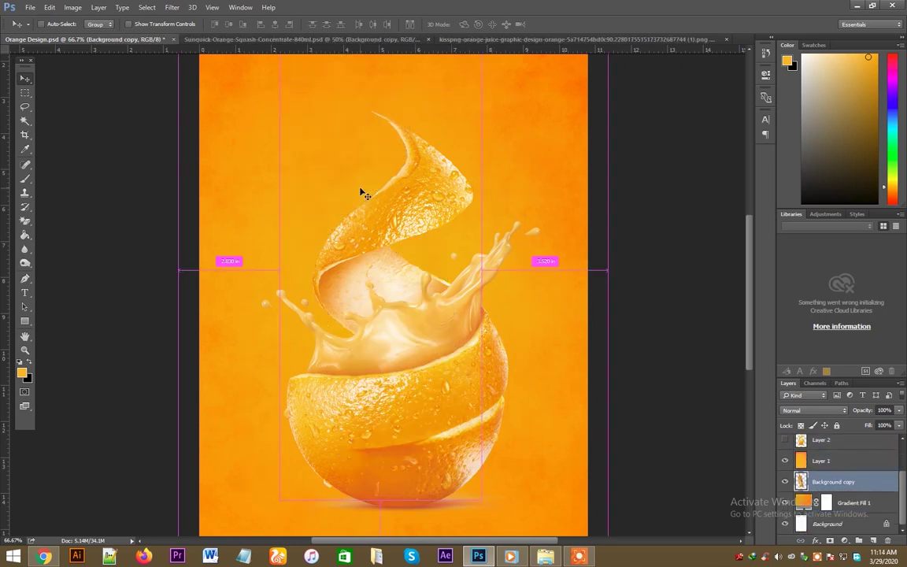
key(ctrl+bracketright)
key(ctrl+bracketleft)
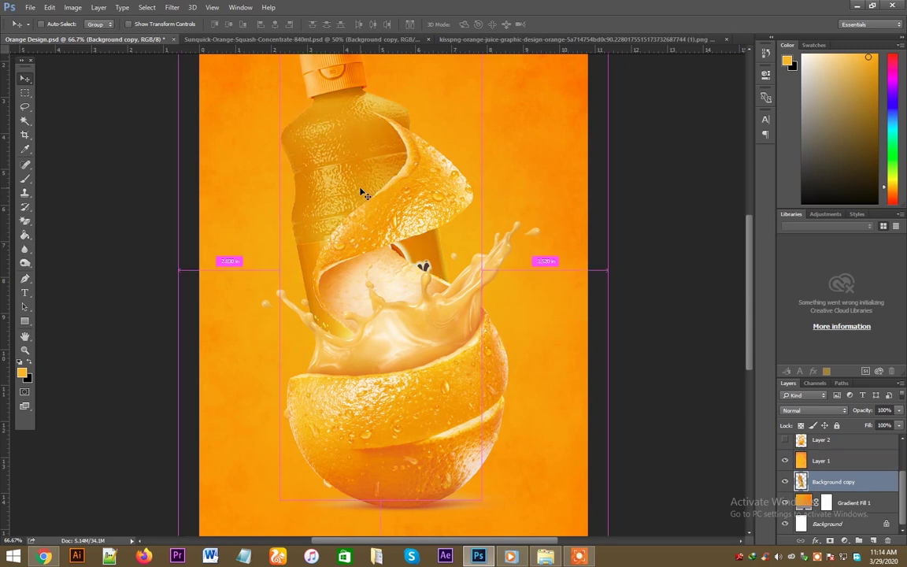
key(ctrl+bracketright)
key(ctrl+bracketright)
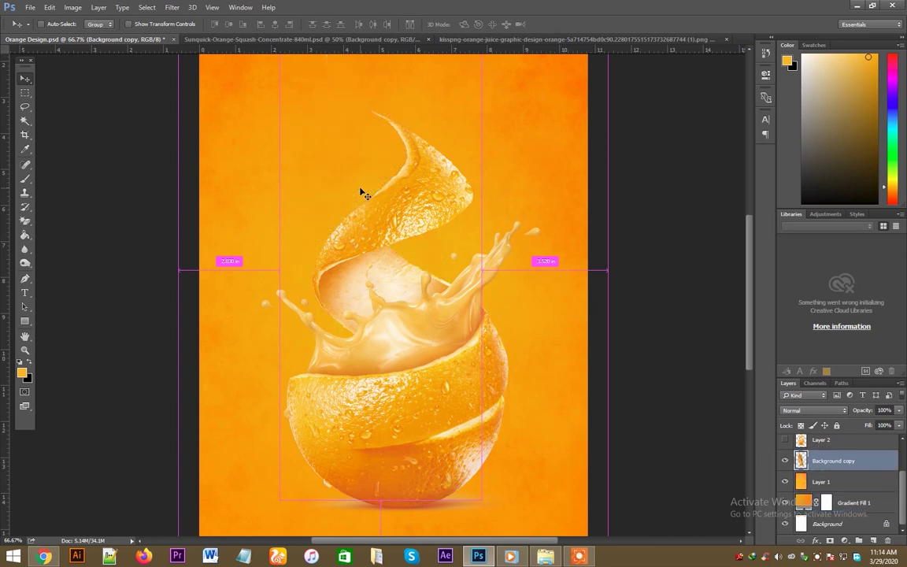
key(ctrl+bracketleft)
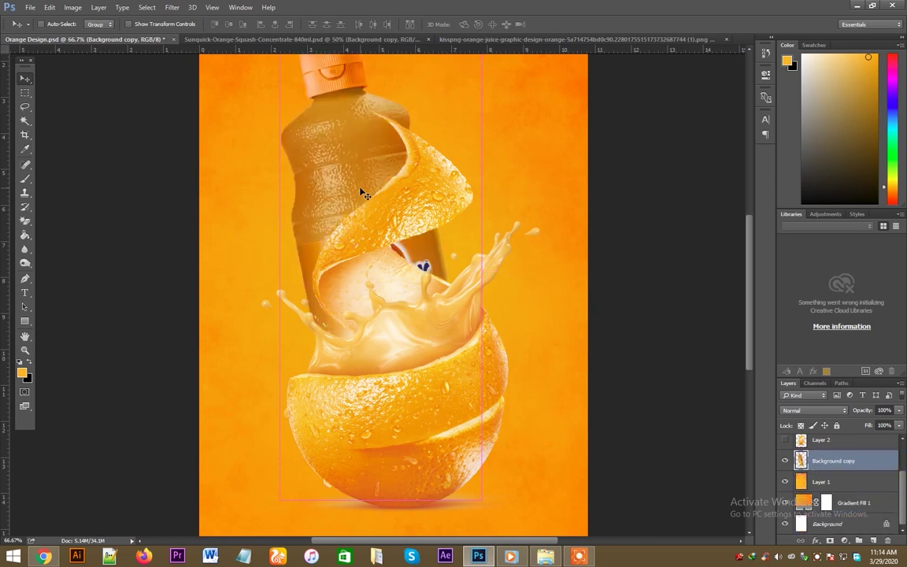
- Settle the bottle above Layer 1, shift the peel over it, and Alt-drag a duplicate peel
key(ctrl+bracketleft)
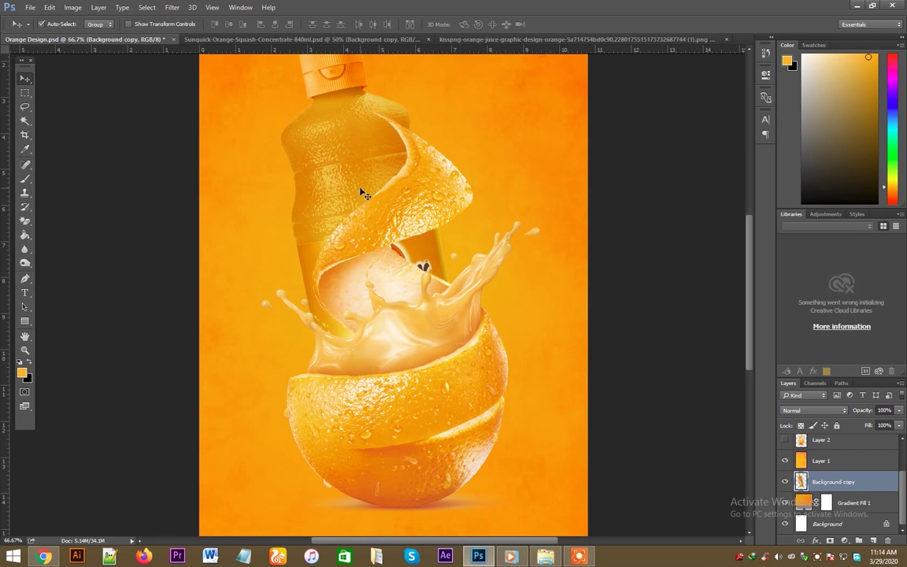
key(ctrl+bracketright)
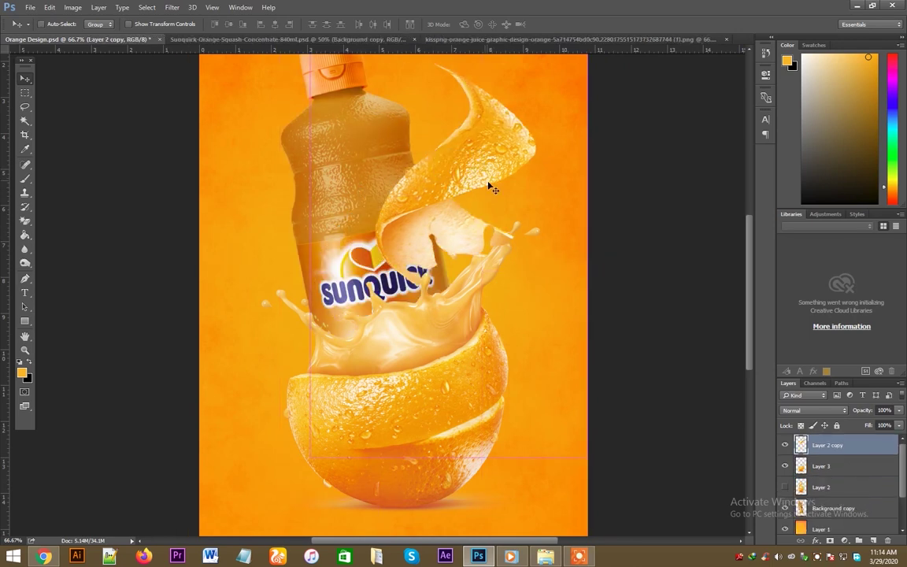
drag(489, 189, 557, 263)
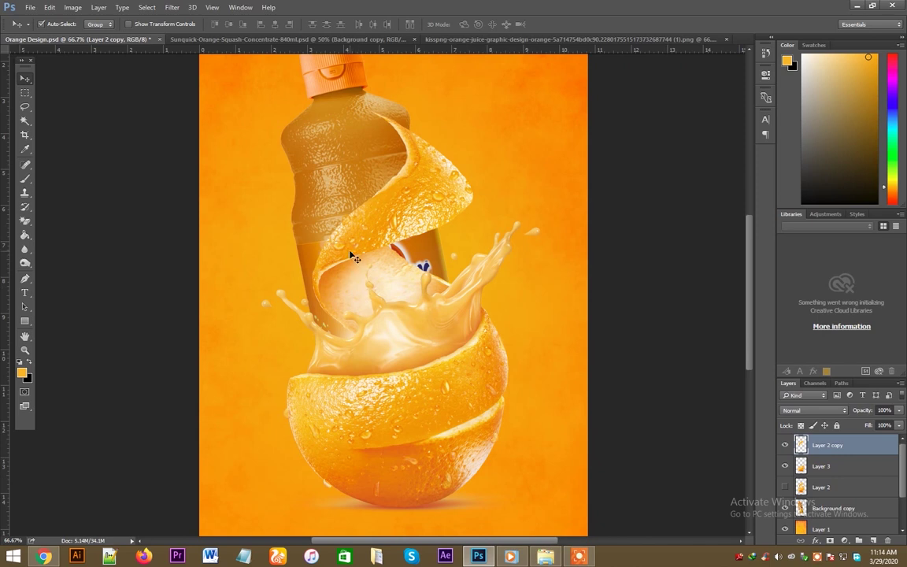
mouse_move(353, 258)
mouse_down()
mouse_move(363, 259)
mouse_move(334, 240)
mouse_move(343, 245)
mouse_up()
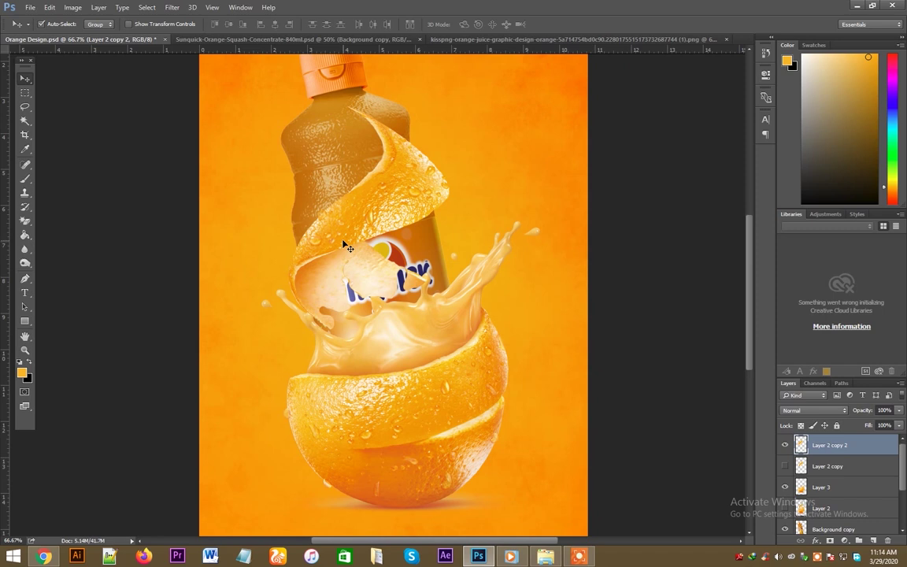
- Cut away the peel covering the SUNQUICK logo using a Pen-traced selection
key(p)
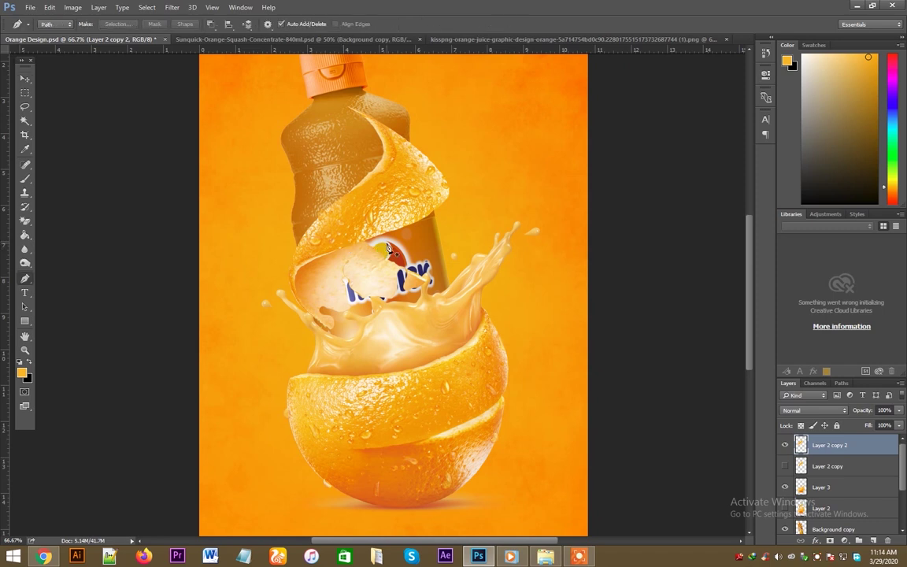
click(387, 248)
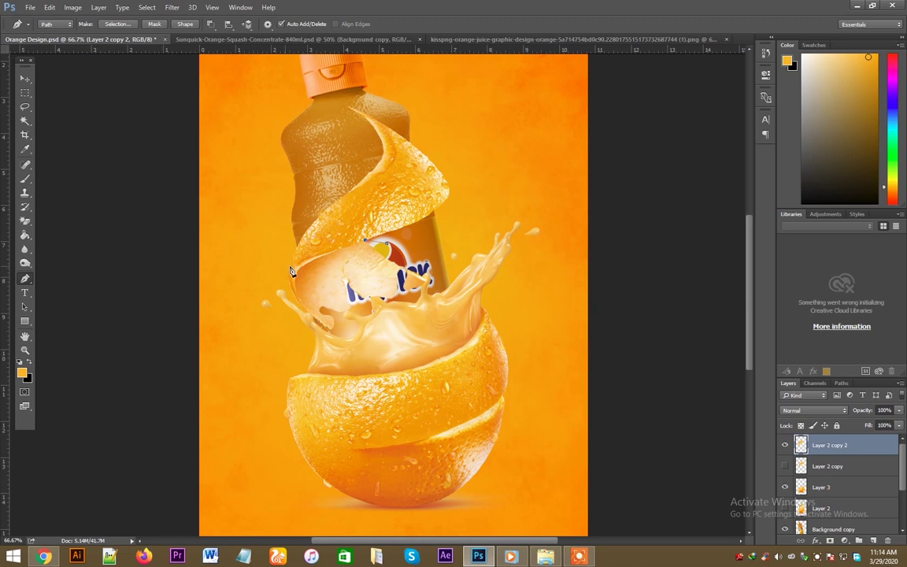
click(315, 265)
click(307, 308)
click(316, 335)
click(488, 334)
key(ctrl+Return)
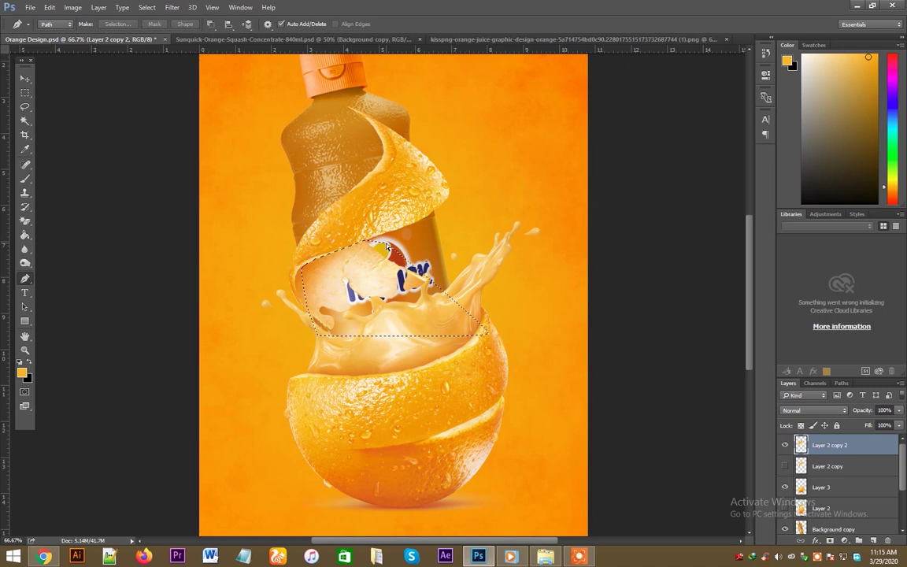
key(Delete)
key(ctrl+d)
key(v)
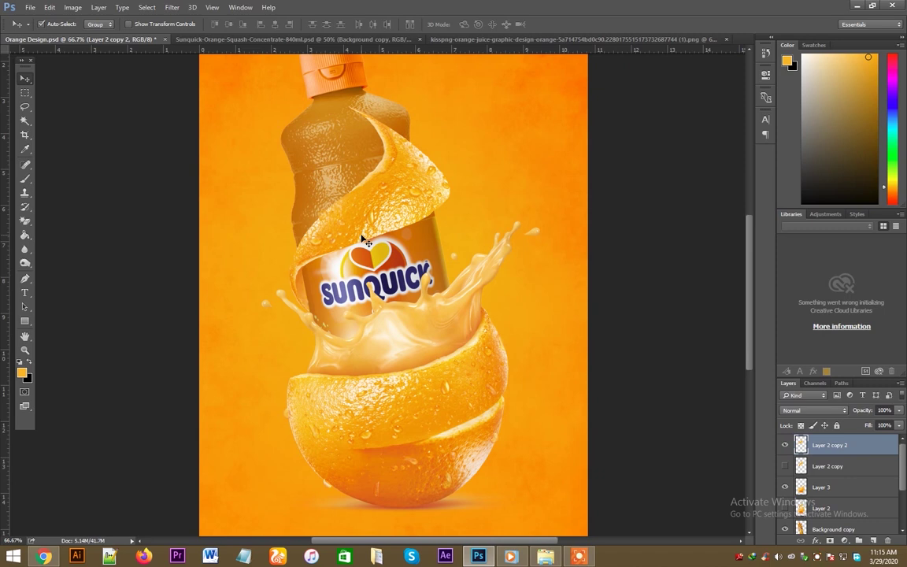
- Try stretching the peel layer to 113.75% width, then undo it
key(ctrl+t)
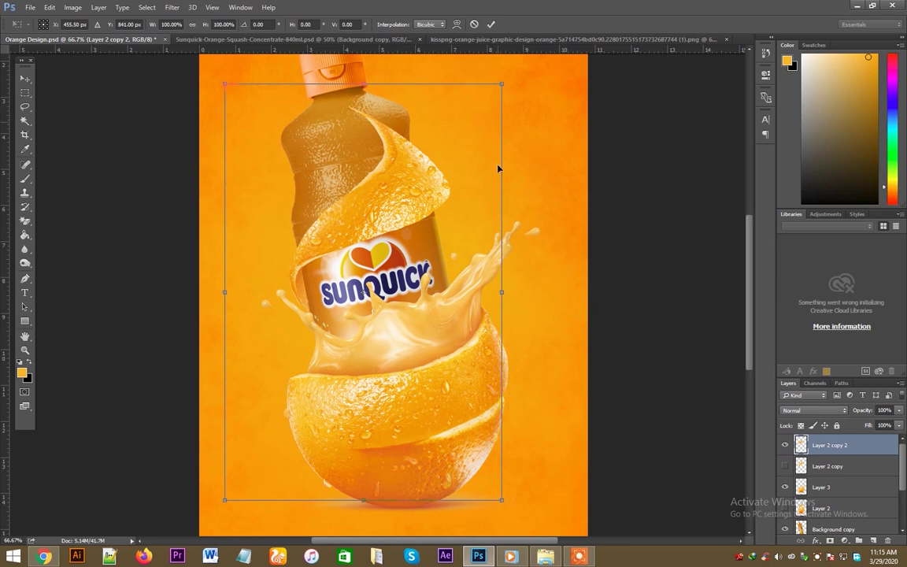
drag(500, 293, 535, 293)
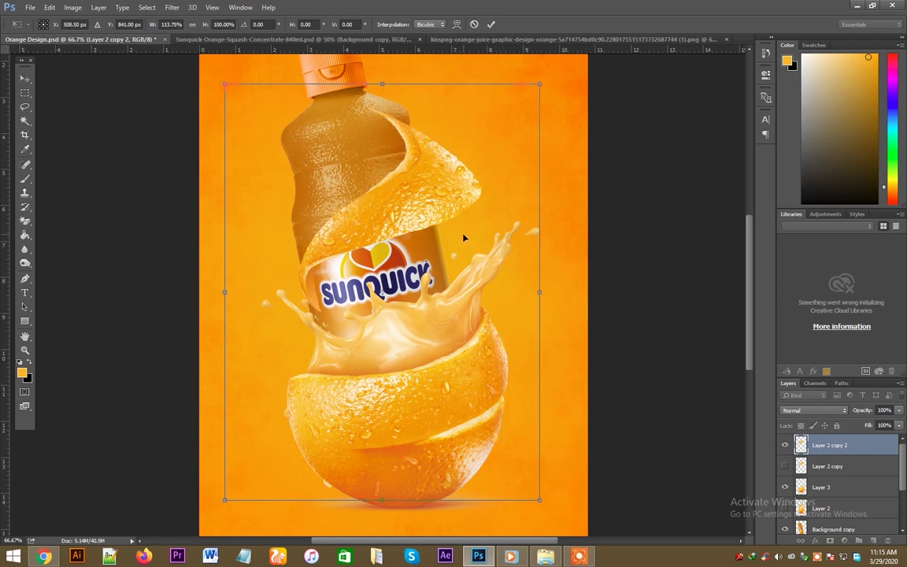
key(Return)
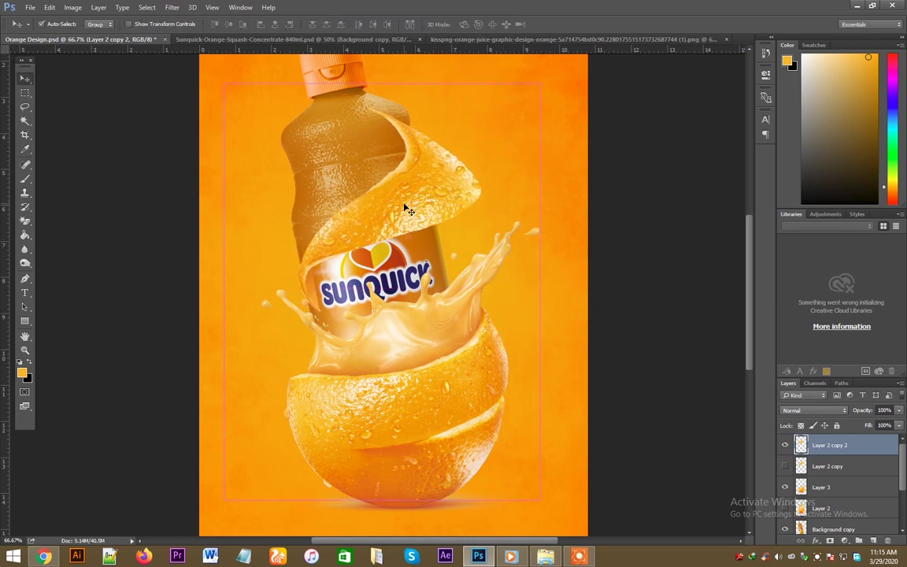
key(ctrl+z)
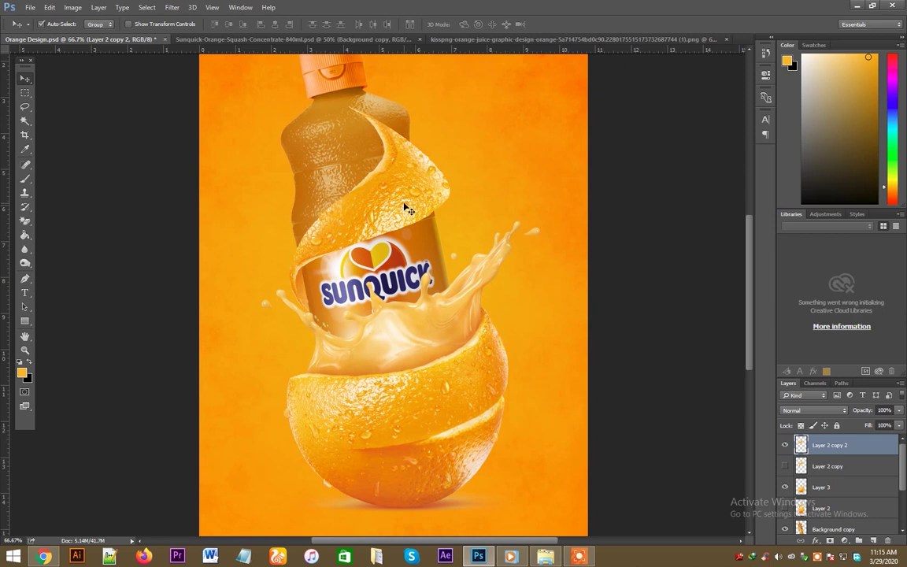
- Duplicate the peel as Layer 2 copy 3 and raise it up the bottle
mouse_move(408, 209)
mouse_down()
mouse_move(401, 191)
mouse_move(409, 196)
mouse_up()
key(ctrl+j)
drag(429, 182, 431, 179)
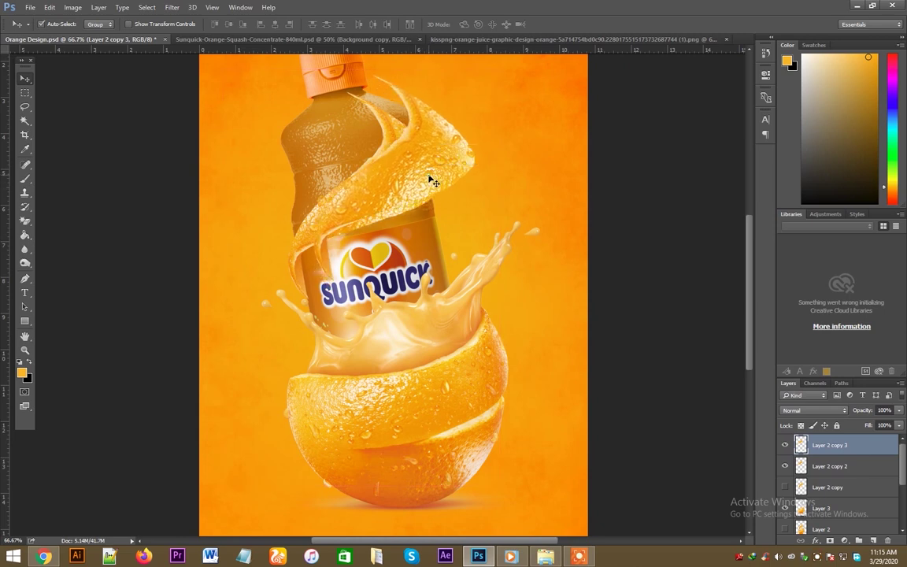
drag(429, 182, 431, 180)
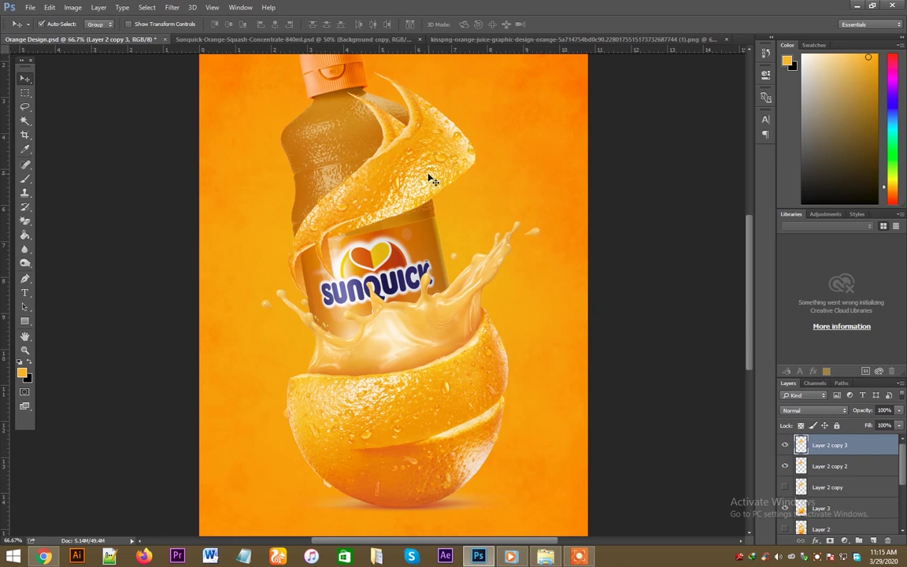
- Warp Layer 2 copy 3 so the peel curls around the bottle's upper neck
key(ctrl+t)
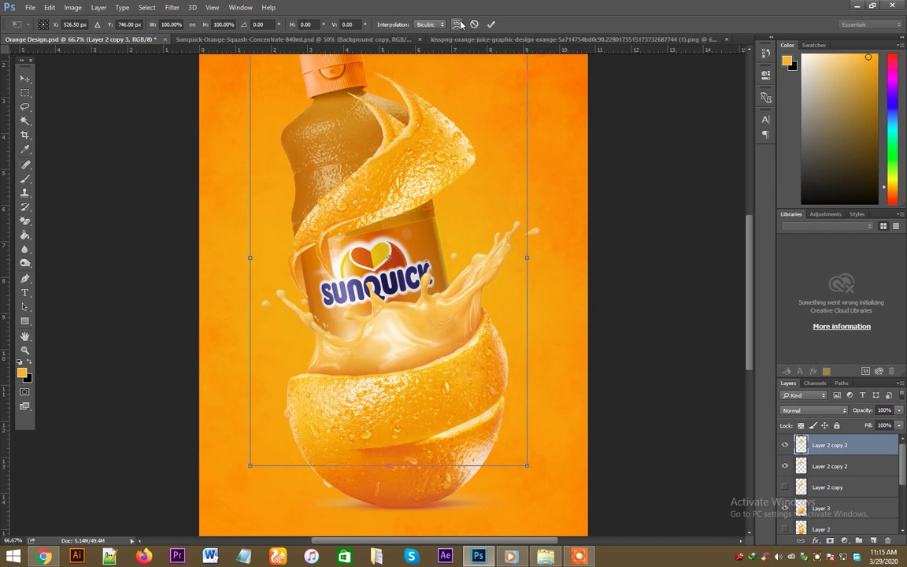
click(458, 25)
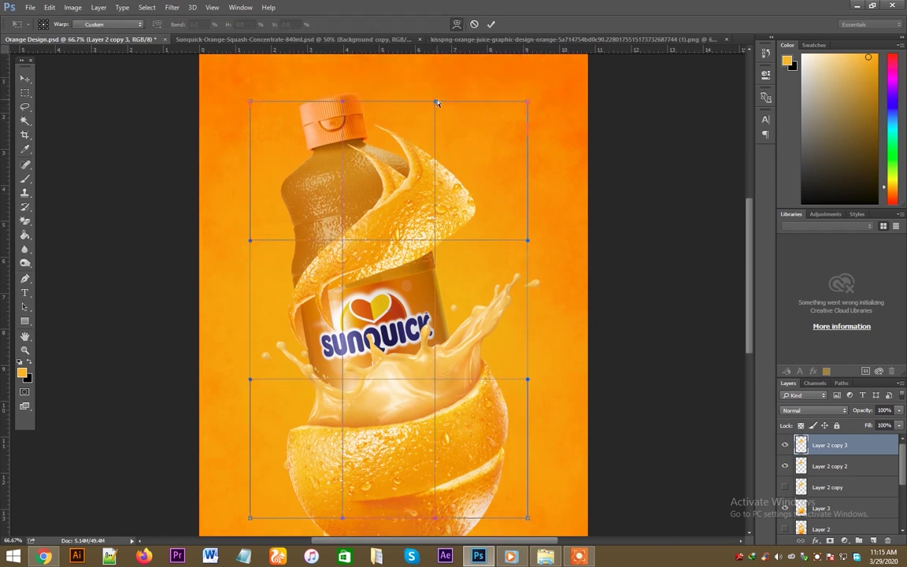
drag(435, 101, 417, 121)
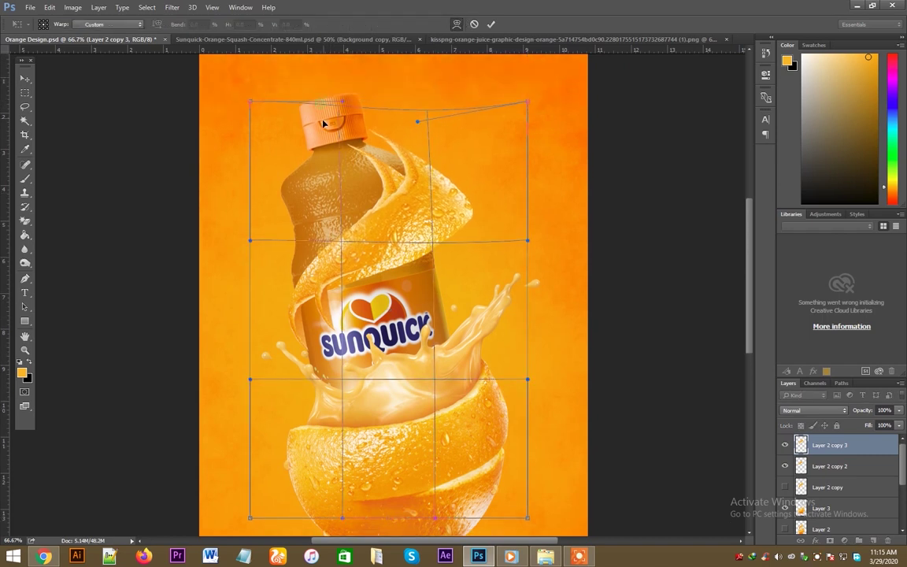
drag(341, 105, 338, 144)
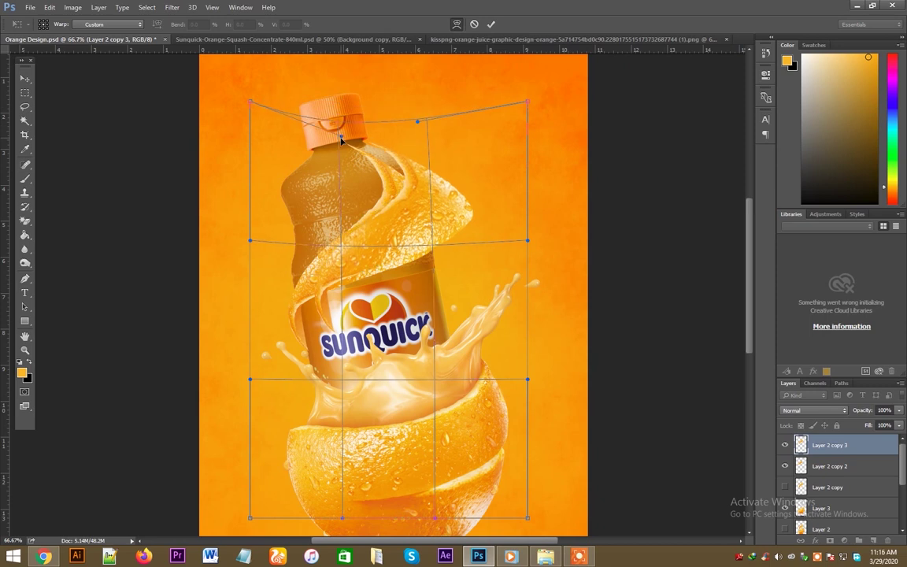
drag(529, 248, 498, 223)
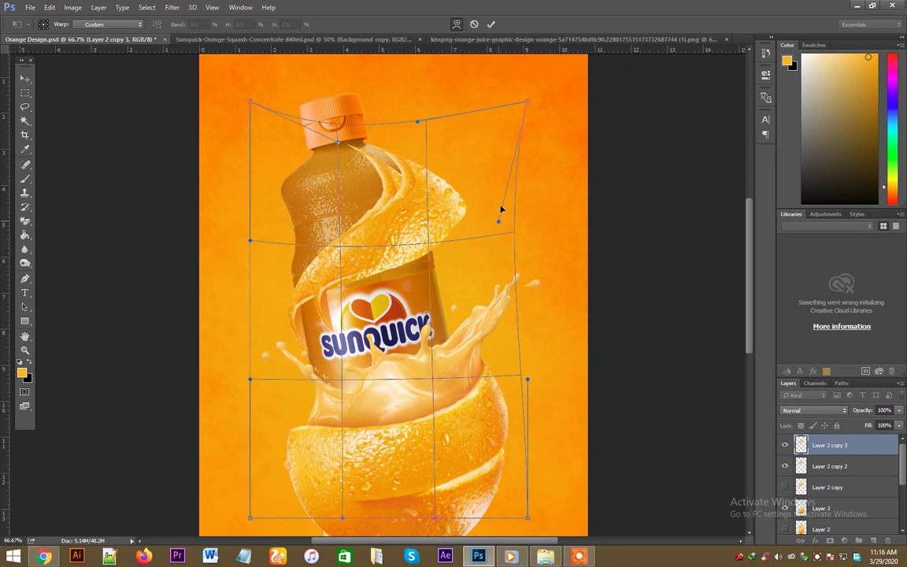
drag(527, 102, 516, 111)
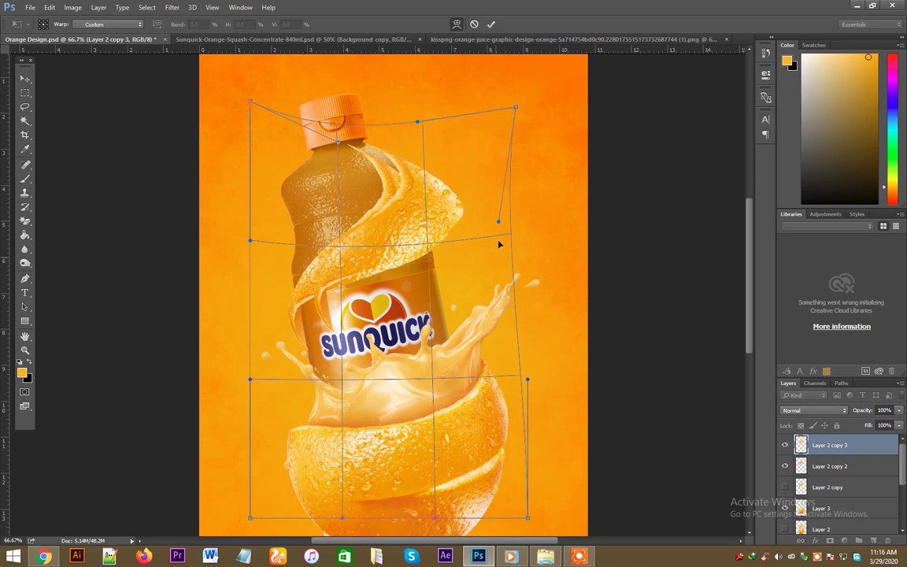
drag(498, 222, 467, 234)
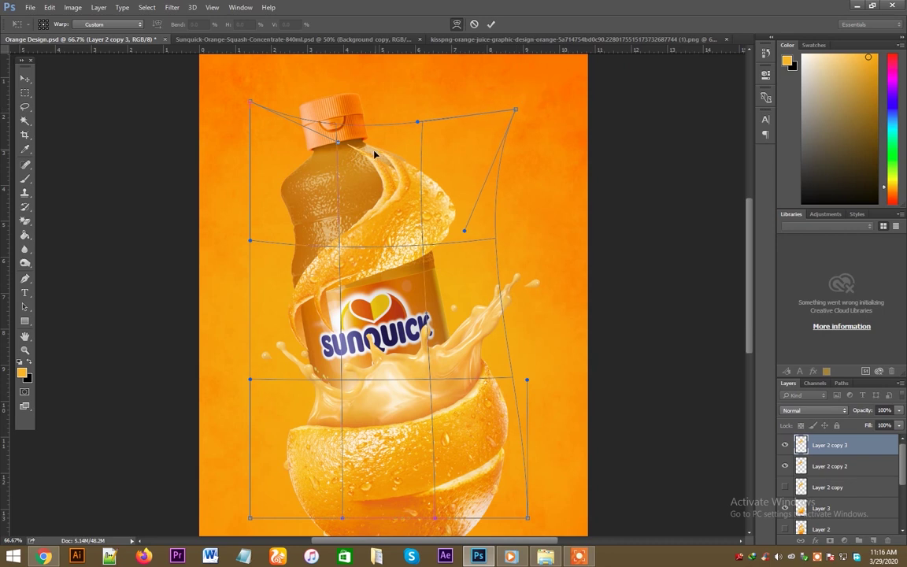
drag(374, 155, 377, 151)
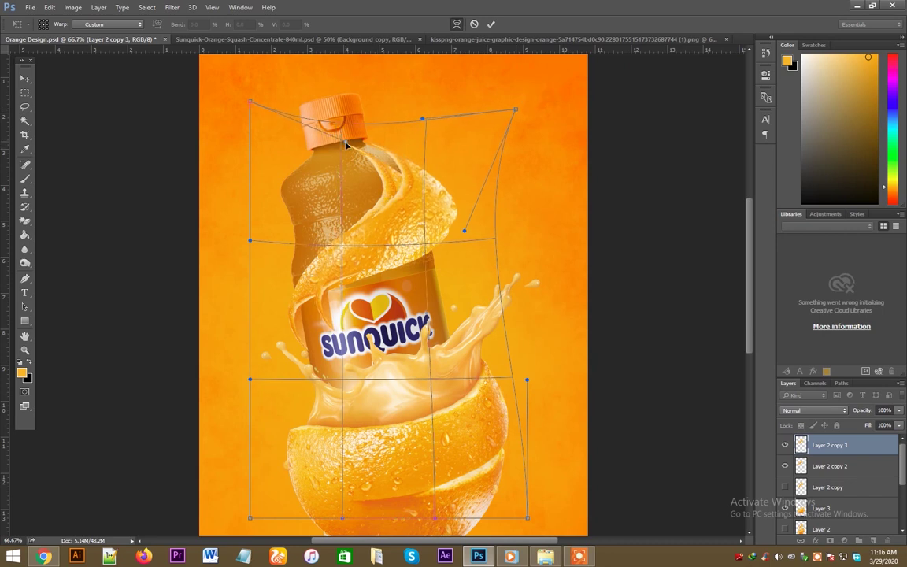
click(491, 25)
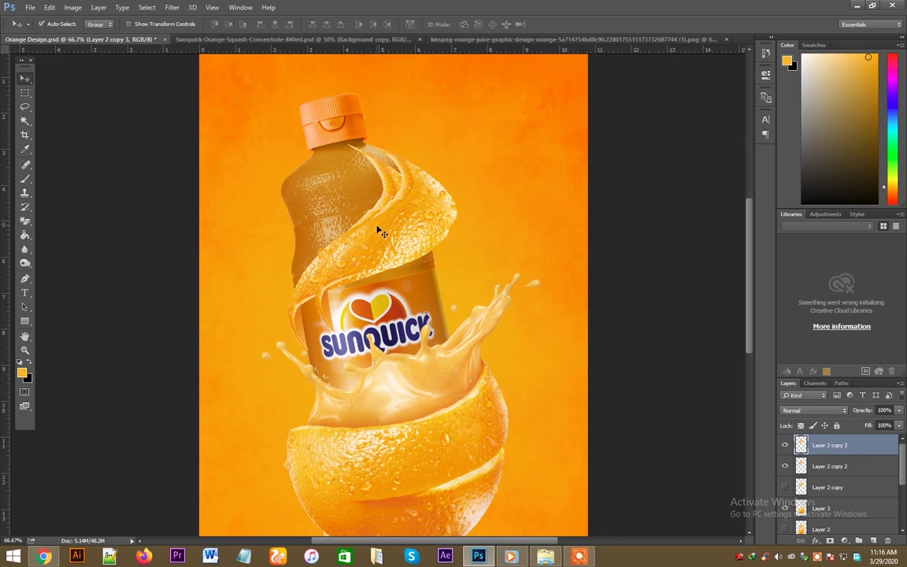
- Mask Layer 2 copy 3 and brush away its peel edge over the bottle
click(830, 540)
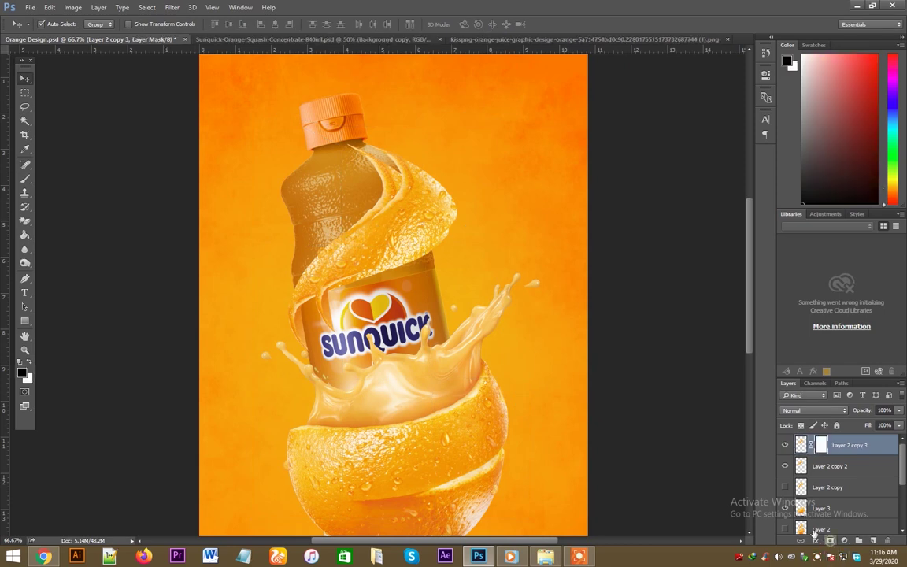
key(b)
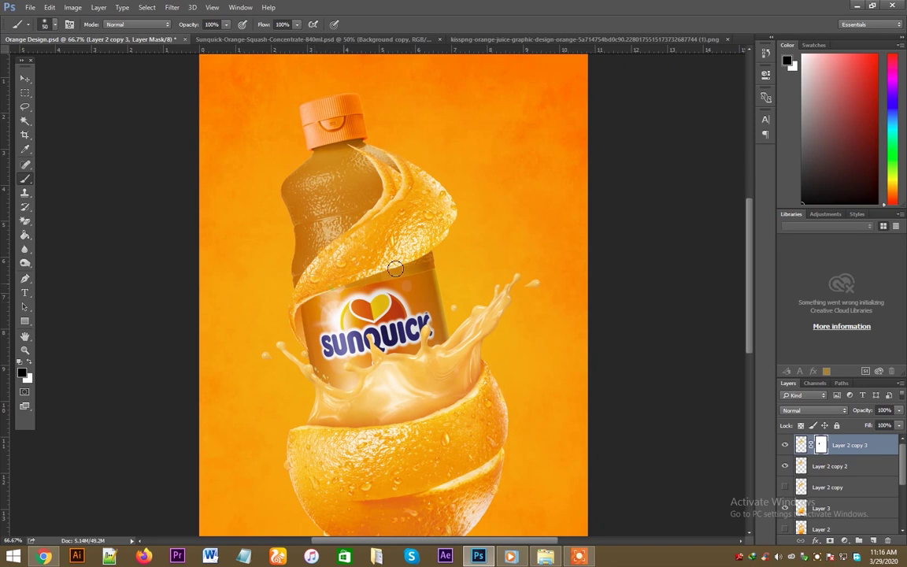
mouse_move(402, 270)
mouse_down()
mouse_move(348, 257)
mouse_move(359, 222)
mouse_up()
drag(392, 187, 360, 162)
key(v)
- Duplicate Layer 2 copy 2 as Layer 2 copy 4 and paint its mask to hide peel at the shoulder
click(346, 197)
key(ctrl+j)
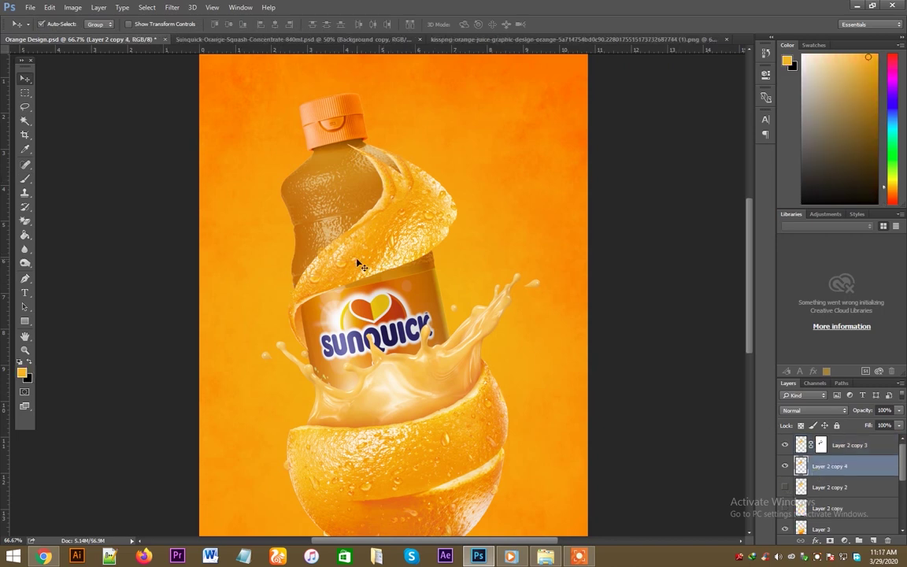
click(830, 540)
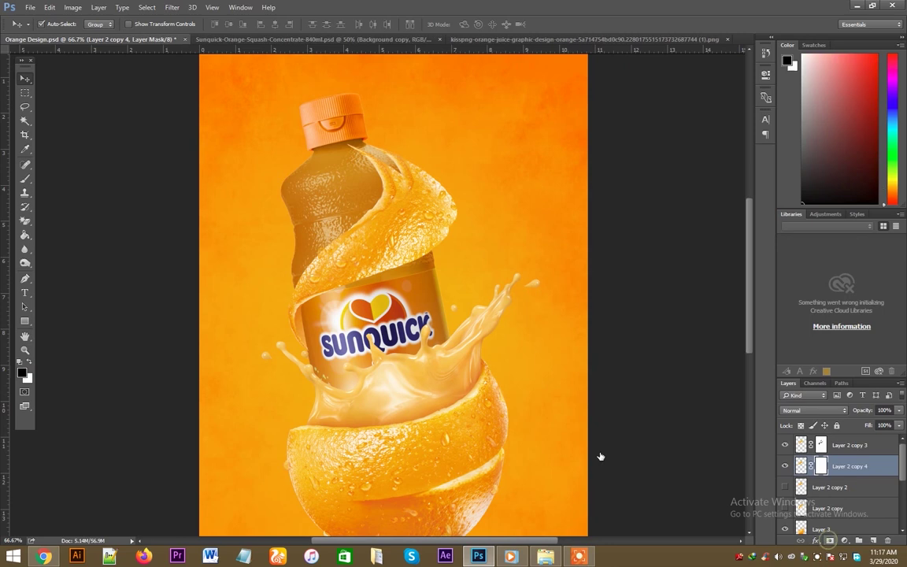
key(b)
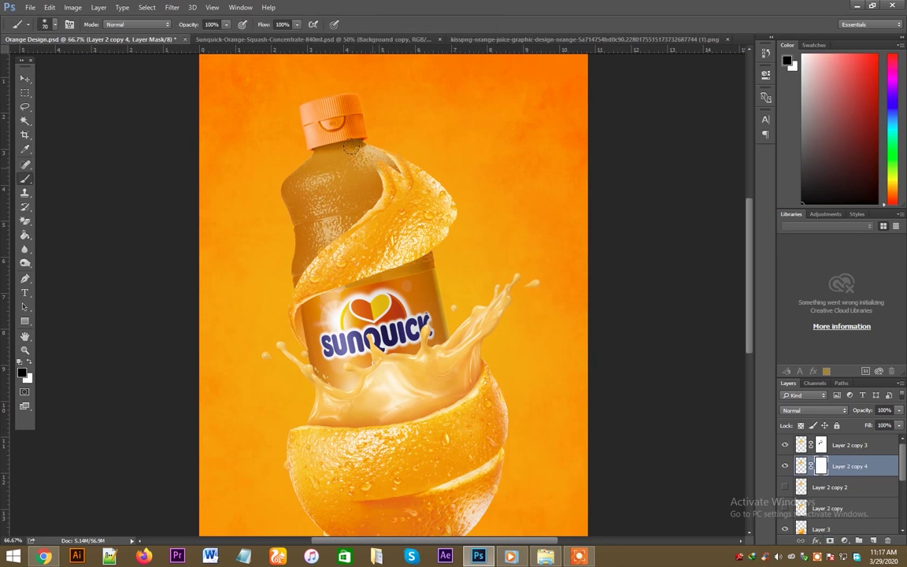
mouse_move(351, 150)
mouse_down()
mouse_move(382, 187)
mouse_move(359, 206)
mouse_up()
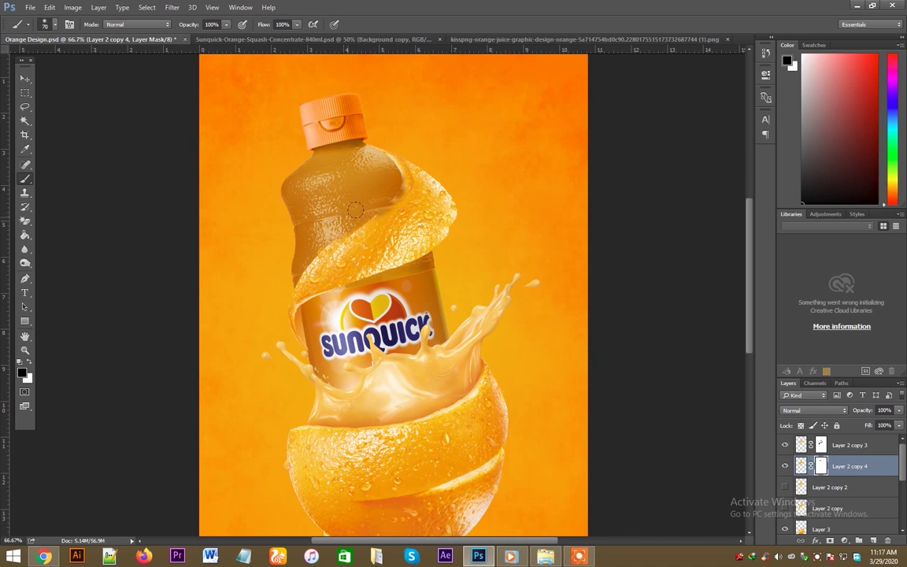
drag(466, 210, 340, 245)
key(x)
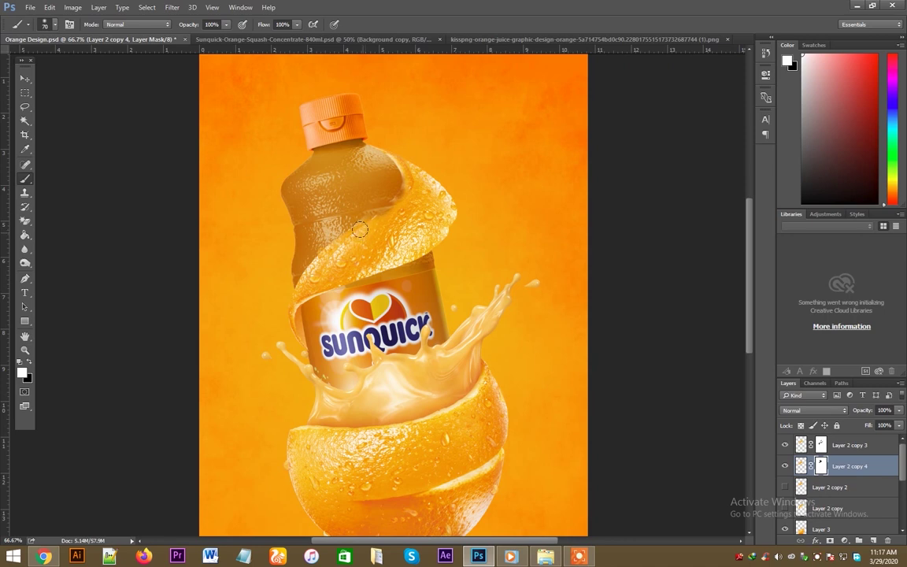
scroll(359, 229, up, 3)
- Fill a Pen-outlined curved area black on Layer 2 copy 4's mask to hide that peel
key(p)
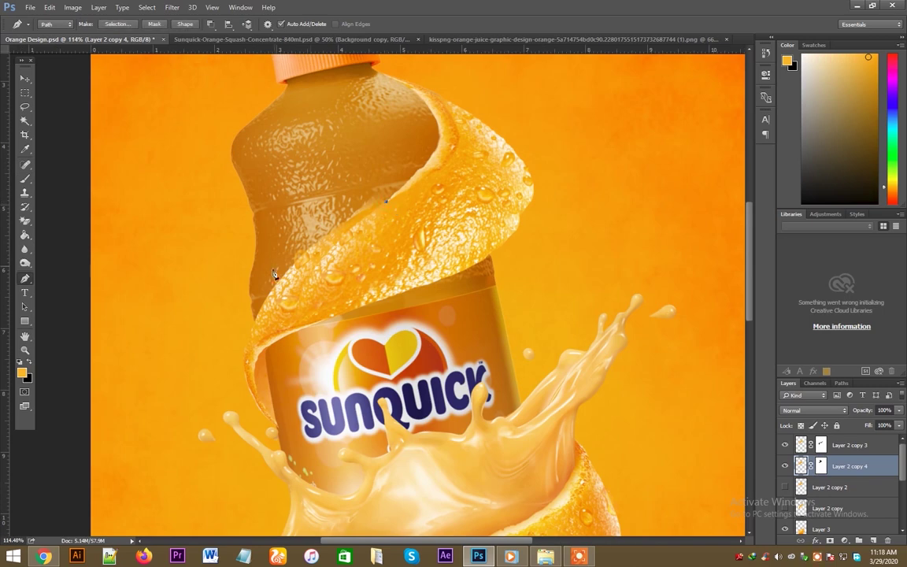
drag(271, 292, 254, 314)
click(248, 271)
click(386, 202)
key(ctrl+Return)
click(820, 465)
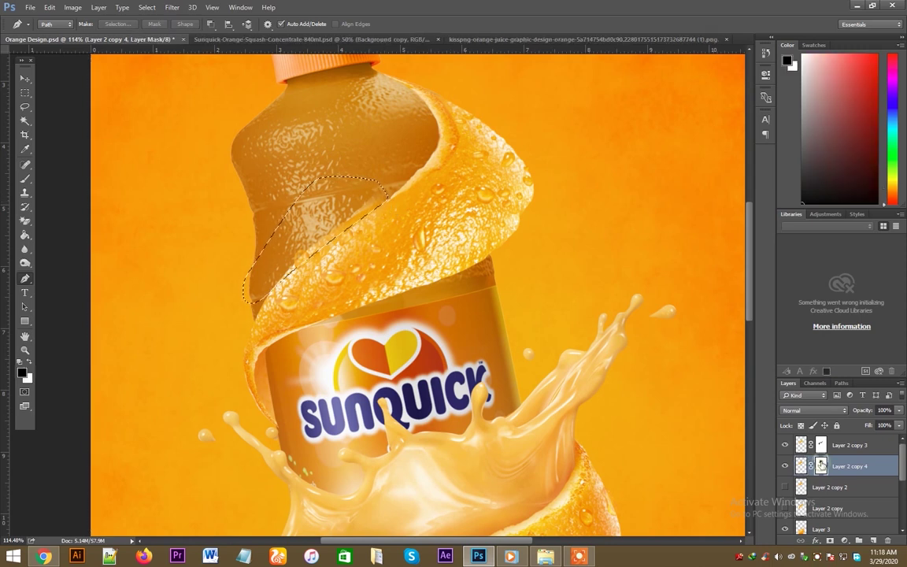
key(x)
key(ctrl+BackSpace)
key(ctrl+d)
- Save Orange Design.psd, confirming the format options
key(v)
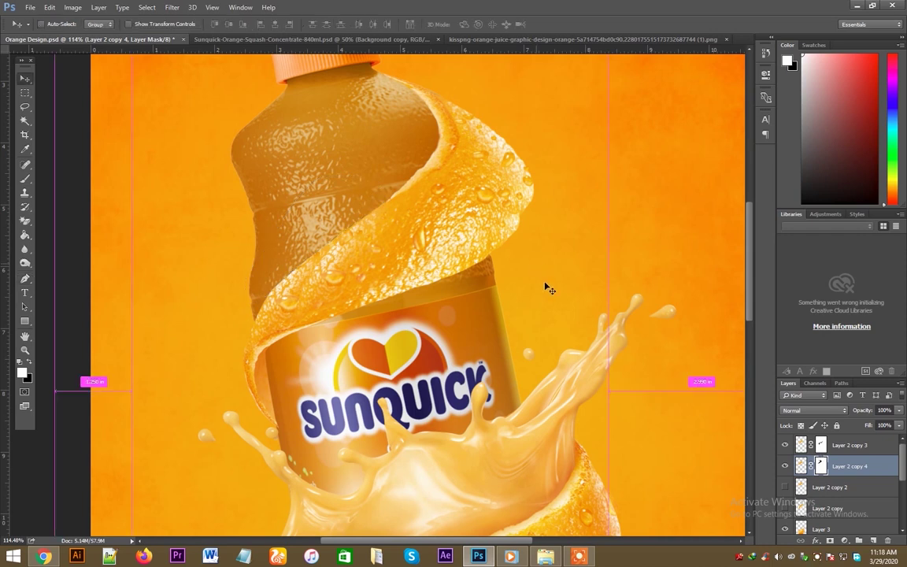
key(ctrl+s)
click(582, 169)
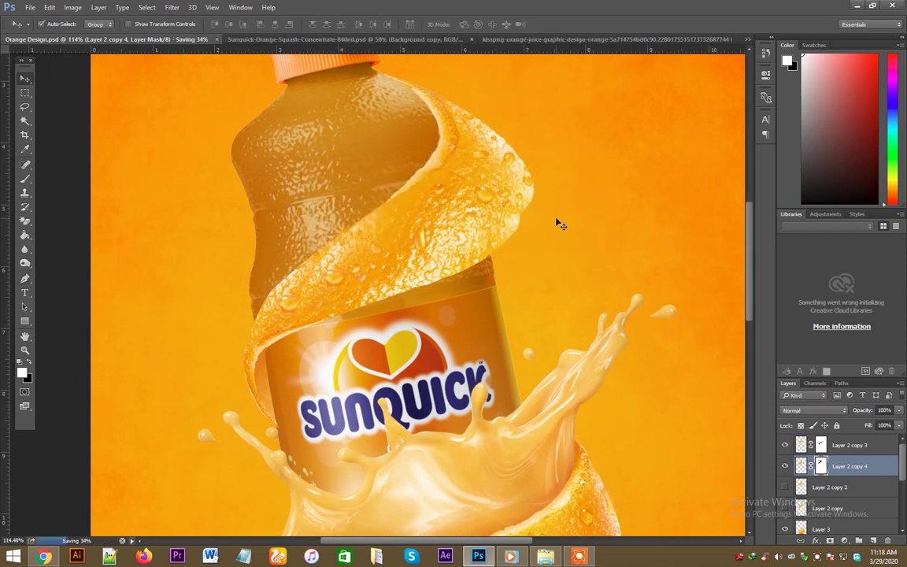
click(410, 307)
- Paint the upper peel's mask with a 35 px, 37% opacity black brush to fade its edge
key(b)
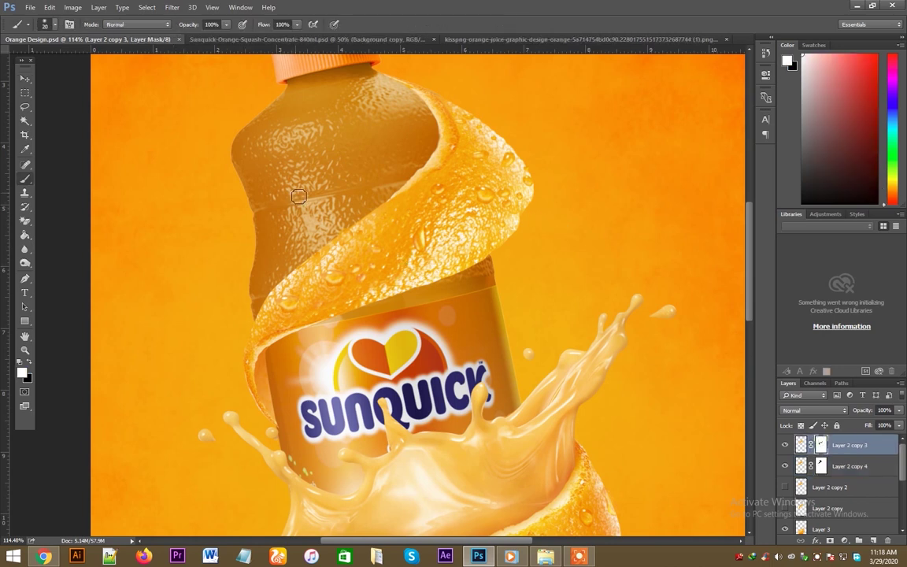
key(bracketright)
key(bracketright)
key(bracketright)
click(226, 25)
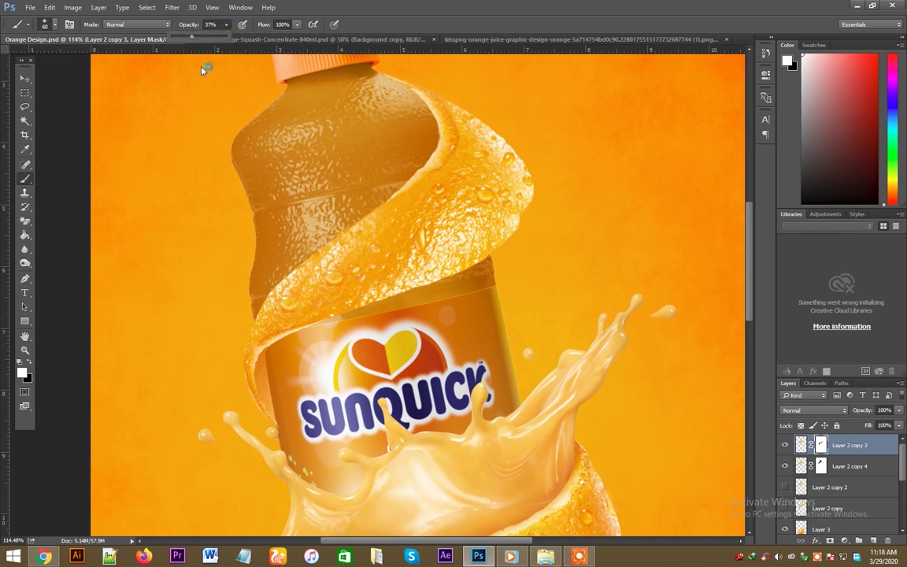
click(312, 270)
key(bracketleft)
key(bracketleft)
key(bracketleft)
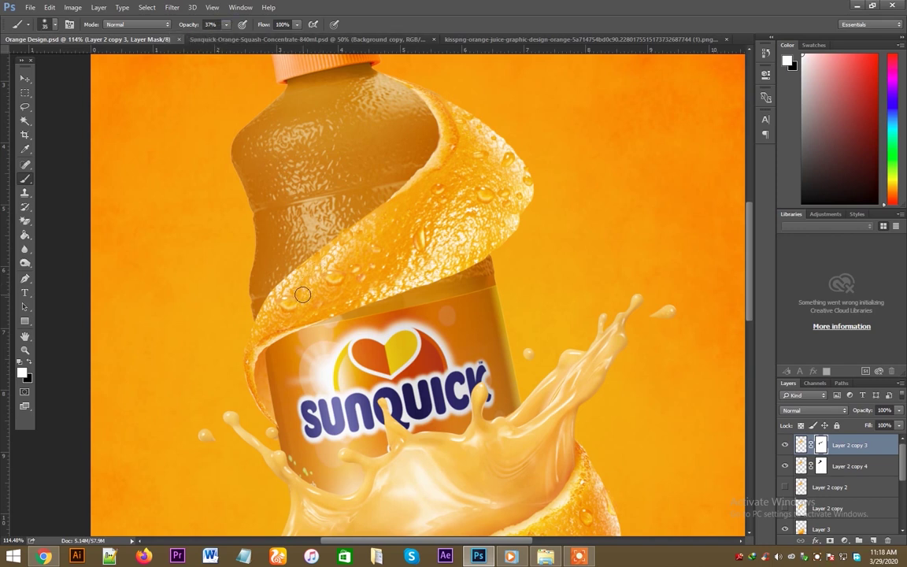
key(x)
drag(267, 267, 279, 250)
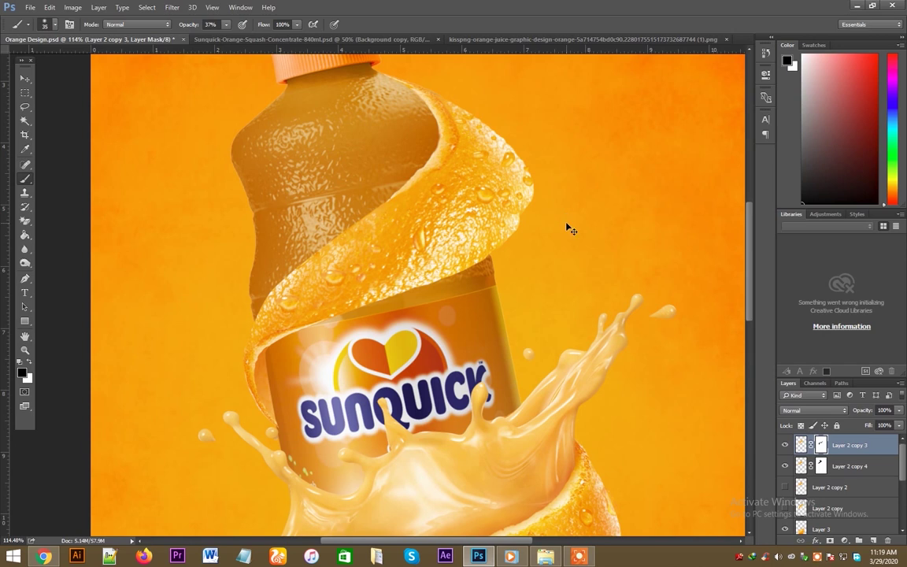
- Compare the upper peel on and off, then merge Layer 2 copy 4 into Layer 2 copy 3
click(785, 446)
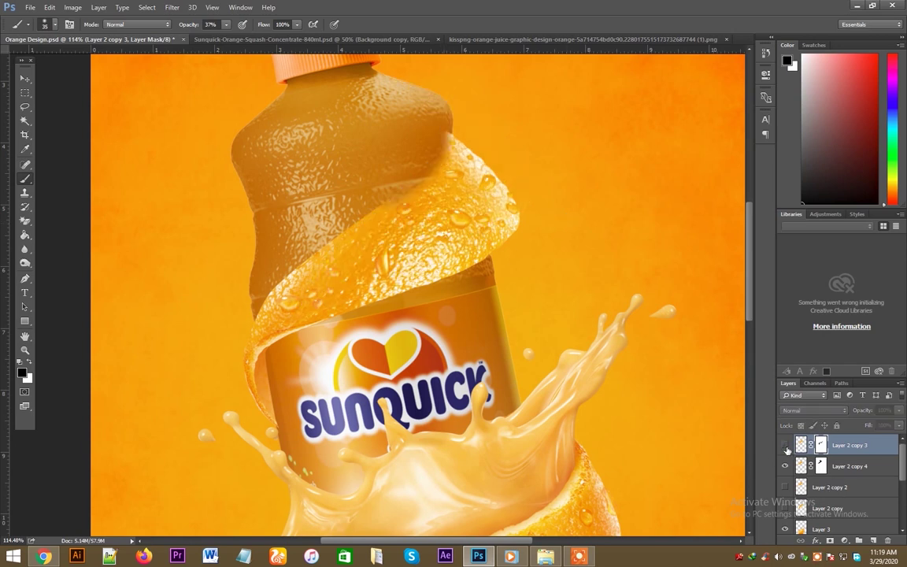
click(785, 446)
click(785, 446)
click(784, 446)
click(785, 446)
click(785, 446)
click(785, 446)
key(v)
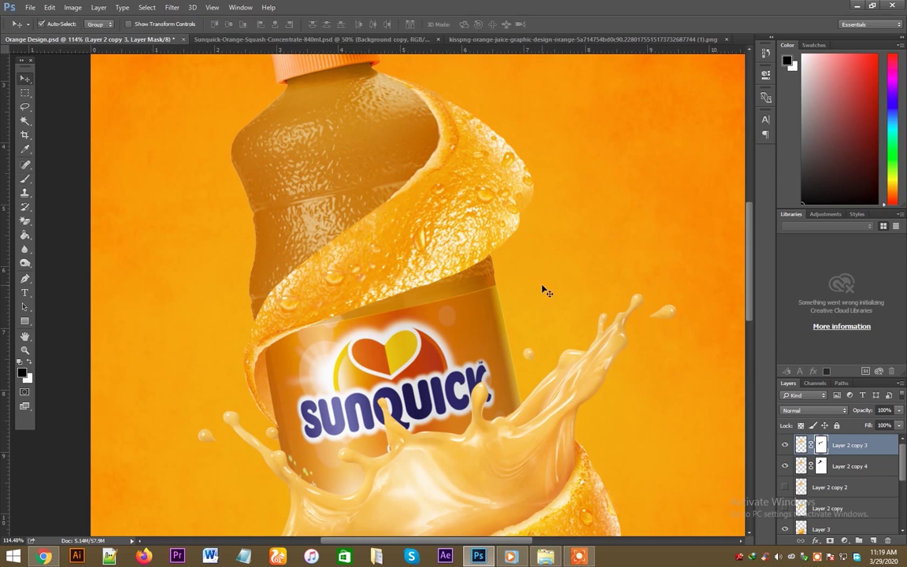
key(ctrl+e)
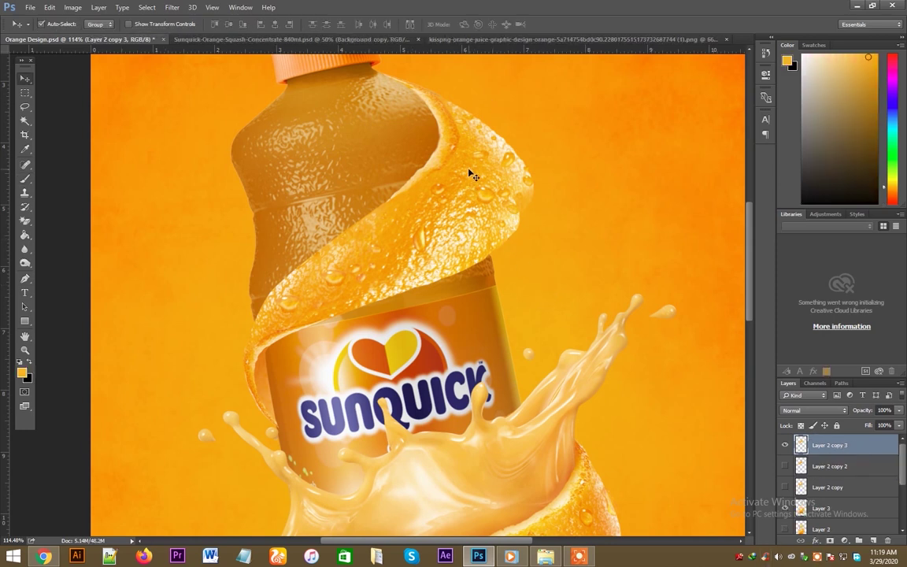
- Trace a pen outline around the peel's upper-right outer strip and cut it from Layer 2 copy 3
key(p)
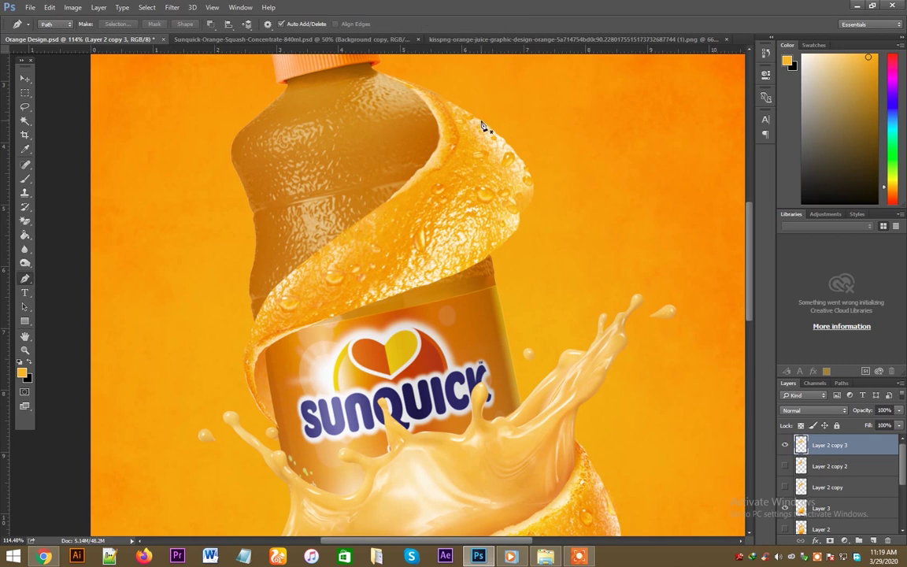
click(479, 122)
drag(520, 184, 519, 212)
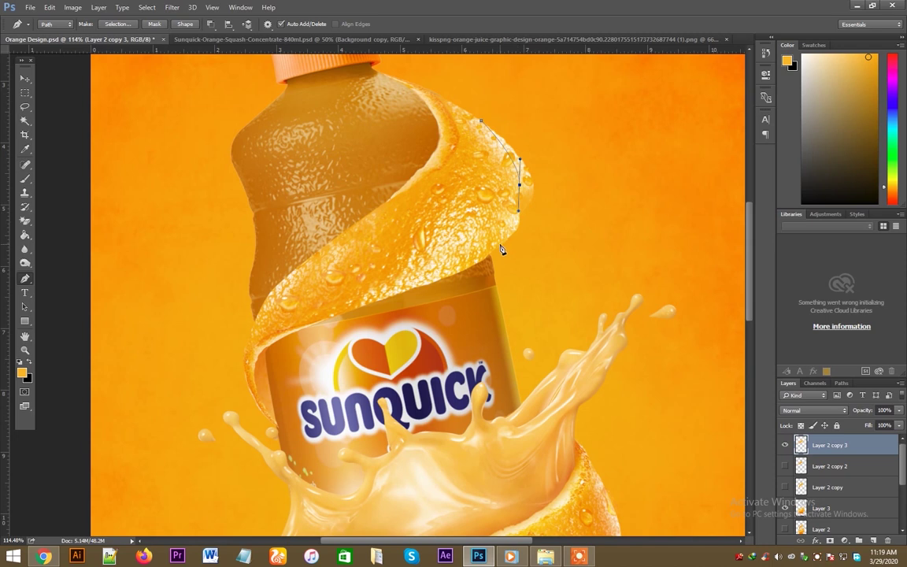
drag(505, 260, 537, 237)
mouse_move(556, 181)
mouse_down()
mouse_move(556, 133)
mouse_move(530, 107)
mouse_up()
click(483, 120)
key(ctrl+Return)
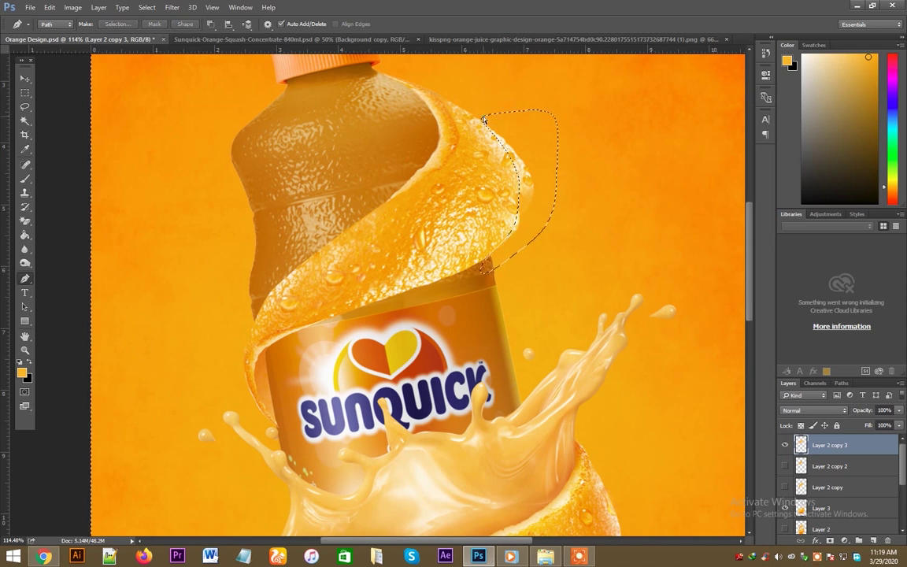
key(ctrl+d)
key(v)
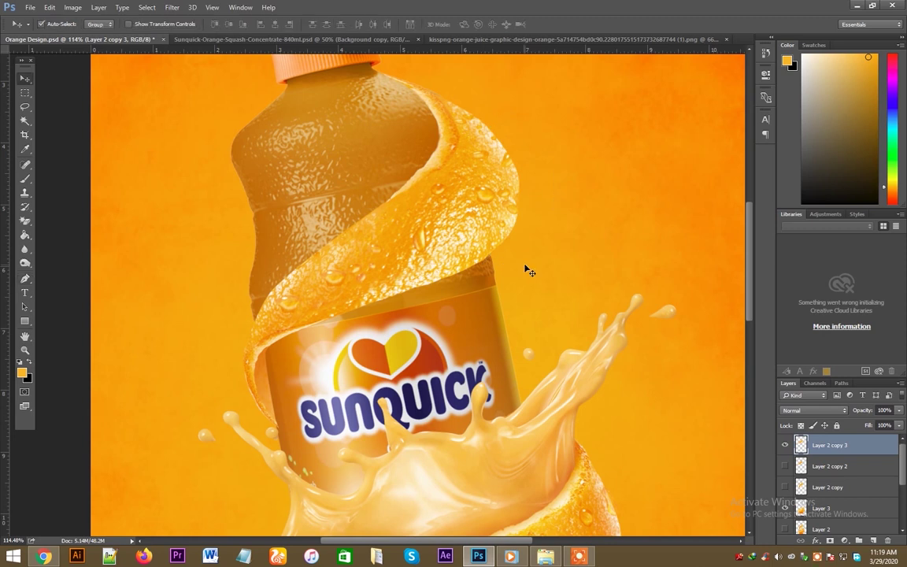
drag(526, 264, 572, 298)
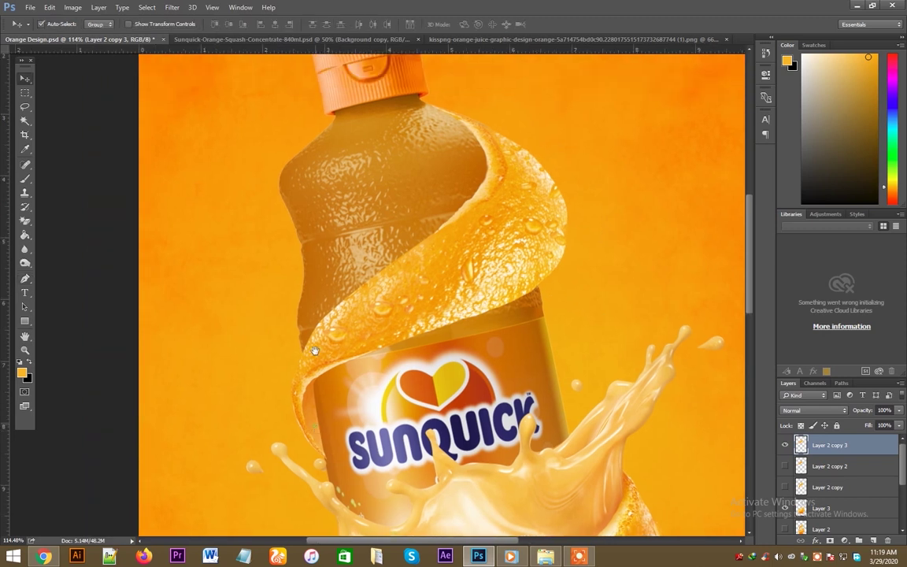
- Add a mask to Layer 2 copy 3 and paint black along the peel edge left of the label
click(313, 323)
drag(313, 322, 323, 340)
key(v)
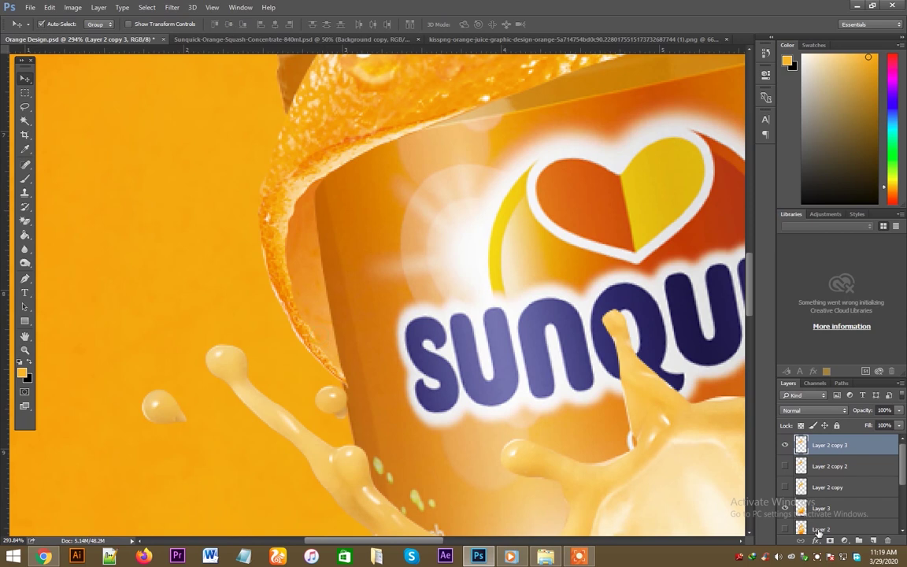
click(829, 540)
key(b)
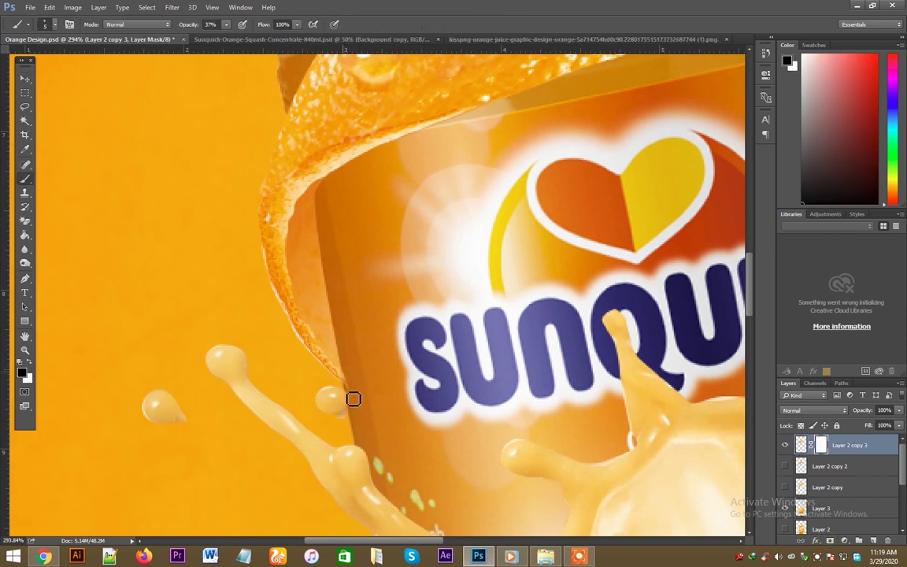
click(348, 385)
key(ctrl+minus)
key(ctrl+minus)
key(ctrl+minus)
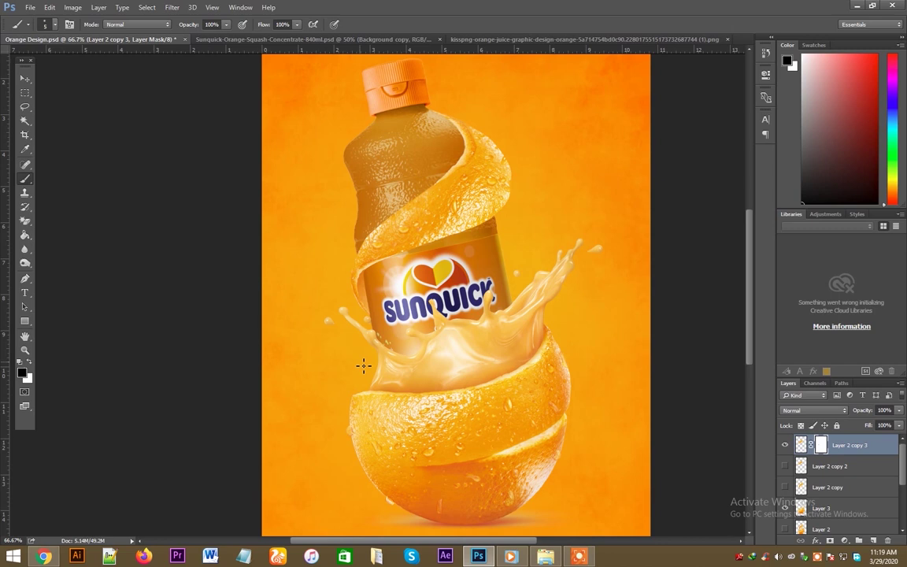
drag(333, 243, 330, 286)
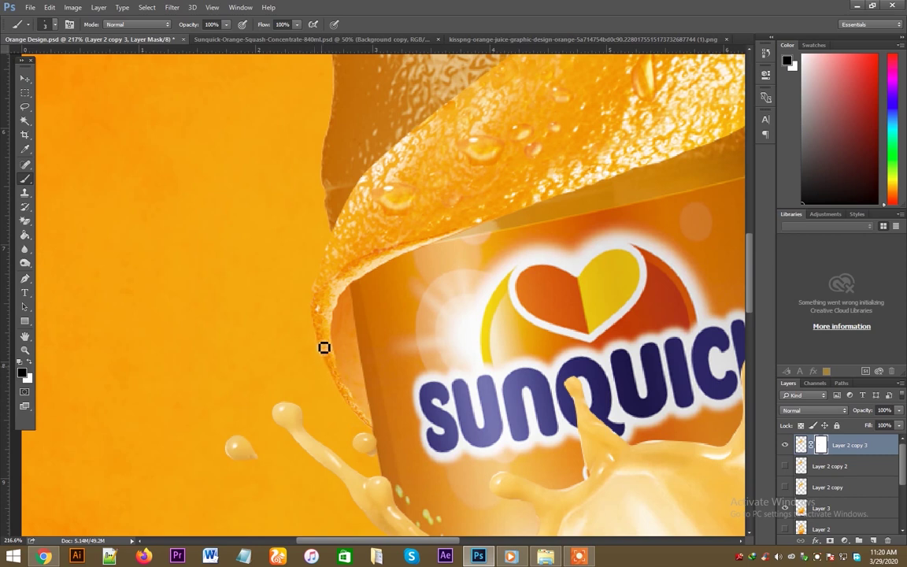
- Zoom out to the whole poster and save Orange Design.psd
key(ctrl+minus)
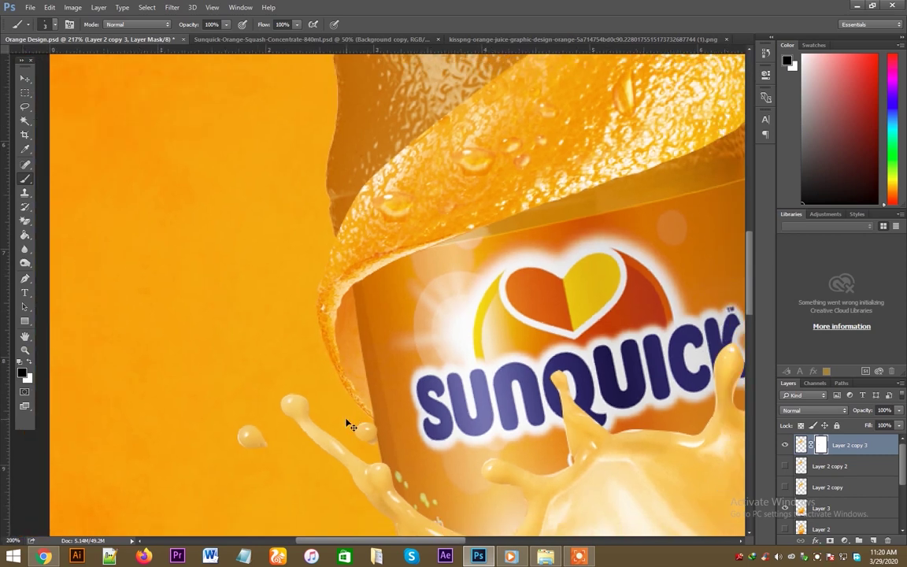
key(ctrl+minus)
key(ctrl+minus)
key(ctrl+minus)
key(ctrl+s)
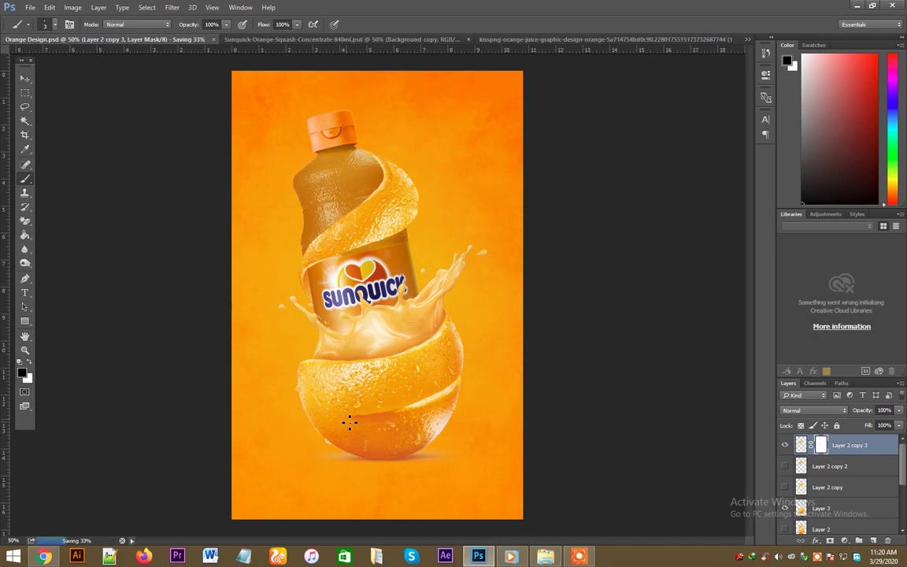
key(v)
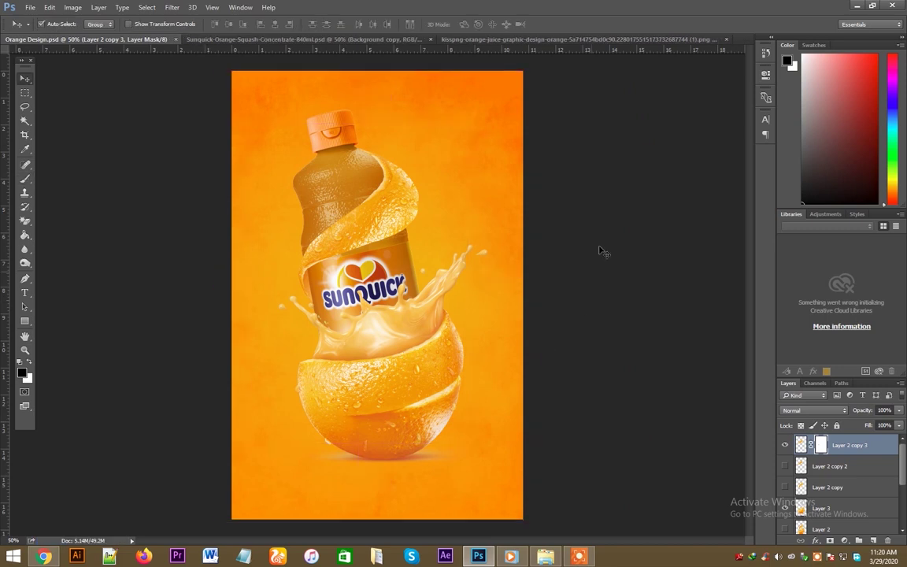
- Nudge the Layer 2 copy 3 peel slightly and zoom in to check its fit on the bottle
mouse_move(395, 206)
mouse_down()
mouse_move(412, 246)
mouse_move(384, 202)
mouse_up()
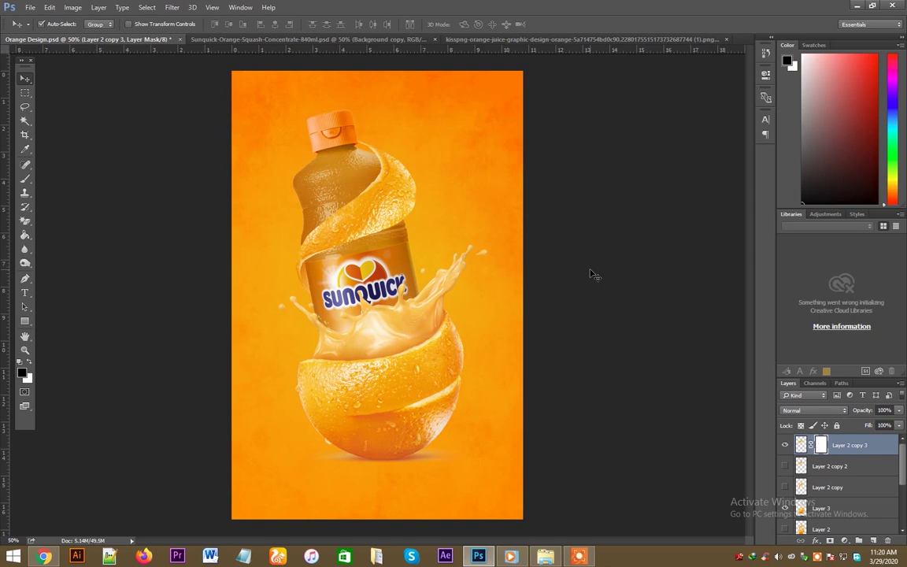
key(z)
drag(303, 223, 362, 284)
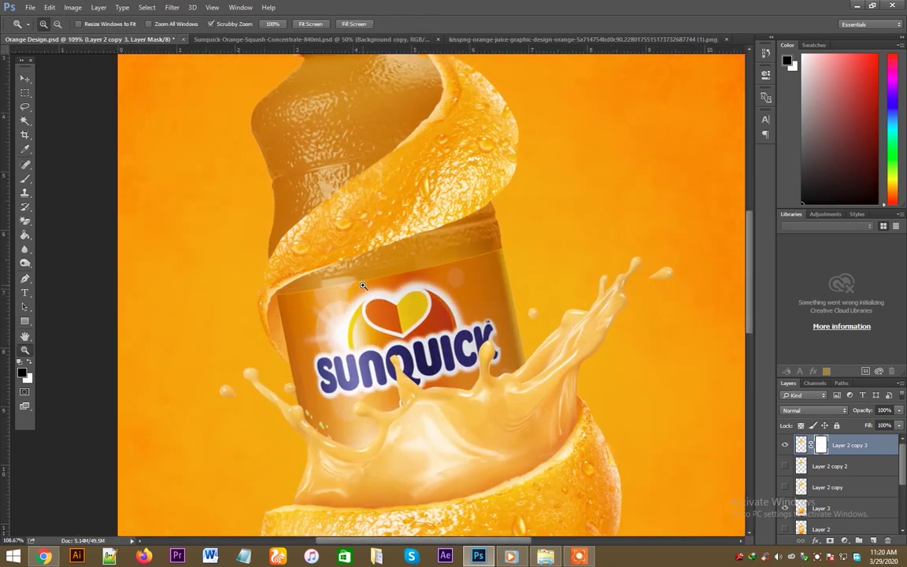
key(v)
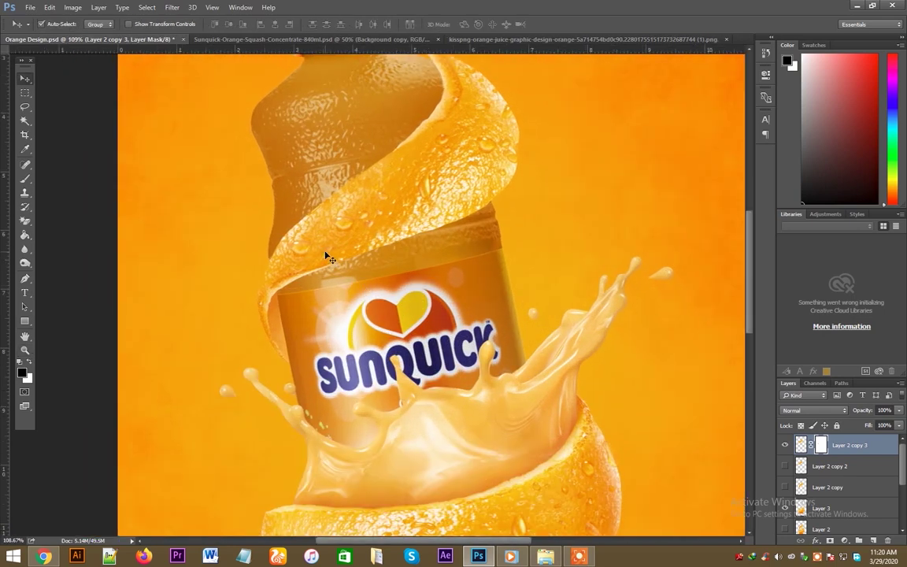
scroll(399, 257, up, 3)
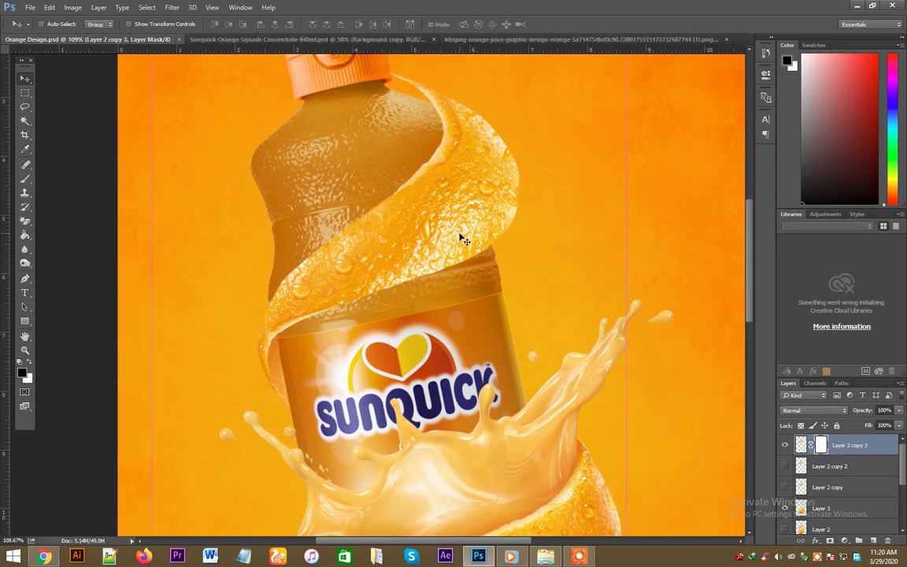
alt+scroll(463, 240, down, 1)
key(z)
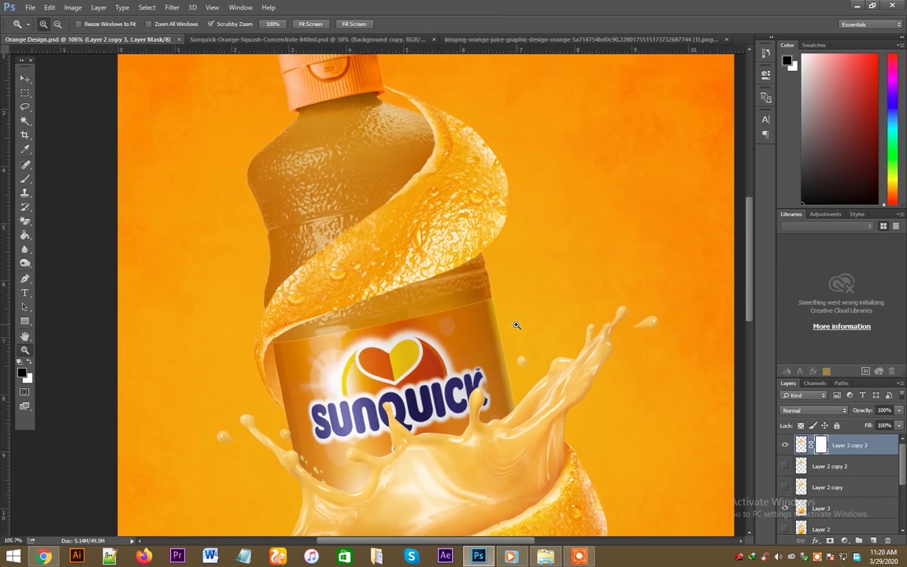
key(v)
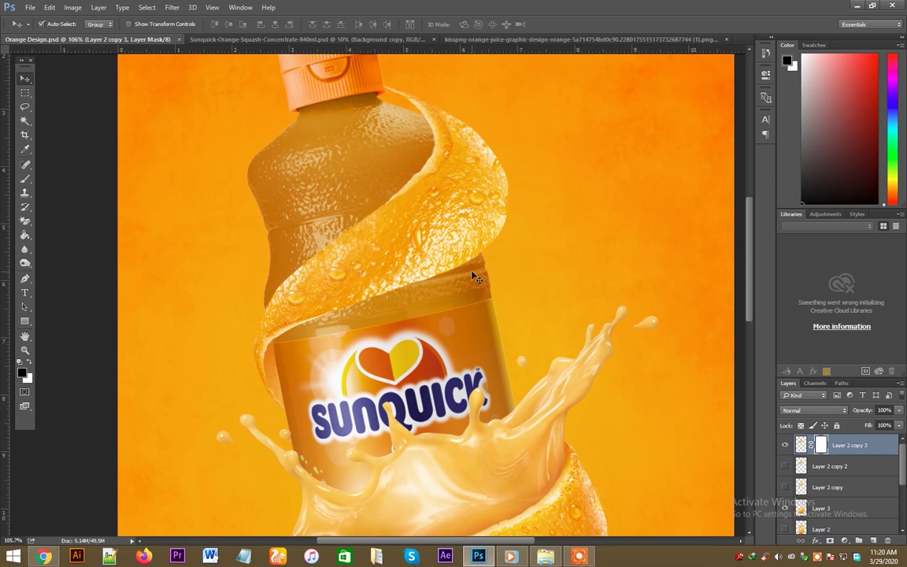
- Apply the peel layer's mask permanently and add an Inner Shadow in its Layer Style
right_click(828, 445)
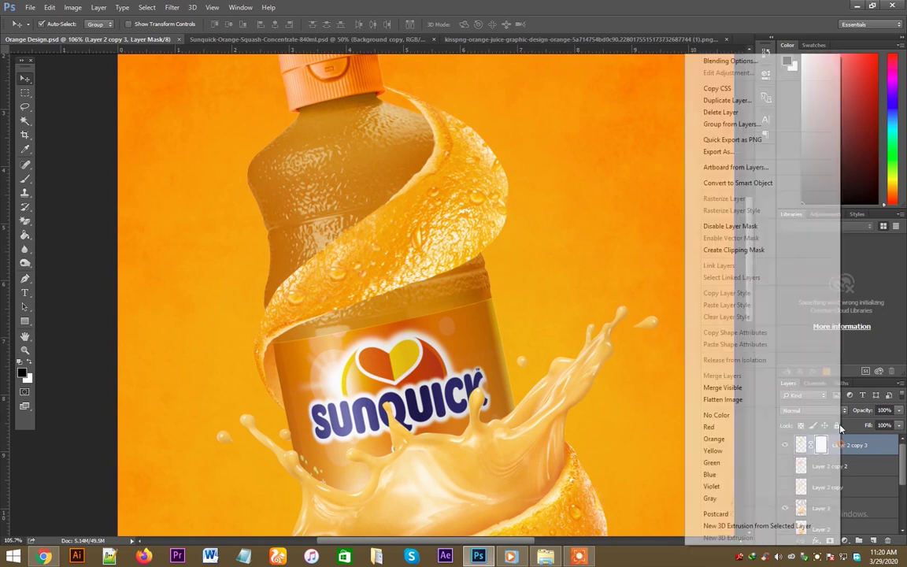
click(788, 405)
right_click(823, 446)
click(787, 361)
right_click(836, 445)
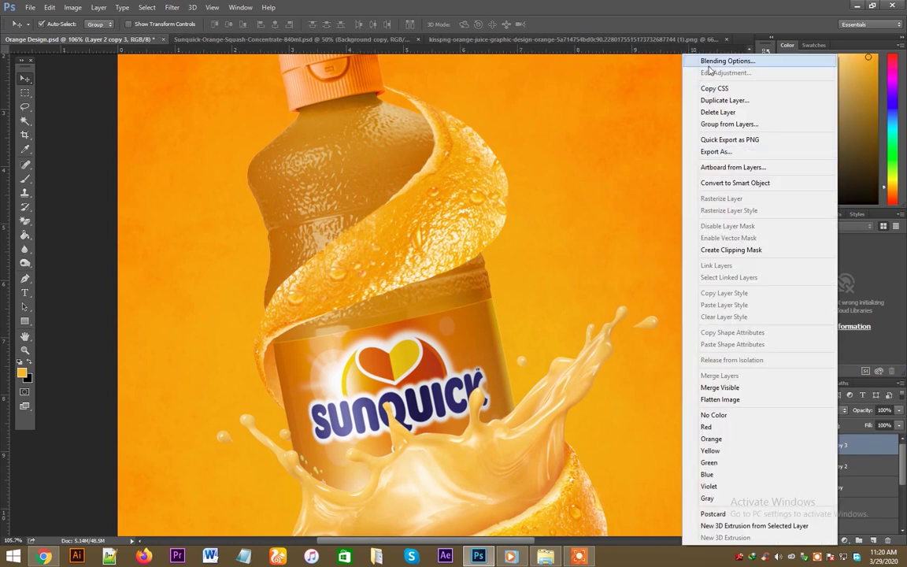
click(724, 60)
drag(724, 117, 850, 117)
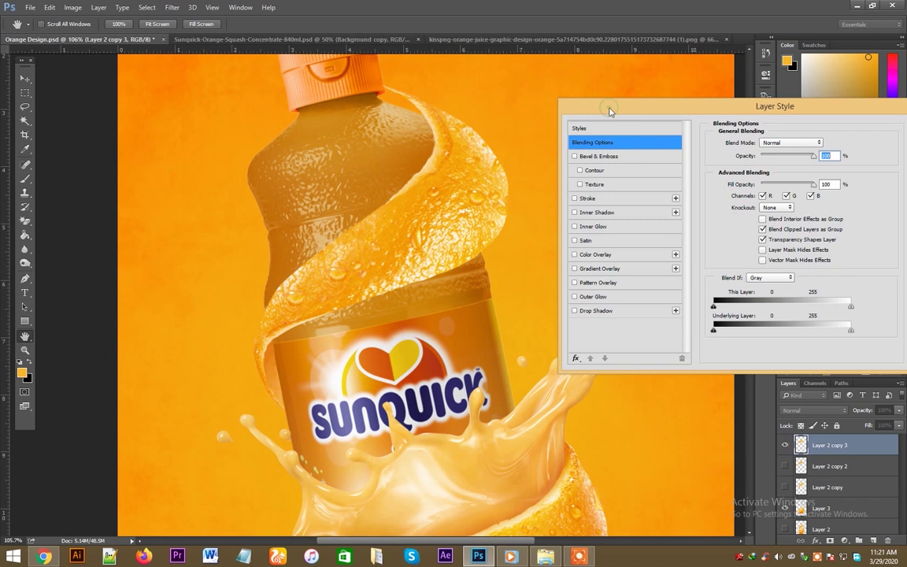
click(598, 213)
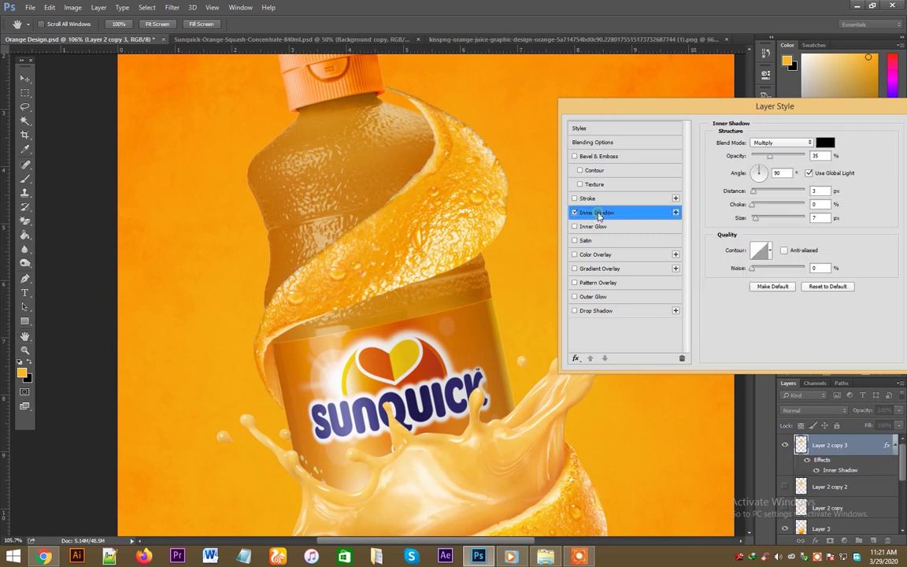
- Give the inner shadow a sampled deep orange #ef7a00 at 100% opacity and reposition it
click(824, 143)
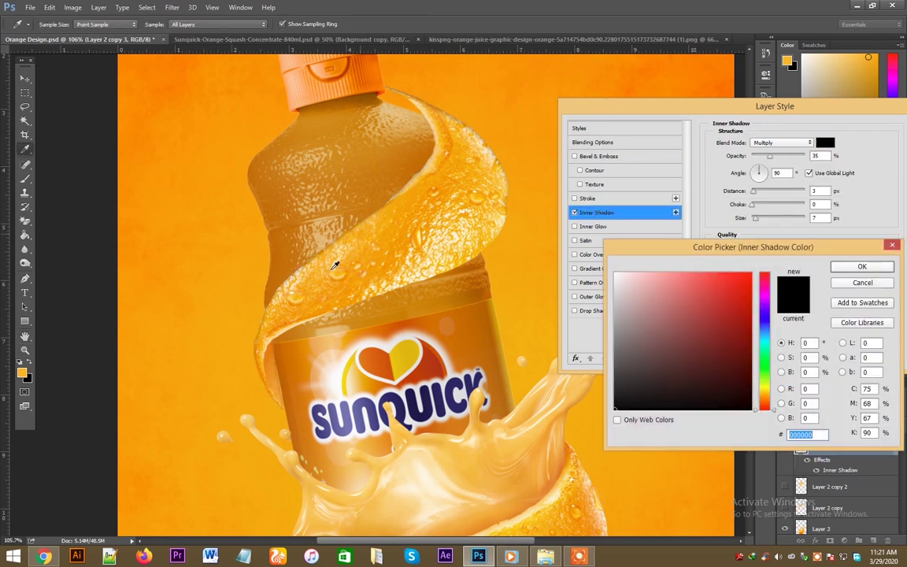
click(281, 323)
click(272, 334)
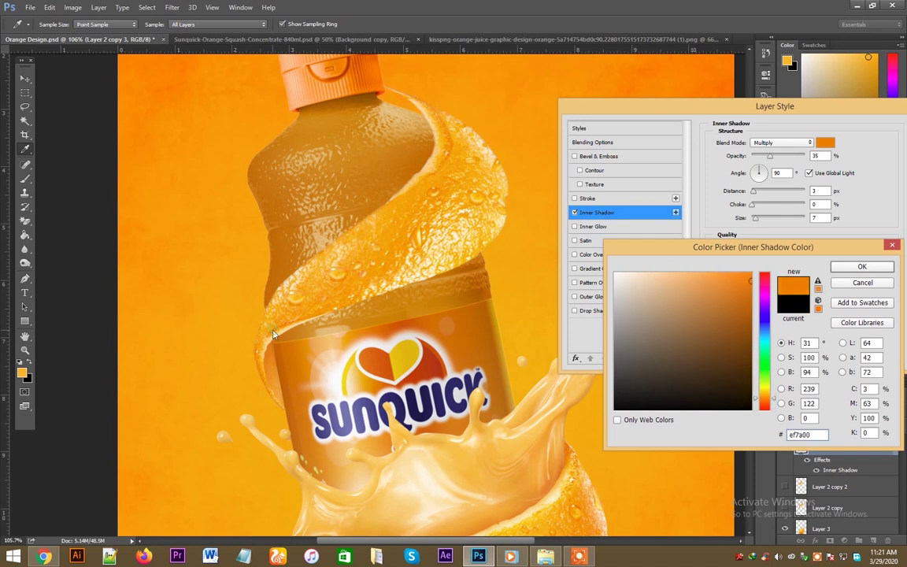
click(861, 267)
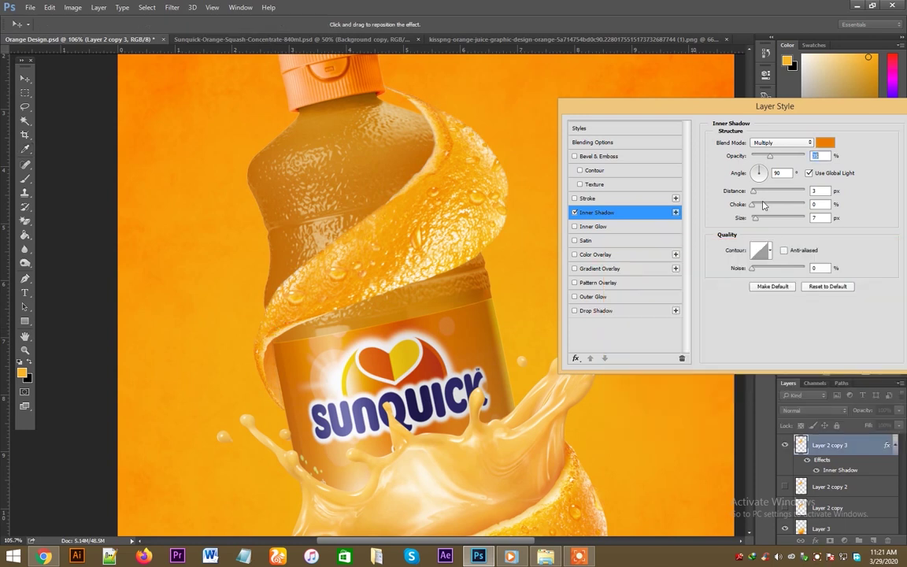
drag(772, 155, 814, 167)
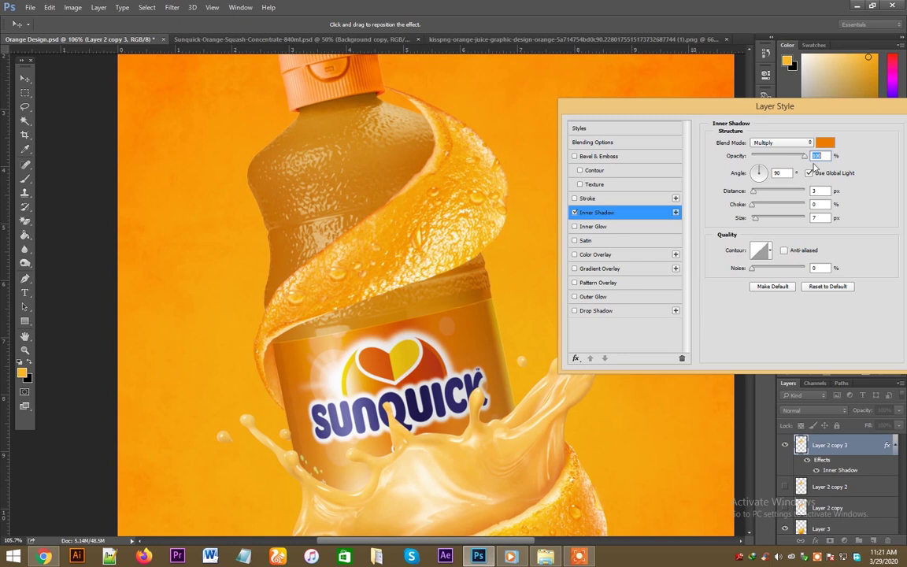
click(753, 218)
drag(502, 218, 507, 222)
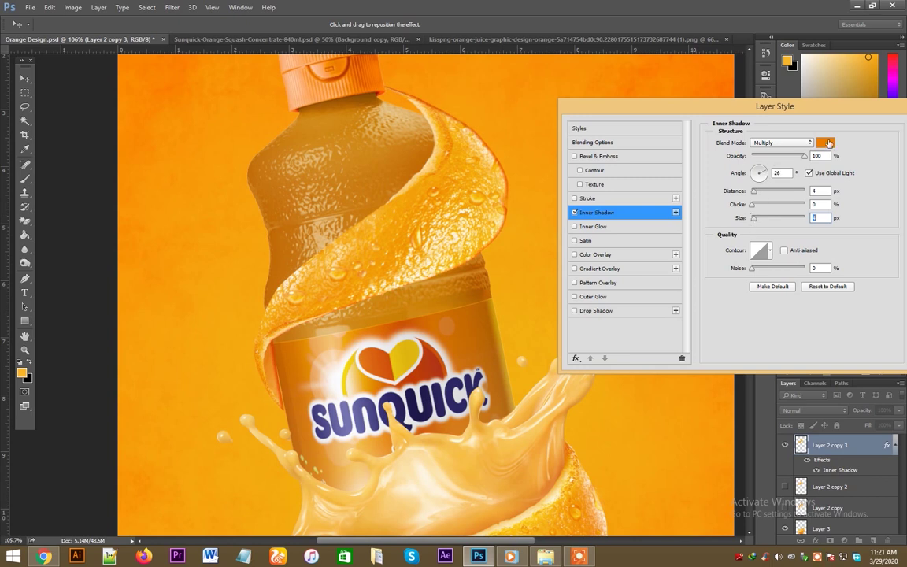
- Lower the inner shadow opacity, enlarge its size slightly, and compare it on and off
click(826, 143)
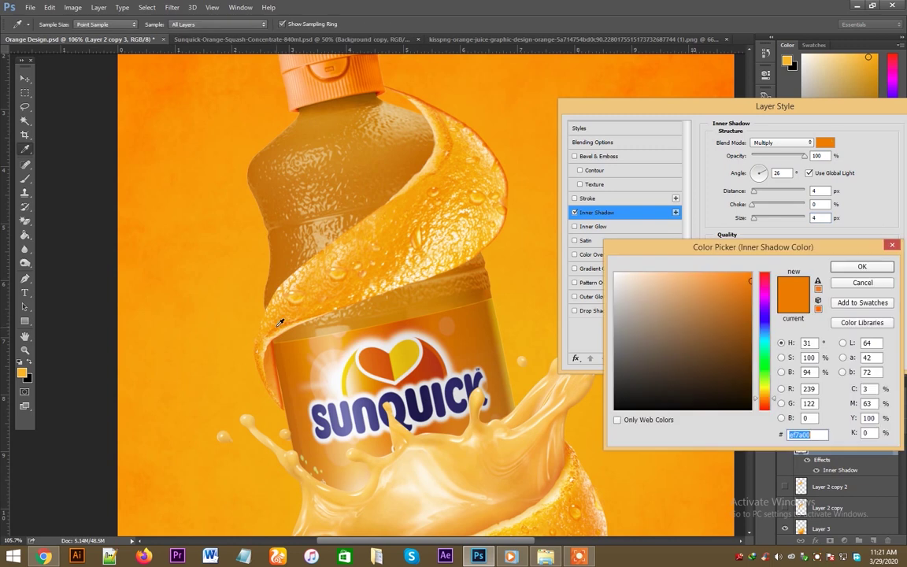
click(861, 266)
drag(803, 156, 778, 157)
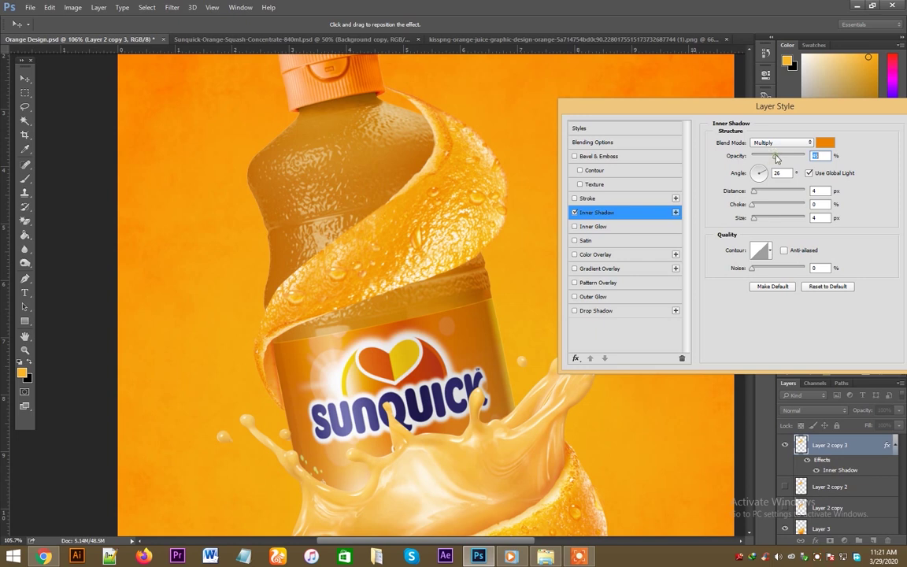
click(751, 218)
drag(752, 222, 756, 221)
click(778, 160)
click(575, 212)
click(575, 213)
click(574, 213)
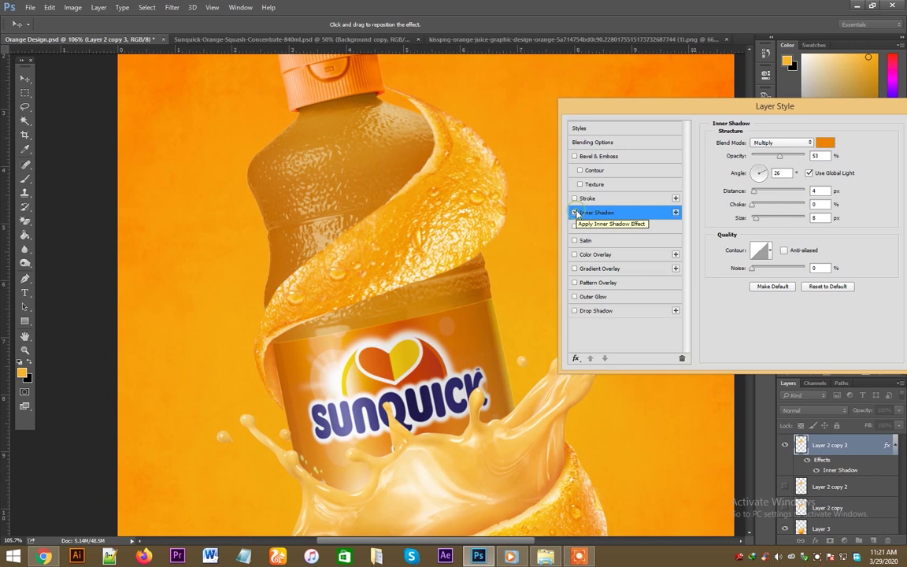
click(574, 212)
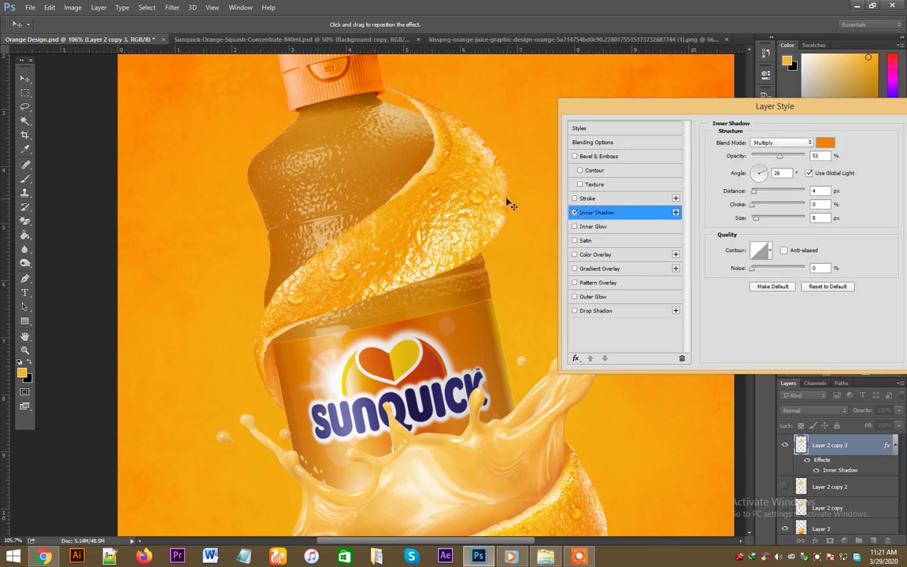
- Finalise the inner shadow at 62% opacity, colour #f8ab00 and size 7 px, and apply it
click(779, 157)
drag(782, 162, 784, 157)
click(755, 219)
click(824, 142)
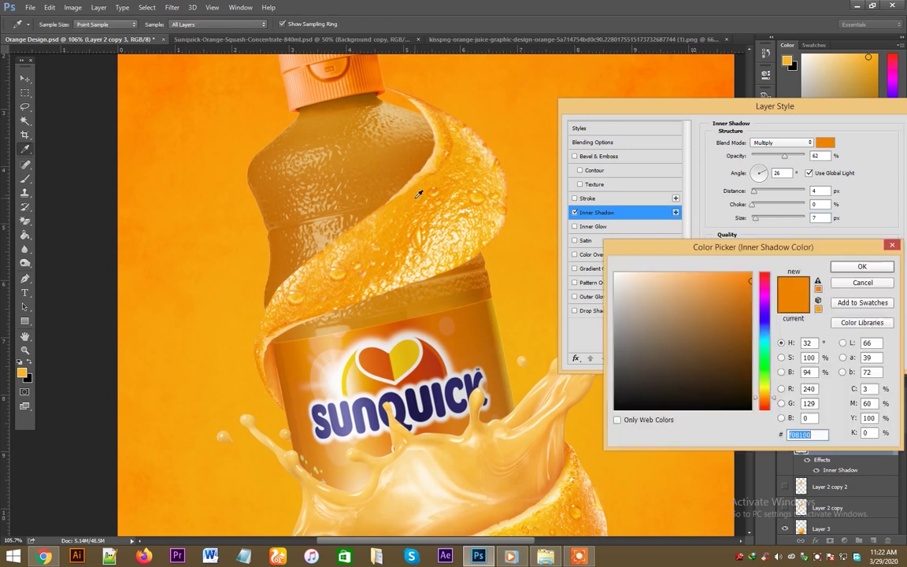
click(478, 245)
click(475, 187)
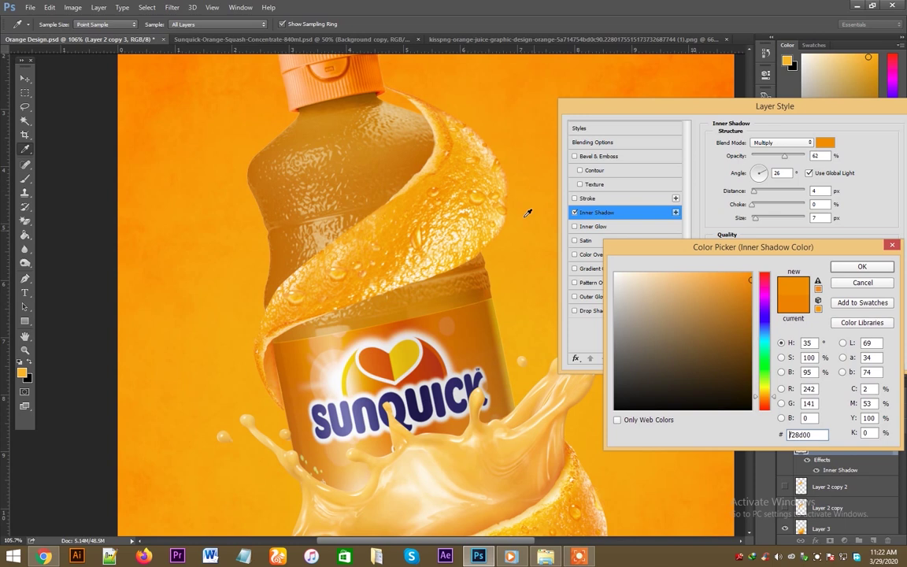
click(493, 203)
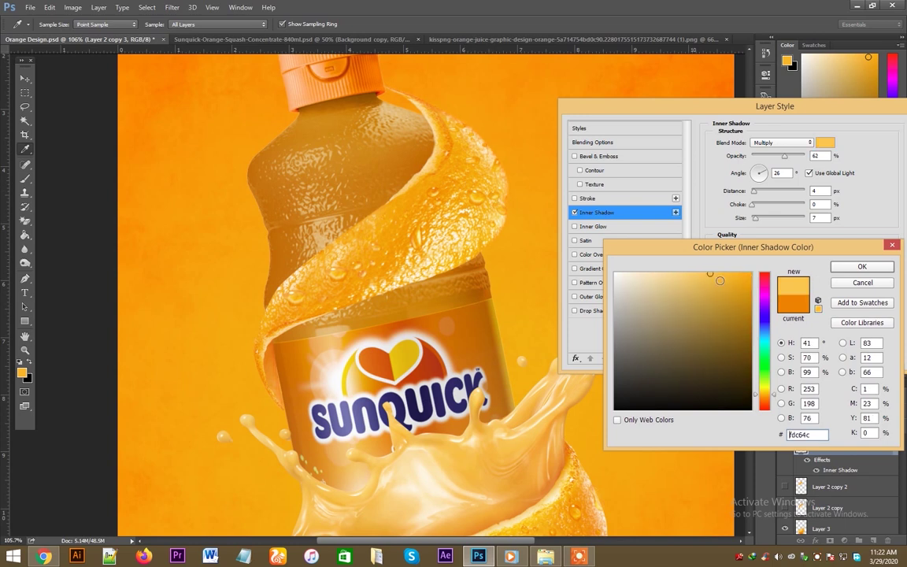
click(714, 286)
click(730, 291)
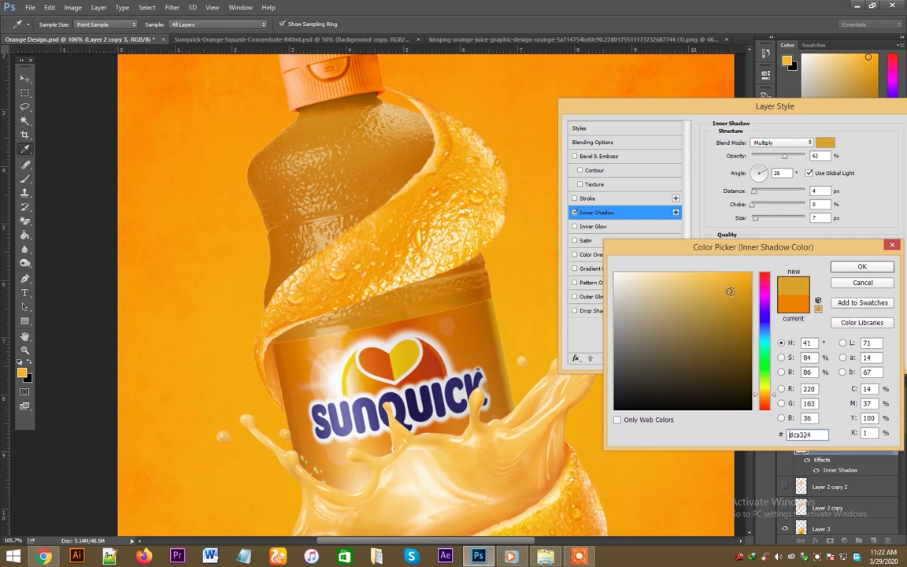
click(317, 262)
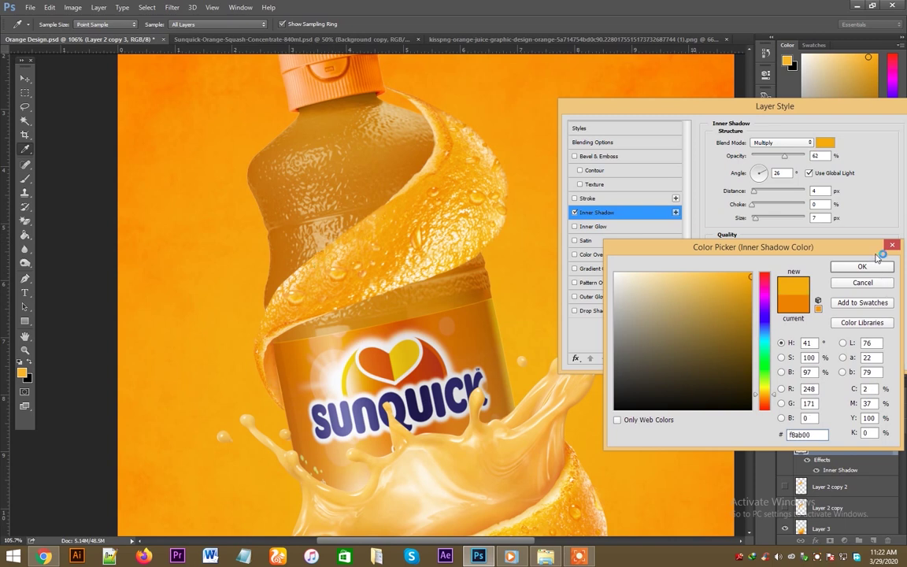
key(Return)
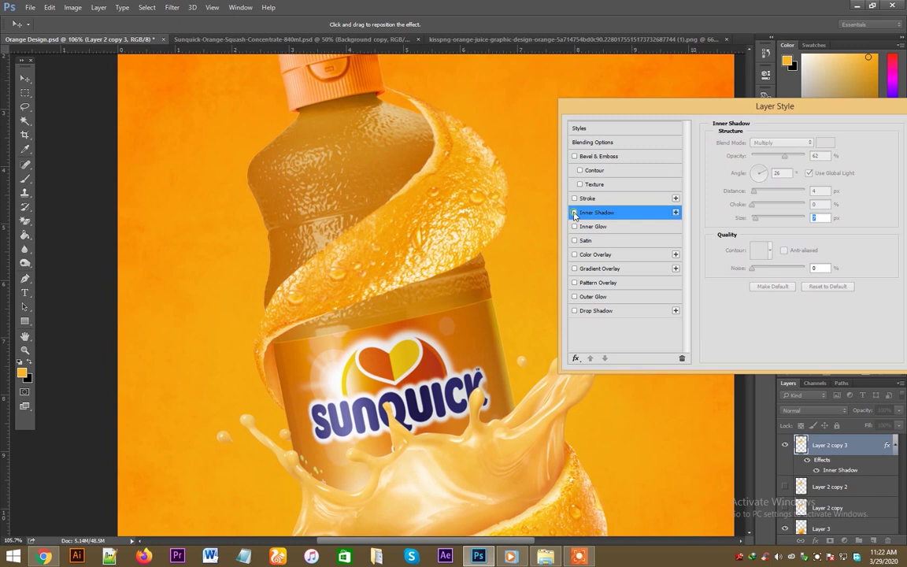
text(7)
drag(776, 106, 687, 107)
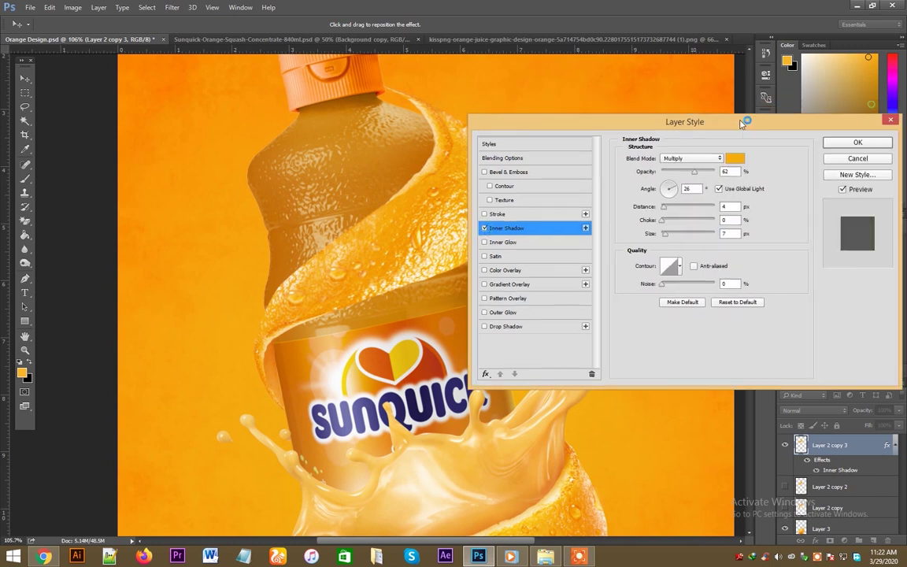
click(810, 140)
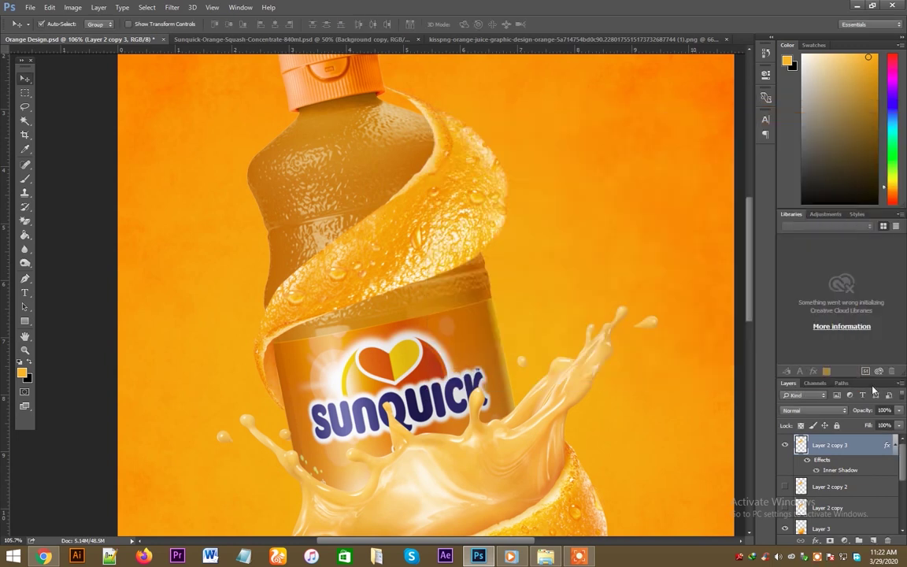
- Split the inner shadow onto its own layer and toggle it on and off to compare
right_click(888, 445)
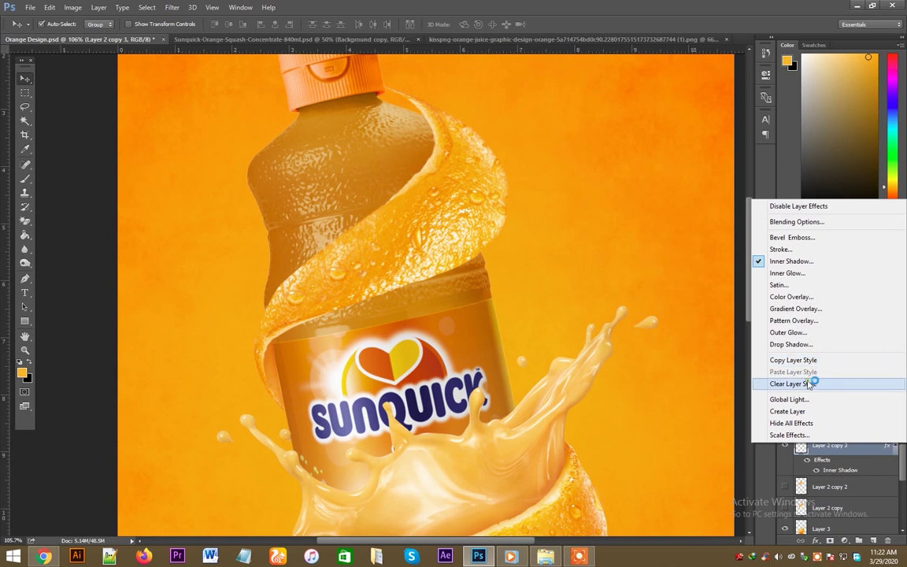
key(Escape)
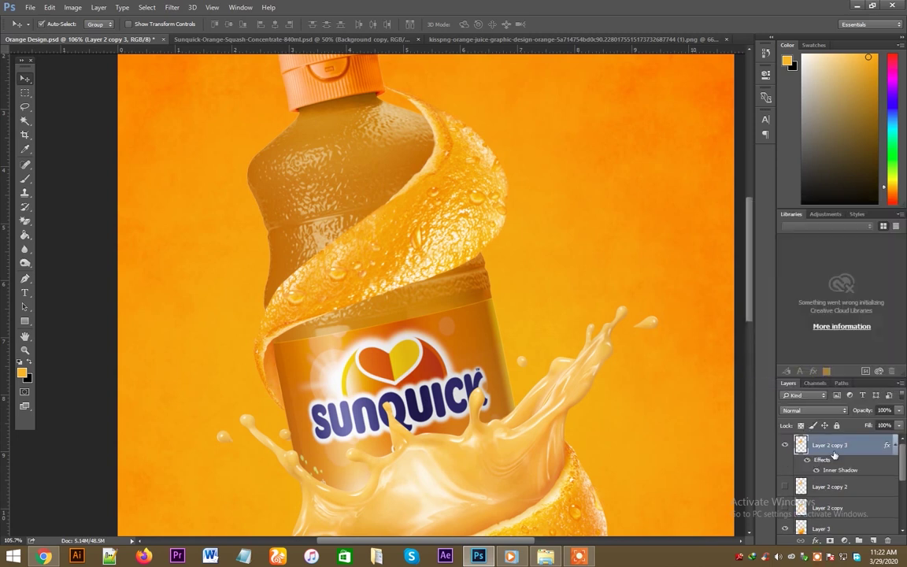
right_click(887, 447)
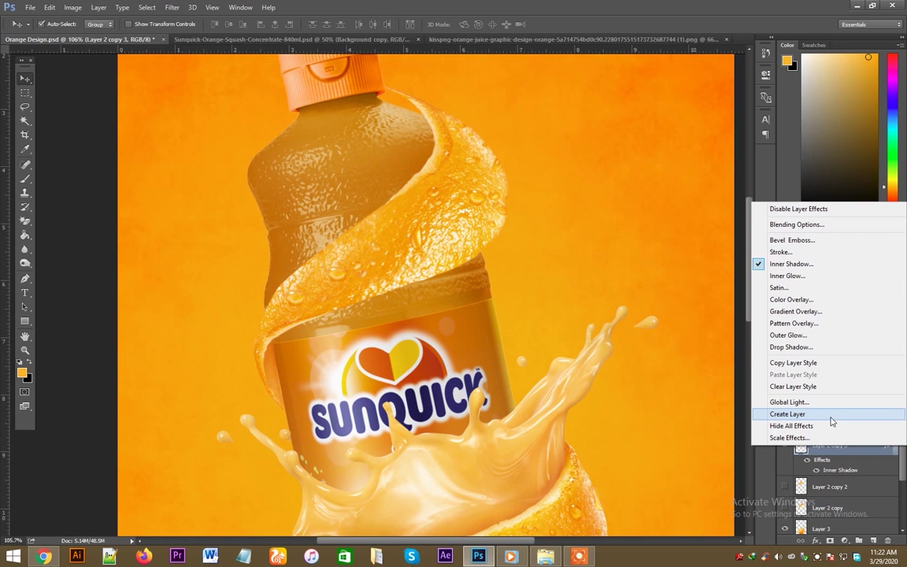
click(832, 422)
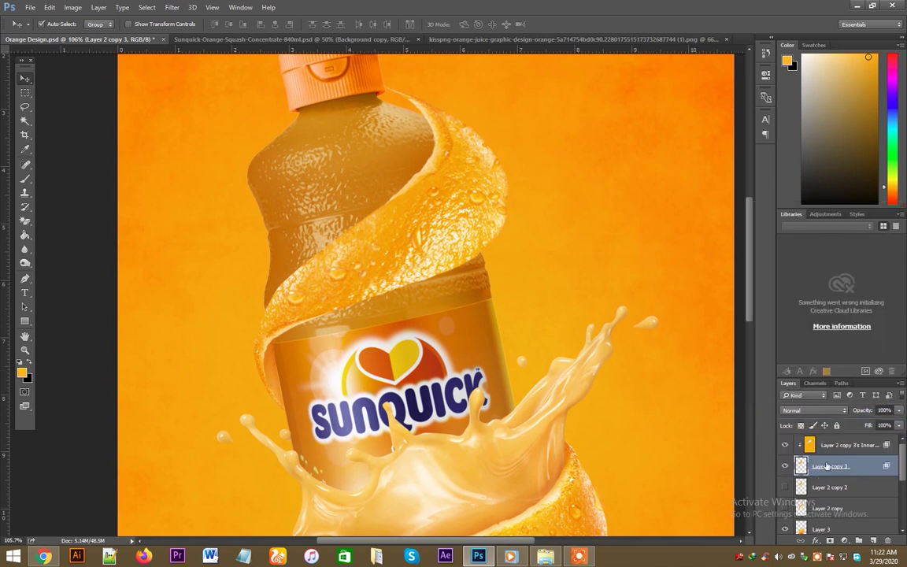
click(786, 445)
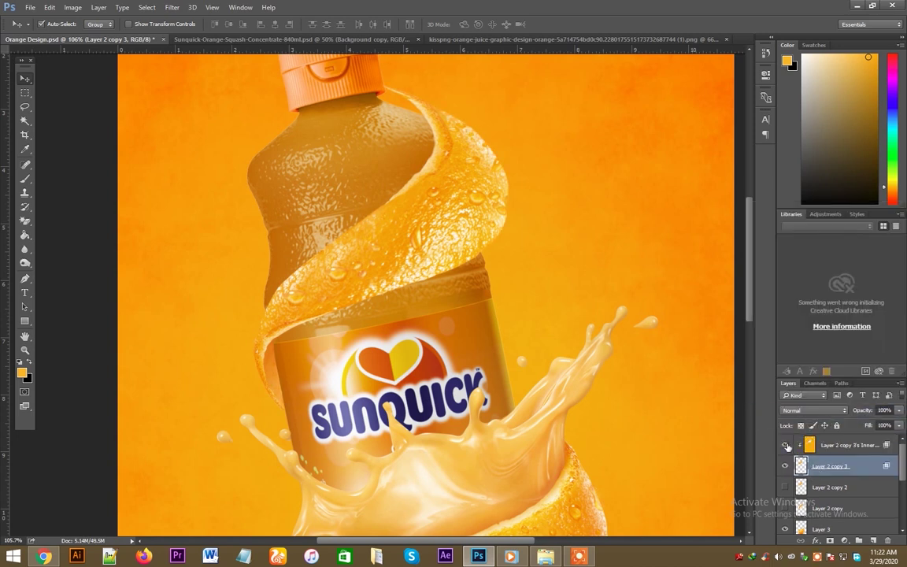
click(785, 446)
click(786, 445)
click(786, 446)
click(786, 446)
click(786, 445)
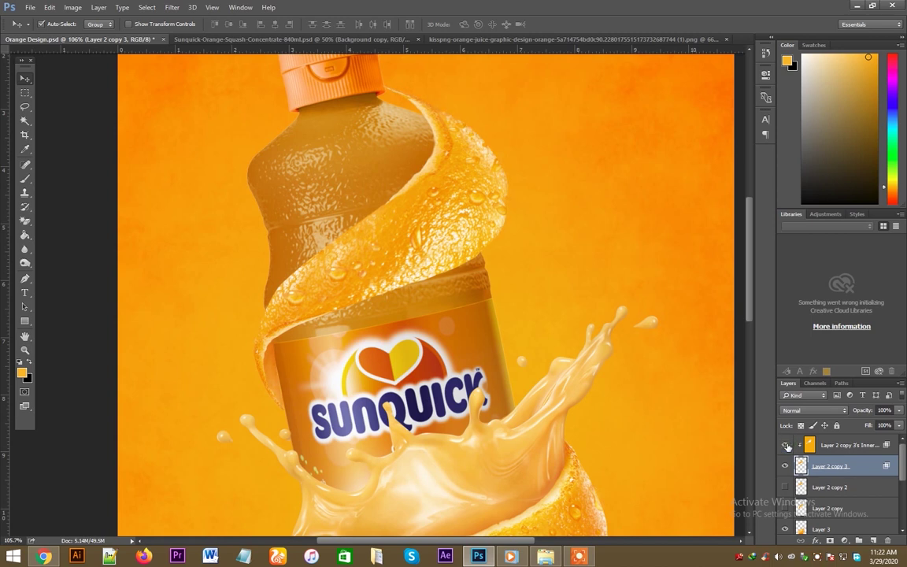
- Select the Inner Shadow layer for brushing, zoom out over the poster, and save it
click(845, 446)
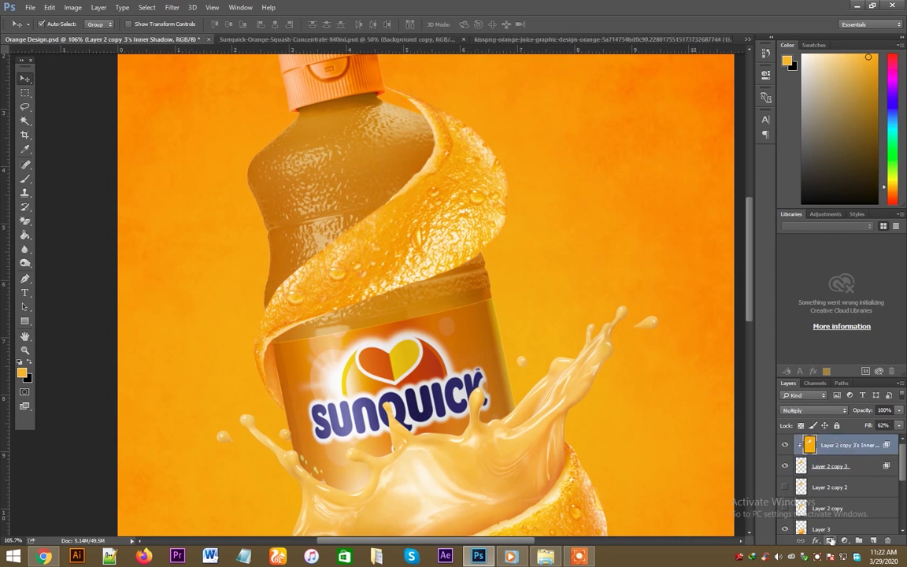
key(b)
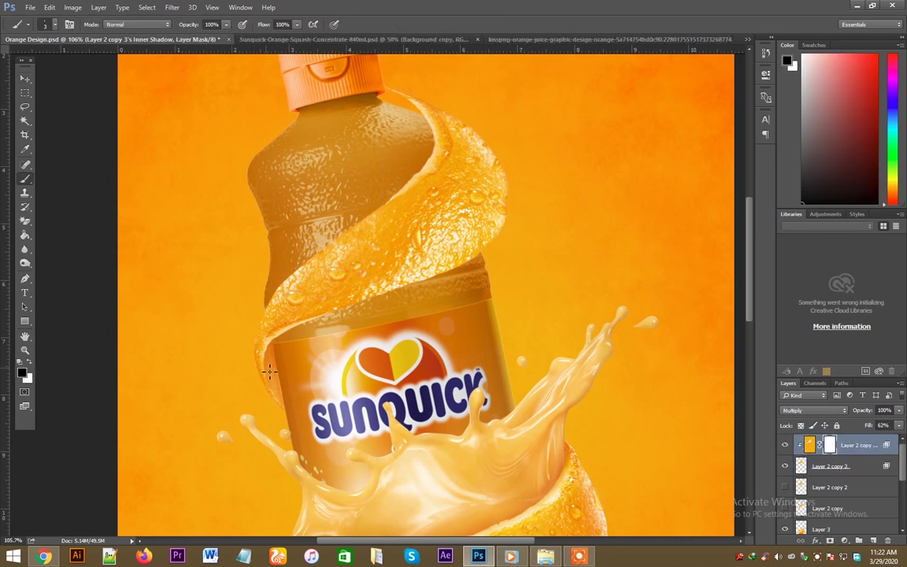
key(bracketright)
key(v)
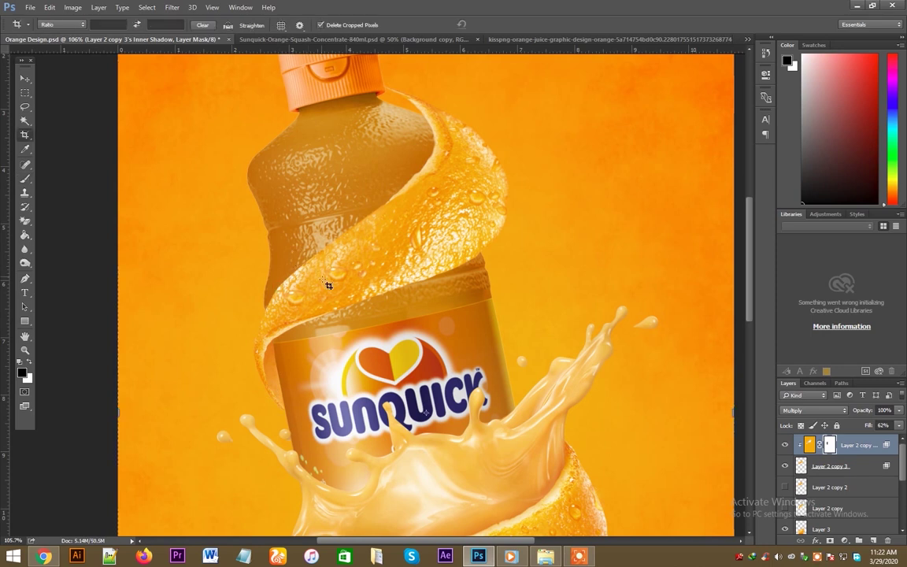
drag(348, 328, 354, 331)
key(ctrl+minus)
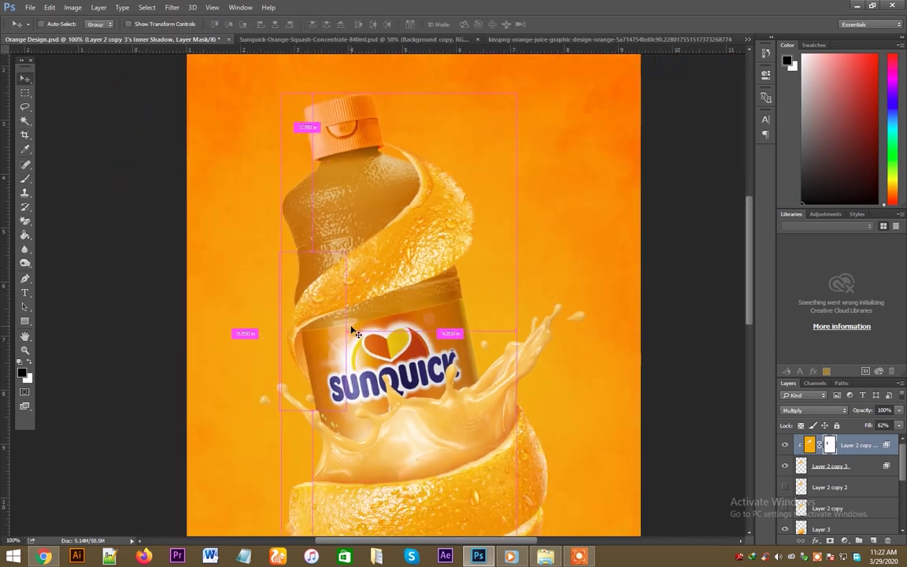
key(ctrl+minus)
key(ctrl+minus)
key(ctrl+s)
key(z)
drag(384, 311, 383, 297)
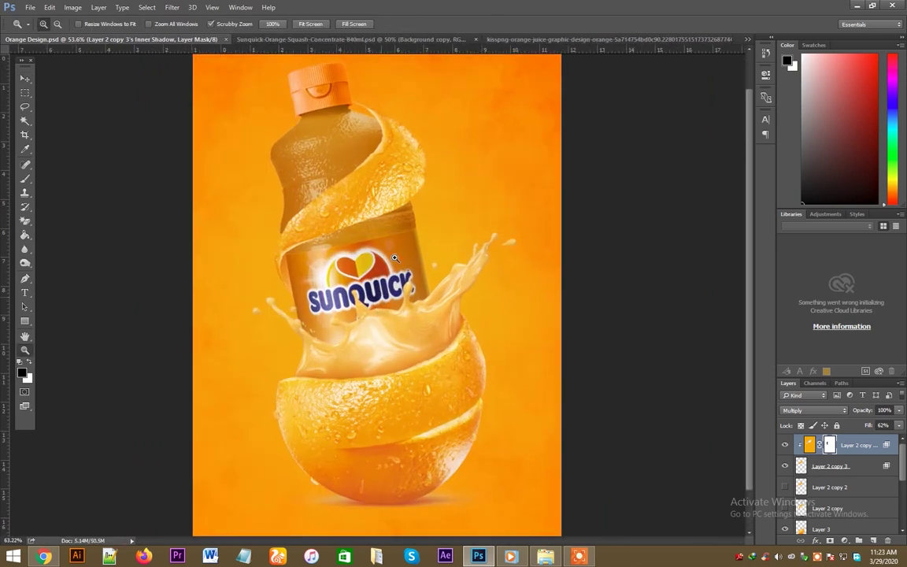
key(v)
click(825, 468)
- Give Layer 2 copy 3 a black drop shadow: angle 16°, opacity 23%, distance 10, size 40
right_click(825, 467)
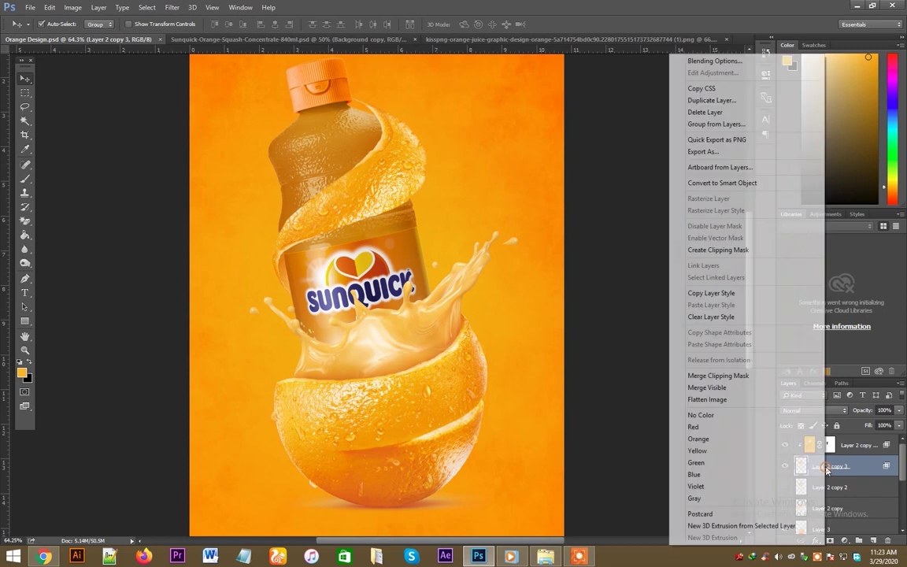
click(712, 57)
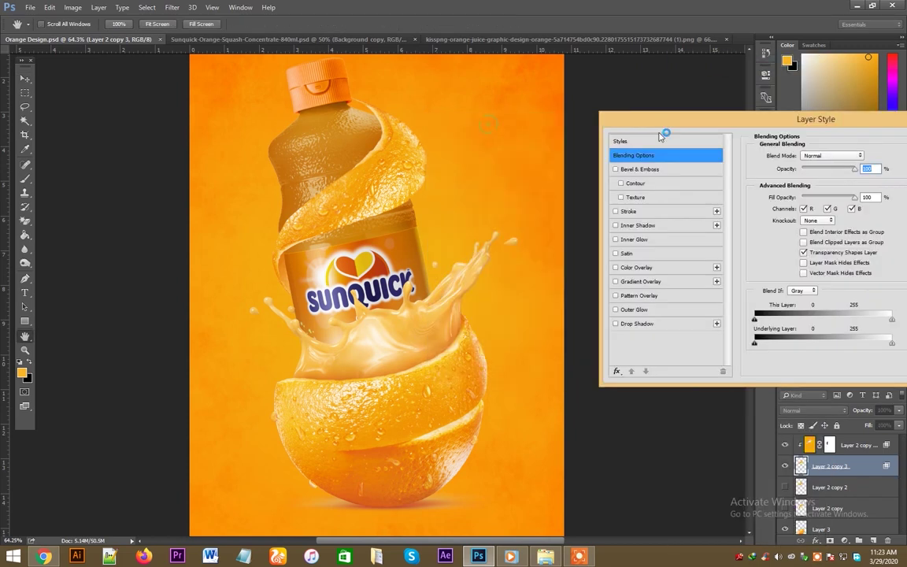
drag(490, 132, 659, 139)
click(622, 335)
drag(377, 196, 347, 178)
click(801, 245)
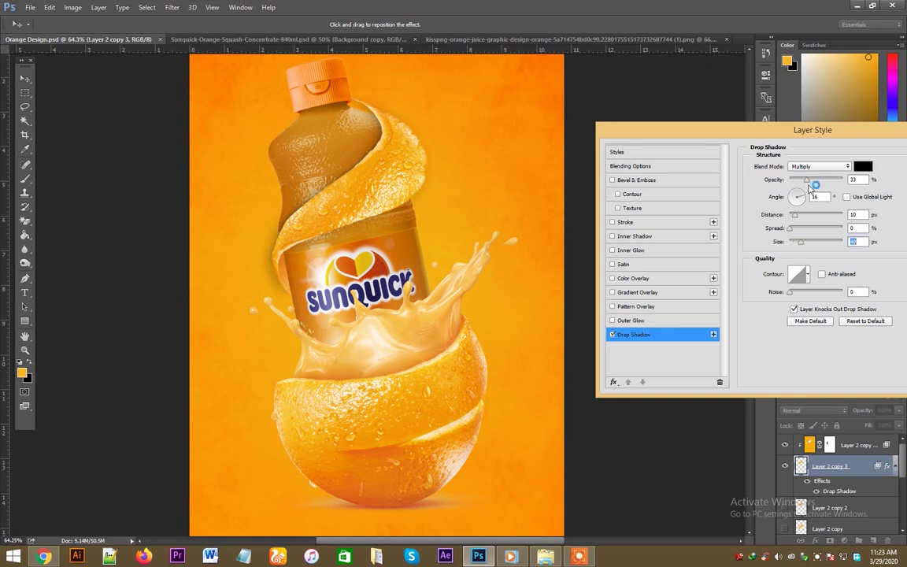
drag(807, 183, 803, 185)
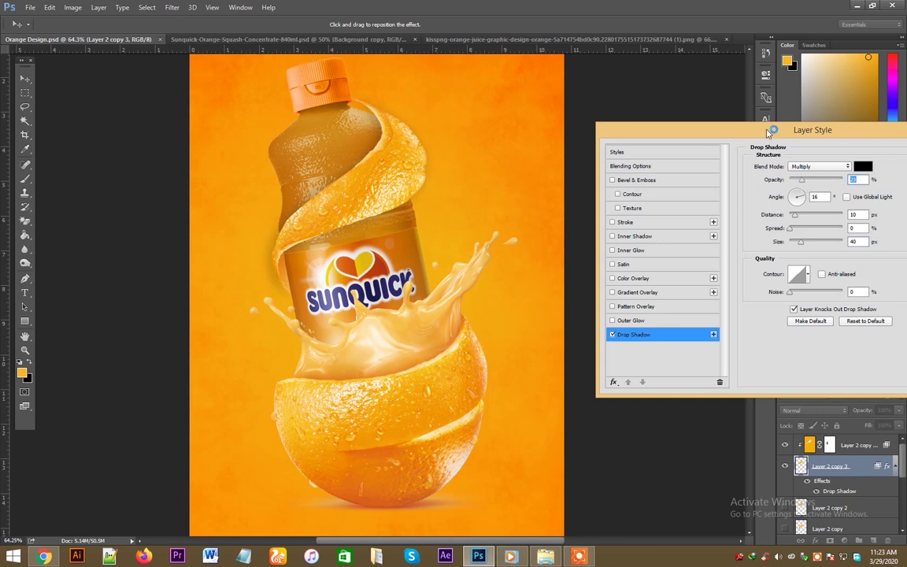
drag(833, 129, 716, 128)
click(494, 333)
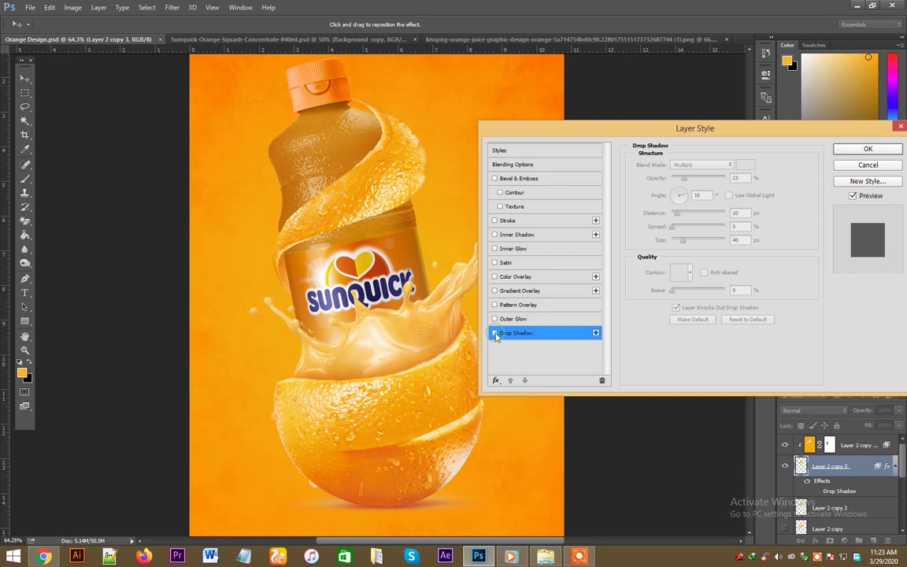
click(868, 149)
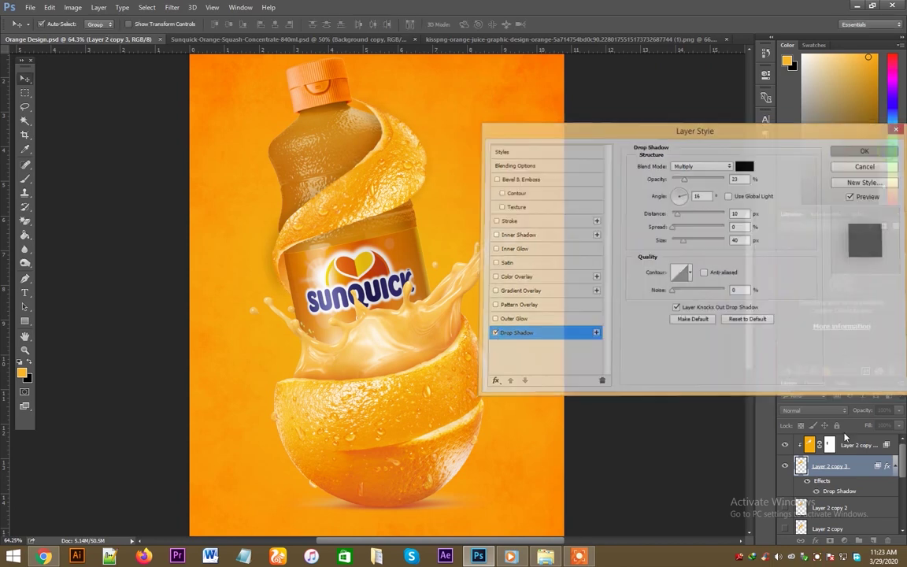
- Split the drop shadow onto its own layer and add a mask to it
right_click(890, 467)
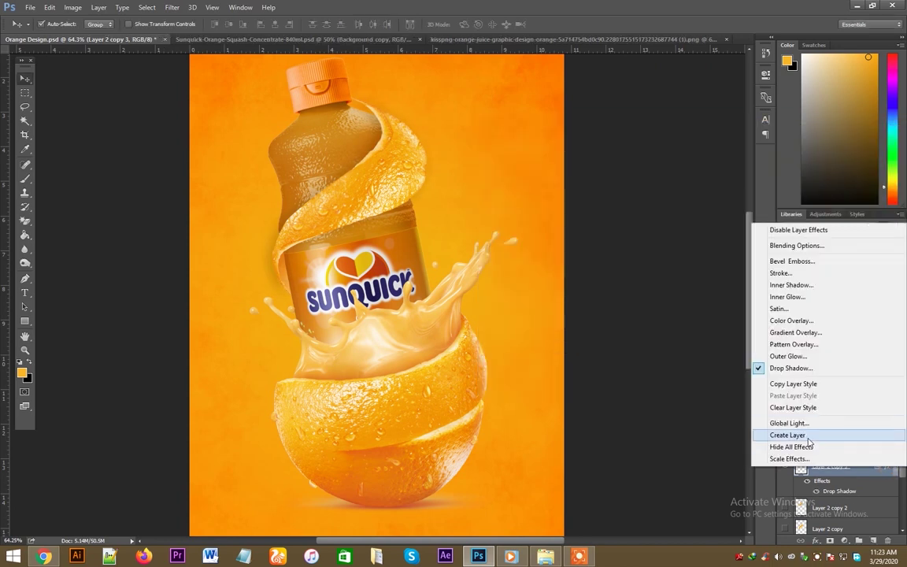
click(846, 431)
key(Return)
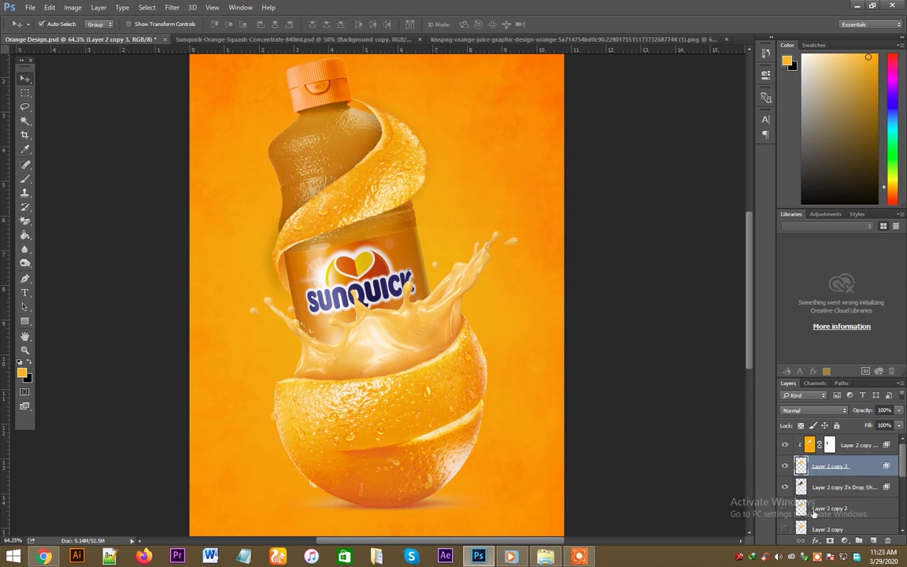
click(813, 488)
click(829, 541)
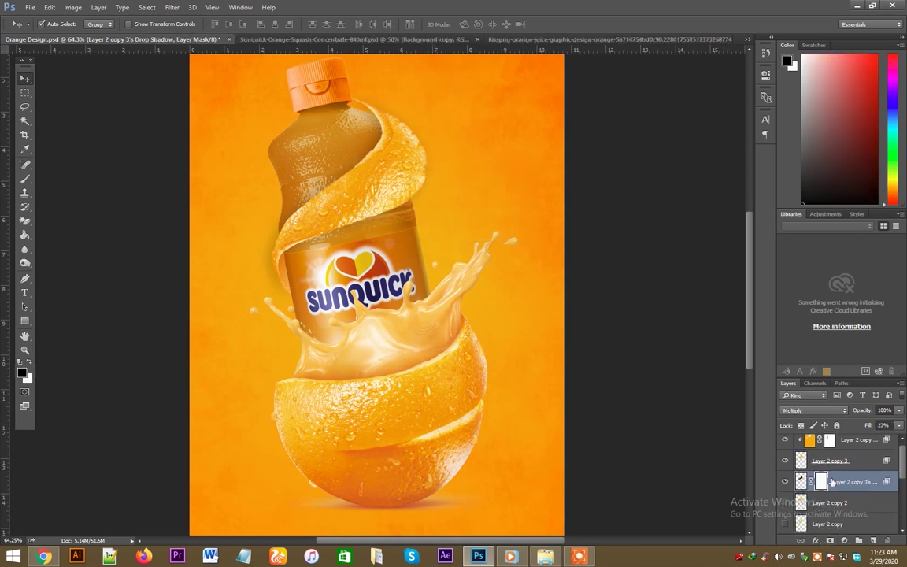
- Paint black on the drop shadow mask over the bottle and its left edge, then save
key(b)
key(bracketright)
key(bracketright)
drag(423, 194, 418, 146)
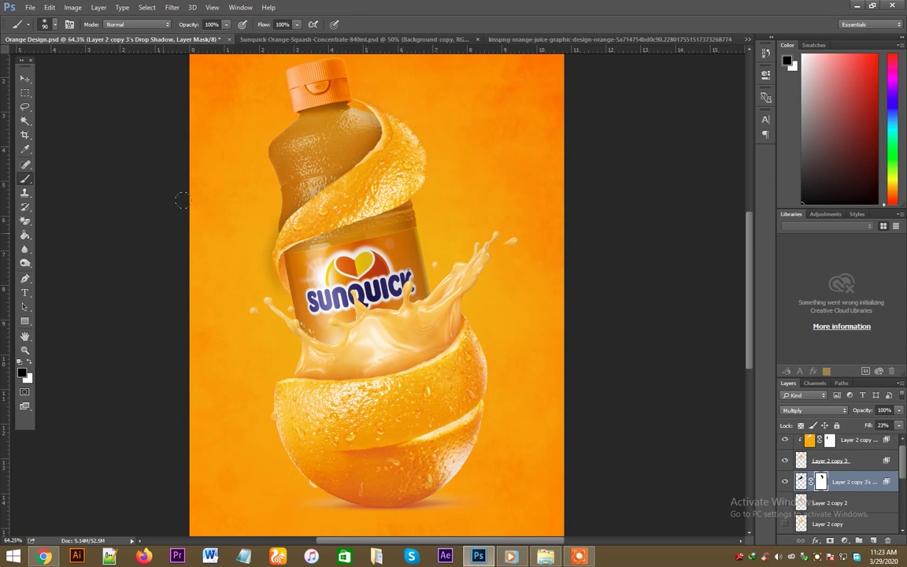
drag(268, 220, 258, 244)
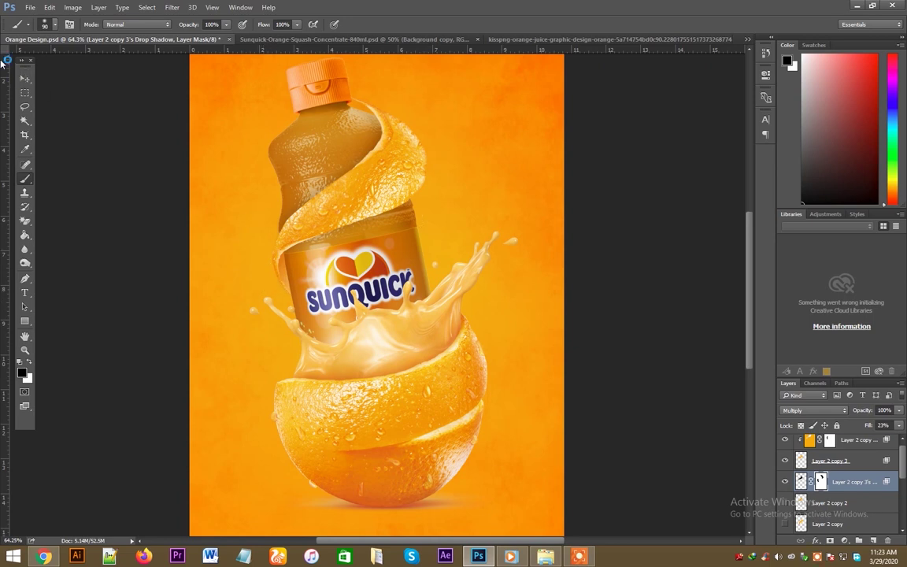
click(24, 79)
click(30, 7)
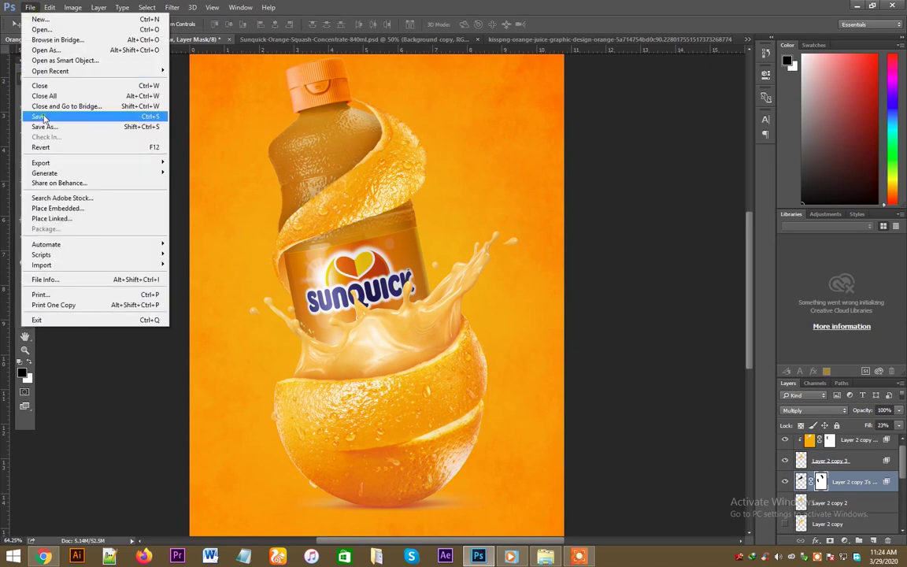
click(44, 119)
- Toggle the shadow layer to compare, zoom out, save again, and select the top three layers
click(842, 465)
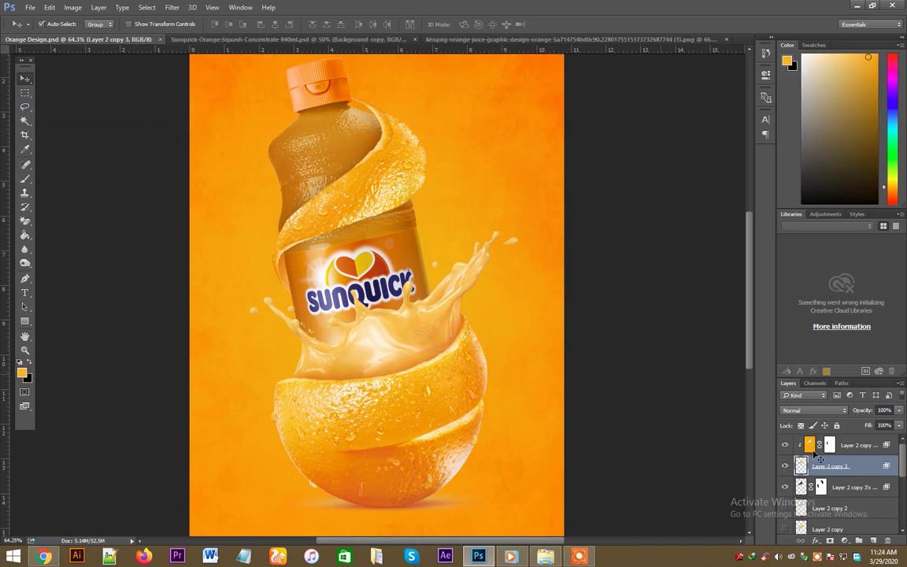
click(784, 487)
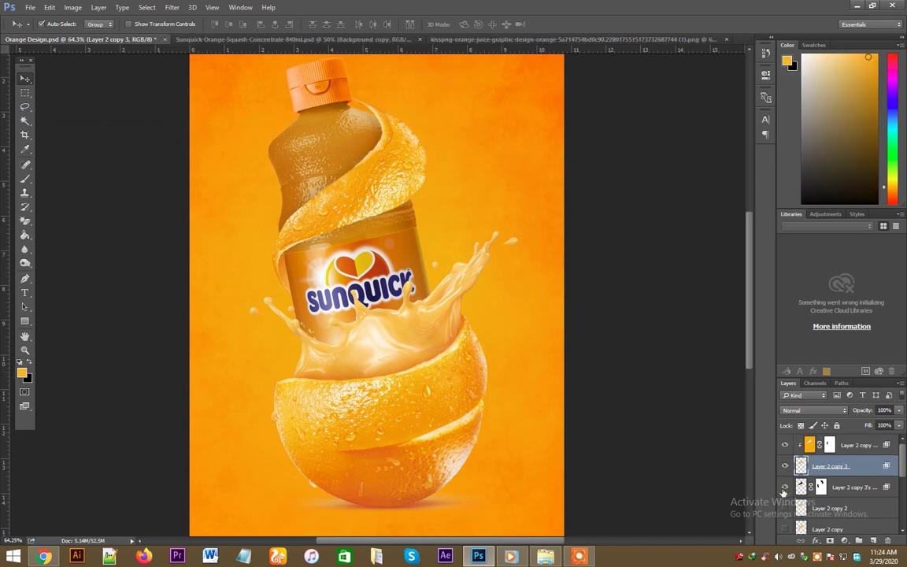
key(ctrl+minus)
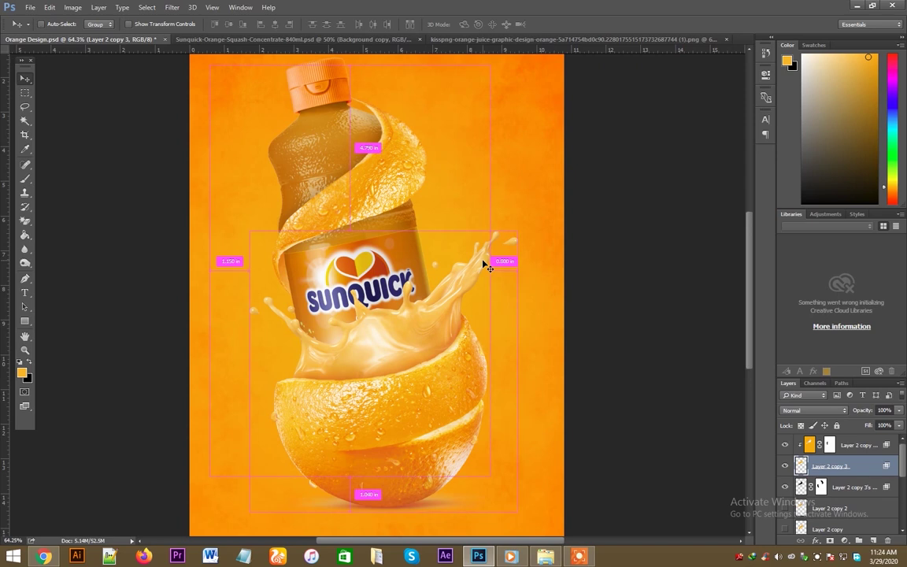
key(ctrl+s)
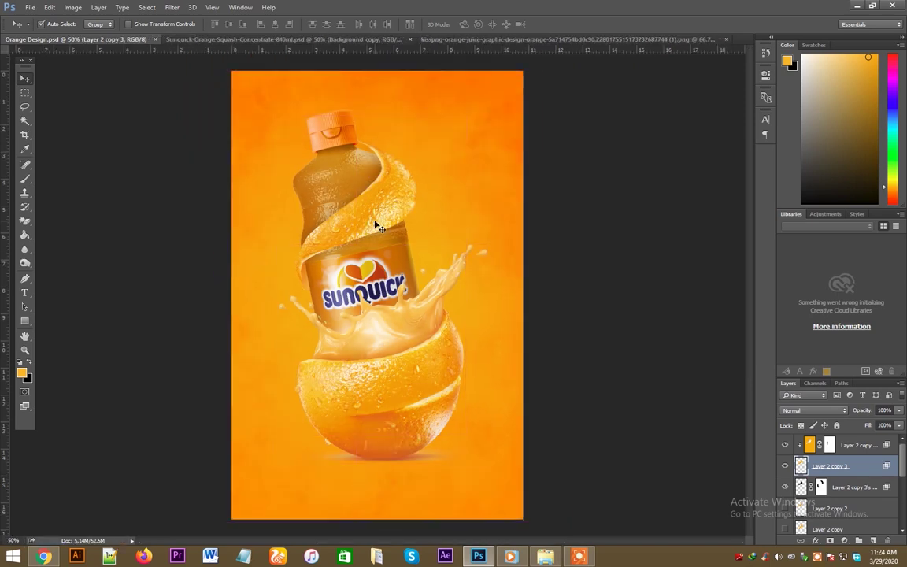
click(852, 484)
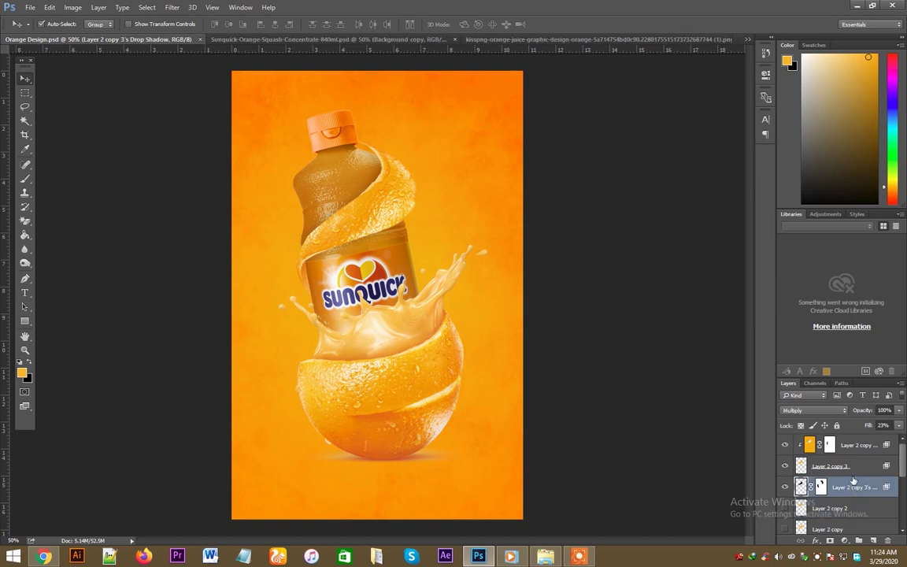
shift+click(848, 445)
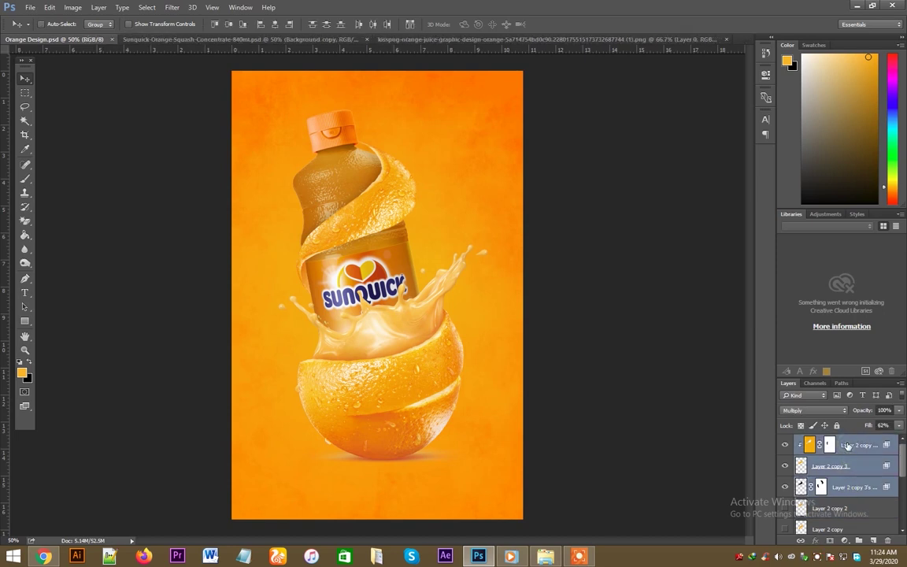
- Group the top three bottle and peel layers into Group 1
key(ctrl+g)
click(386, 267)
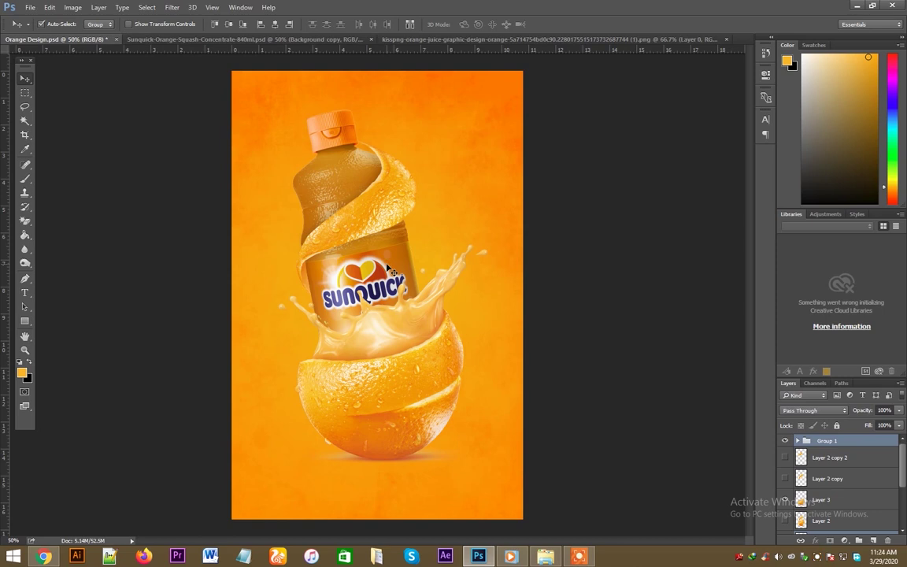
drag(349, 291, 352, 277)
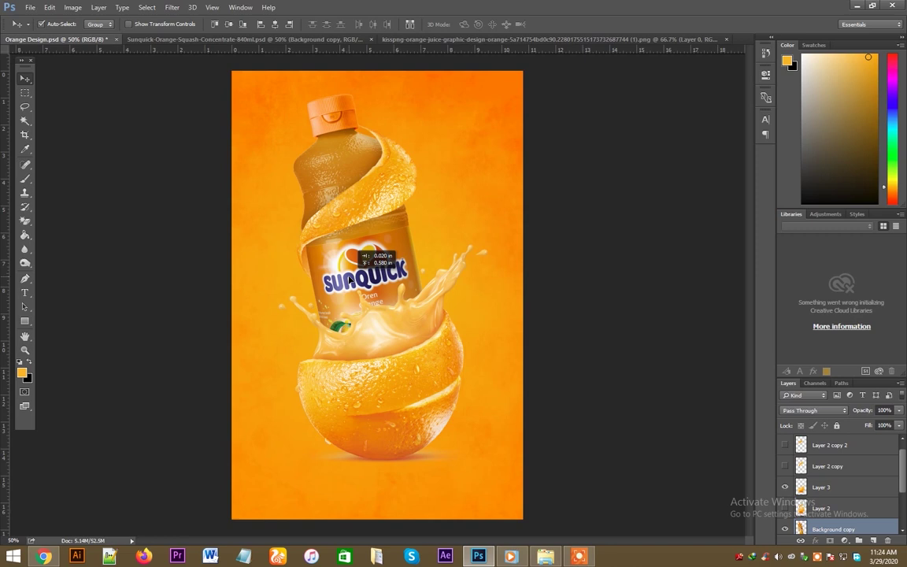
- Shift the bottle artwork about 0.67 in lower and save the poster
key(ctrl+g)
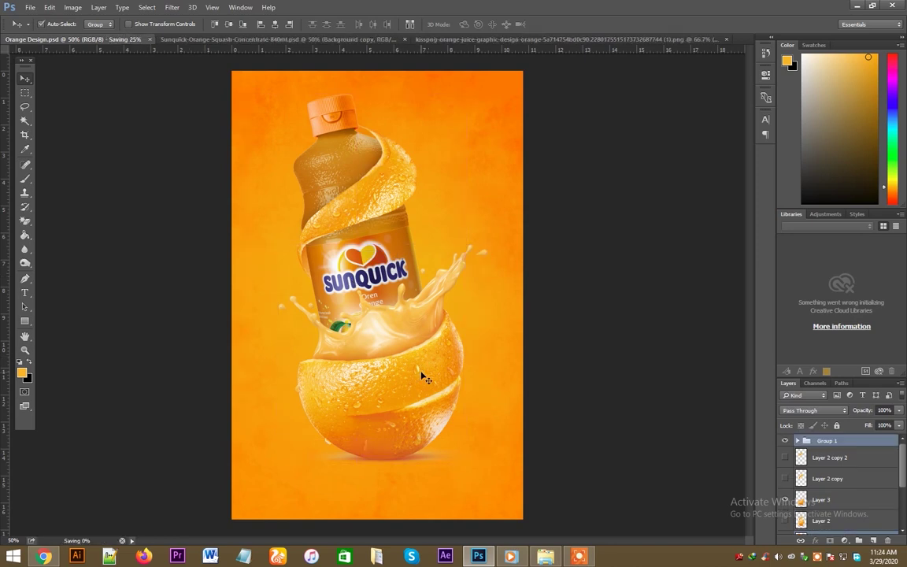
drag(388, 365, 389, 389)
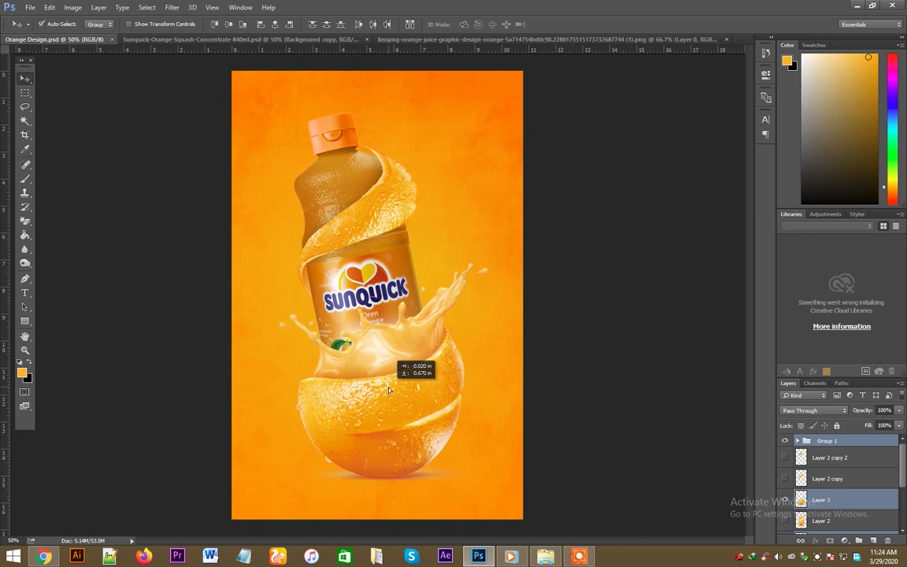
drag(389, 389, 388, 394)
key(ctrl+s)
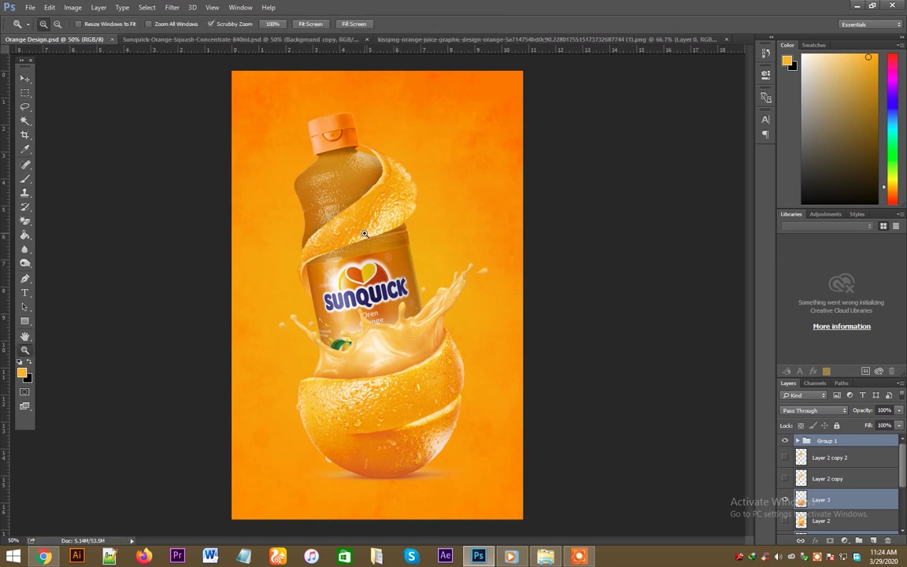
- Search Google Images for 'water drop png'
click(44, 556)
click(379, 28)
text(water drop png)
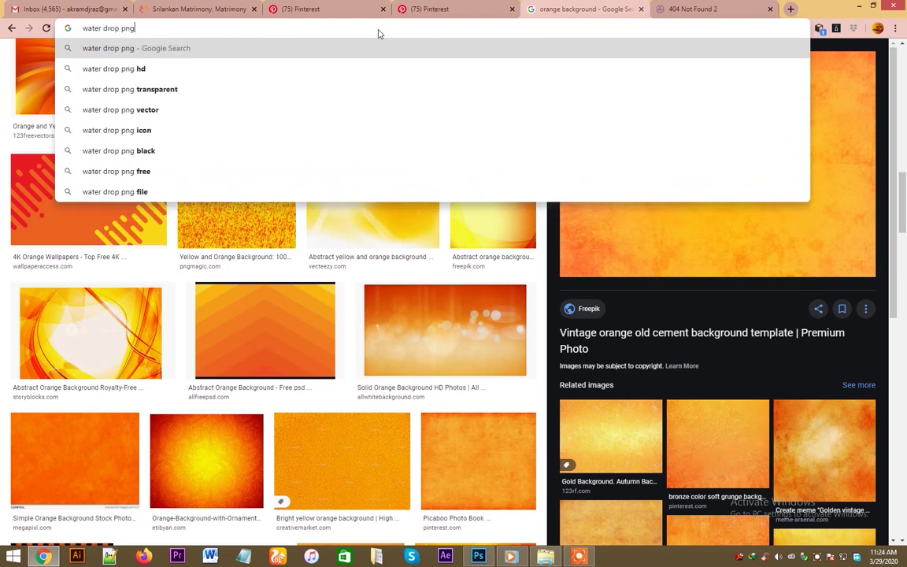
key(Return)
click(156, 92)
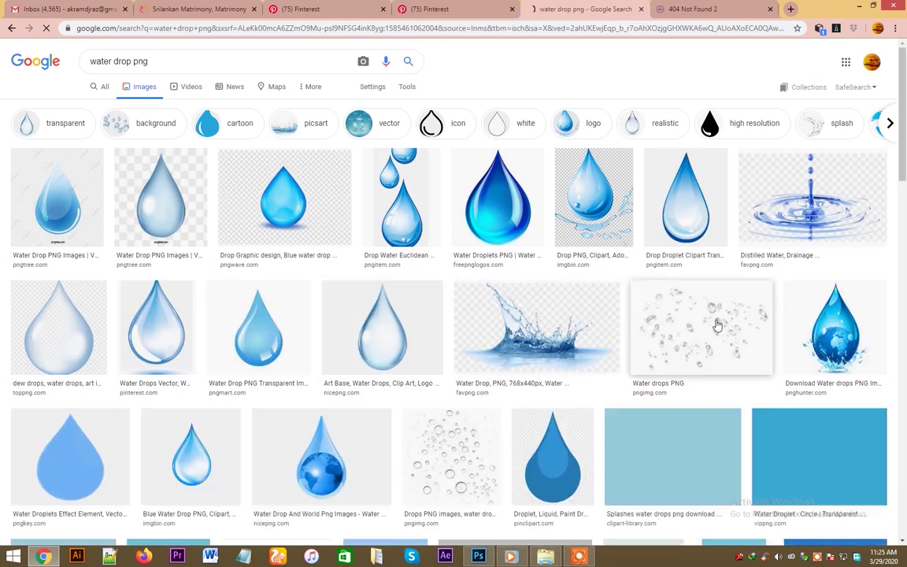
- Open the full-size pngimg Water drops PNG and save it as drops_PNG13515.png
click(698, 319)
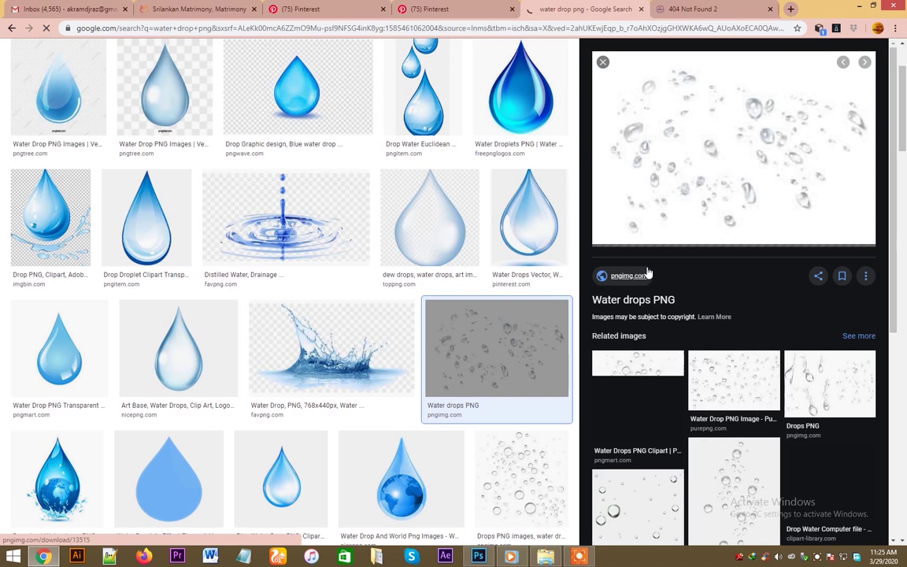
click(729, 385)
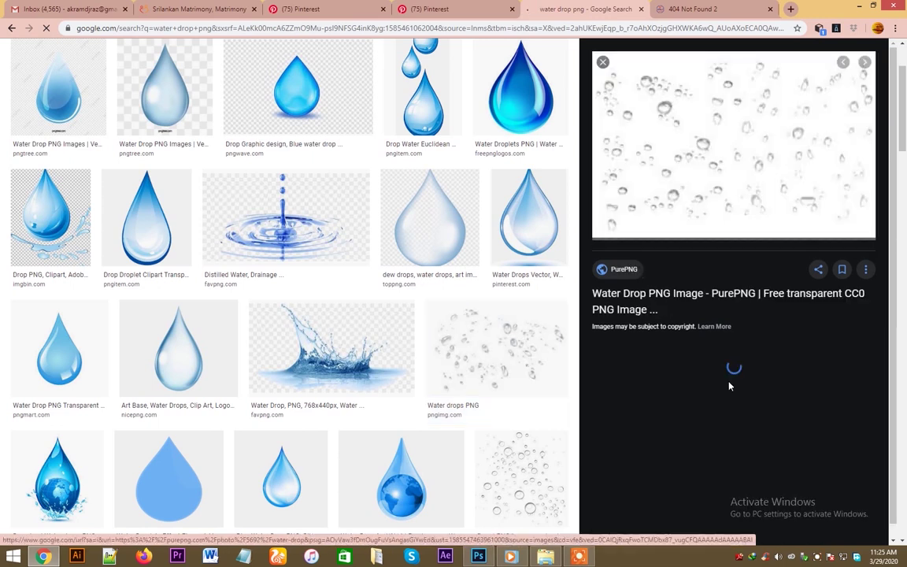
click(506, 336)
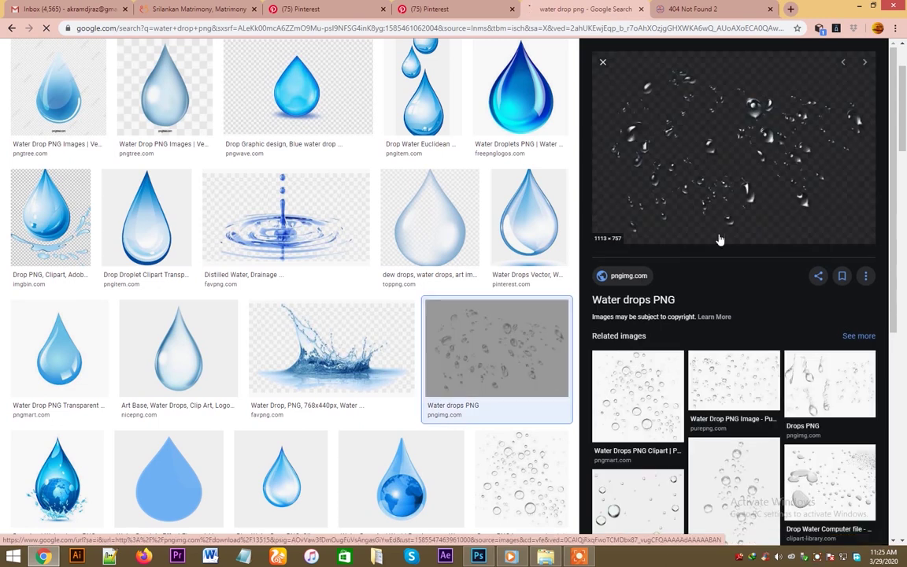
click(627, 276)
right_click(458, 269)
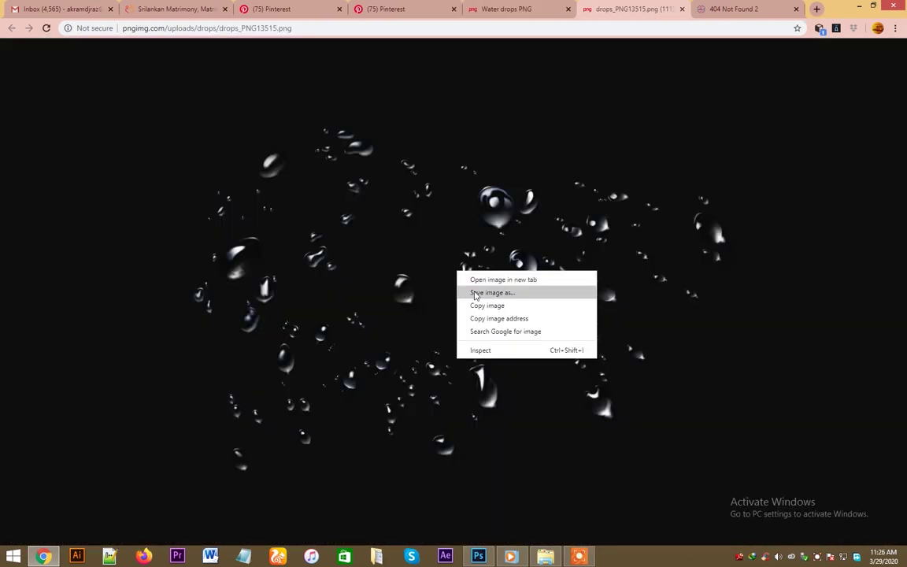
click(473, 293)
click(801, 518)
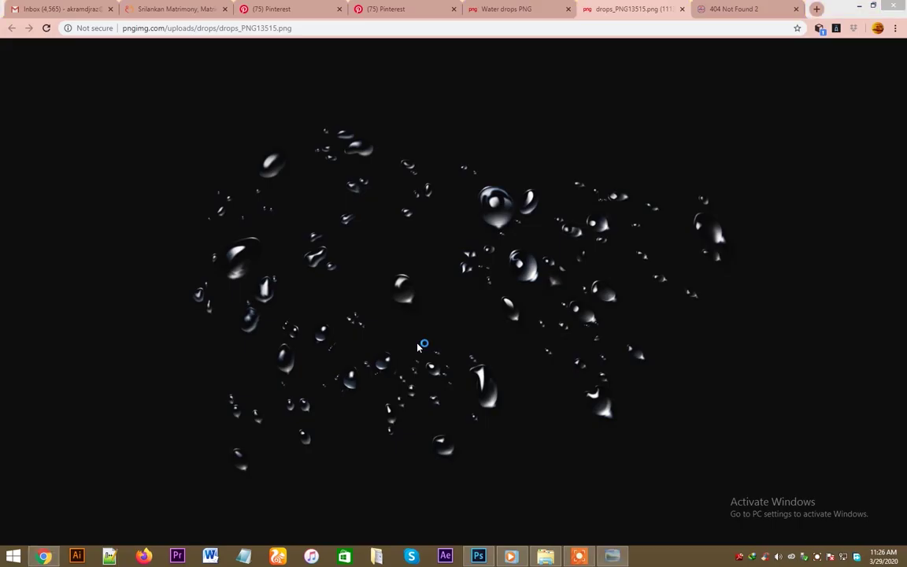
right_click(423, 336)
- Open drops_PNG13515.png in Photoshop and drag its layer into Orange Design.psd
click(578, 422)
drag(399, 244, 206, 47)
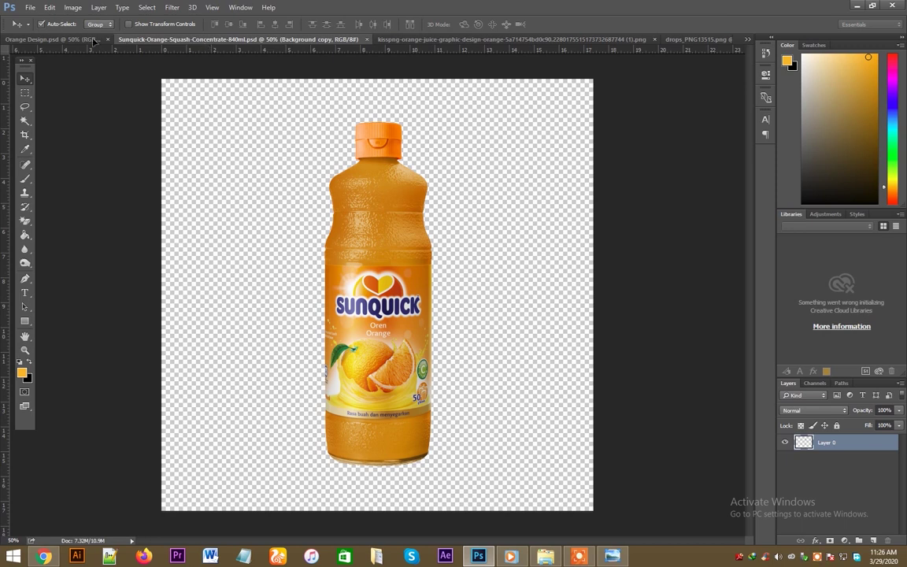
drag(93, 39, 352, 171)
mouse_move(373, 237)
mouse_down()
mouse_move(393, 262)
mouse_move(474, 293)
mouse_up()
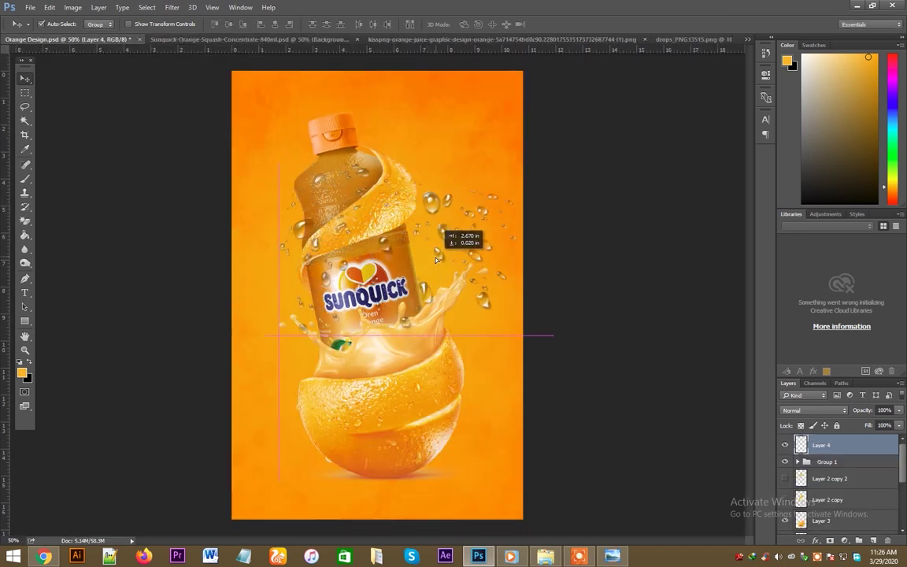
- Scale the drops to about 81%, tilt them -10°, and place Layer 4 below Layer 2 copy 2
key(ctrl+t)
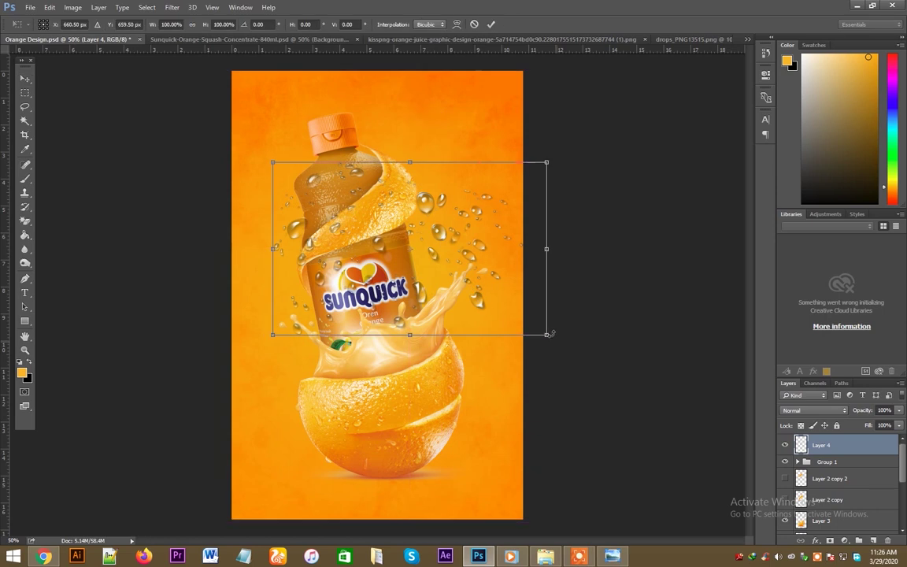
drag(546, 333, 513, 311)
mouse_move(472, 284)
mouse_down()
mouse_move(425, 311)
mouse_move(429, 348)
mouse_move(448, 343)
mouse_move(402, 437)
mouse_move(473, 387)
mouse_move(529, 303)
mouse_up()
drag(377, 323, 386, 323)
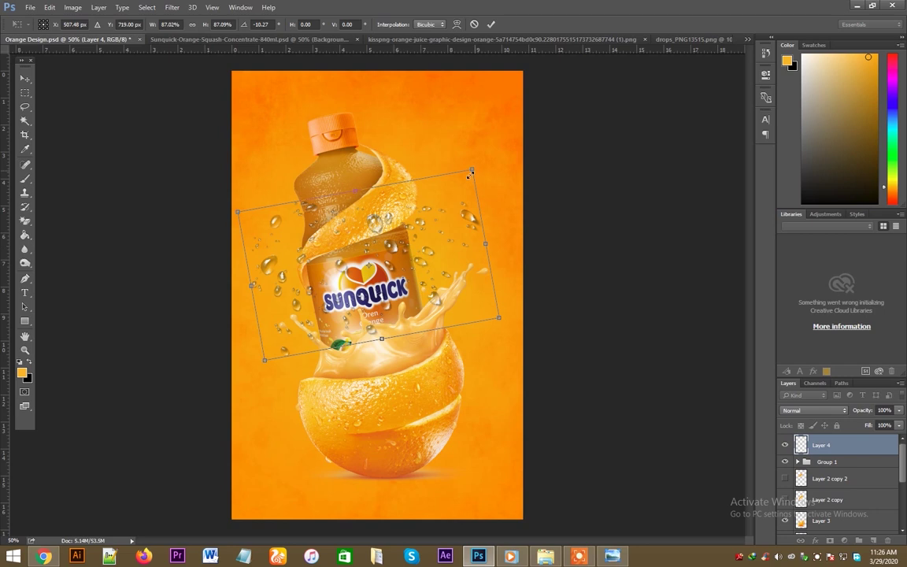
drag(470, 171, 456, 184)
mouse_move(323, 271)
mouse_down()
mouse_move(351, 280)
mouse_move(293, 292)
mouse_up()
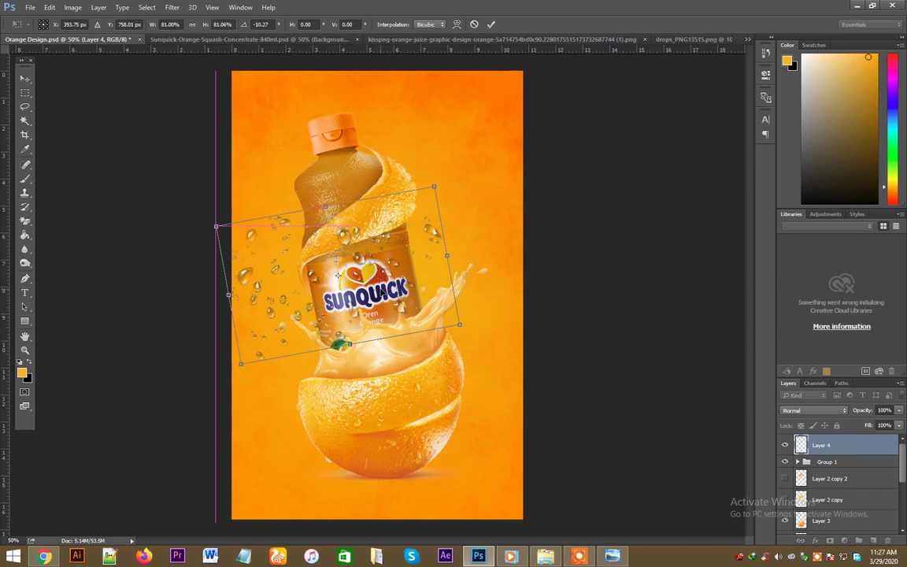
key(Return)
drag(835, 448, 836, 494)
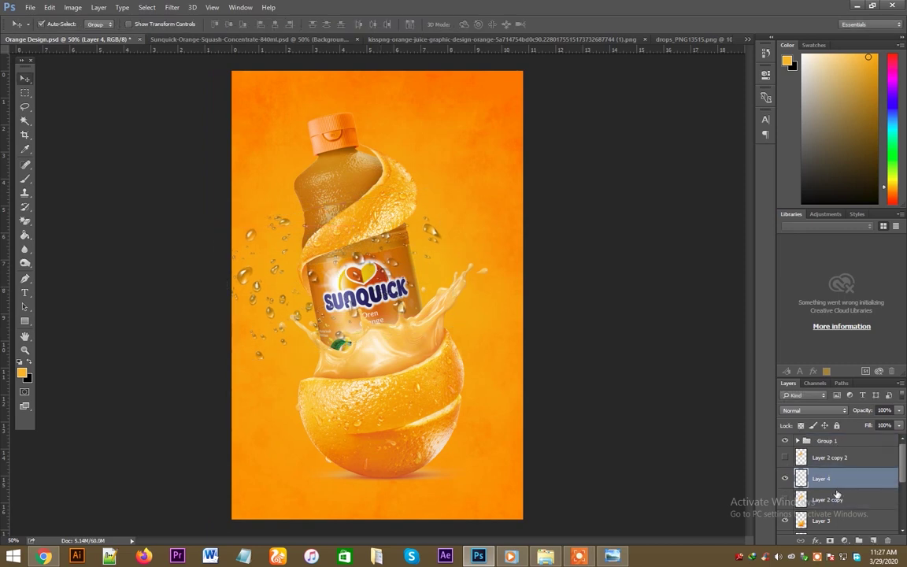
- Move Layer 4 above Background copy, clip it to the bottle, and lower its opacity to about 74%
scroll(837, 493, down, 2)
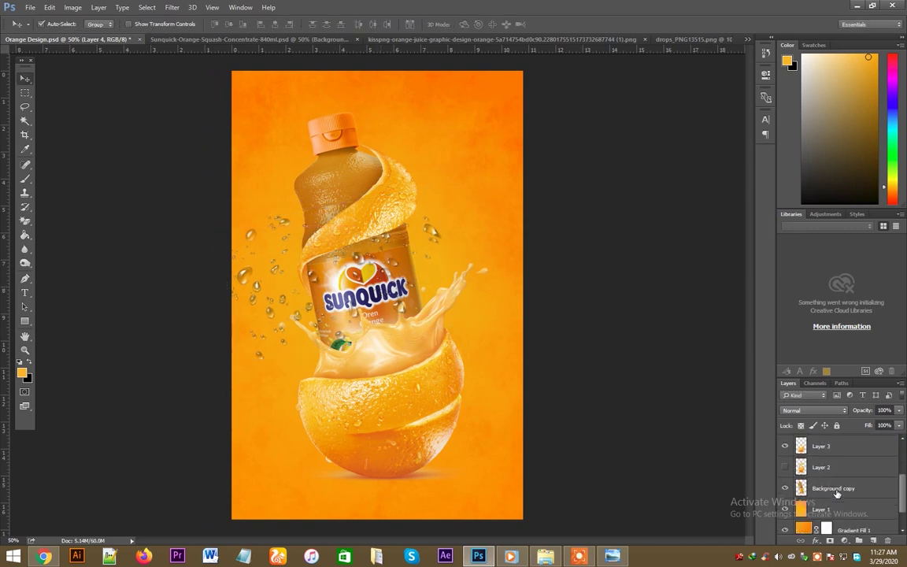
scroll(837, 493, up, 1)
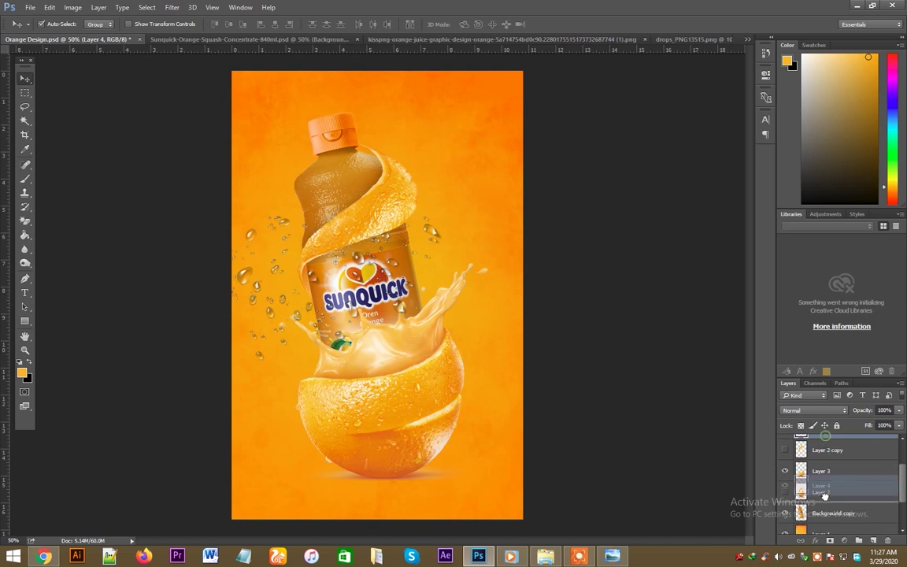
drag(826, 441, 824, 492)
right_click(821, 447)
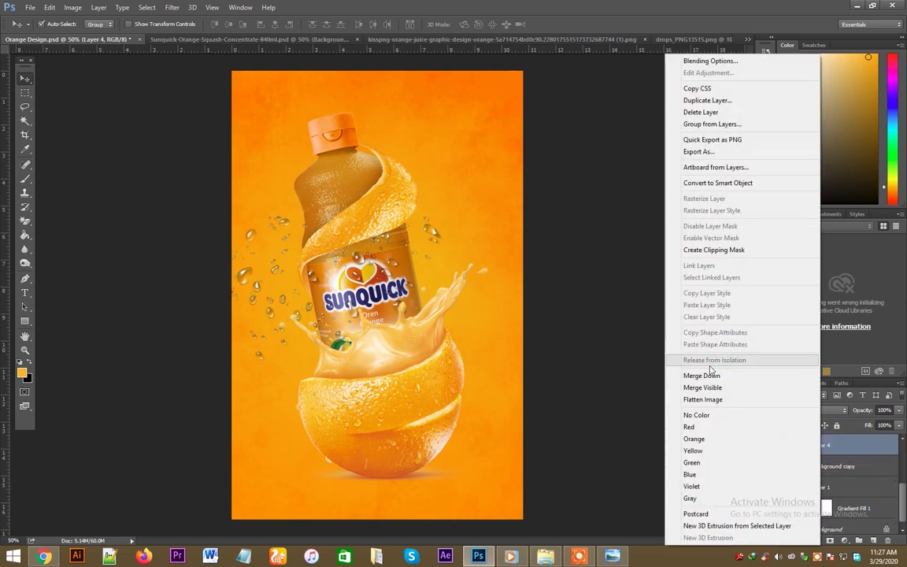
click(704, 252)
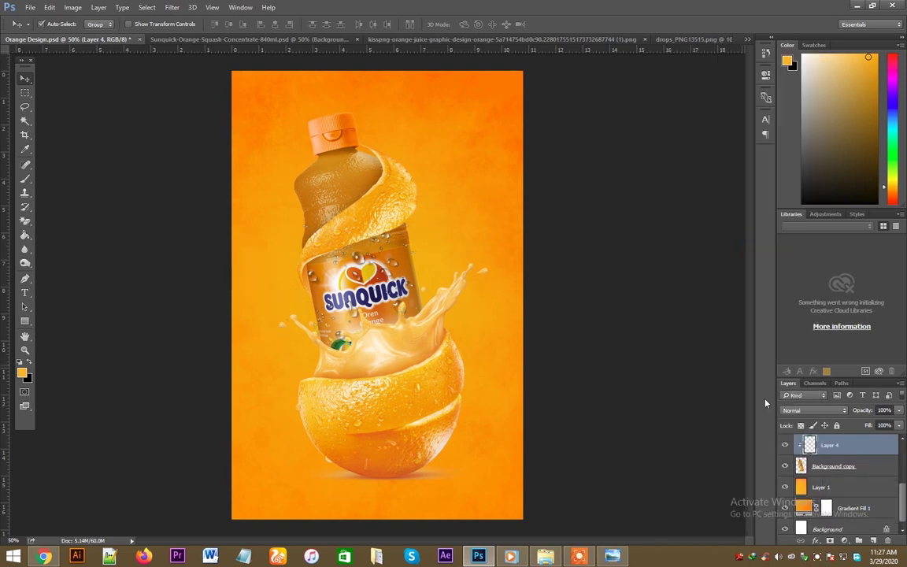
click(899, 411)
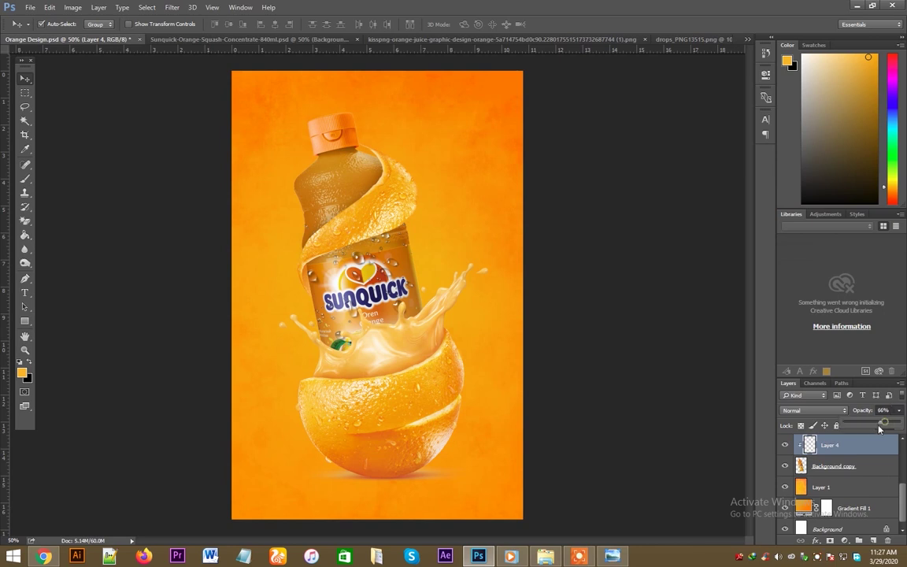
drag(864, 427, 879, 427)
- Add a clipped copy of the drops on the upper bottle near the neck and save
mouse_move(378, 260)
mouse_down()
mouse_move(337, 189)
mouse_move(409, 176)
mouse_move(408, 162)
mouse_up()
right_click(836, 446)
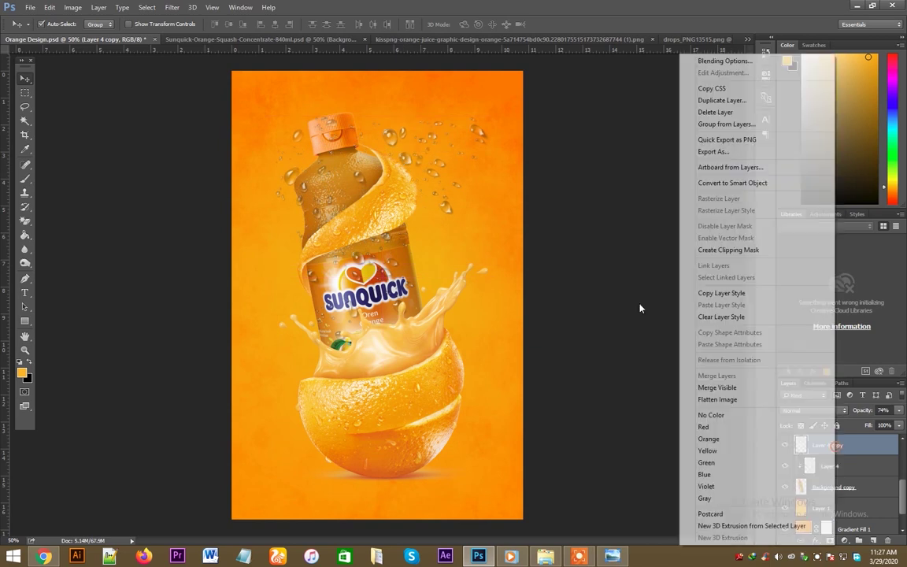
click(727, 249)
drag(361, 180, 366, 167)
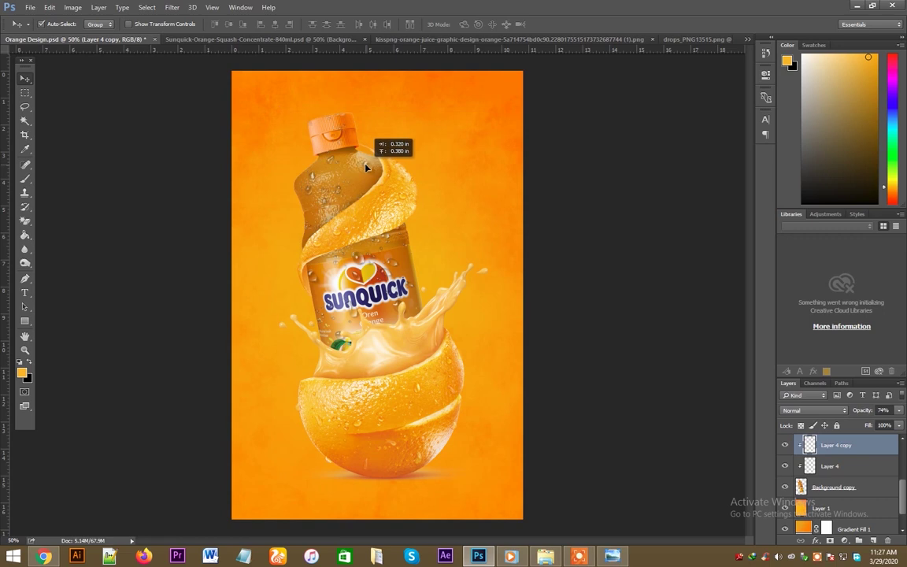
drag(366, 167, 361, 151)
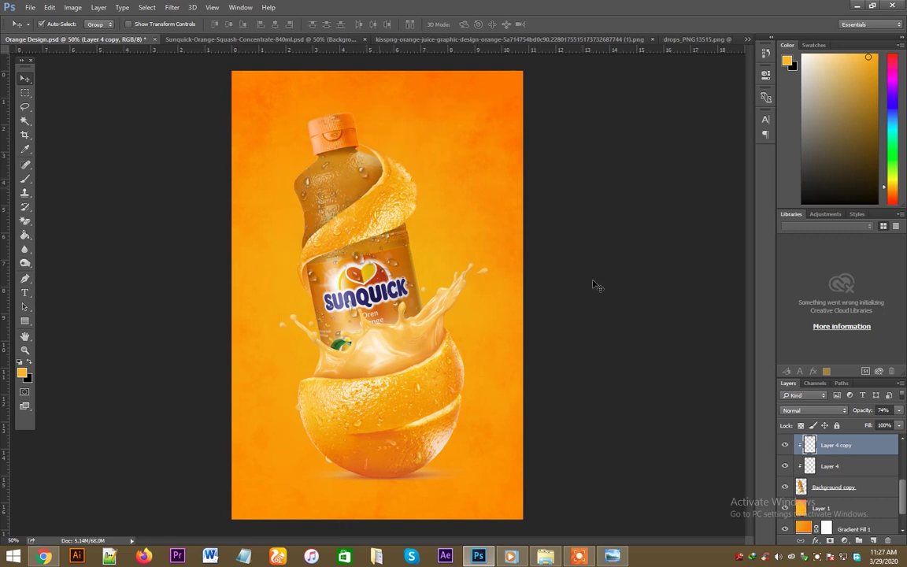
key(ctrl+s)
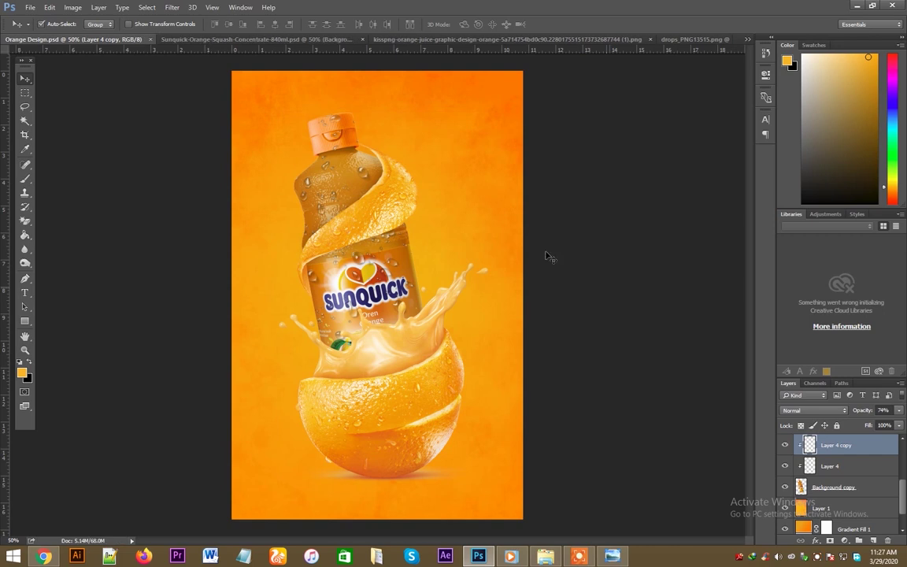
drag(353, 166, 366, 140)
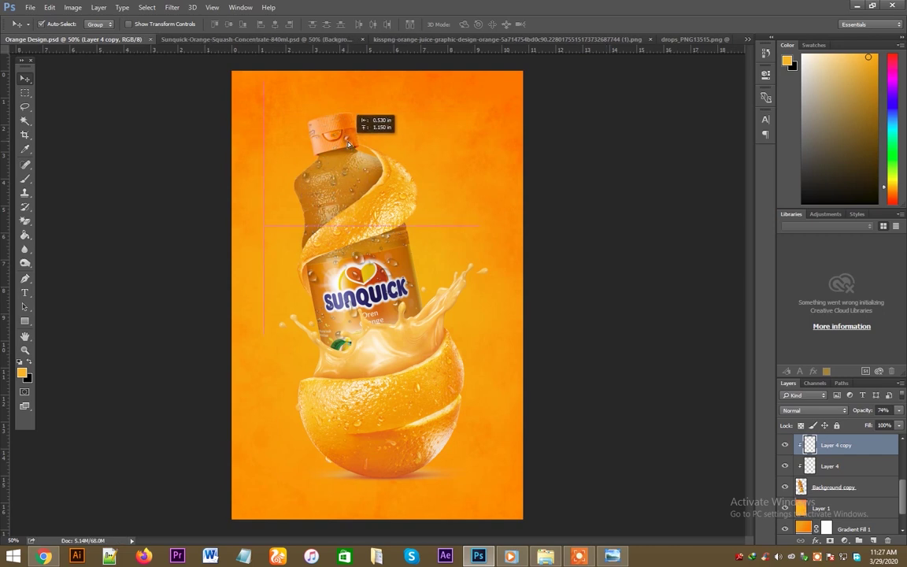
- Save the poster and duplicate the orange fill Layer 1 as a Soft Light copy
drag(367, 140, 368, 140)
key(ctrl+s)
click(820, 508)
key(ctrl+j)
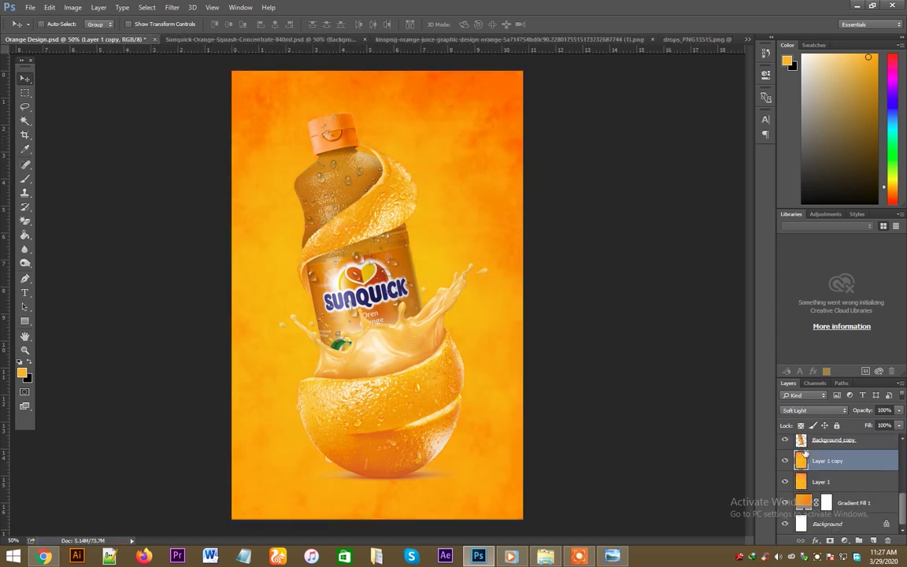
click(785, 463)
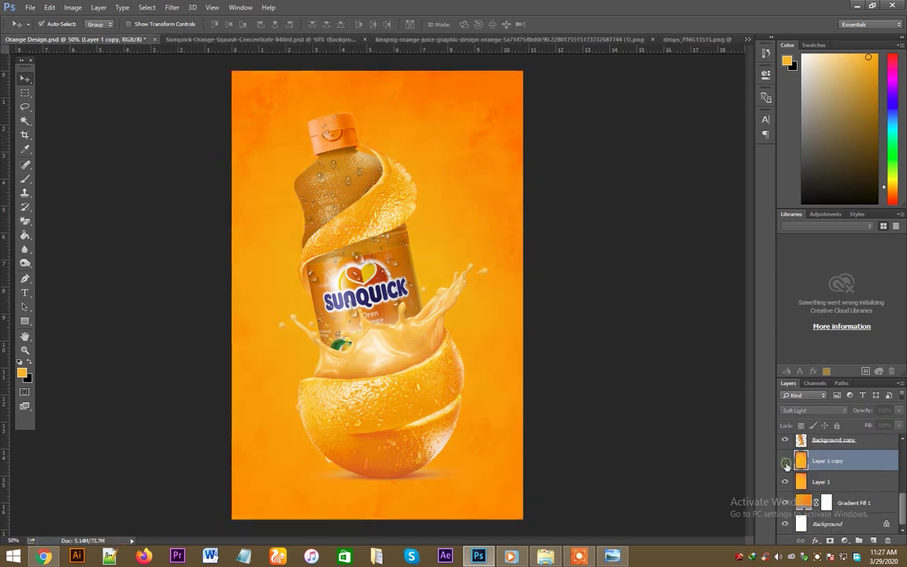
click(786, 464)
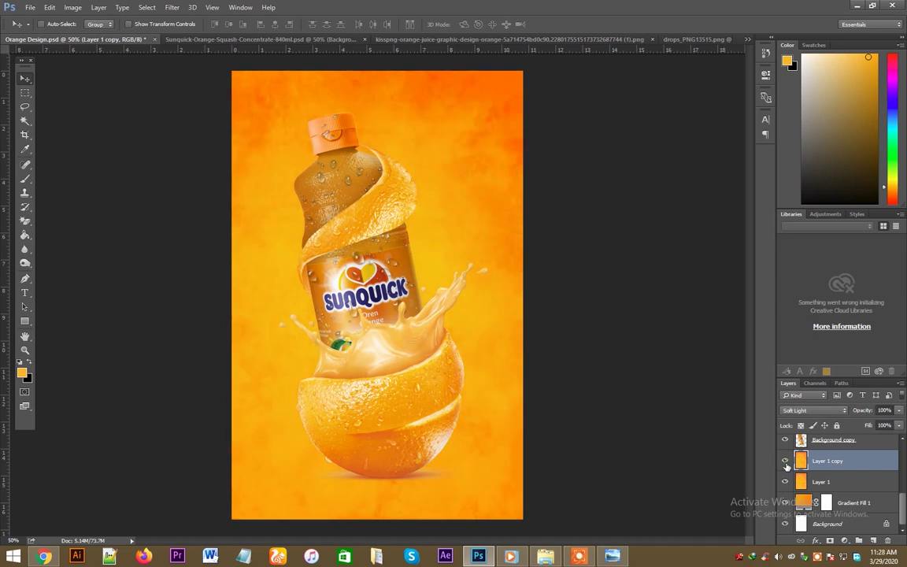
- Duplicate the soft-light layer above Background copy and delete the lower soft-light copy
key(ctrl+j)
drag(834, 494, 837, 466)
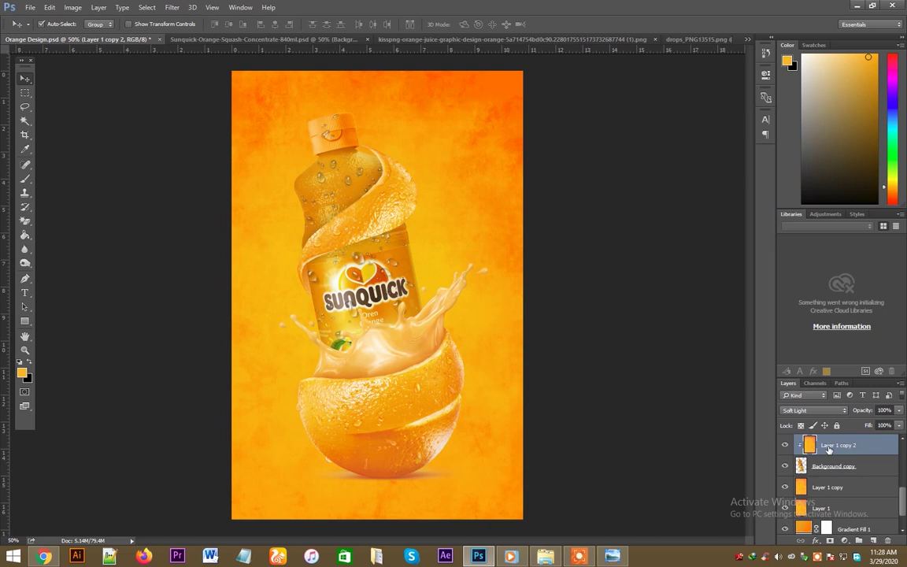
scroll(829, 452, up, 1)
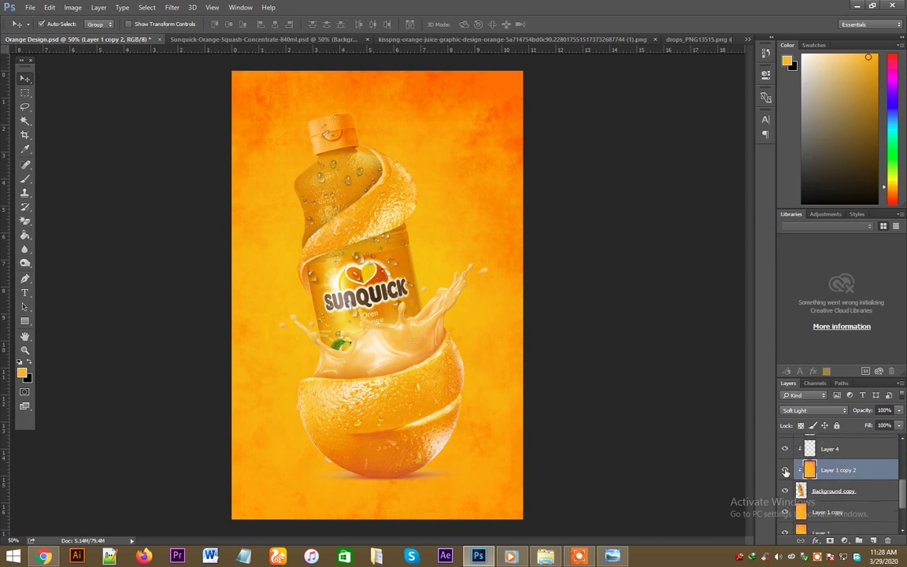
click(811, 510)
key(Delete)
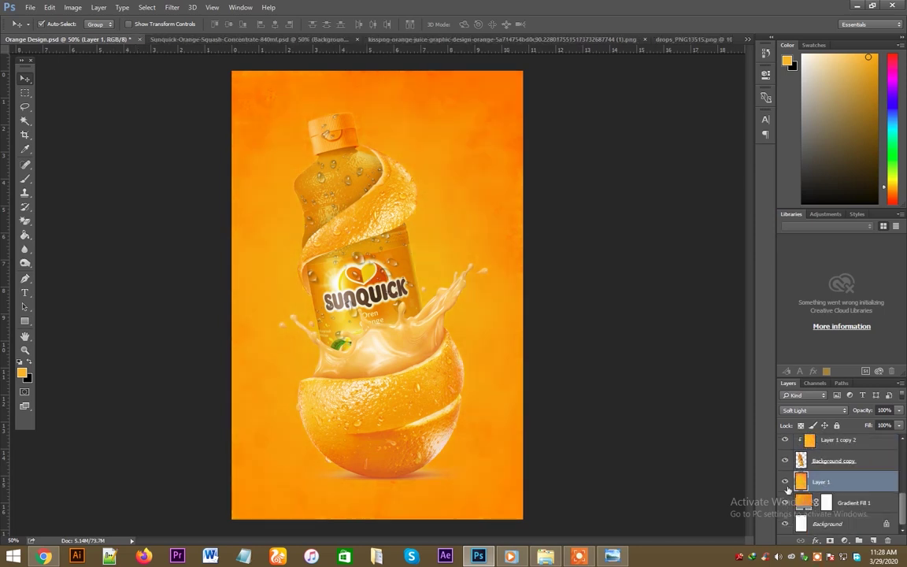
click(786, 485)
- Duplicate Layer 1 again as a glow copy and give it a layer mask
key(ctrl+j)
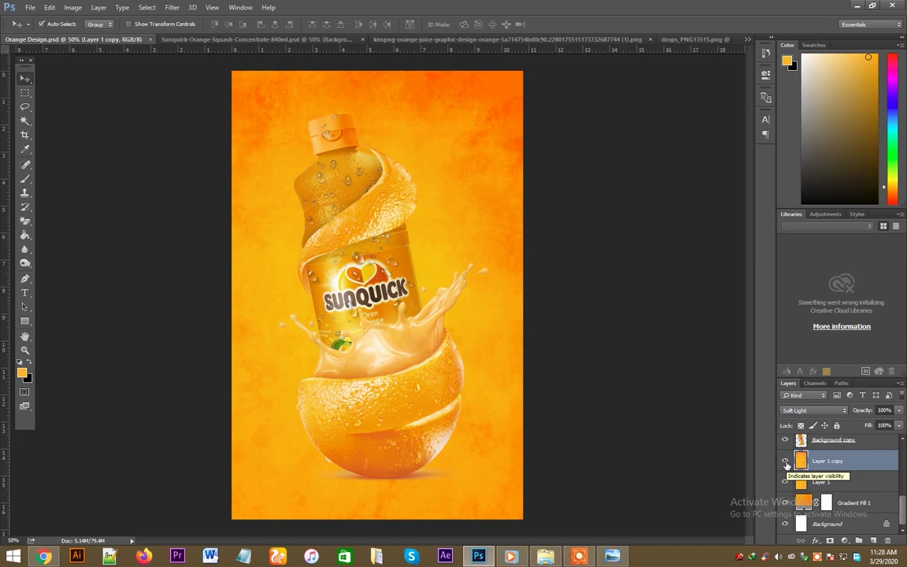
click(785, 461)
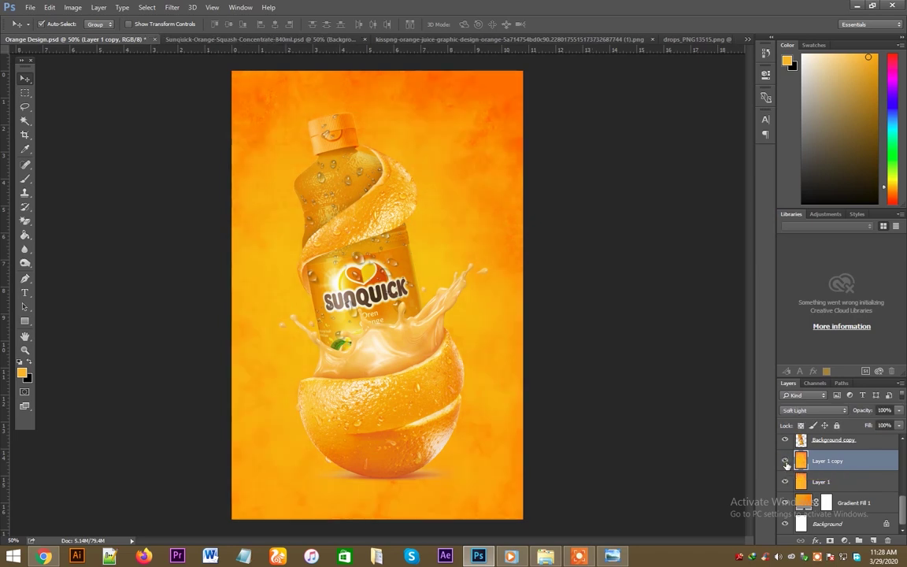
click(828, 540)
- Invert the glow mask and paint it with an 800-px soft brush around the bottle
key(b)
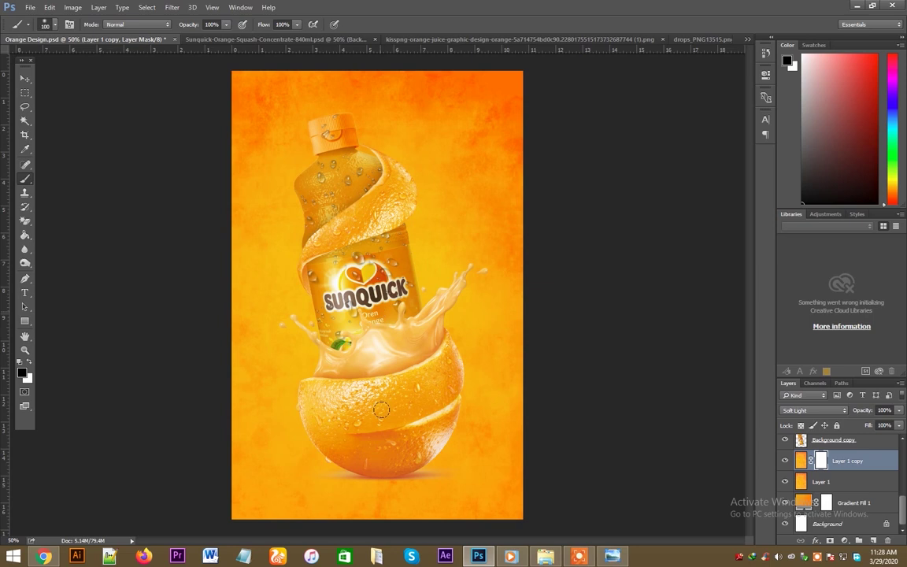
key(bracketright)
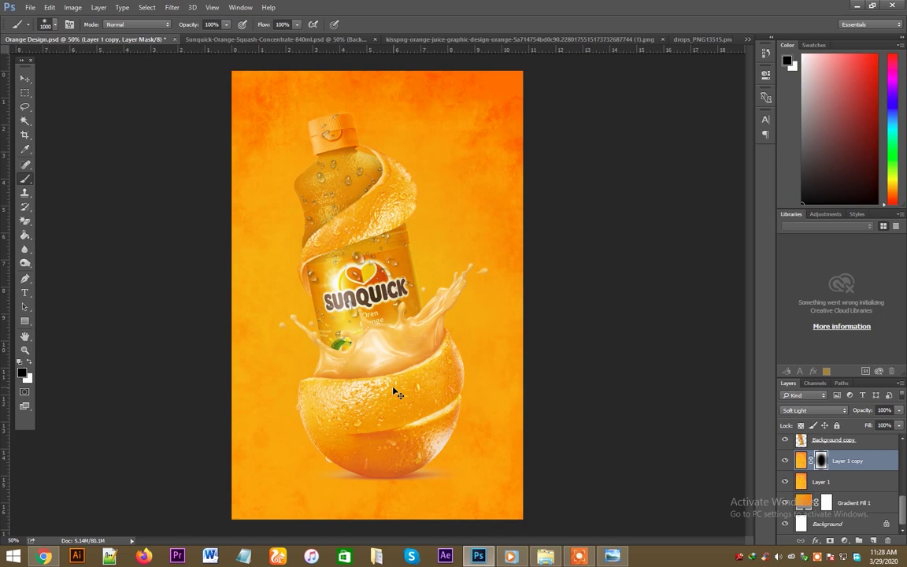
key(ctrl+i)
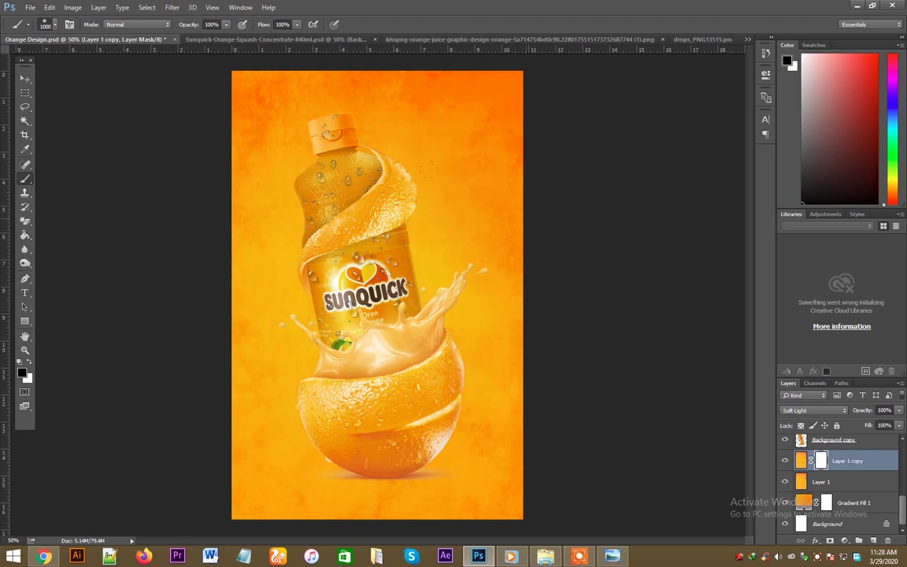
key(bracketleft)
key(bracketleft)
click(164, 289)
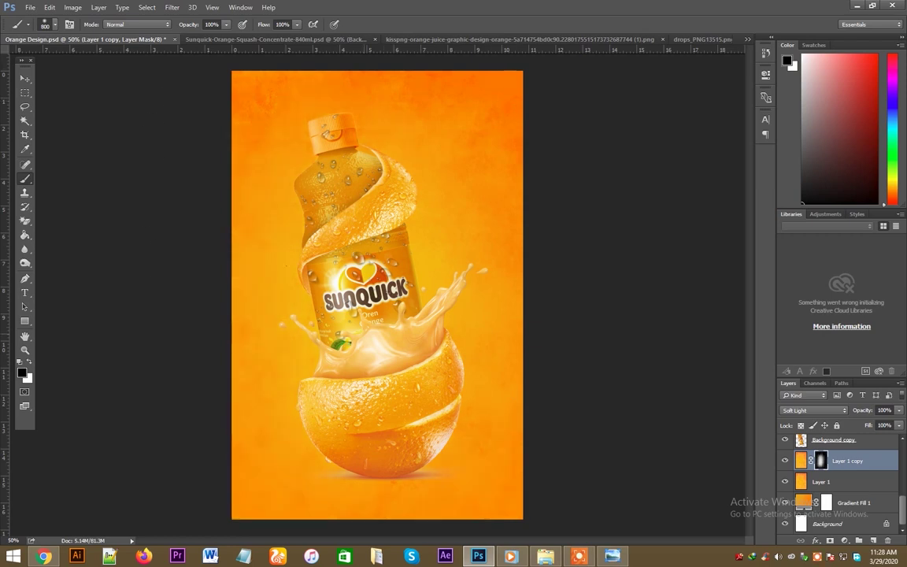
key(x)
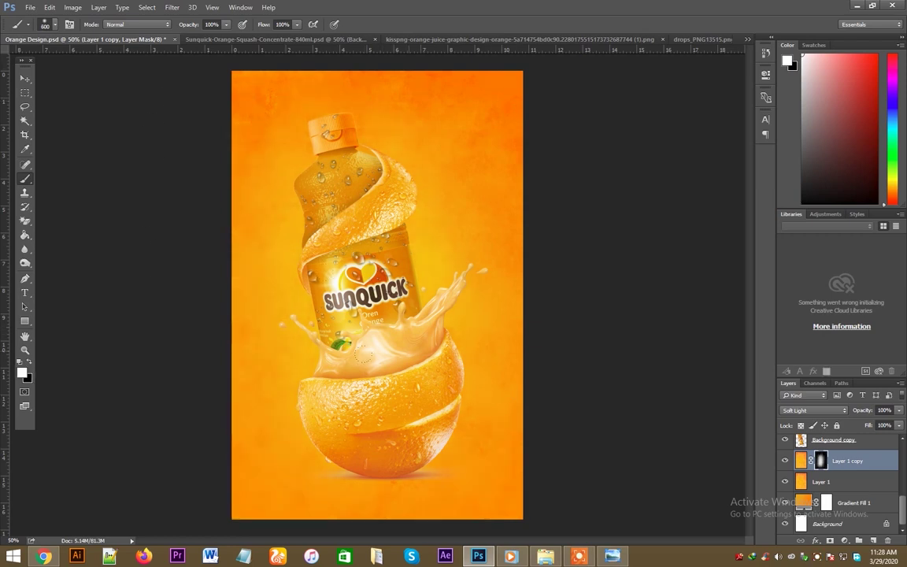
- Duplicate the glow as Layer 1 copy 2 and bring it to the top of the stack
key(v)
key(ctrl+j)
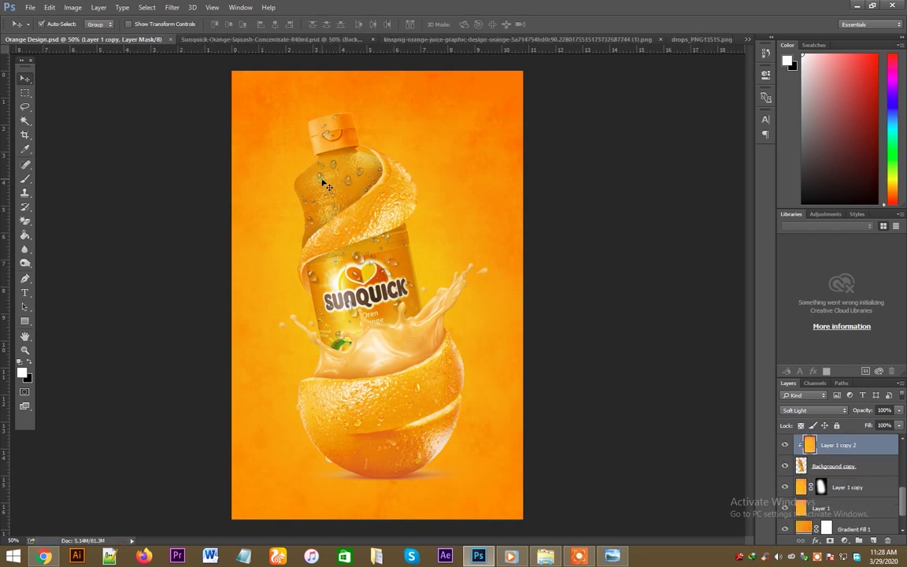
key(ctrl+shift+bracketright)
- Bring the orange slice from organic-orange-left.png into the poster as Layer 5
key(ctrl+shift+Tab)
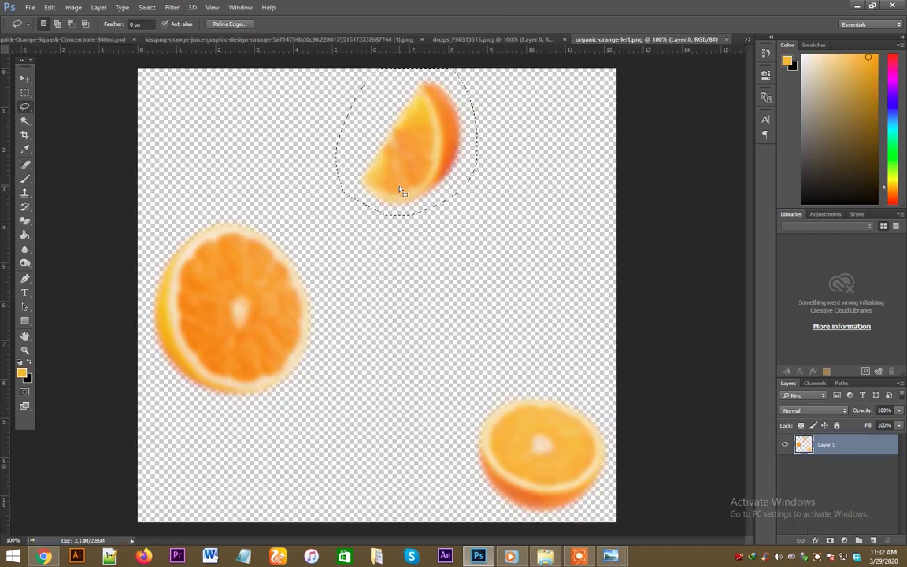
mouse_move(413, 178)
mouse_down()
mouse_move(291, 41)
mouse_move(640, 39)
mouse_move(562, 43)
mouse_up()
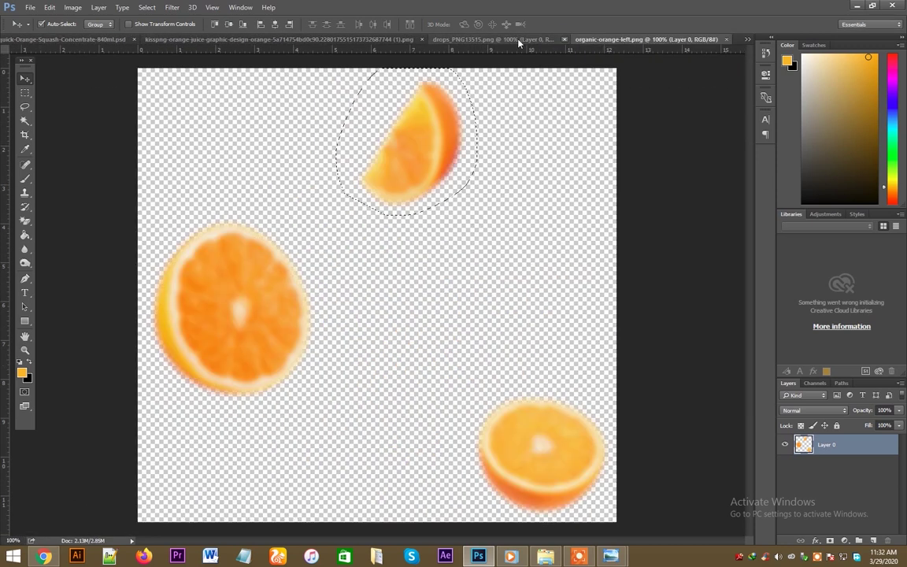
mouse_move(563, 40)
mouse_down()
mouse_move(140, 47)
mouse_move(480, 132)
mouse_move(486, 118)
mouse_move(198, 192)
mouse_up()
- Rotate the slice, shrink it to about 59% at top-left, and start a Motion Blur on it
key(ctrl+t)
mouse_move(315, 158)
mouse_down()
mouse_move(308, 130)
mouse_move(264, 100)
mouse_up()
key(Return)
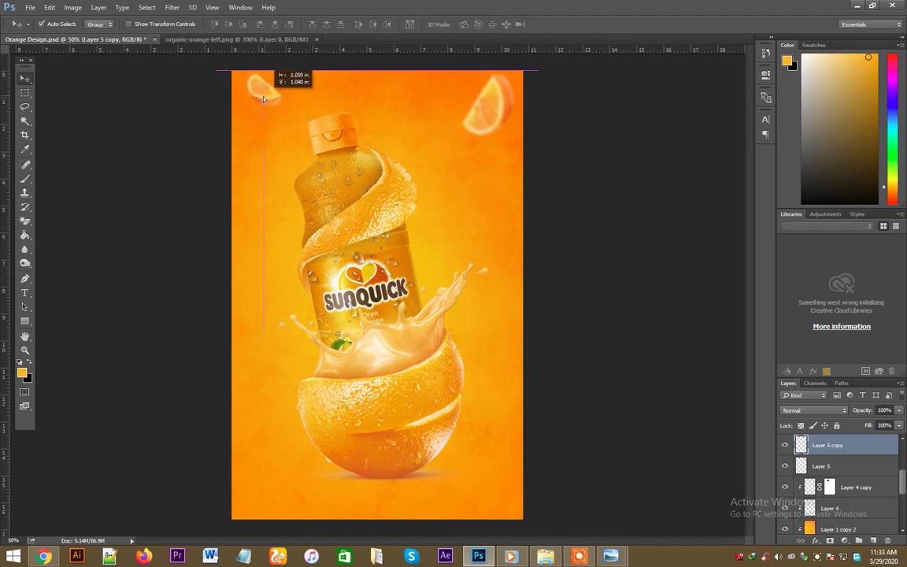
click(171, 7)
mouse_move(178, 126)
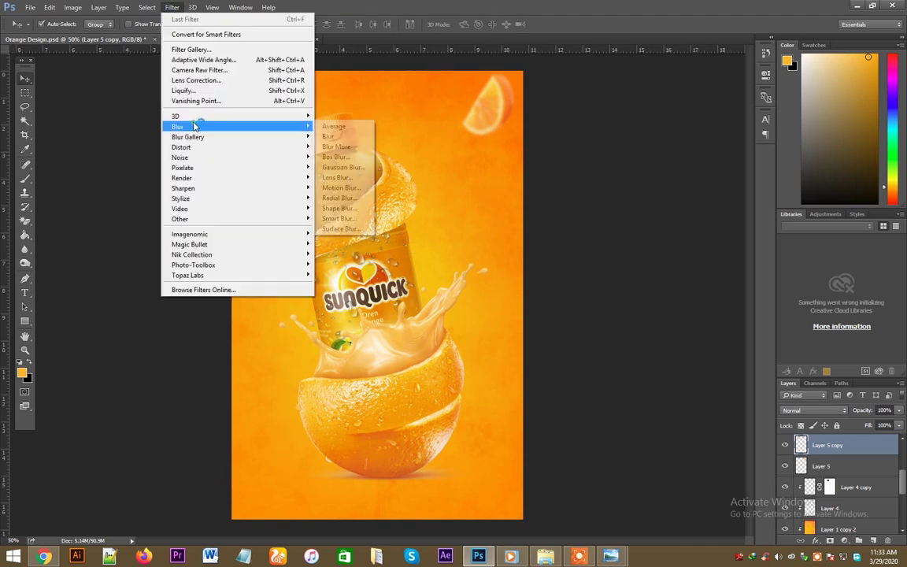
click(345, 187)
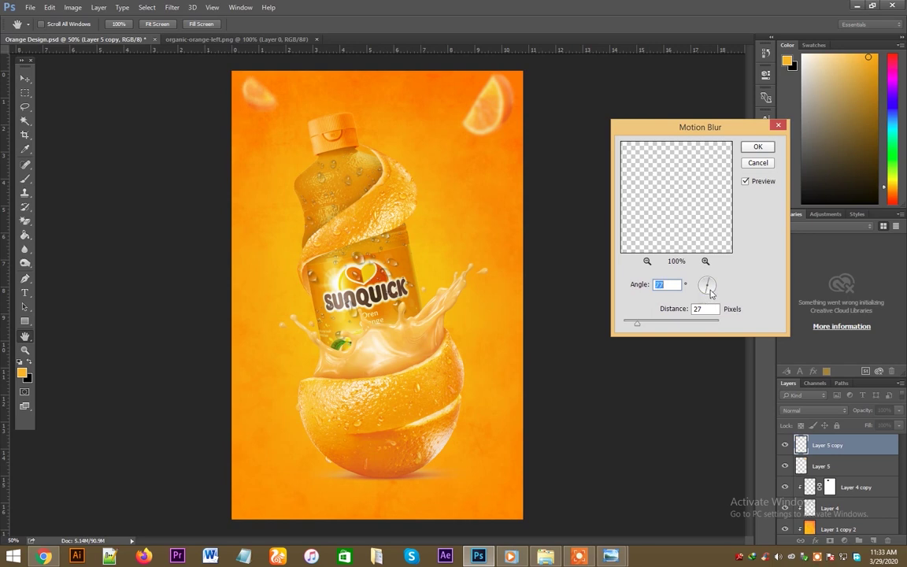
- Apply Motion Blur (angle 77, distance 19), merge it down, and nudge the top-right slice up-right
key(Tab)
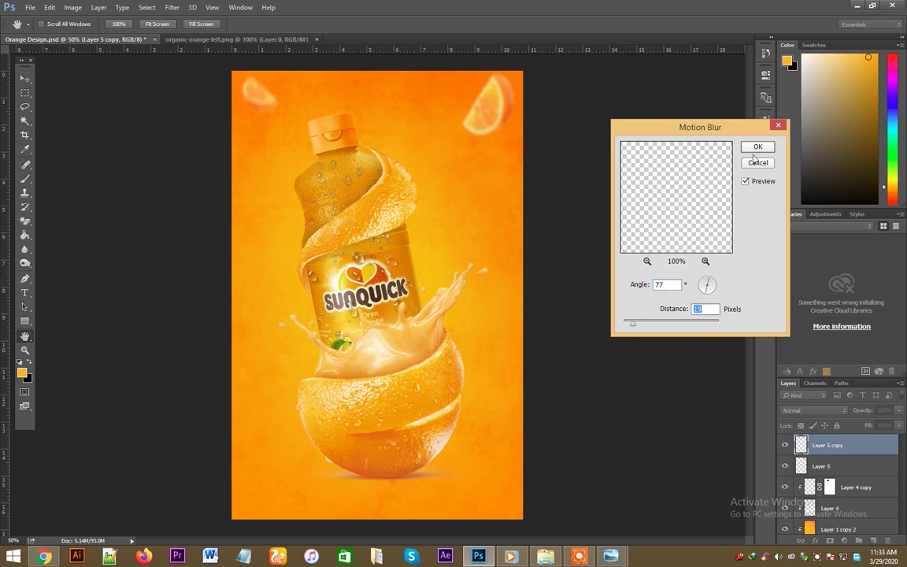
click(756, 147)
key(ctrl+e)
key(v)
drag(488, 126, 504, 115)
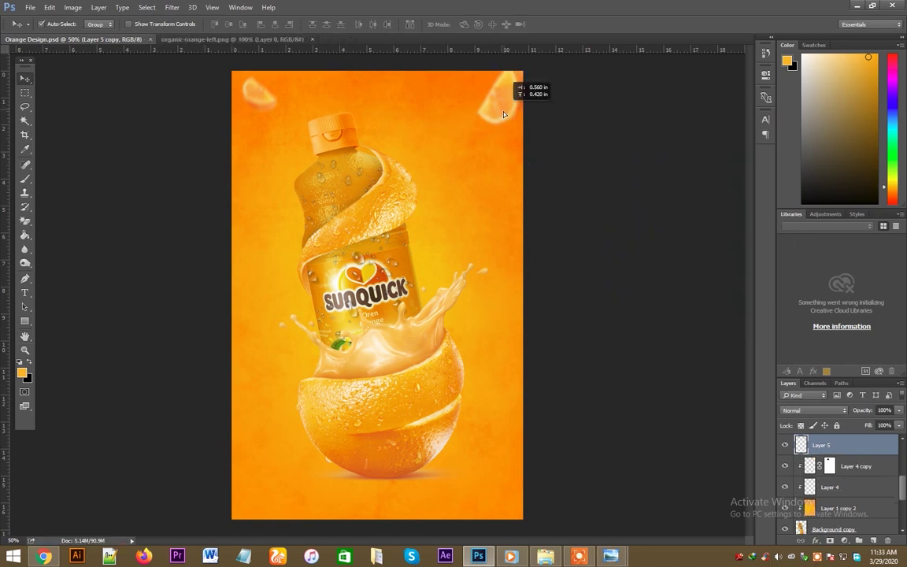
- Switch to the organic-orange-left.png image and clear its selection
click(293, 39)
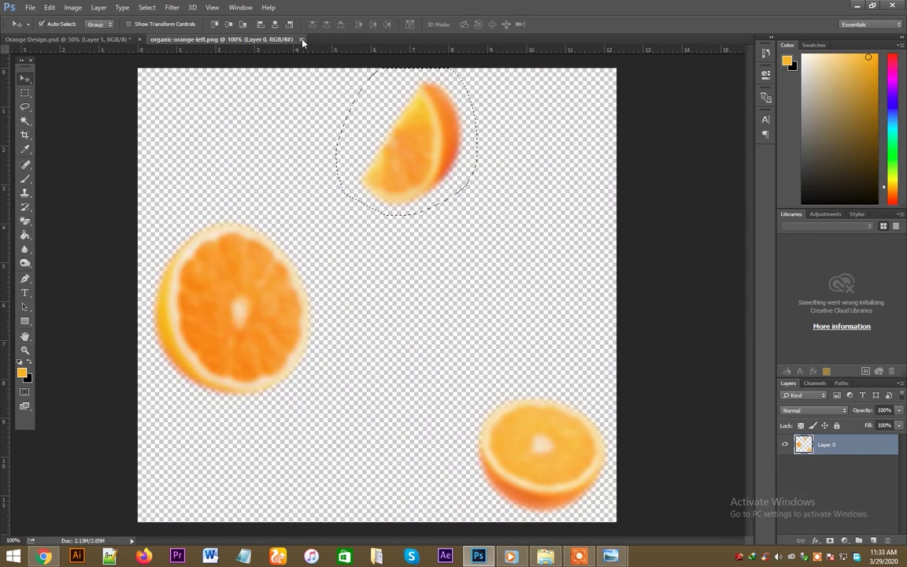
key(ctrl+d)
mouse_move(257, 268)
mouse_down()
mouse_move(93, 47)
mouse_move(248, 522)
mouse_up()
click(43, 556)
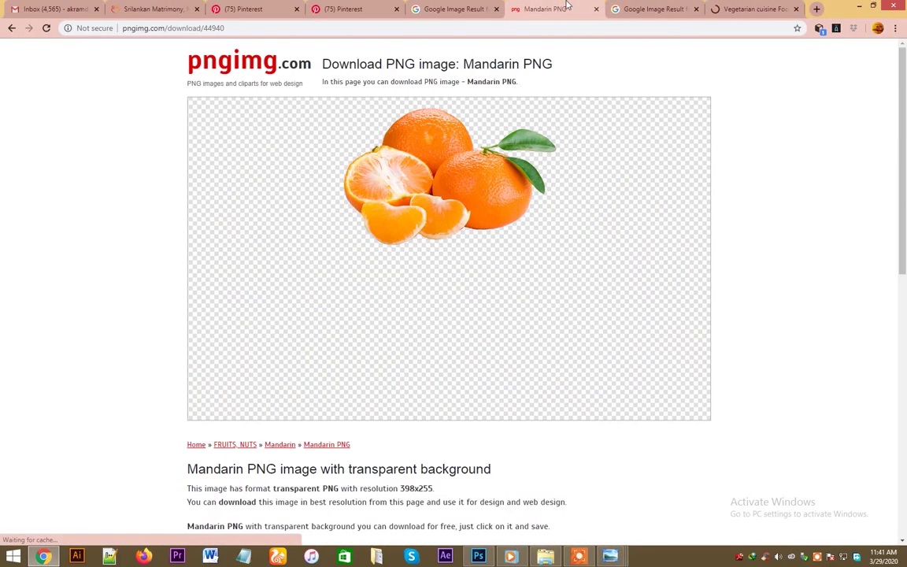
- Save the orange segment image from the Clipart Library page in Chrome
scroll(567, 249, down, 3)
scroll(567, 249, down, 2)
scroll(566, 248, down, 2)
scroll(567, 248, up, 8)
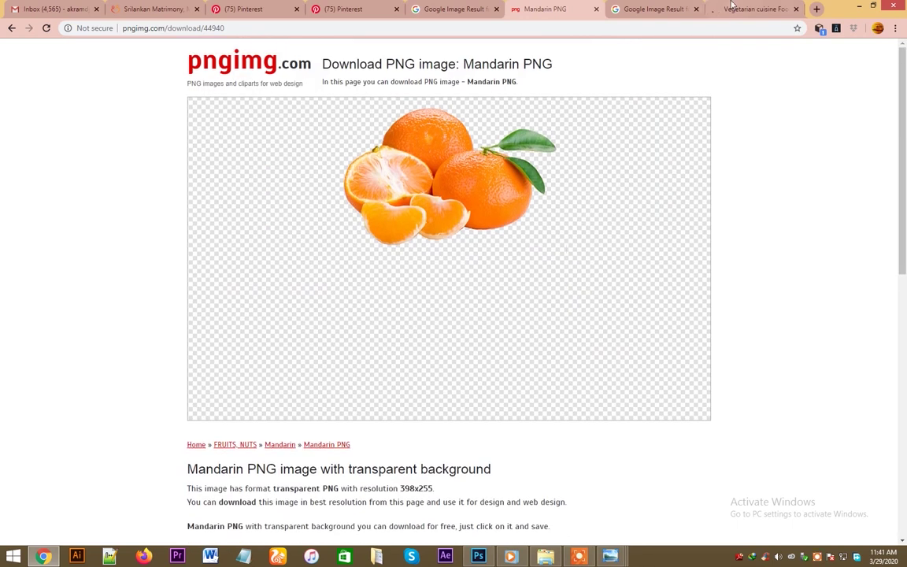
click(730, 8)
right_click(551, 254)
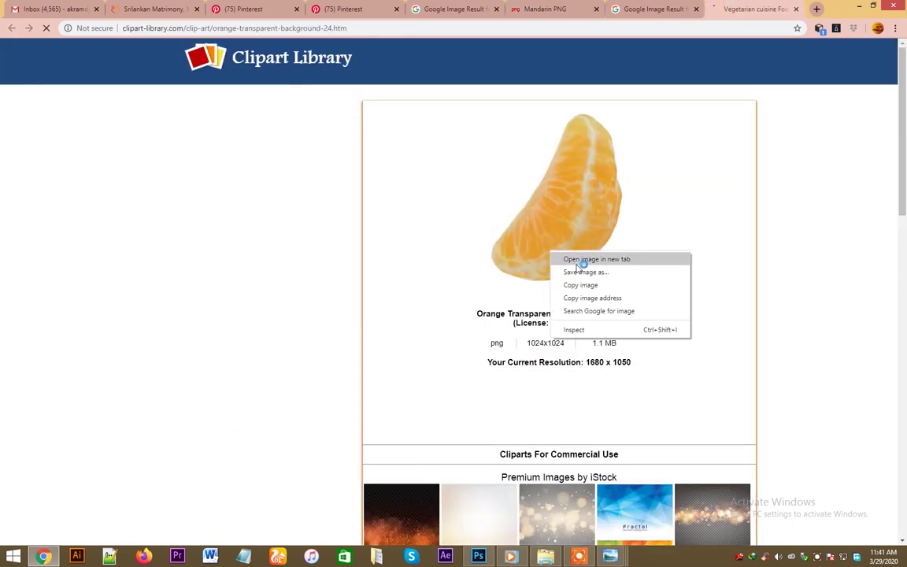
click(579, 271)
- Confirm the download and open the orange segment image in Adobe Photoshop CC 2015
click(814, 528)
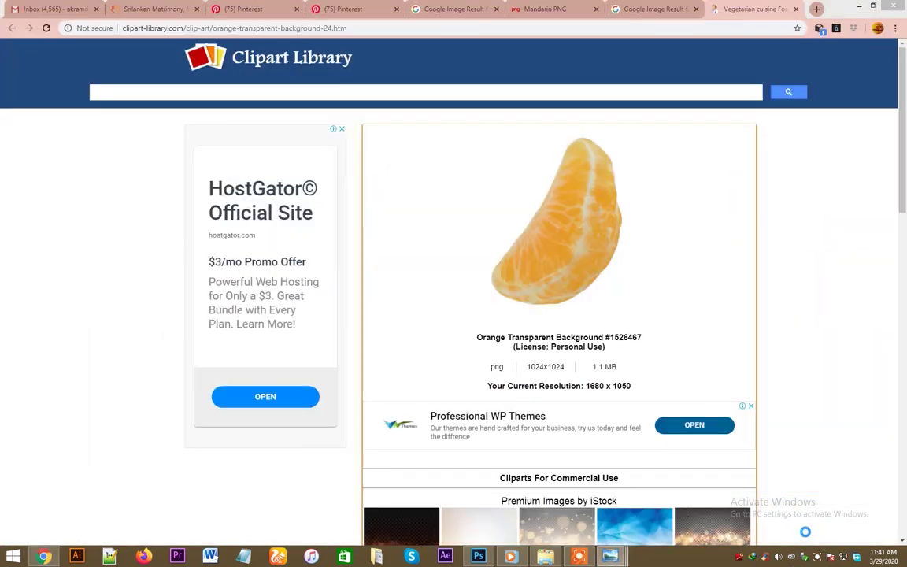
right_click(535, 296)
click(709, 382)
- Lasso the tangerine segment and drag it into the Sunquick poster
key(l)
drag(318, 227, 364, 156)
key(v)
drag(297, 191, 484, 327)
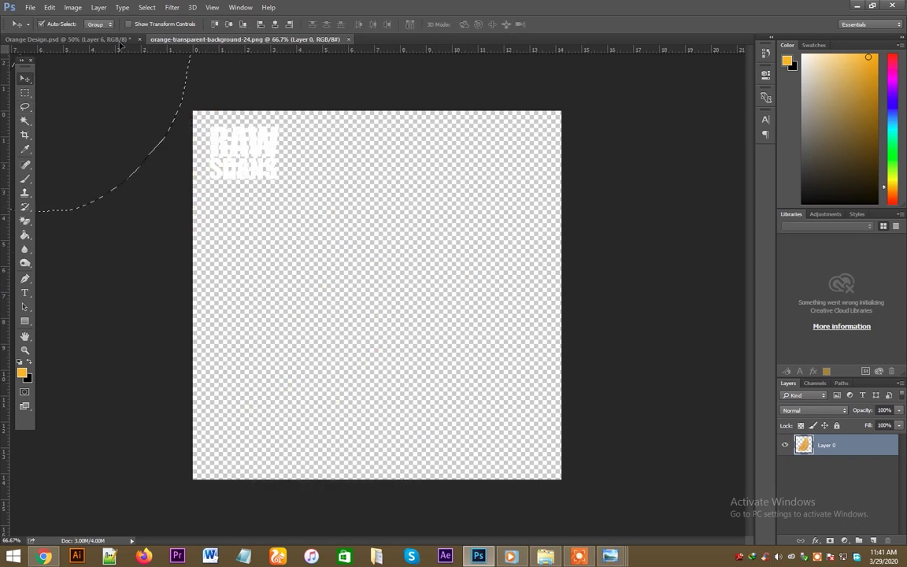
- Scale the segment to about 44%, rotate it about 90°, and place it near the top
key(ctrl+t)
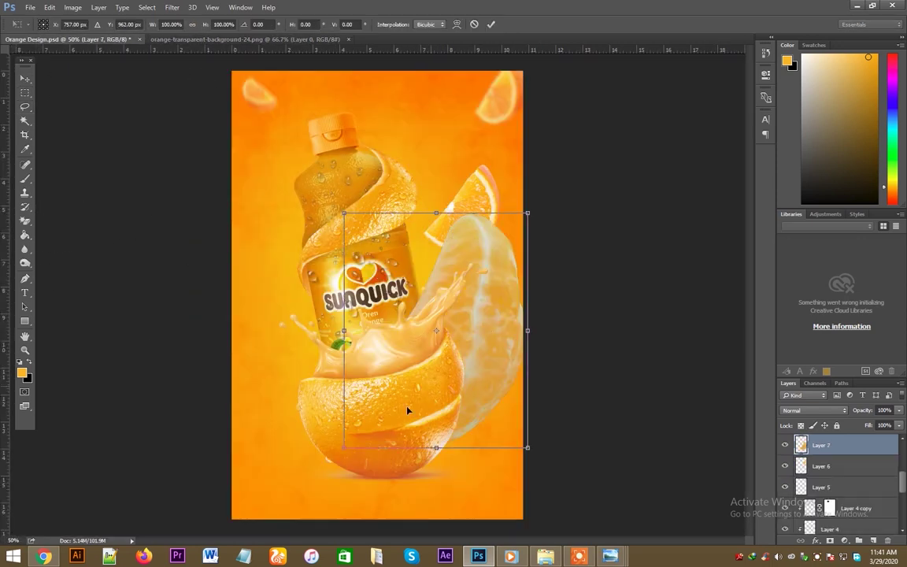
mouse_move(343, 448)
mouse_down()
mouse_move(445, 325)
mouse_move(562, 360)
mouse_up()
mouse_move(496, 283)
mouse_down()
mouse_move(460, 167)
mouse_move(470, 157)
mouse_up()
drag(497, 195, 495, 193)
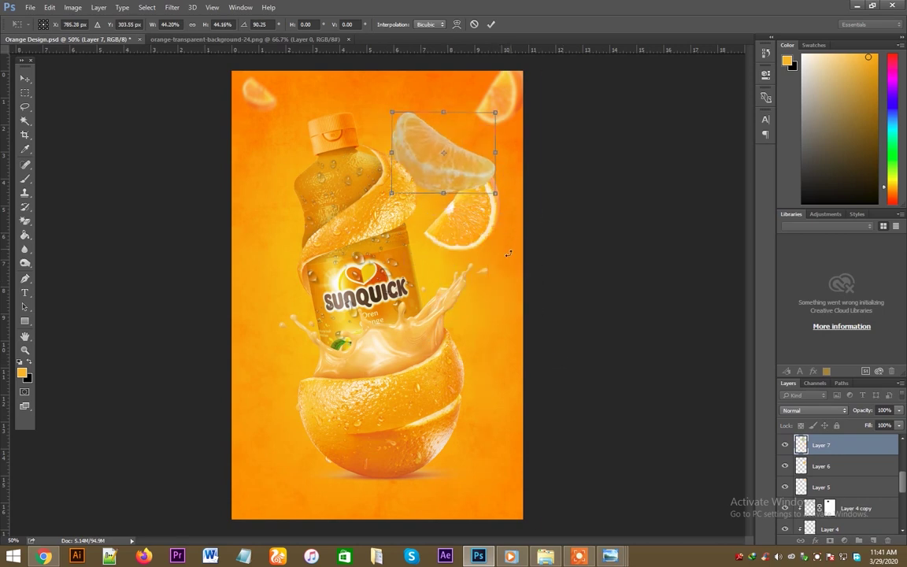
key(Return)
drag(416, 168, 396, 138)
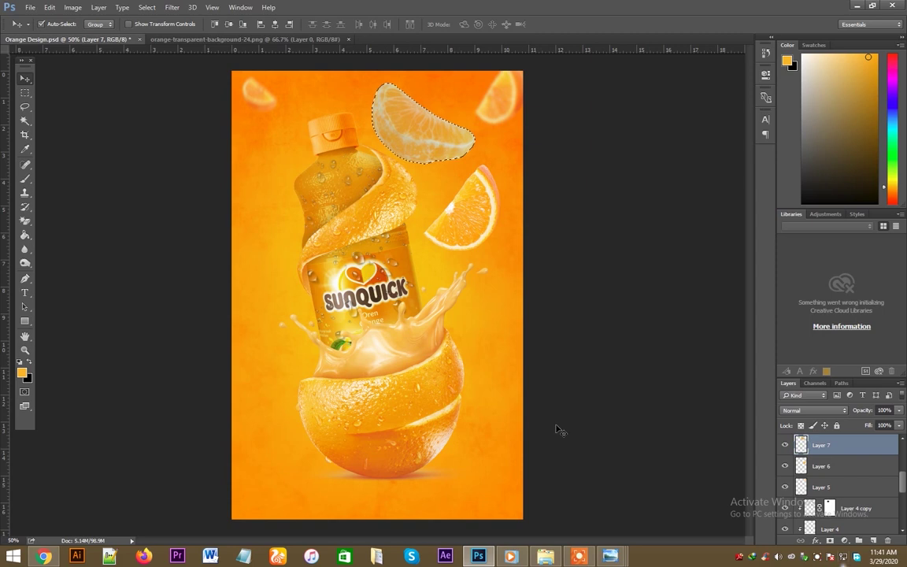
- Contract the selection and add a layer mask to trim the segment's fringe
click(148, 7)
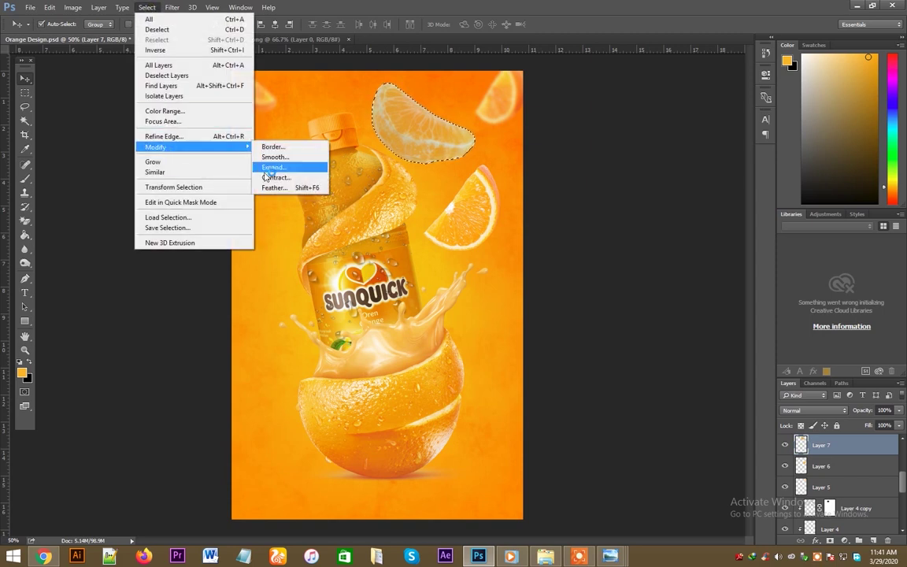
click(268, 187)
click(506, 189)
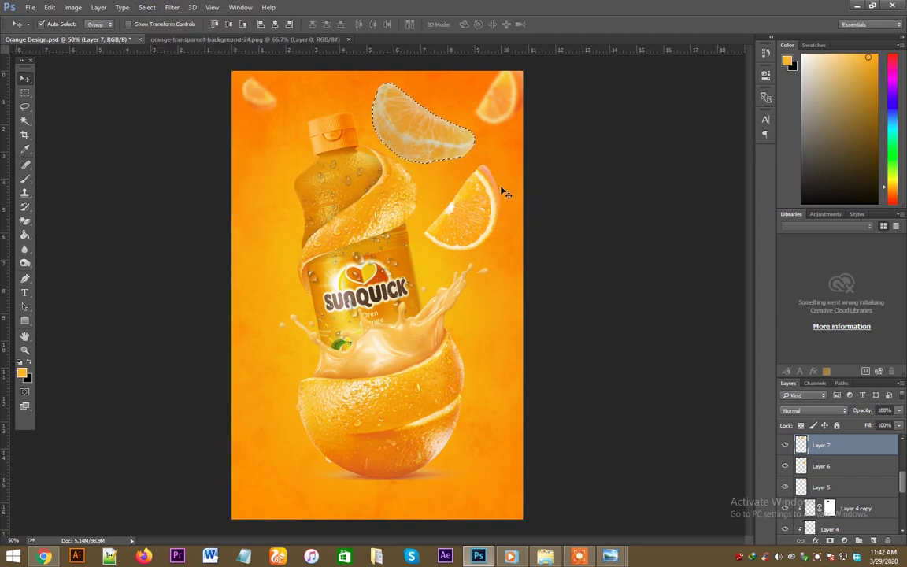
key(ctrl+shift+m)
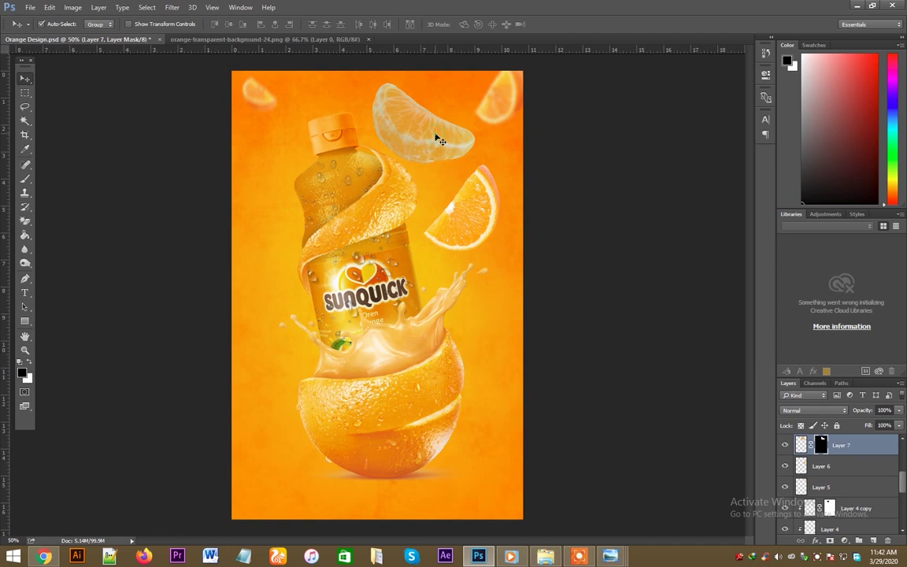
- Move the tangerine segment left beside the bottle, shrinking and rotating it
drag(440, 141, 314, 308)
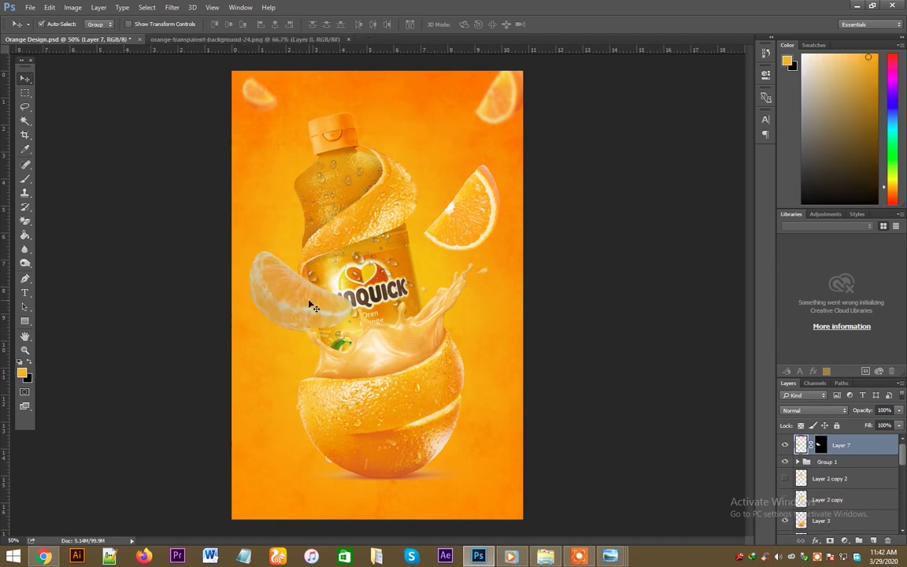
key(ctrl+t)
mouse_move(350, 332)
mouse_down()
mouse_move(334, 304)
mouse_move(338, 250)
mouse_move(304, 333)
mouse_move(259, 391)
mouse_move(403, 413)
mouse_move(331, 297)
mouse_up()
key(Return)
- Move the orange slice down-left beneath Layer 1, and return the tangerine segment to the top
drag(475, 226, 450, 250)
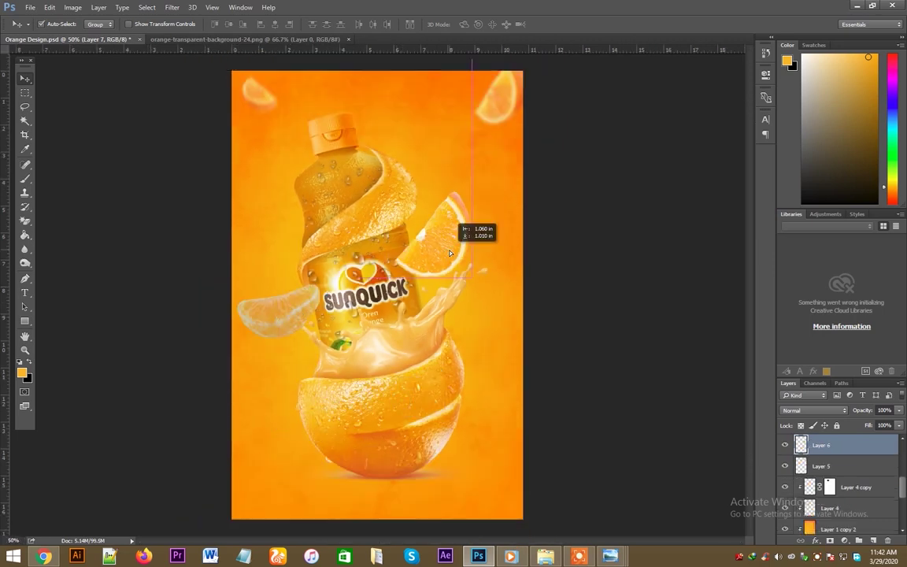
key(ctrl+bracketleft)
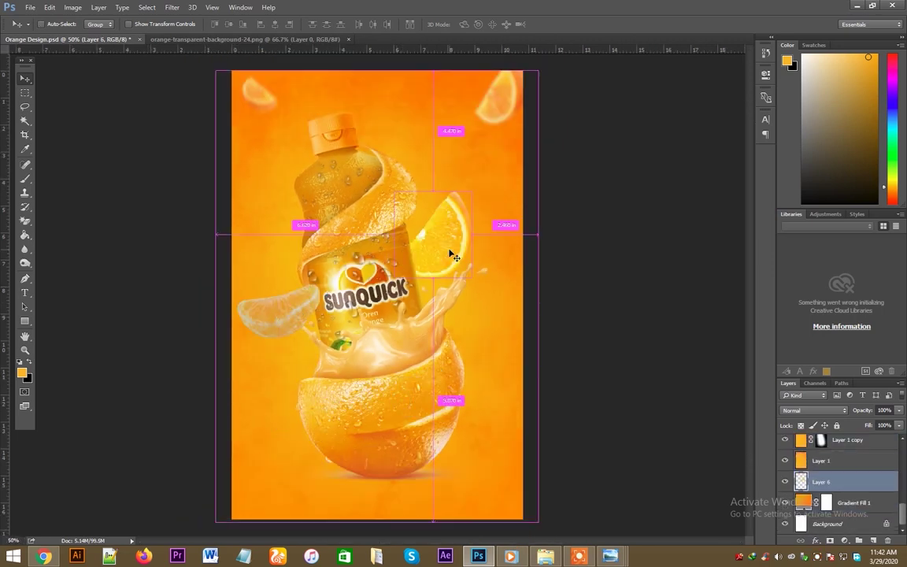
drag(454, 256, 452, 258)
key(ctrl+t)
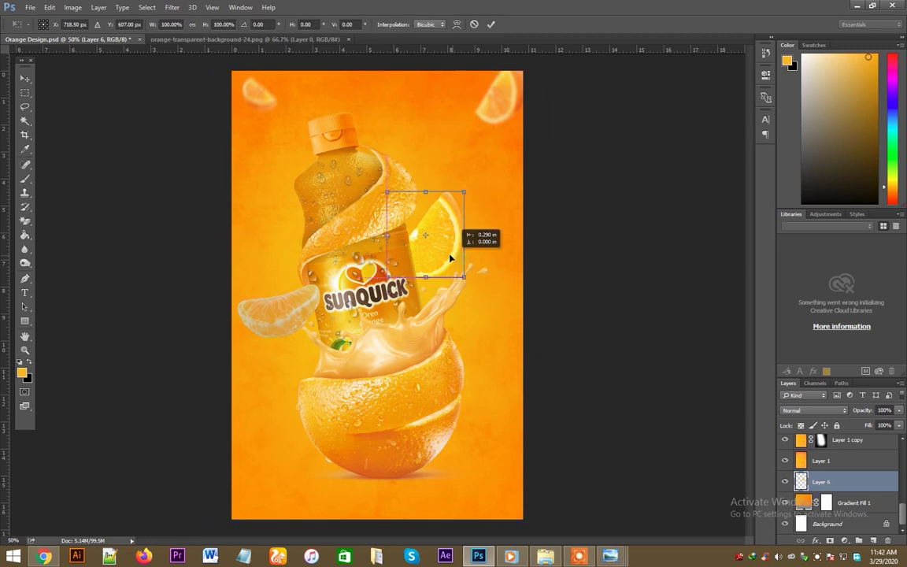
key(Return)
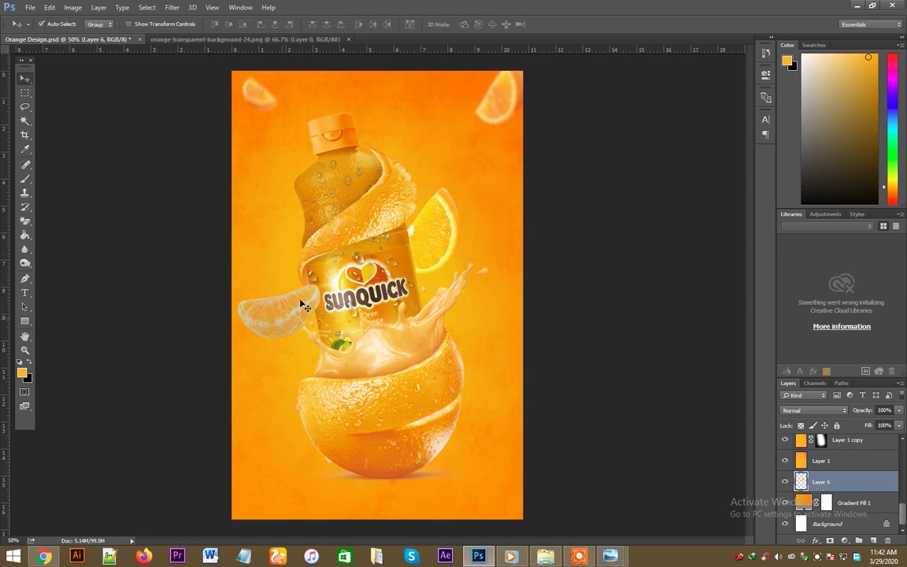
drag(283, 313, 439, 149)
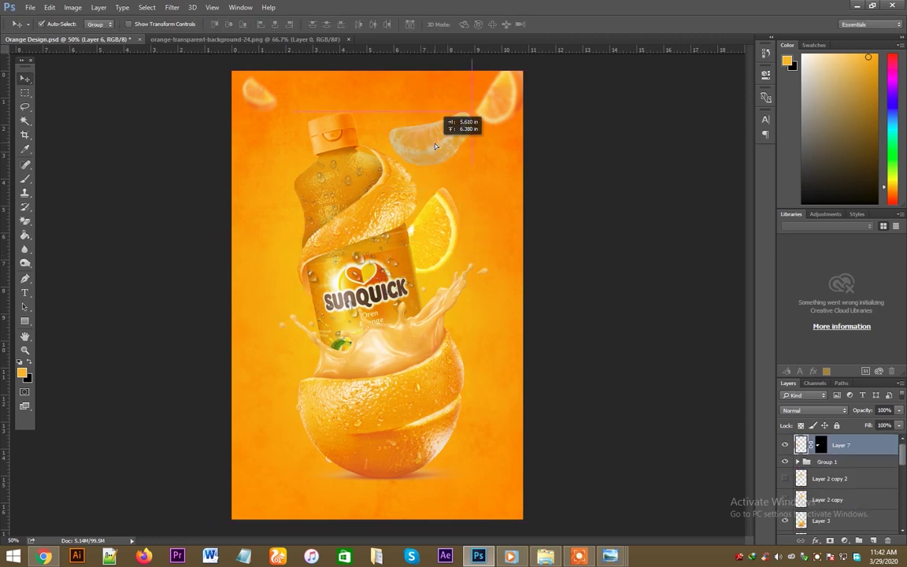
scroll(839, 502, down, 5)
- Duplicate the Layer 6 orange slice, shrink it, rotate about 30°, and place it at the left edge
click(829, 488)
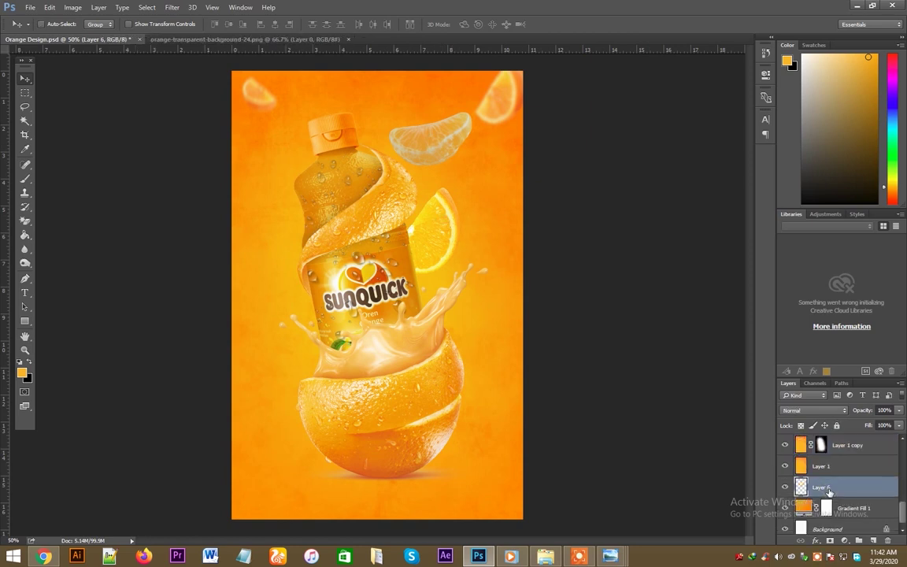
key(ctrl+bracketright)
key(ctrl+j)
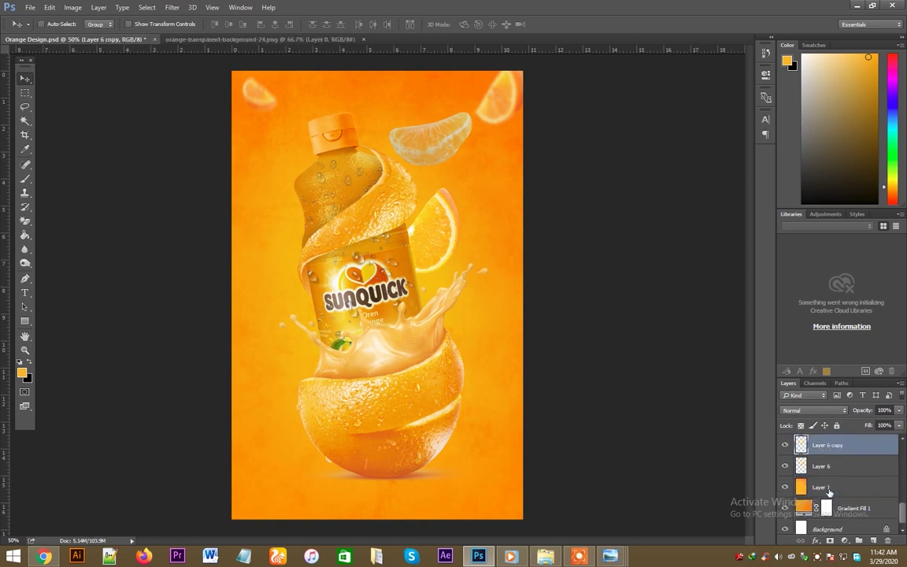
key(ctrl+t)
drag(421, 236, 421, 354)
drag(456, 441, 423, 486)
drag(398, 445, 288, 371)
drag(295, 430, 324, 417)
drag(307, 370, 269, 343)
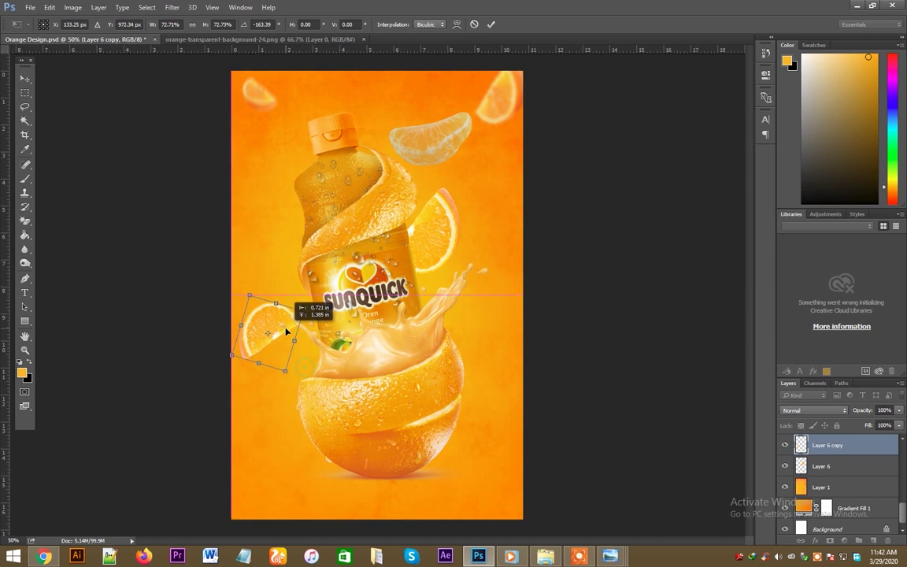
key(Return)
- Shrink the tangerine segment to about 74%, turn it about 57.5°, and place it beside the bottle cap
mouse_move(429, 143)
mouse_down()
mouse_move(265, 236)
mouse_move(257, 198)
mouse_up()
key(ctrl+t)
mouse_move(298, 224)
mouse_down()
mouse_move(299, 196)
mouse_move(211, 273)
mouse_up()
drag(247, 197, 254, 130)
mouse_move(287, 157)
mouse_down()
mouse_move(286, 142)
mouse_move(314, 161)
mouse_up()
key(Return)
drag(264, 135, 315, 149)
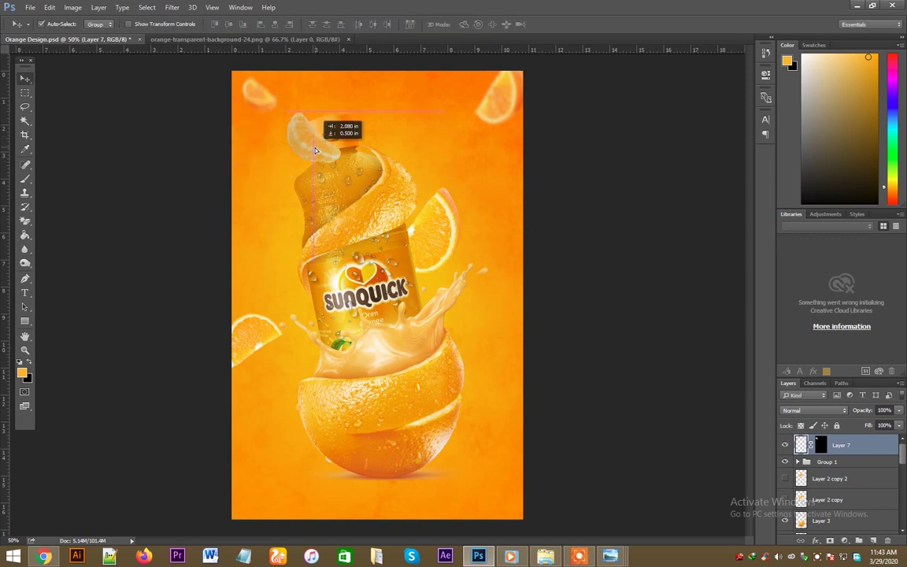
drag(317, 152, 287, 153)
key(ctrl+t)
key(Return)
- Rotate the right-hand orange slice about 5° and reposition it beside the bottle
drag(257, 95, 255, 93)
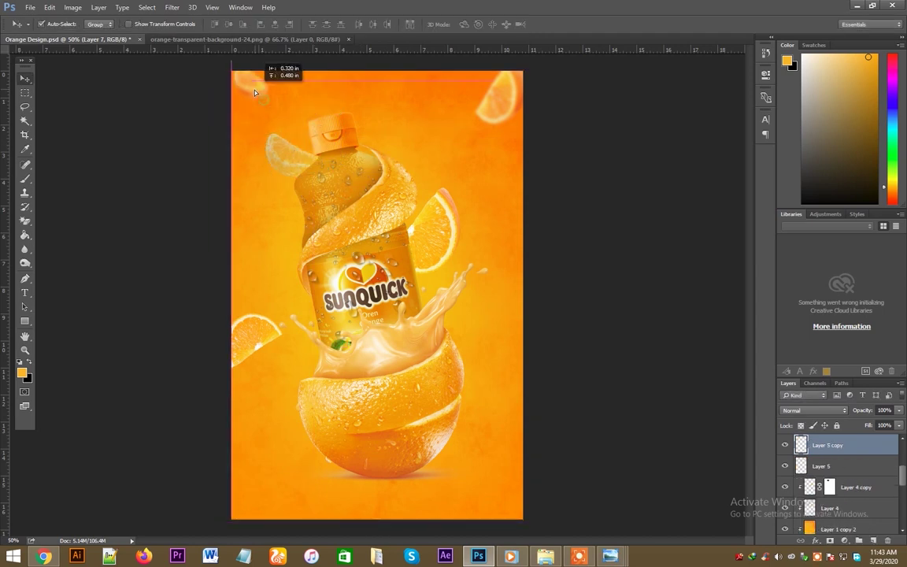
click(455, 216)
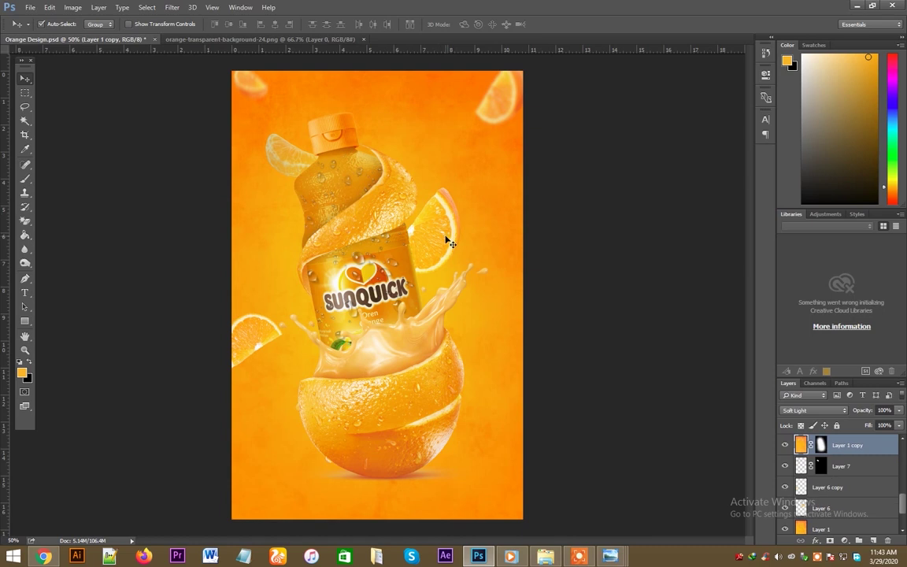
click(831, 487)
key(ctrl)
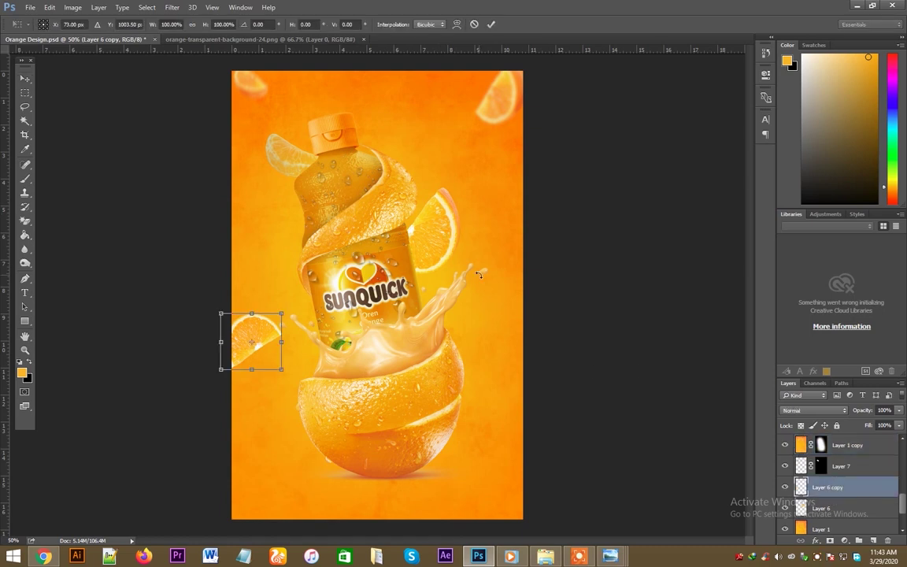
click(840, 507)
key(ctrl+t)
drag(510, 304, 522, 277)
drag(420, 246, 423, 255)
key(Return)
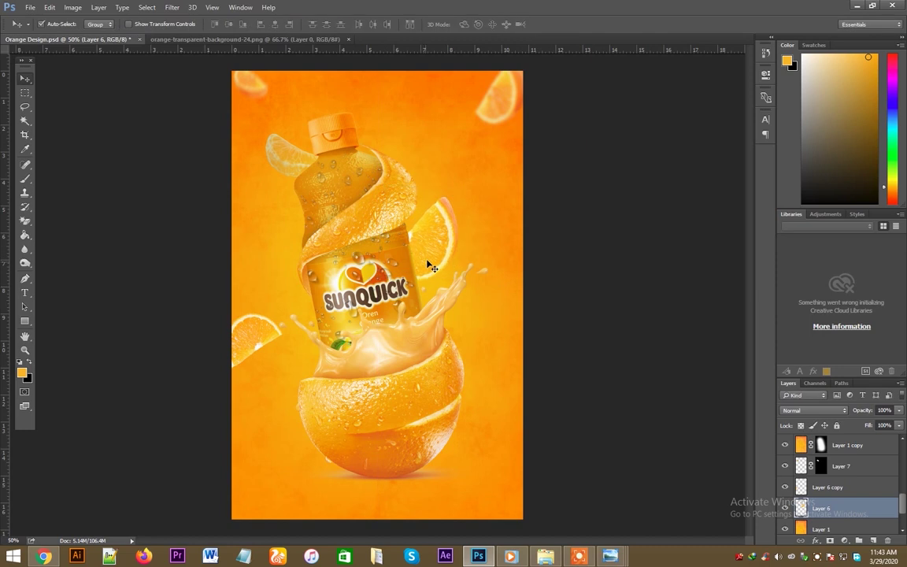
- Save the poster, nudge the top-right slice, and lower the slice beside the bottle's neck
ctrl+click(428, 260)
key(ctrl+s)
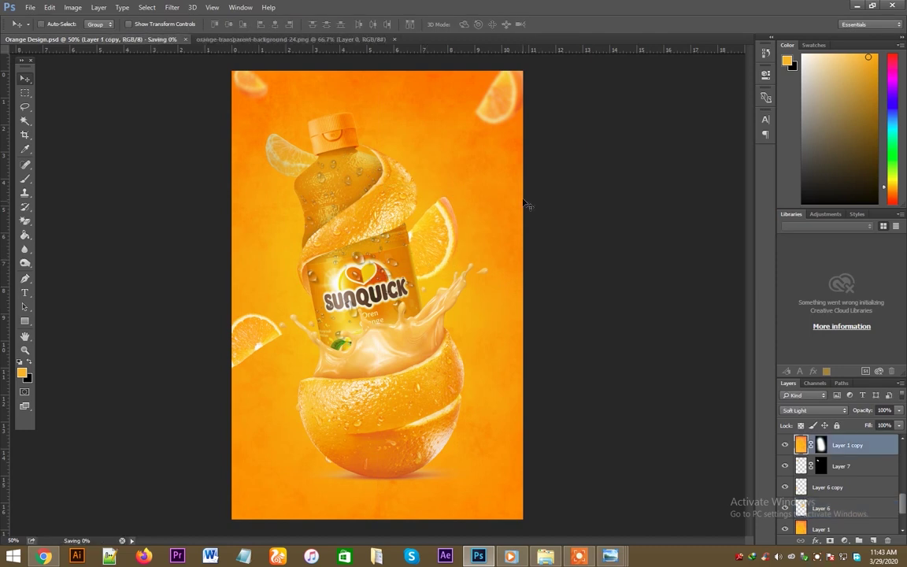
drag(499, 101, 492, 110)
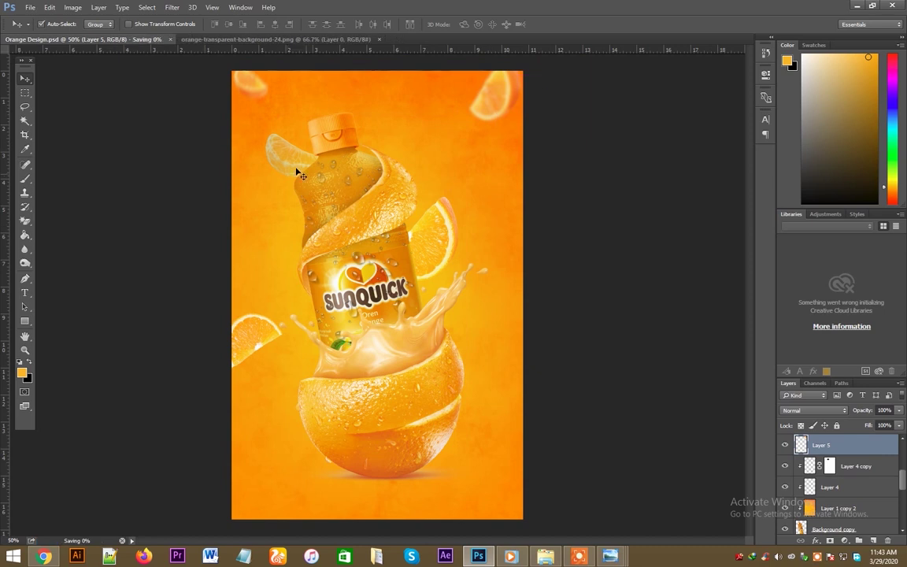
ctrl+click(268, 152)
click(838, 467)
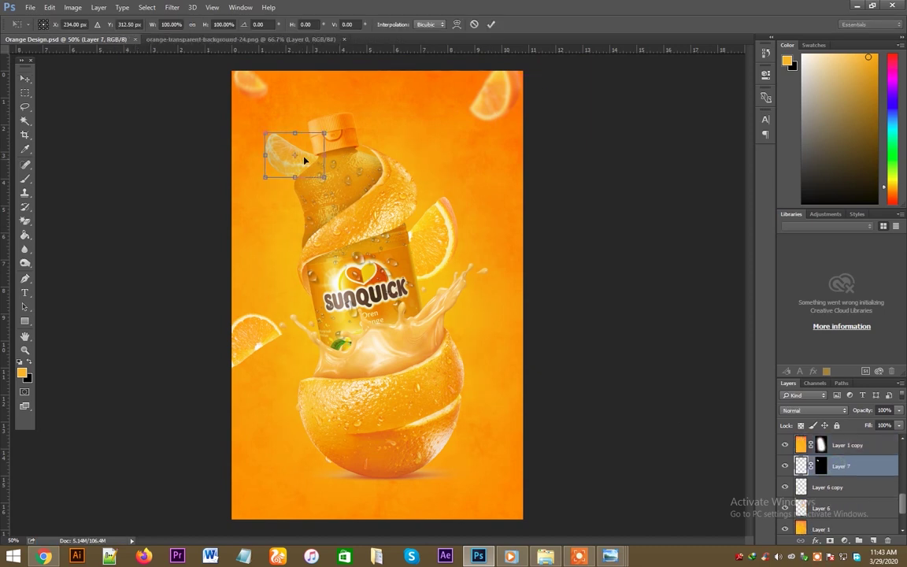
drag(303, 160, 305, 174)
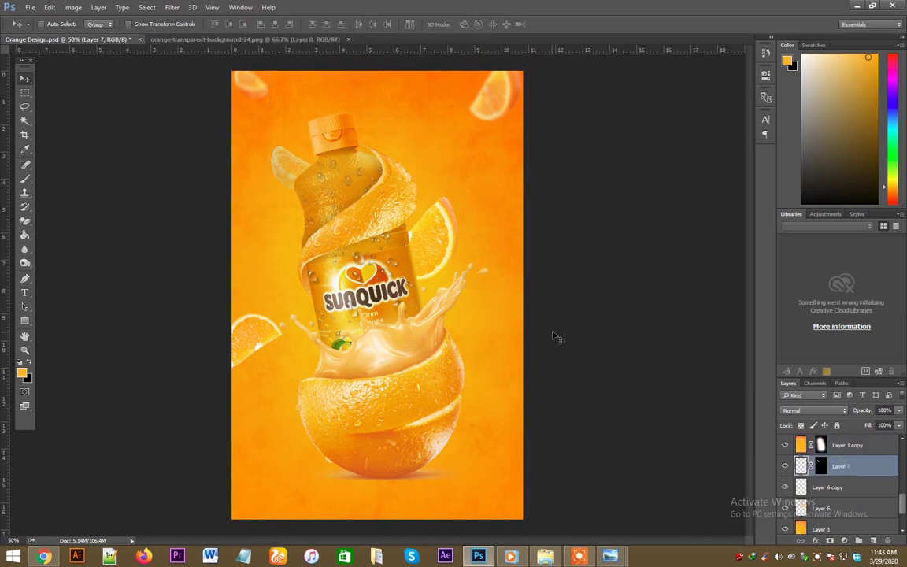
click(248, 39)
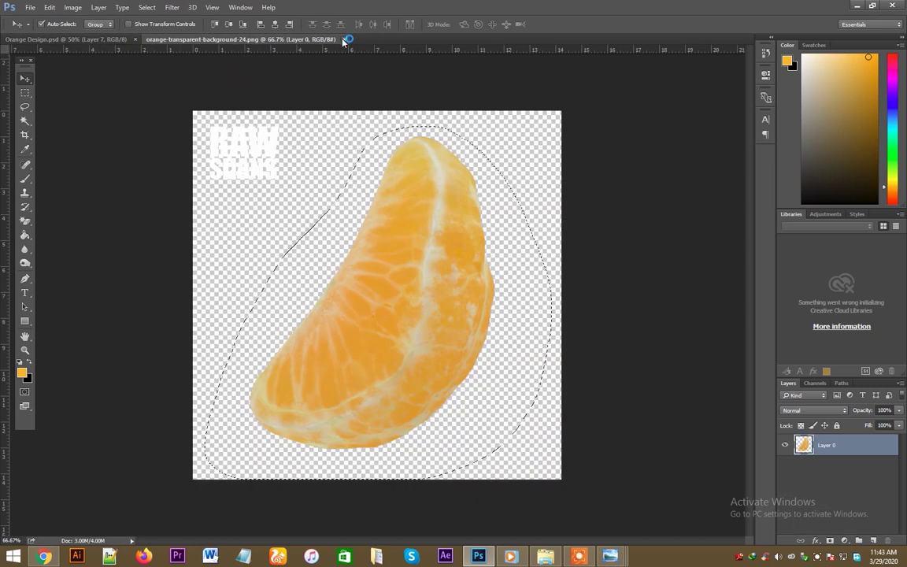
- Close the orange source image and clipart tab, and open the mandarin PNG full view in Chrome
click(349, 39)
click(44, 556)
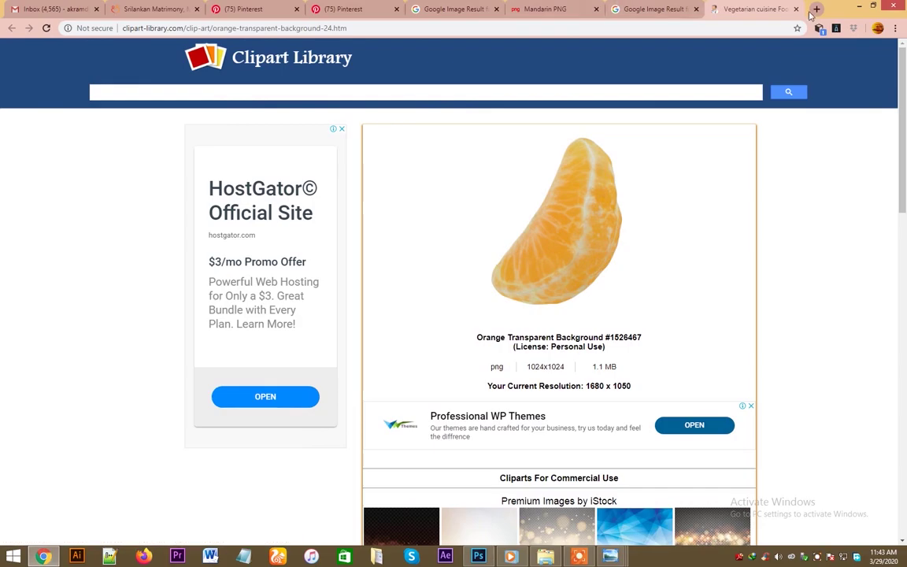
click(696, 8)
click(618, 9)
scroll(470, 181, down, 3)
scroll(470, 181, up, 3)
click(470, 178)
- Save mandarin_PNG51.png and open it in Photoshop
right_click(436, 297)
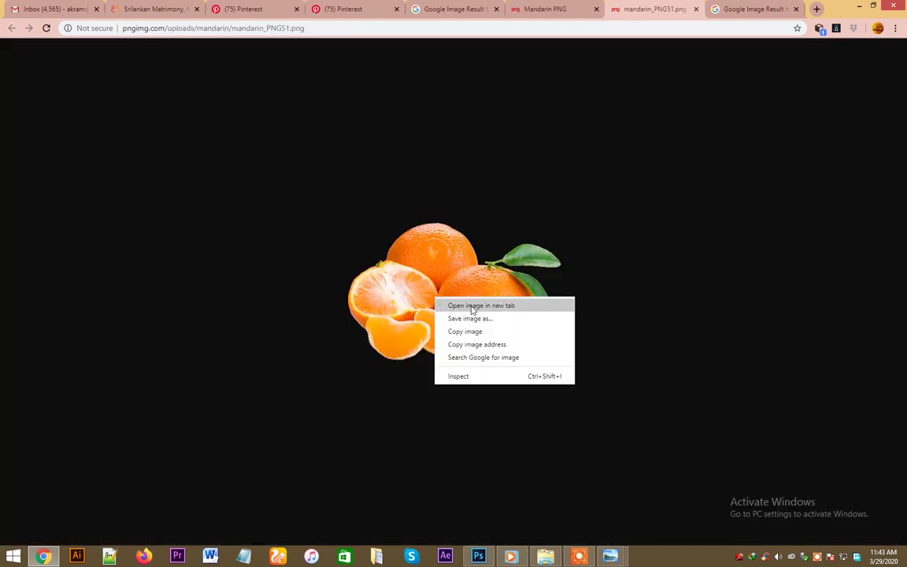
click(473, 316)
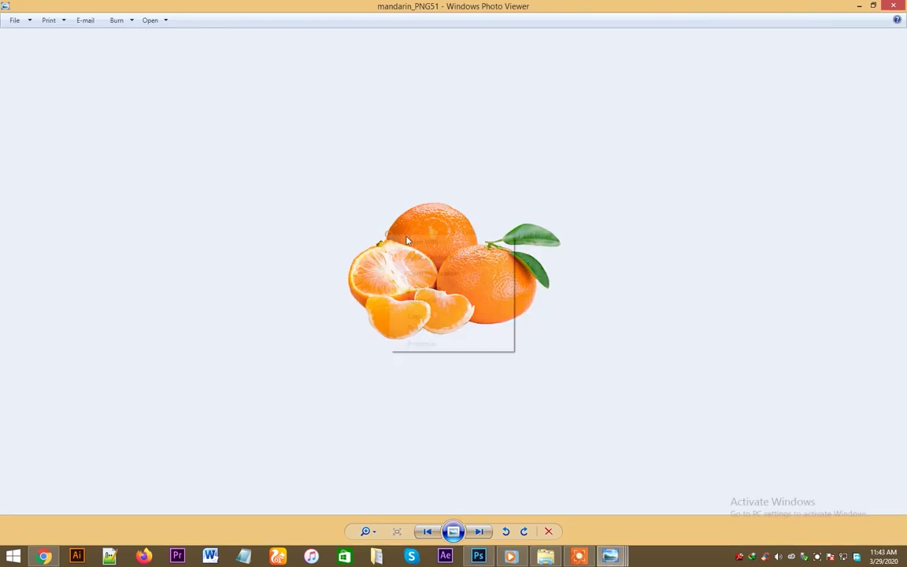
right_click(388, 234)
click(583, 324)
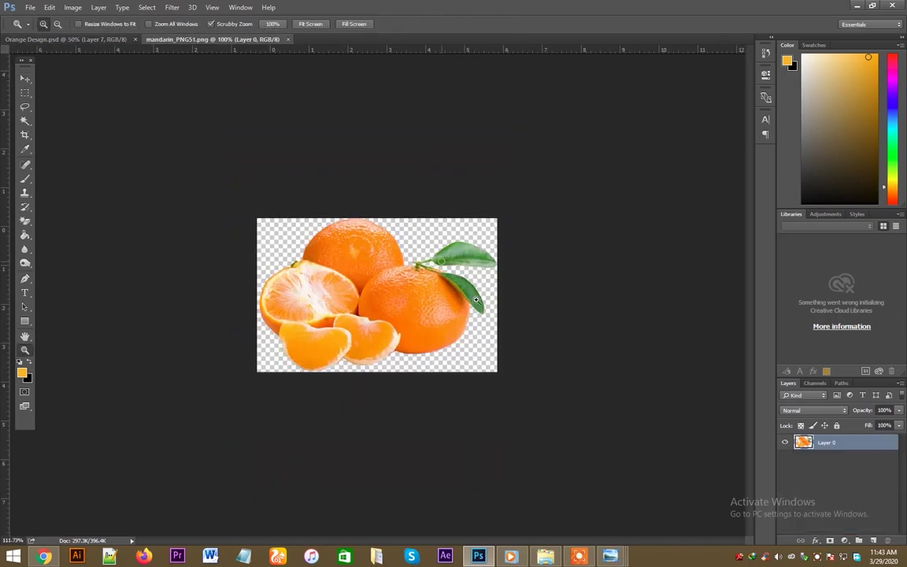
- Copy one lassoed green leaf into the poster as Layer 8, rotated about -65° beside the bottle neck
drag(628, 139, 653, 256)
key(ctrl+j)
key(v)
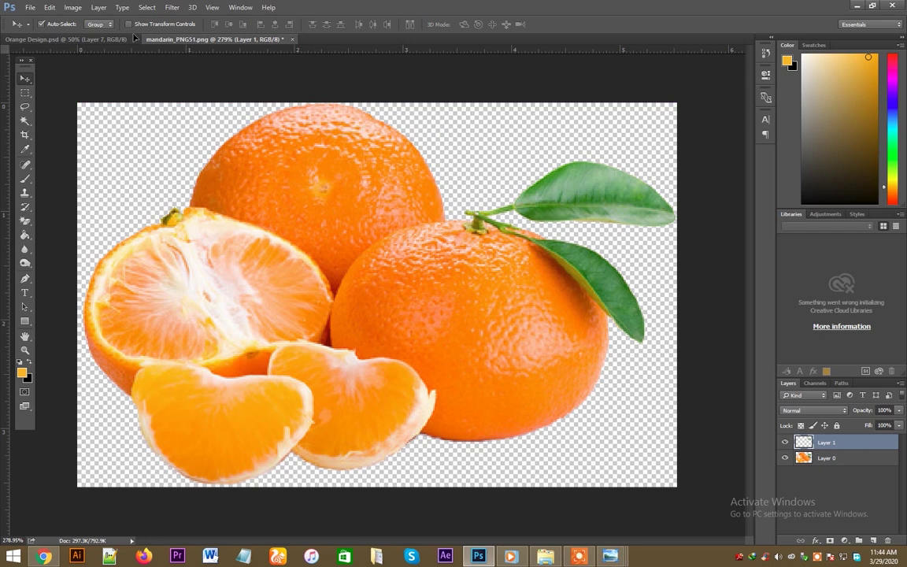
drag(123, 56, 253, 202)
key(ctrl+t)
drag(281, 242, 300, 192)
key(Return)
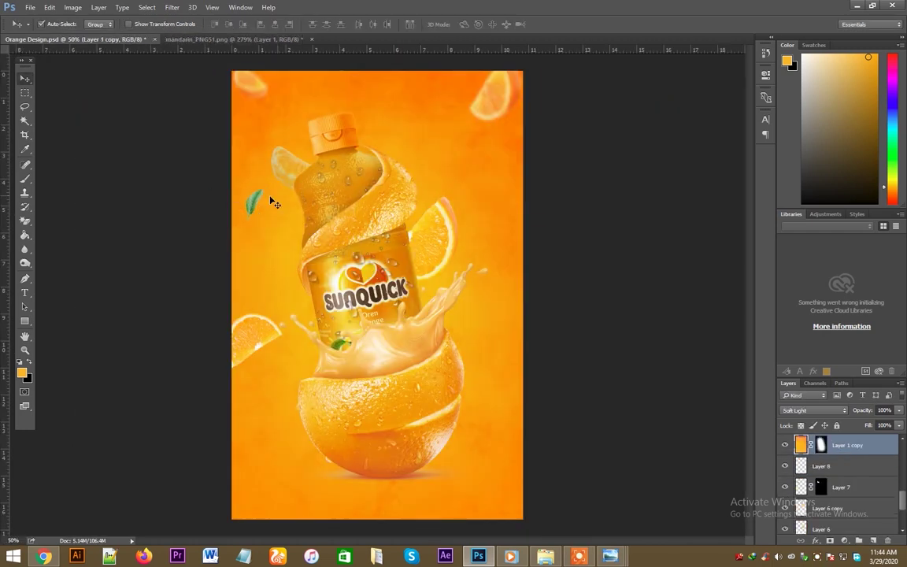
click(834, 466)
- Bring the leaf layer to the top of the stack and move it to the bottle's upper right
key(ctrl+t)
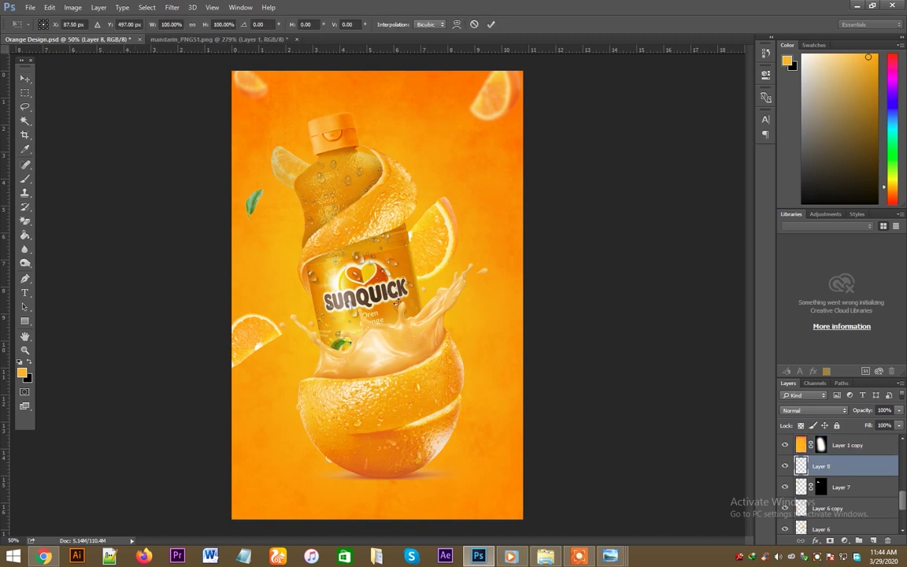
key(Return)
key(ctrl+shift+bracketright)
key(ctrl+t)
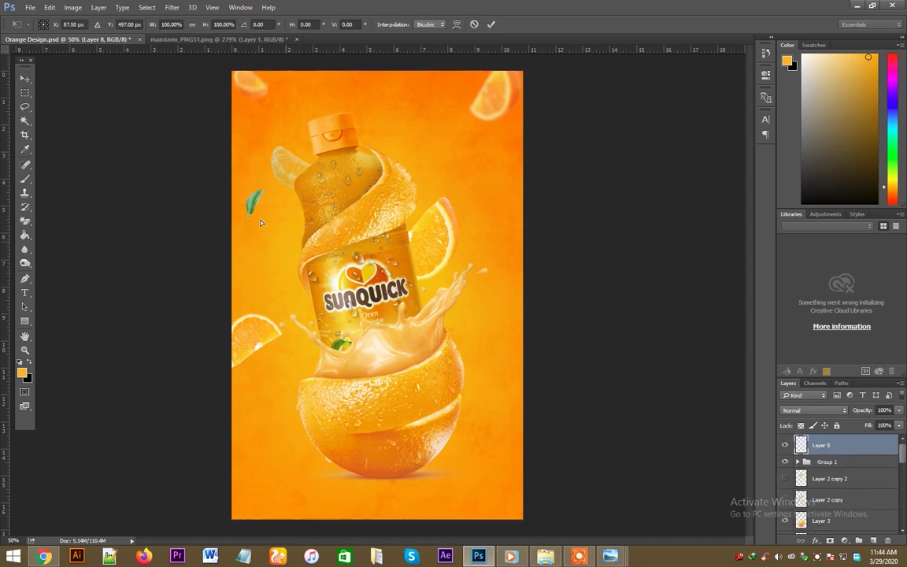
mouse_move(260, 222)
mouse_down()
mouse_move(446, 170)
mouse_move(429, 109)
mouse_move(305, 299)
mouse_move(315, 228)
mouse_up()
key(Return)
- Duplicate the leaf and rotate the copy about -35° beside SUNQUICK
key(ctrl+t)
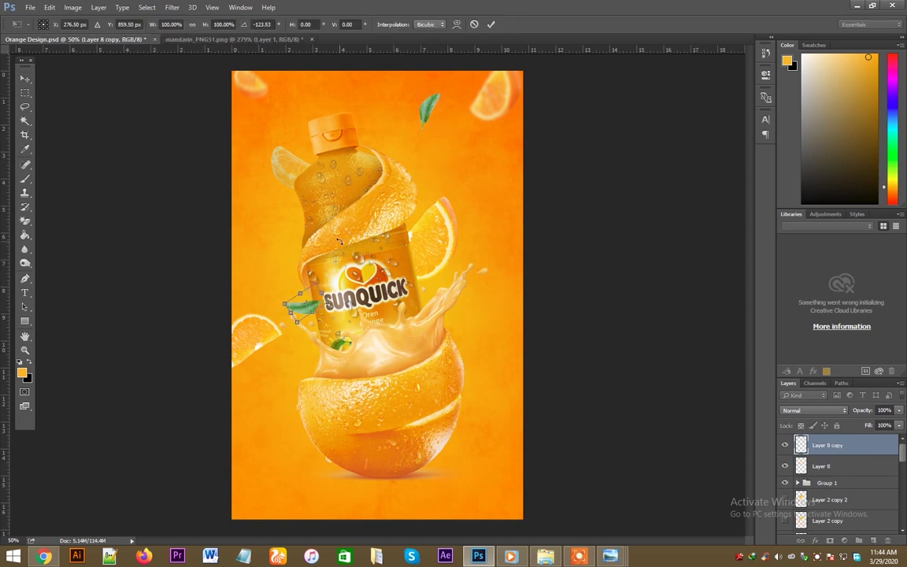
key(Return)
drag(321, 319, 344, 314)
key(ctrl+t)
key(Return)
key(ctrl+j)
- Place another leaf copy at the upper left, rotated to about 44°
drag(286, 274, 240, 200)
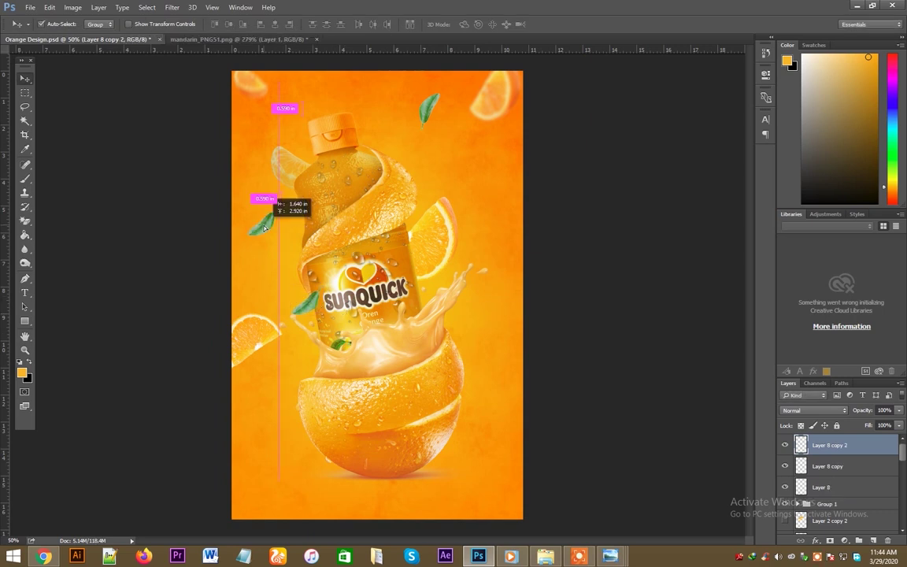
key(ctrl+t)
drag(286, 256, 275, 260)
mouse_move(260, 221)
mouse_down()
mouse_move(244, 205)
mouse_move(260, 203)
mouse_up()
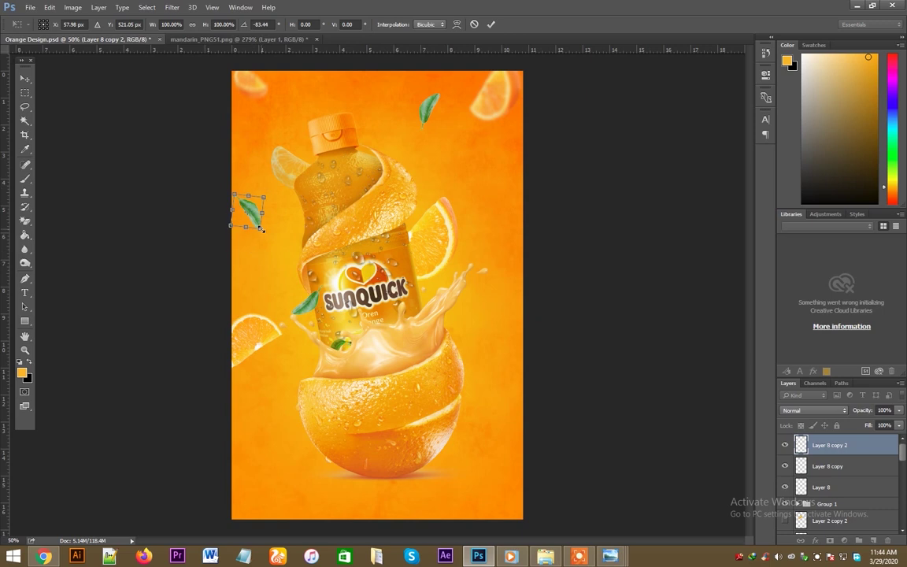
key(Return)
- Place a leaf copy at the bottom right, enlarged to about 115% and slightly rotated
mouse_move(250, 211)
mouse_down()
mouse_move(250, 226)
mouse_move(490, 460)
mouse_up()
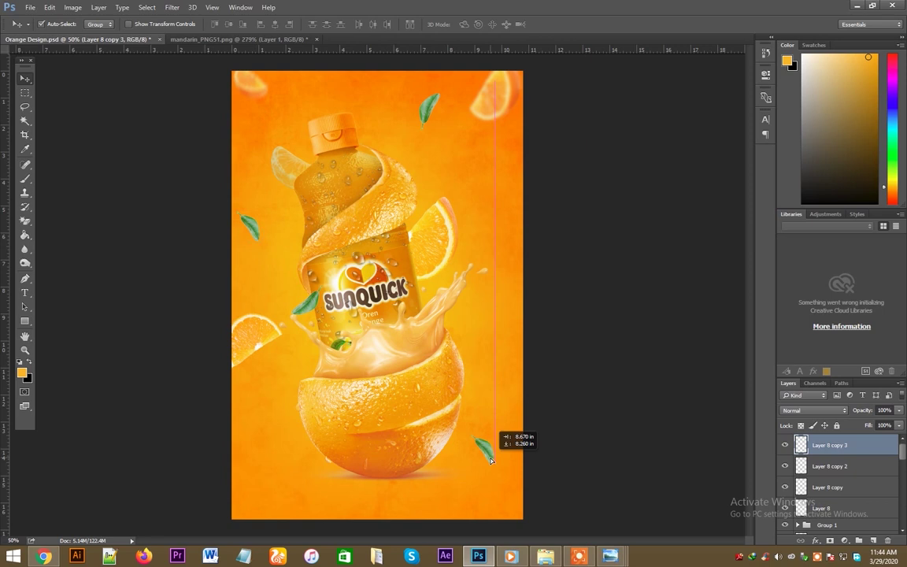
key(ctrl+t)
drag(468, 465, 462, 466)
key(Return)
click(172, 7)
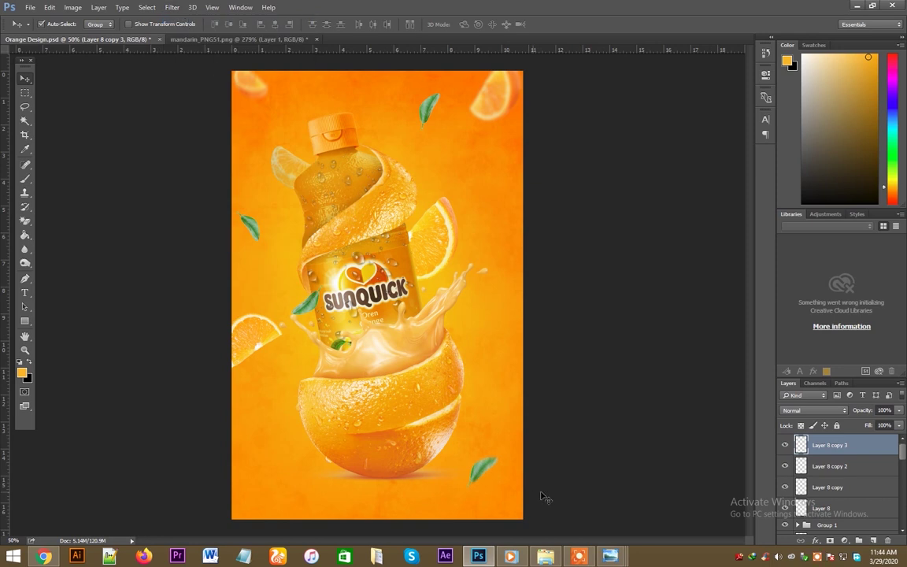
key(ctrl+t)
drag(542, 496, 536, 486)
key(Return)
- Fine-tune the left-edge leaf and the top leaf positions slightly up and left
drag(262, 233, 252, 238)
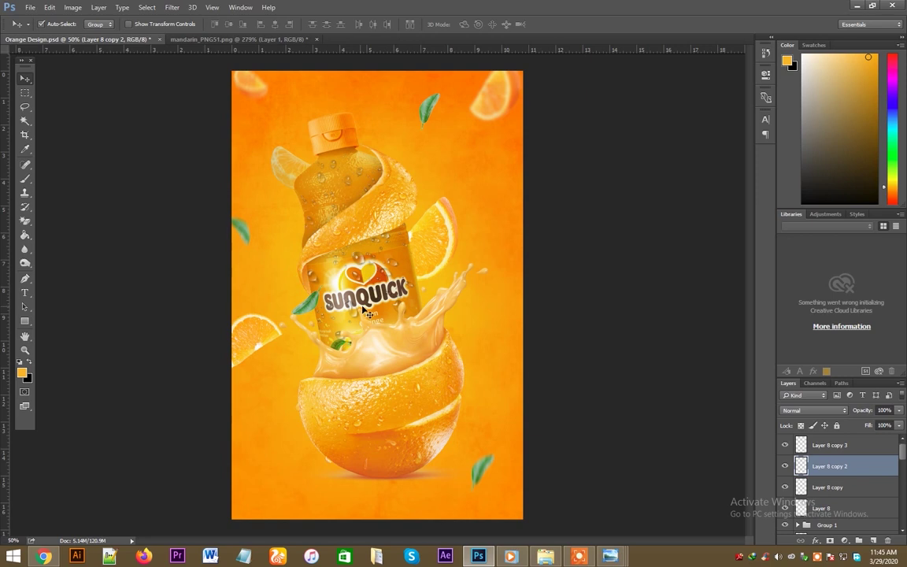
click(429, 110)
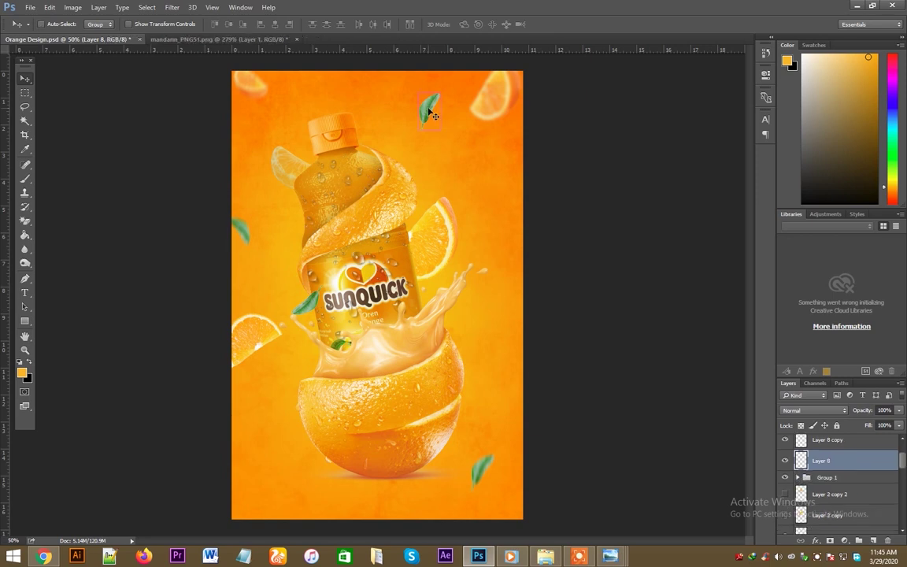
drag(437, 108, 433, 99)
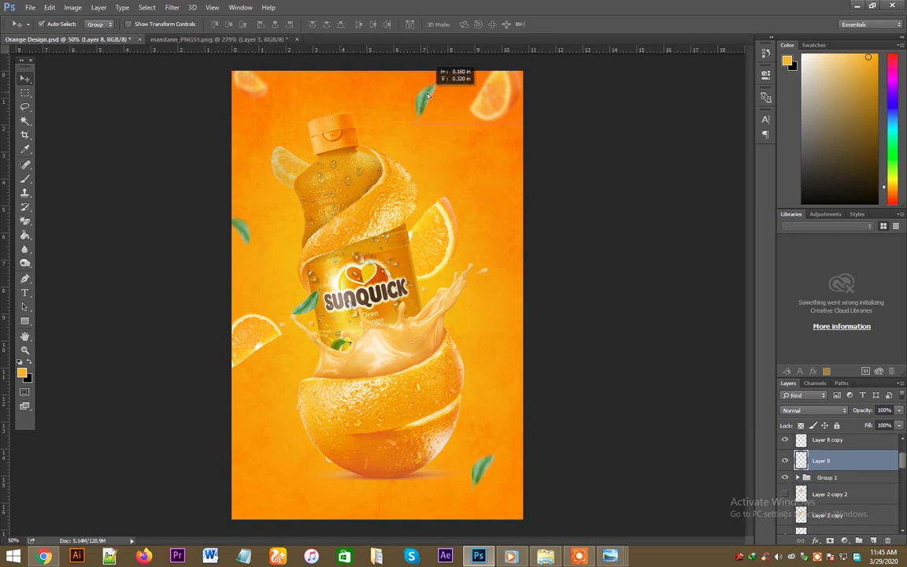
- Delete the orange slice's mask and scale a duplicate down to 46% above the bottle
click(291, 173)
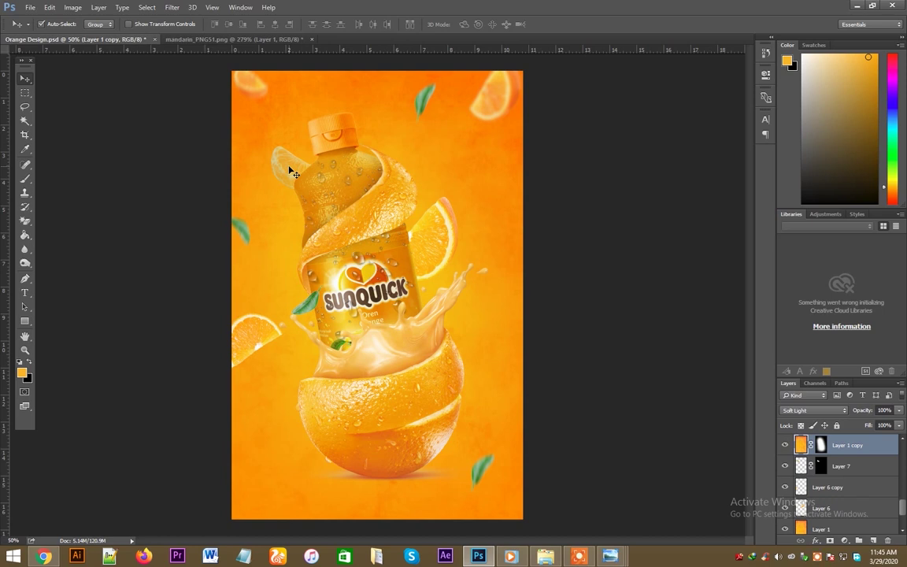
click(841, 469)
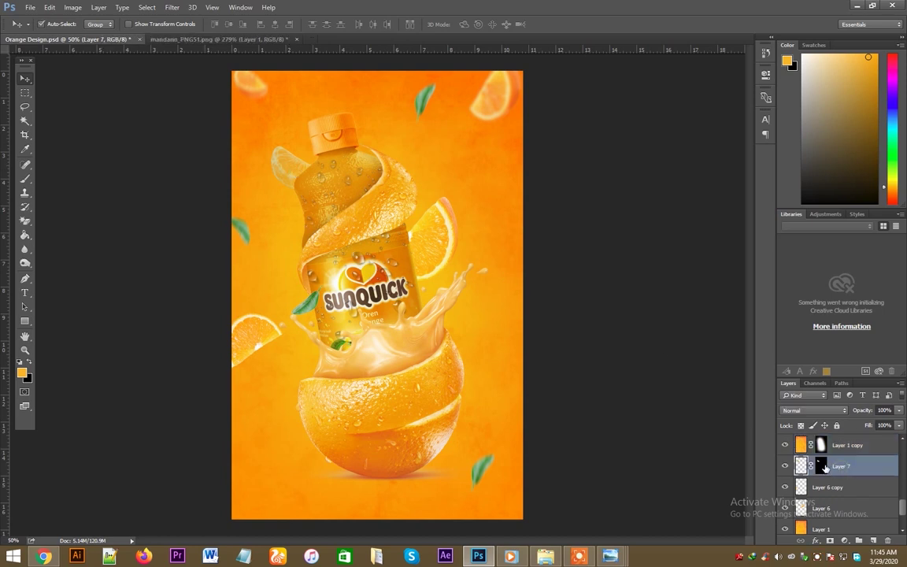
right_click(823, 468)
click(795, 385)
key(ctrl+j)
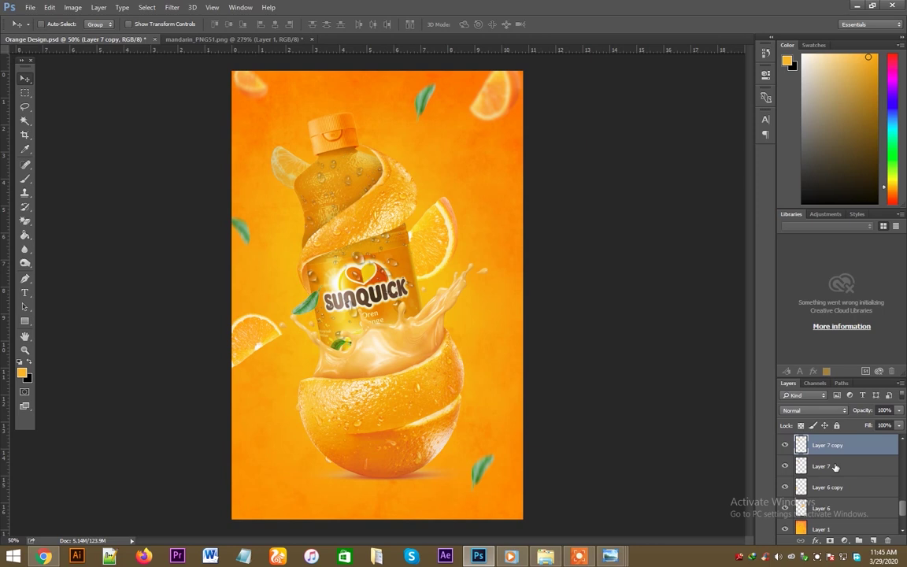
key(ctrl+t)
mouse_move(354, 121)
mouse_down()
mouse_move(322, 93)
mouse_move(344, 101)
mouse_up()
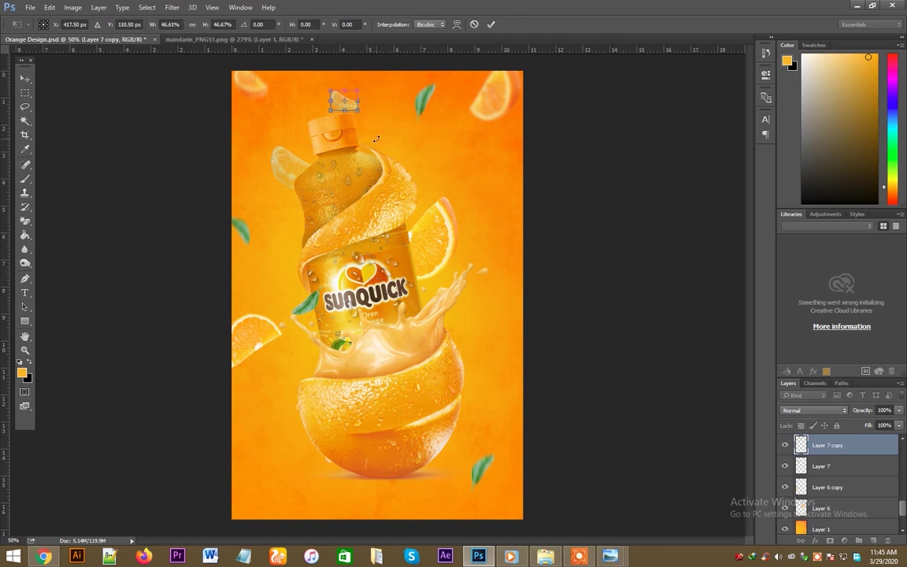
key(Return)
- Move the small slice above the colour overlay layer and position it over the bottle cap
click(355, 105)
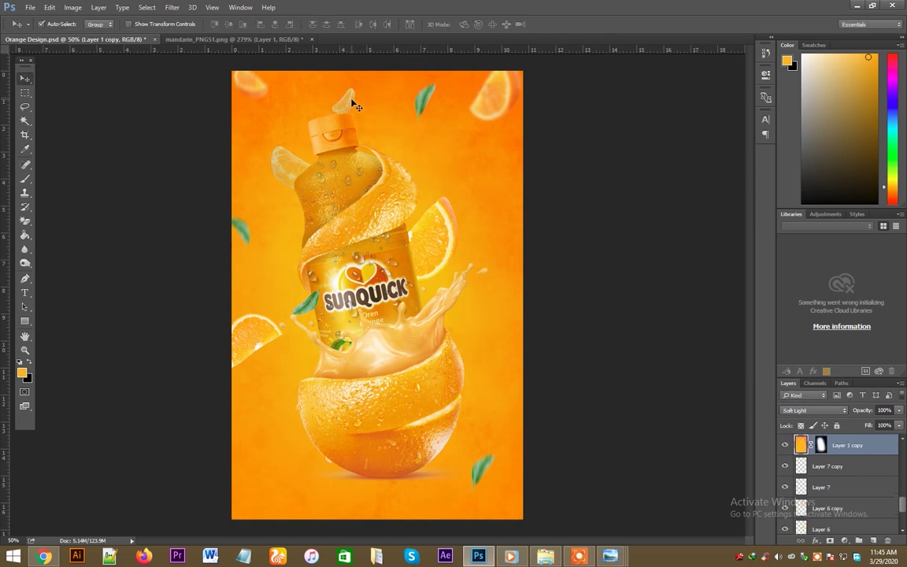
drag(823, 470, 826, 441)
key(ctrl+t)
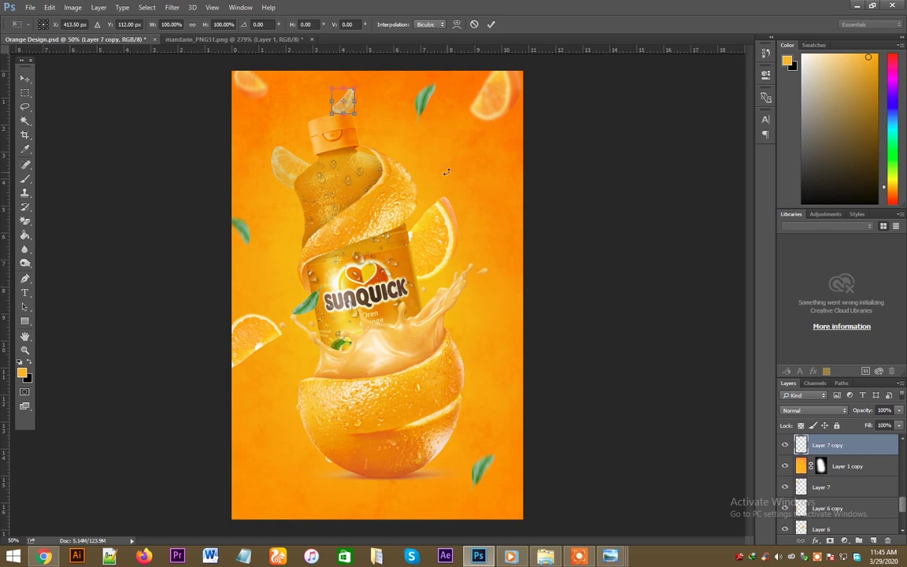
mouse_move(336, 115)
mouse_down()
mouse_move(379, 101)
mouse_move(369, 99)
mouse_move(375, 80)
mouse_up()
key(Return)
- Lower the top leaf, add a leaf copy on the bottle neck, and save
drag(427, 94, 423, 107)
mouse_move(500, 308)
mouse_down()
mouse_move(317, 163)
mouse_move(374, 202)
mouse_up()
drag(325, 157, 342, 146)
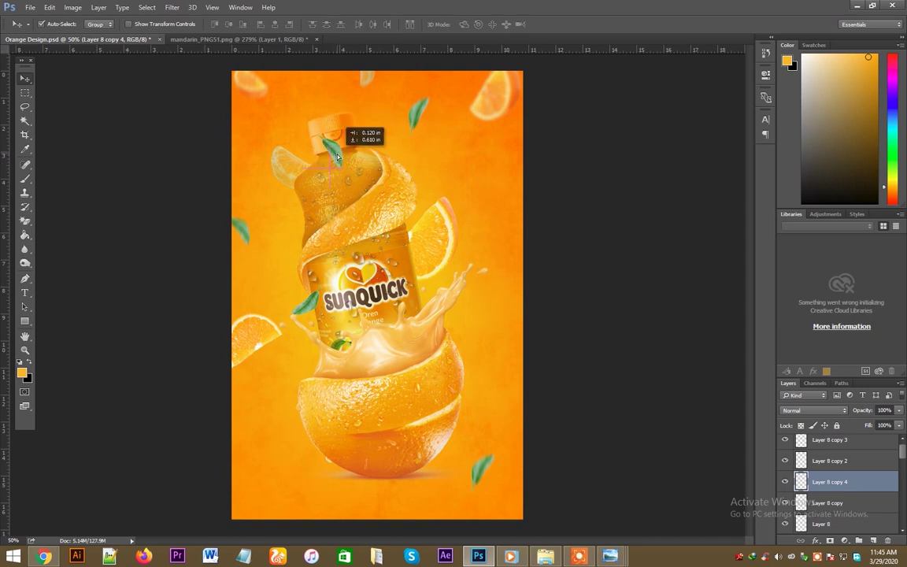
key(ctrl+s)
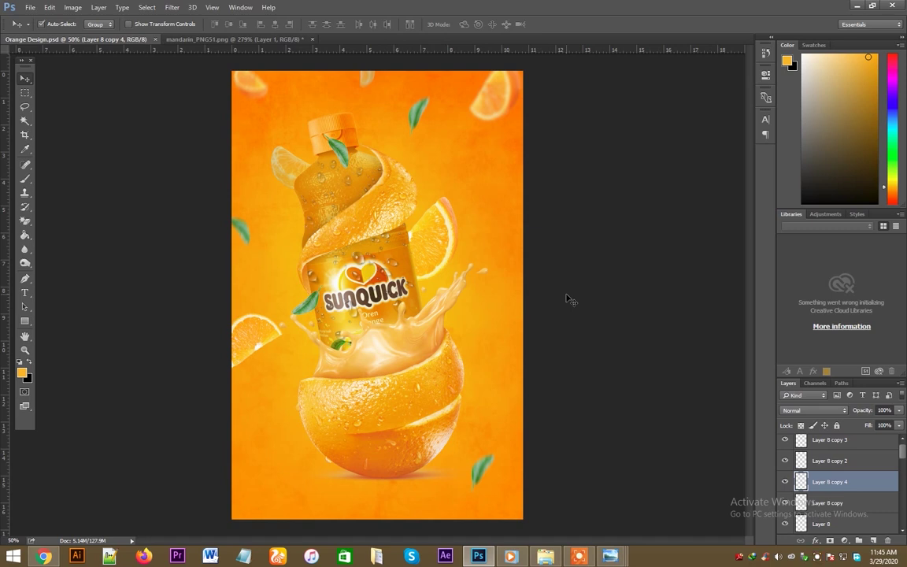
- Discard a trial slice copy, then add a small shrunken leaf at the lower left
mouse_move(370, 81)
mouse_down()
mouse_move(266, 411)
mouse_move(315, 432)
mouse_move(267, 425)
mouse_move(265, 442)
mouse_up()
key(ctrl+t)
key(Return)
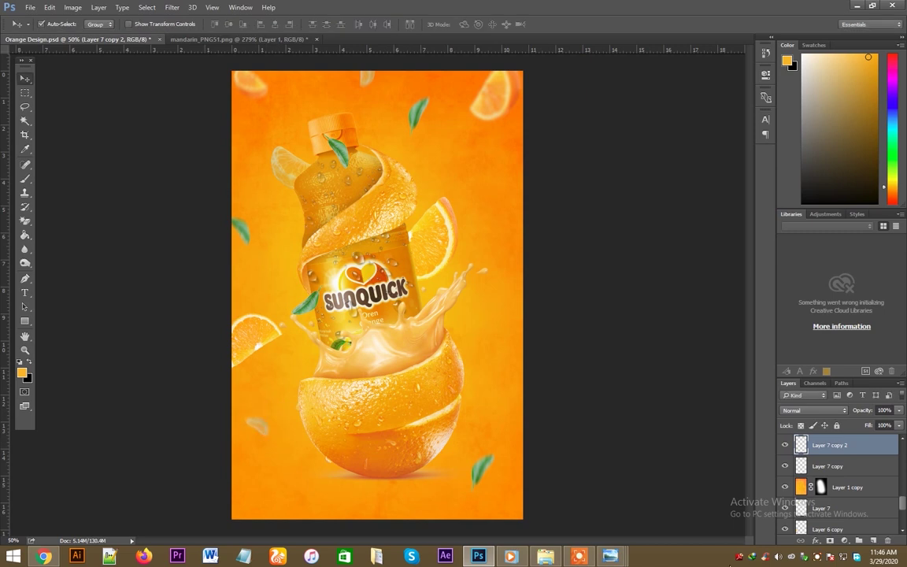
key(Delete)
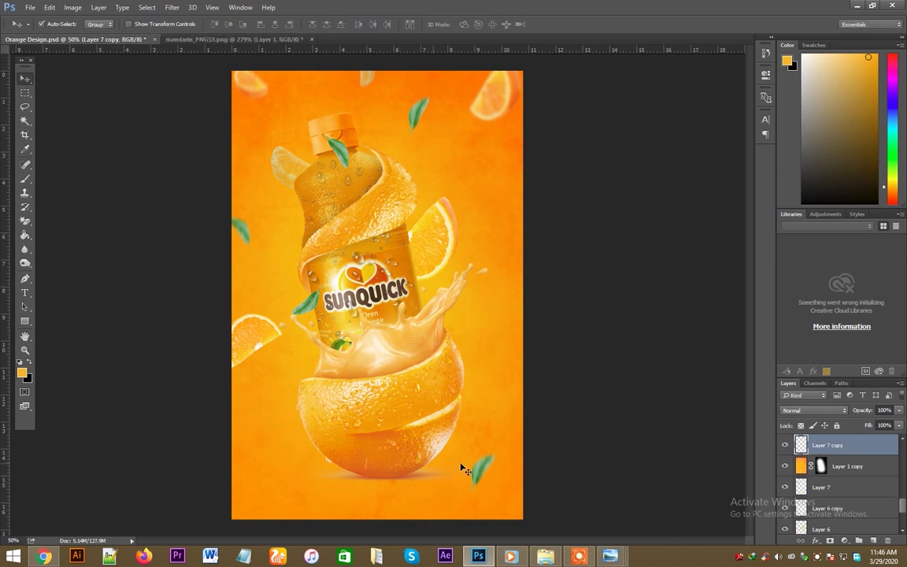
key(ctrl+t)
mouse_move(296, 457)
mouse_down()
mouse_move(272, 442)
mouse_move(254, 412)
mouse_up()
key(Return)
drag(332, 153, 336, 156)
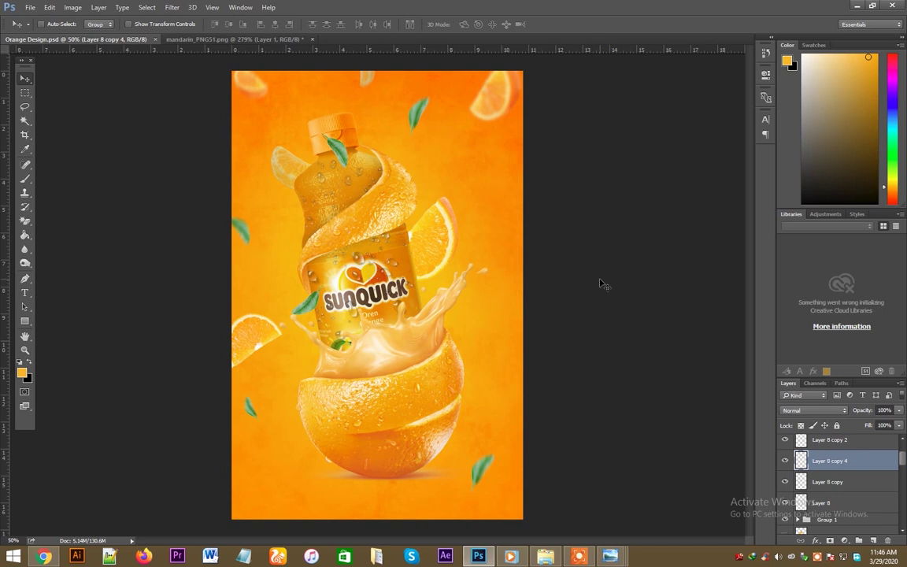
- Open Blending Options for Background copy and add an enlarged Inner Shadow
scroll(835, 472, down, 3)
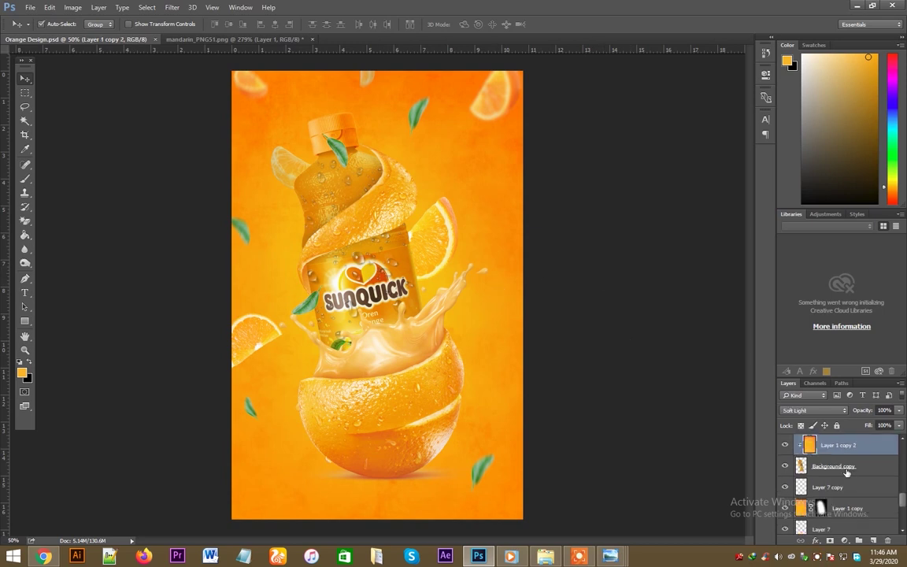
right_click(833, 466)
click(718, 62)
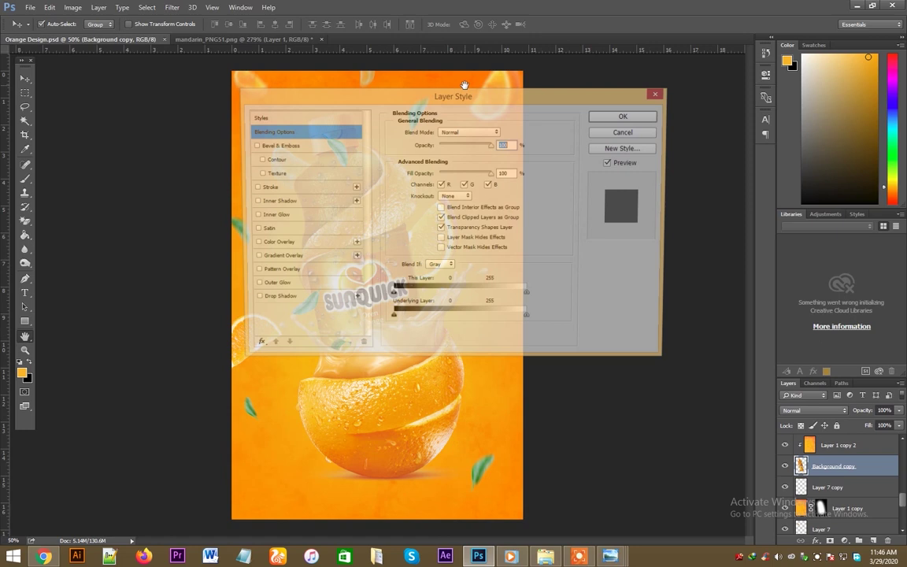
drag(451, 88, 854, 86)
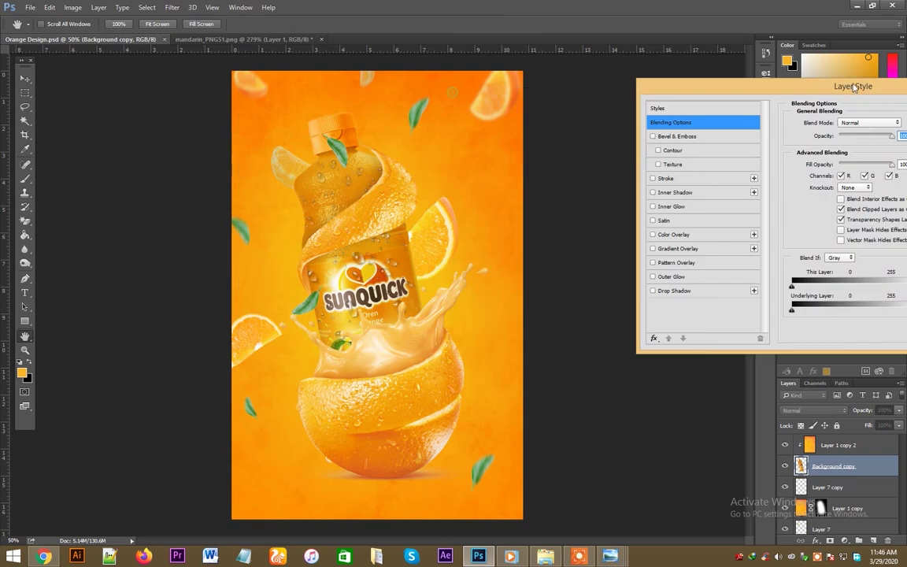
click(679, 193)
drag(816, 87, 640, 100)
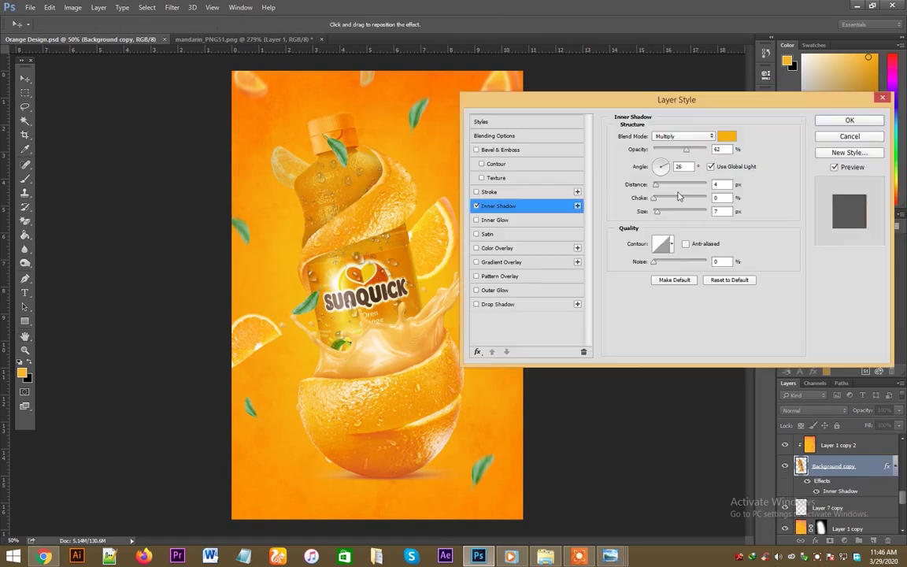
drag(658, 214, 674, 217)
- Give the inner shadow a yellow colour sampled from the poster and Lighten blend mode
click(723, 138)
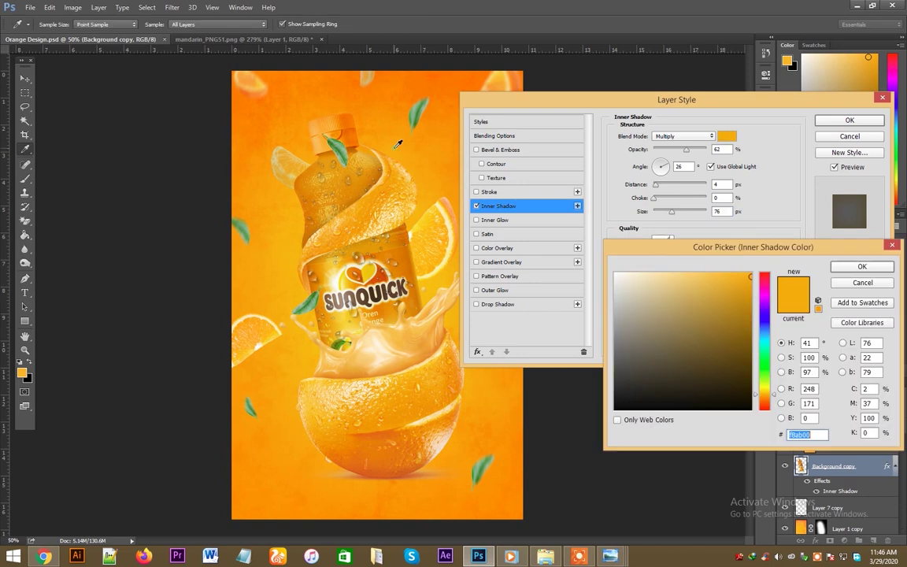
click(421, 230)
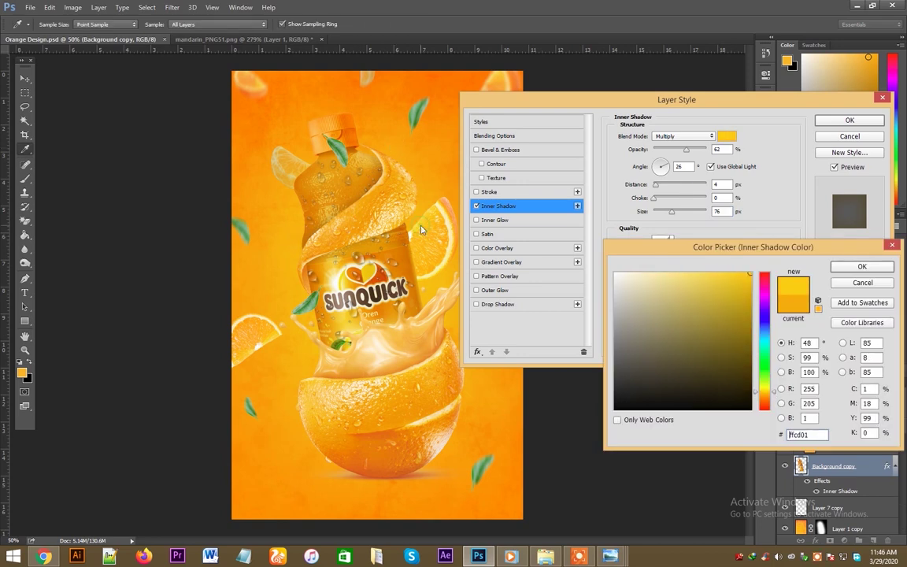
click(862, 266)
click(477, 206)
click(476, 206)
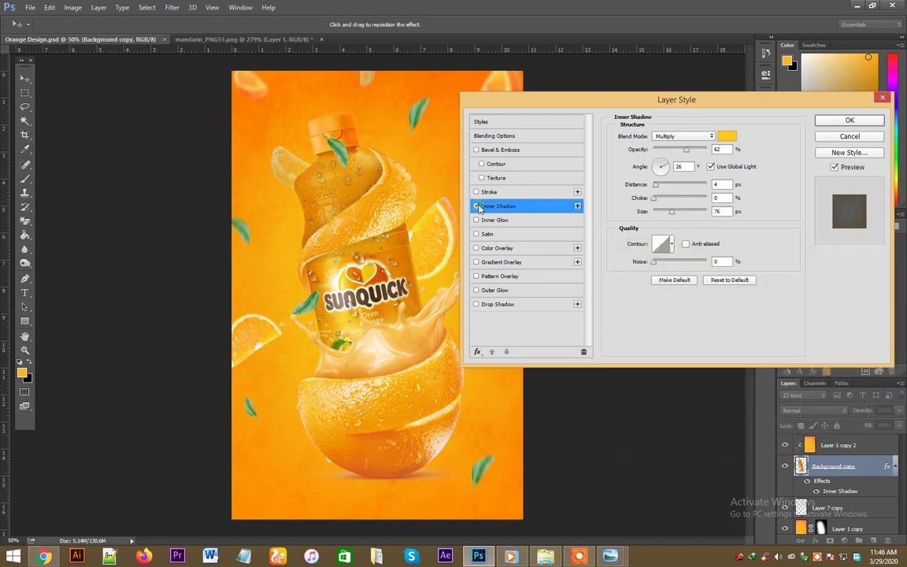
click(477, 206)
click(683, 139)
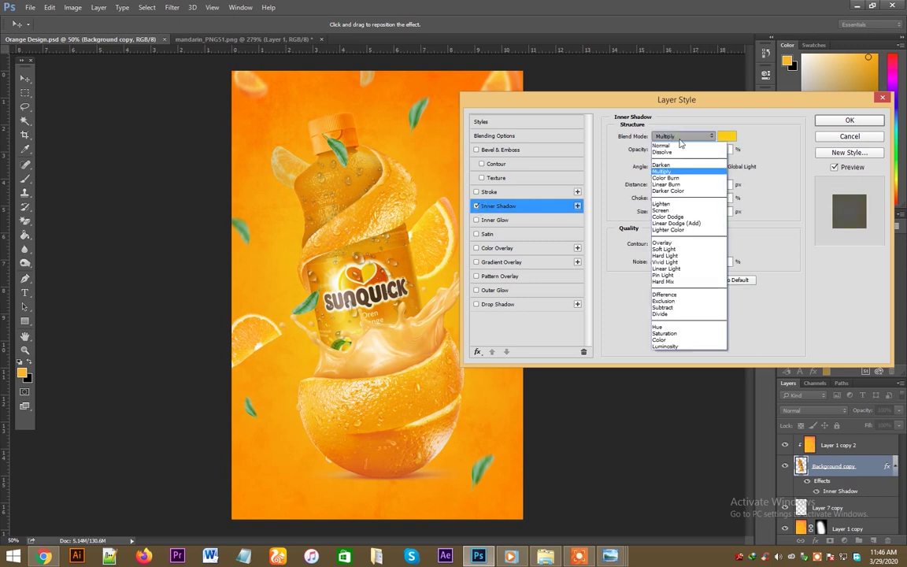
click(669, 205)
click(476, 207)
click(477, 206)
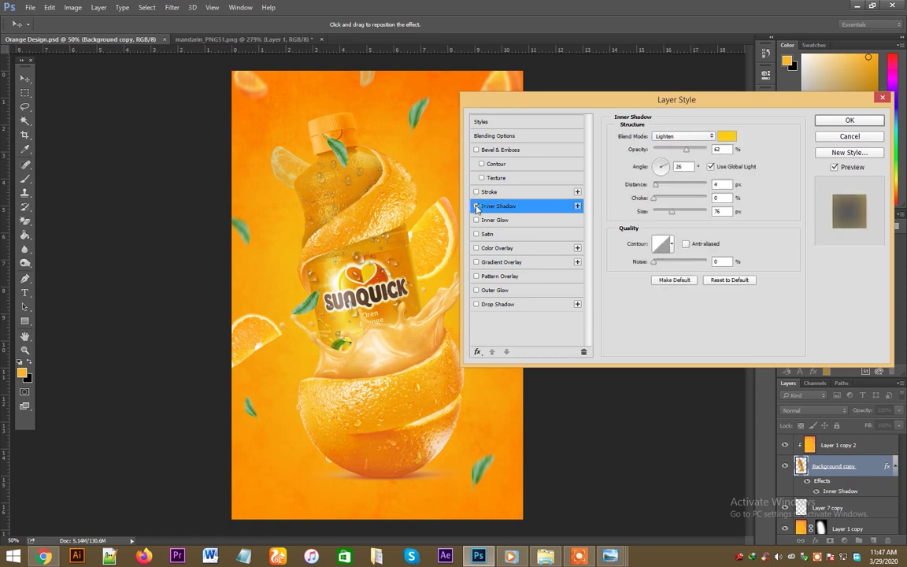
click(476, 206)
click(476, 206)
- Try a wide orange Outer Glow, then switch it off and apply the style
click(476, 290)
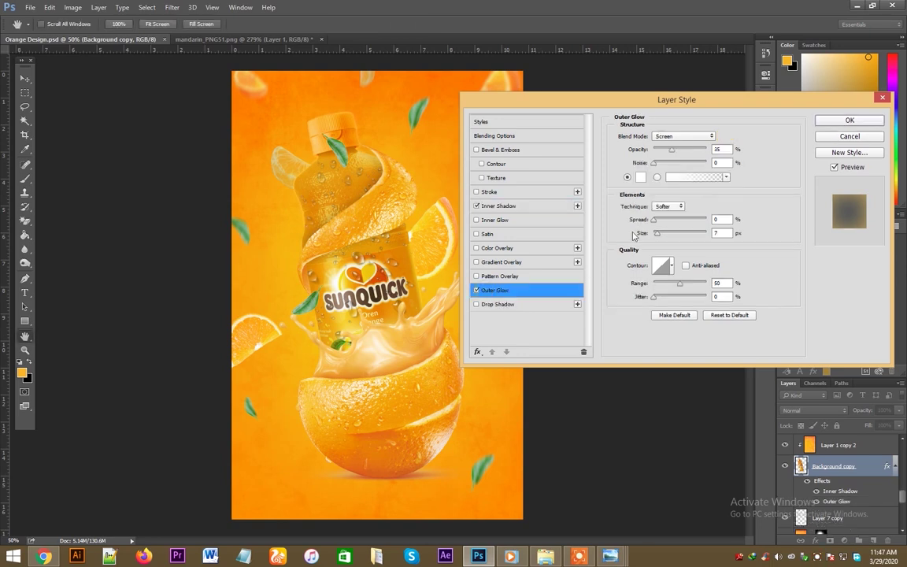
drag(655, 234, 662, 236)
click(639, 177)
click(300, 210)
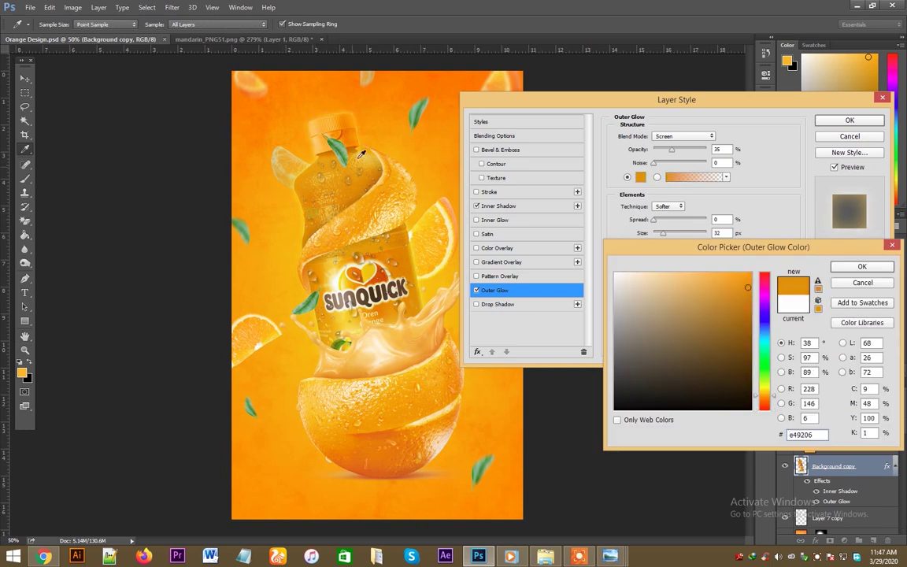
click(861, 266)
drag(664, 234, 682, 238)
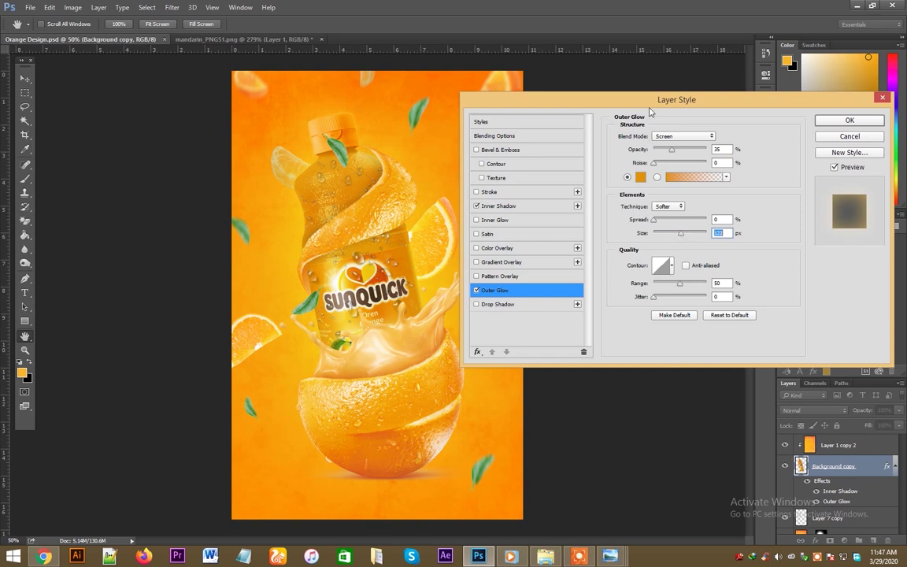
drag(649, 109, 698, 95)
click(525, 280)
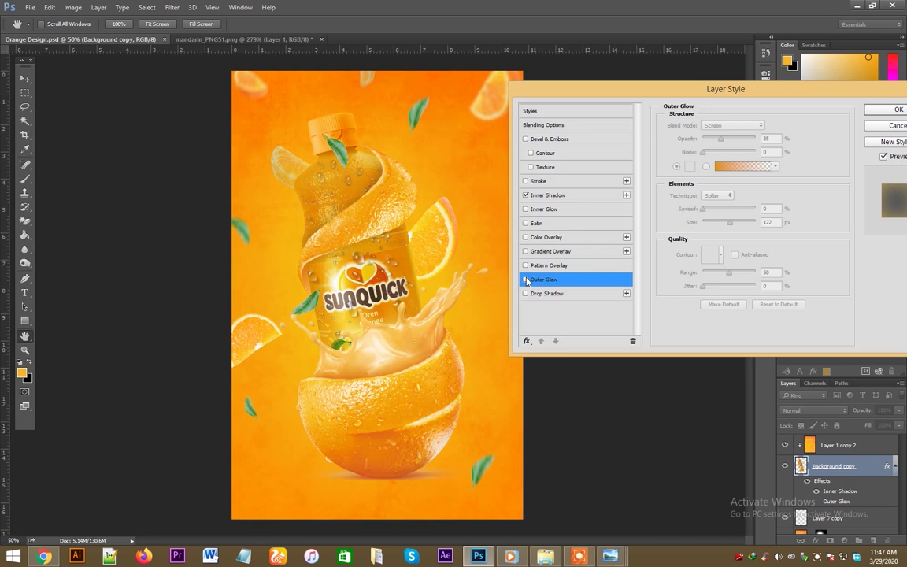
click(525, 280)
click(899, 127)
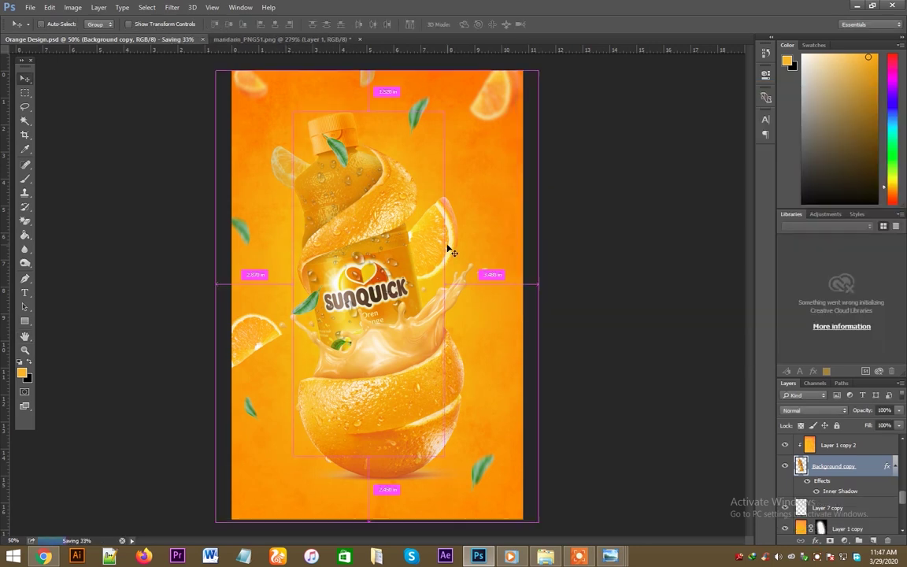
- Create clipped Layer 4 with lowered fill, test a copy's blend mode, then delete the copy
key(ctrl+shift+alt+n)
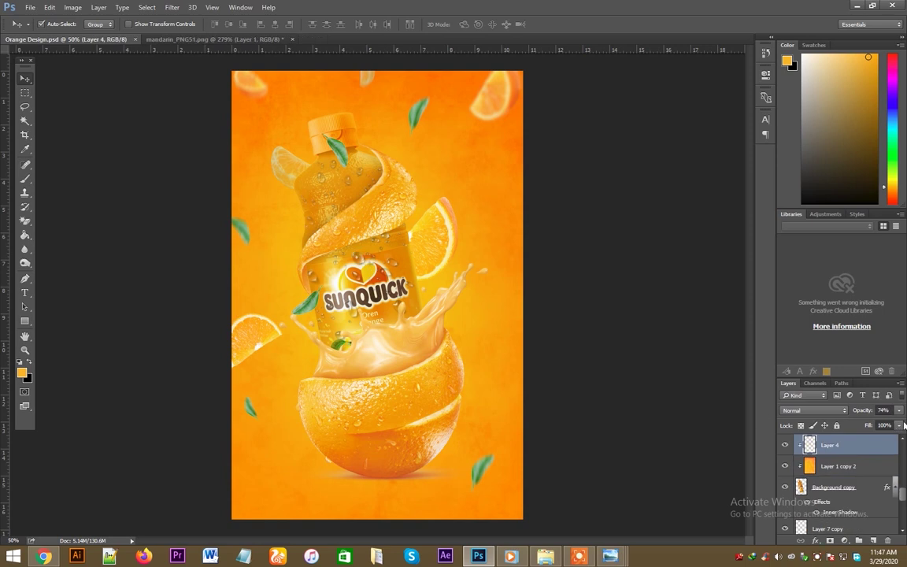
click(899, 425)
mouse_move(898, 437)
mouse_down()
mouse_move(868, 445)
mouse_move(889, 437)
mouse_up()
key(ctrl+j)
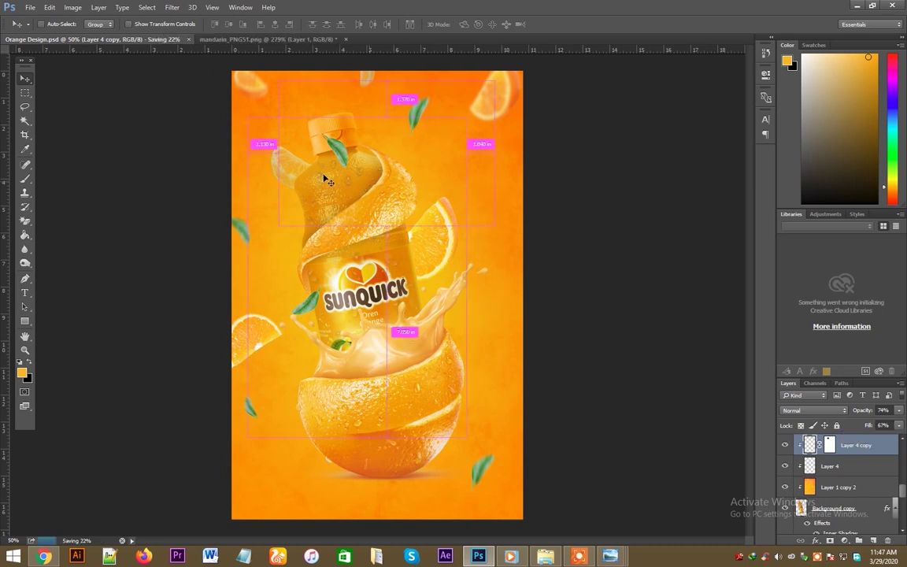
click(824, 412)
click(799, 337)
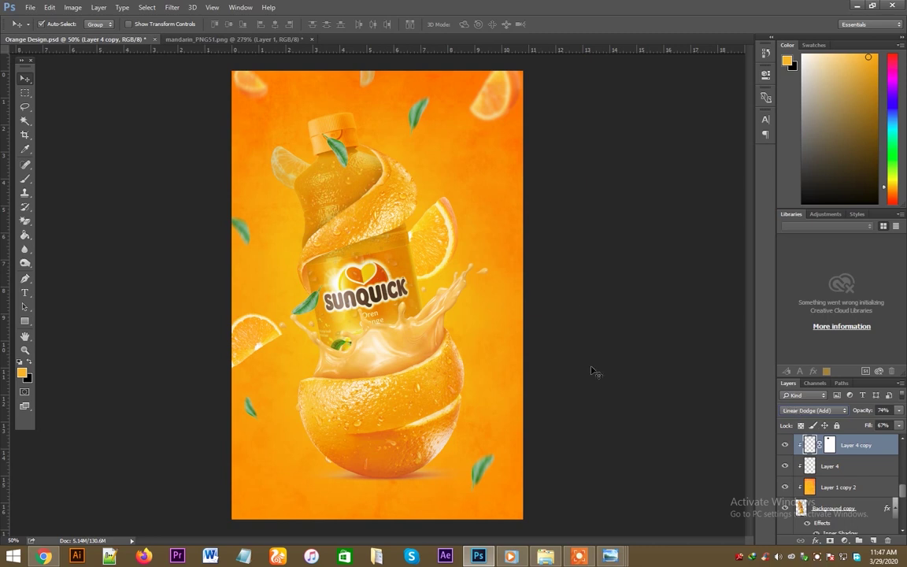
drag(901, 426, 888, 439)
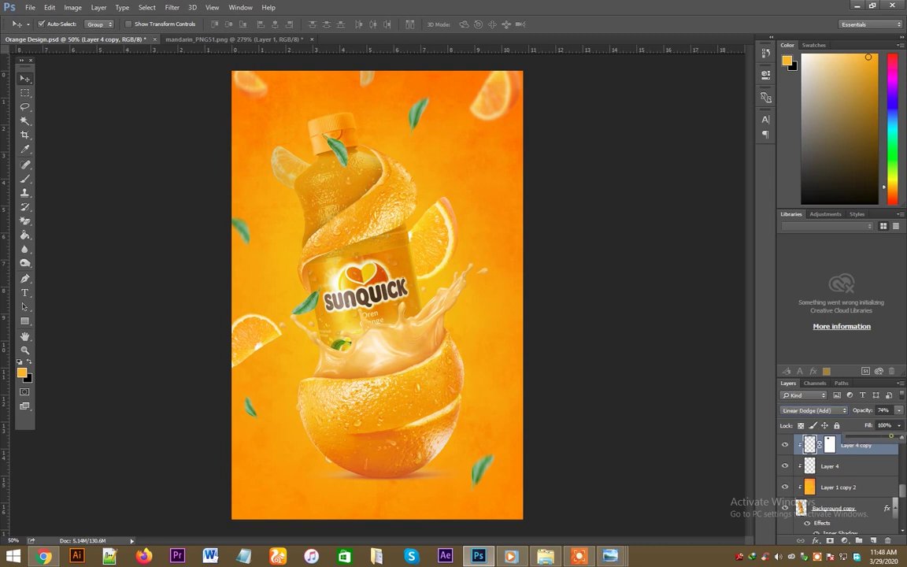
key(Delete)
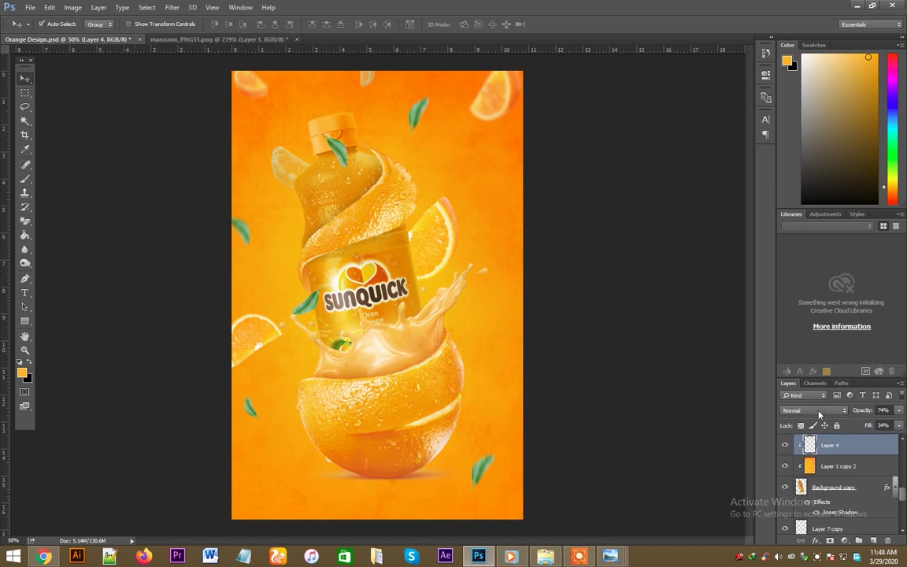
- Set Layer 4 to Linear Dodge (Add) with about 61% fill and save
click(813, 410)
click(802, 279)
drag(898, 425, 883, 445)
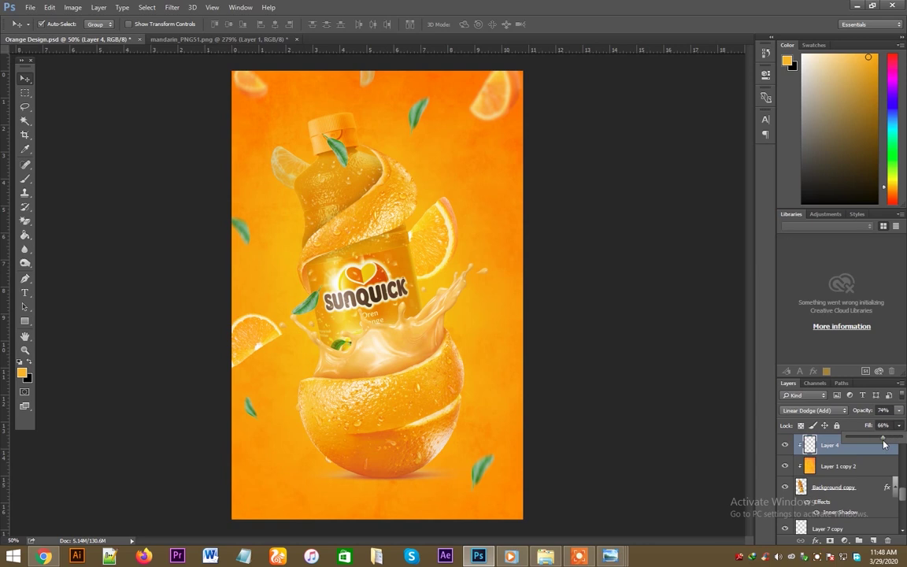
key(ctrl+s)
- Zoom in to inspect the SUNQUICK label area
key(z)
click(425, 368)
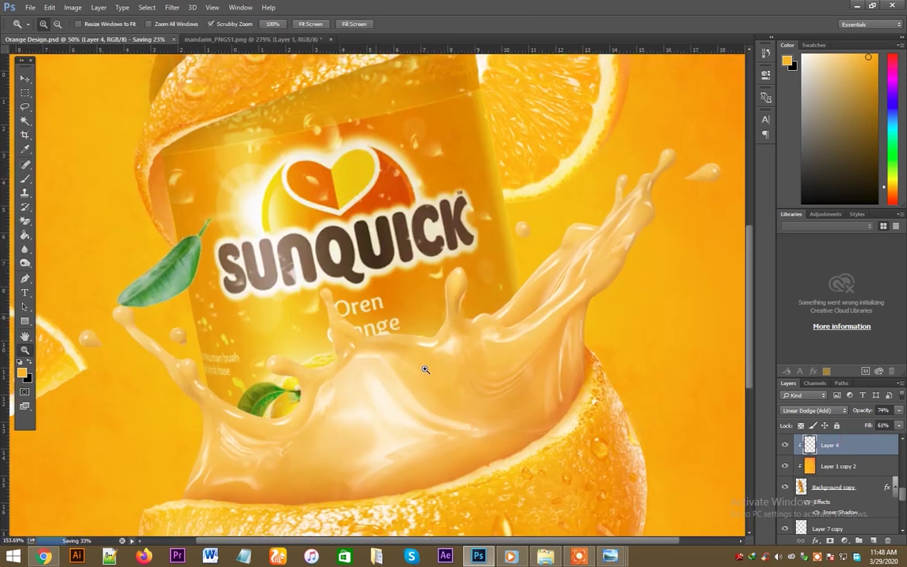
alt+click(376, 336)
- Reposition leaves, placing one on top of the bottle cap and adjusting its stacking order
key(v)
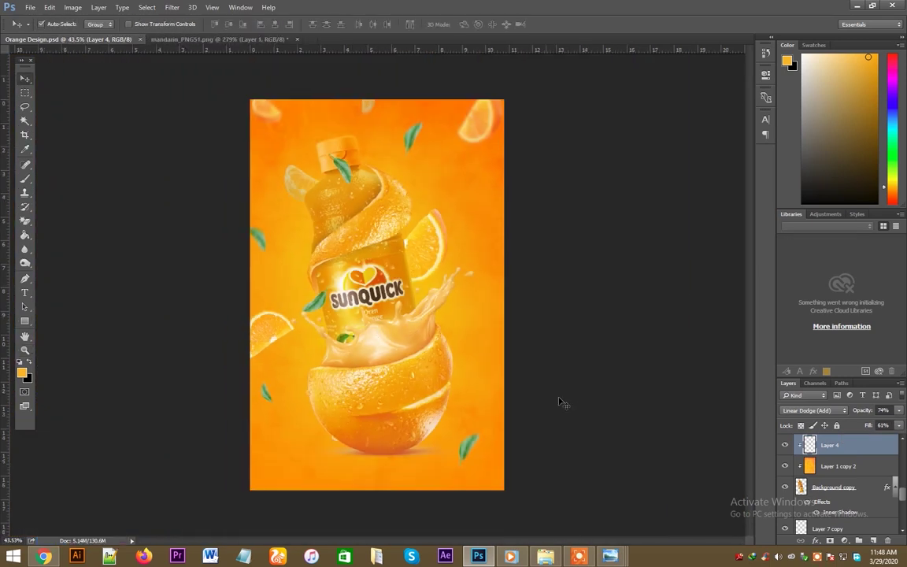
drag(417, 141, 415, 139)
mouse_move(343, 167)
mouse_down()
mouse_move(336, 172)
mouse_move(350, 181)
mouse_up()
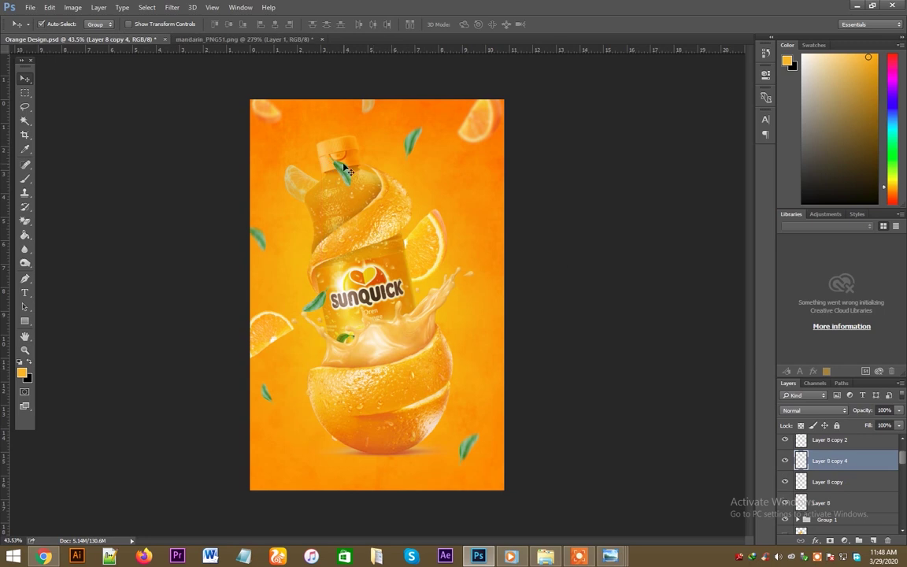
mouse_move(346, 179)
mouse_down()
mouse_move(337, 155)
mouse_move(297, 150)
mouse_up()
key(ctrl+t)
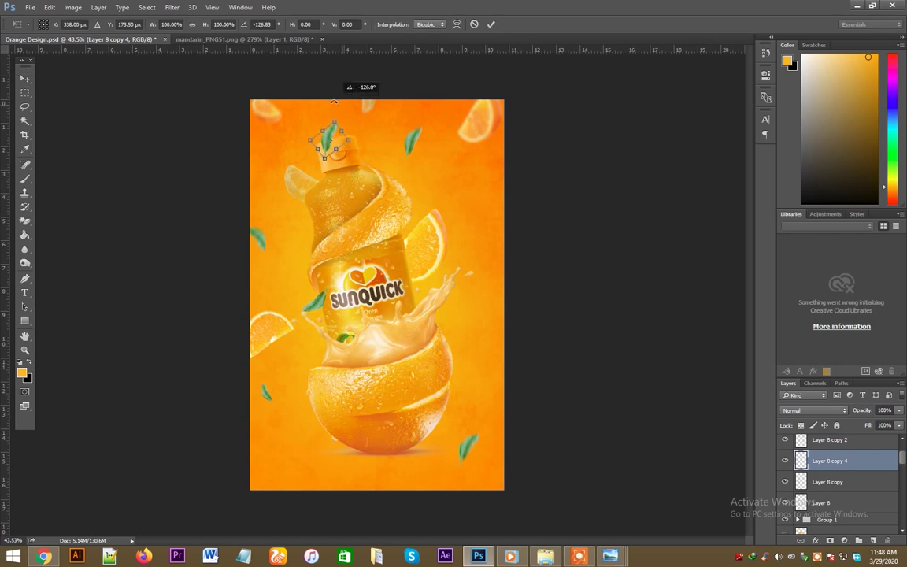
key(Return)
key(ctrl+bracketleft)
key(ctrl+bracketleft)
key(ctrl+bracketleft)
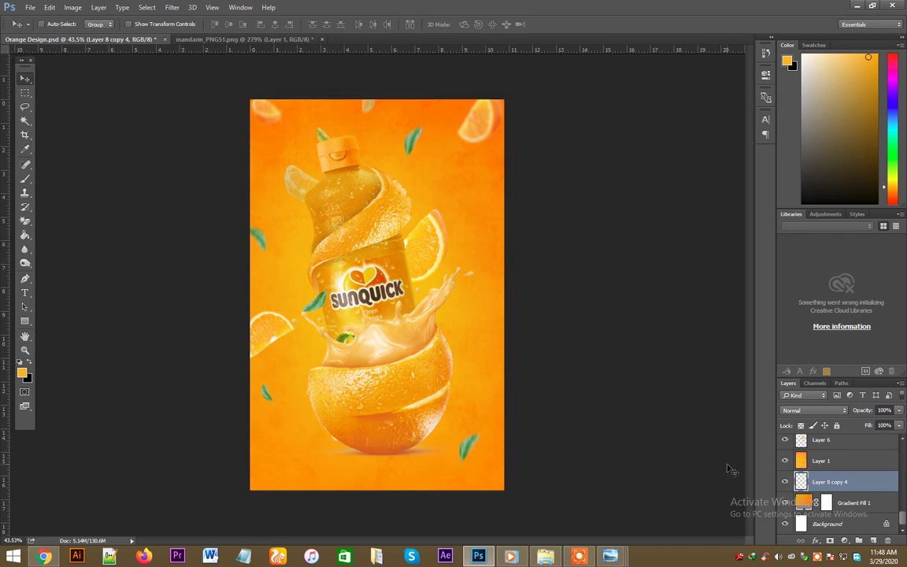
key(ctrl+bracketright)
key(ctrl+bracketright)
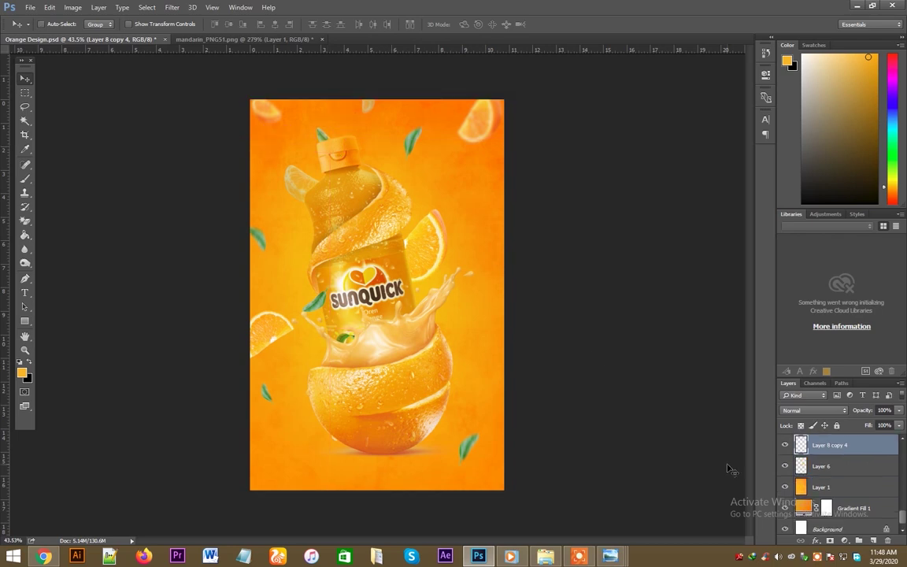
- Duplicate the Layer 6 leaf and shift the copy left beside the cap
key(ctrl+j)
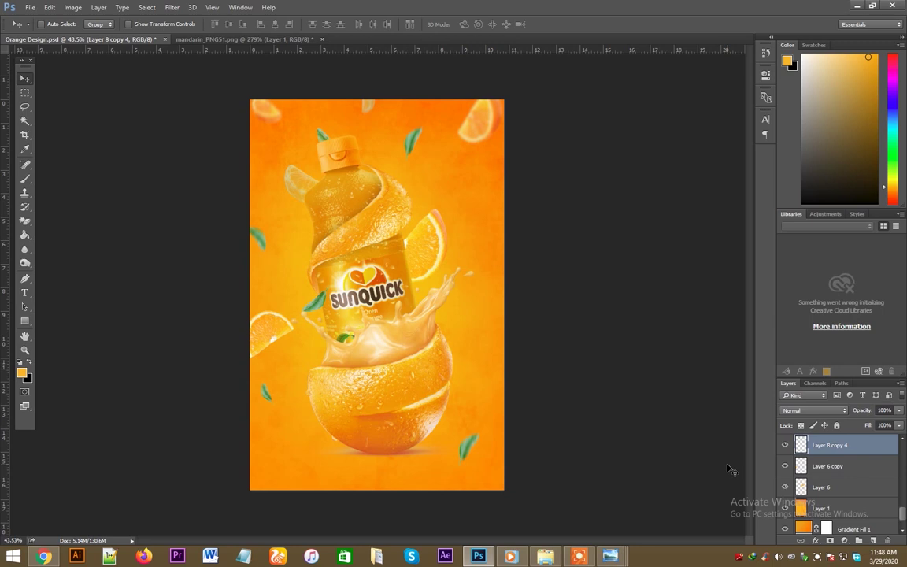
key(ctrl+t)
mouse_move(325, 144)
mouse_down()
mouse_move(334, 143)
mouse_move(317, 129)
mouse_up()
key(Return)
- Add a Drop Shadow layer style to the Layer 8 copy leaf
scroll(840, 455, up, 3)
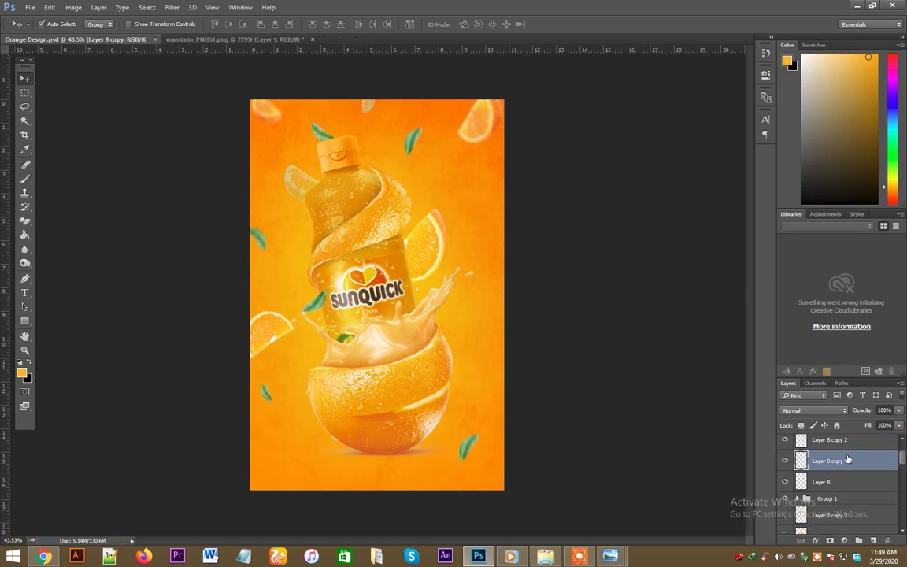
right_click(842, 459)
click(724, 61)
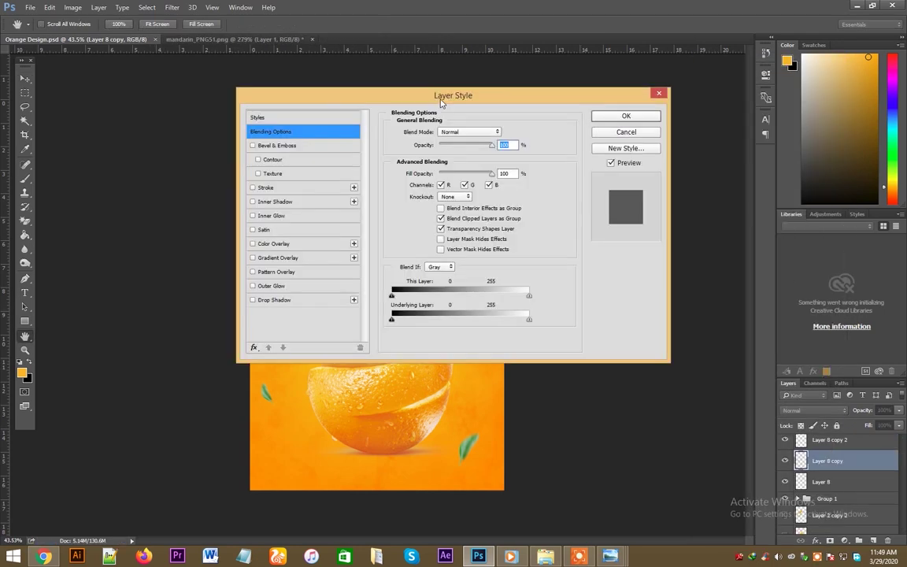
click(603, 299)
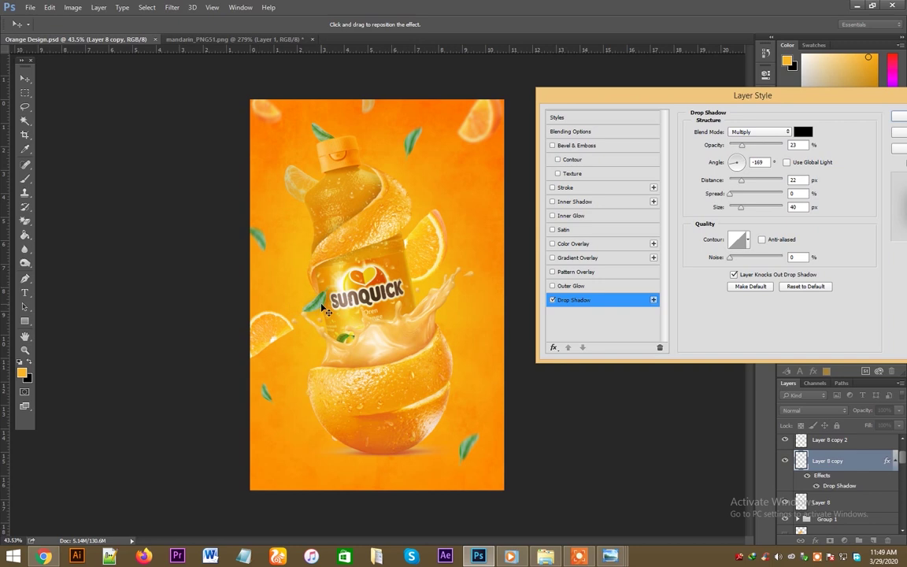
click(903, 116)
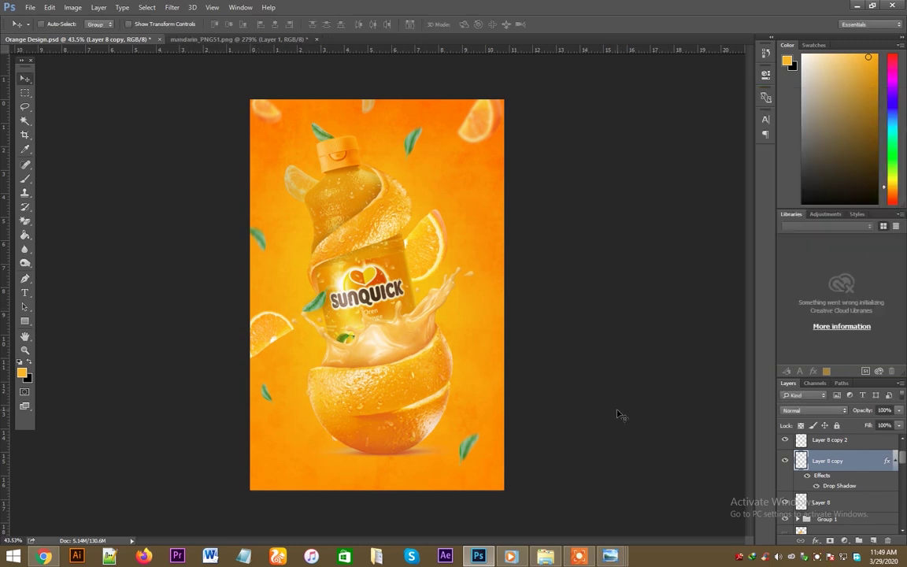
click(411, 421)
- On a new layer above Layer 2, paint a soft black blob and squash it flat under the orange
click(814, 466)
key(ctrl+shift+alt+n)
key(b)
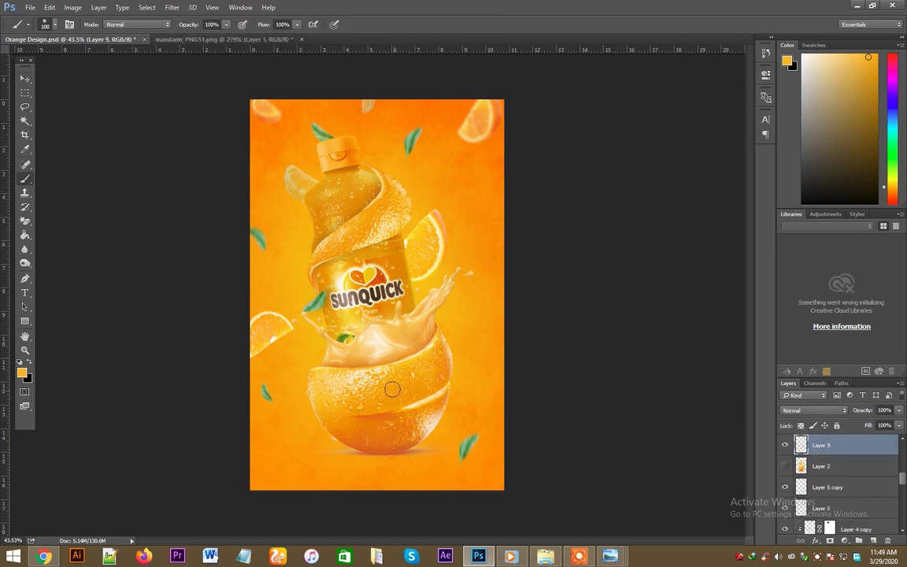
key(x)
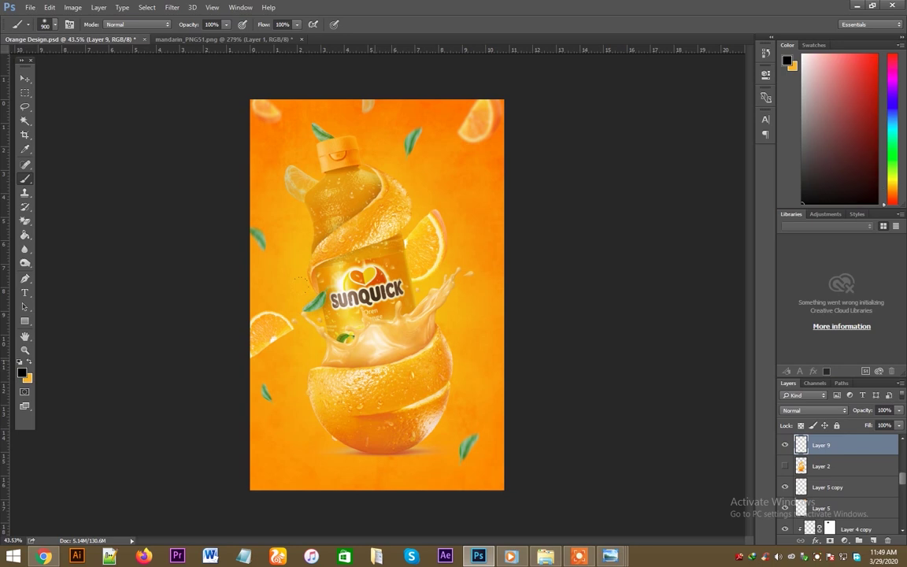
click(375, 347)
key(ctrl+t)
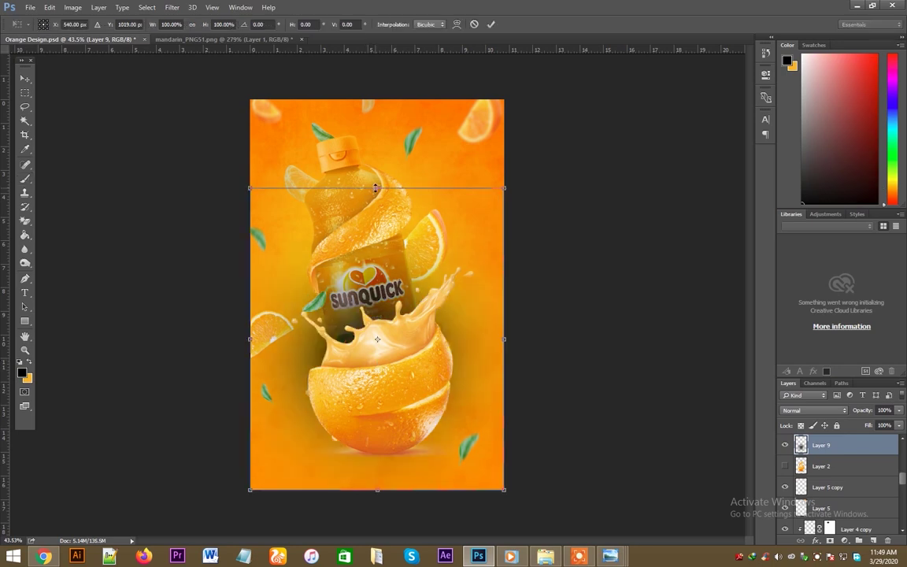
drag(374, 187, 376, 431)
drag(376, 489, 382, 429)
key(Return)
key(b)
key(v)
- Set the shadow layer to Soft Light blend mode at 50% opacity
click(811, 411)
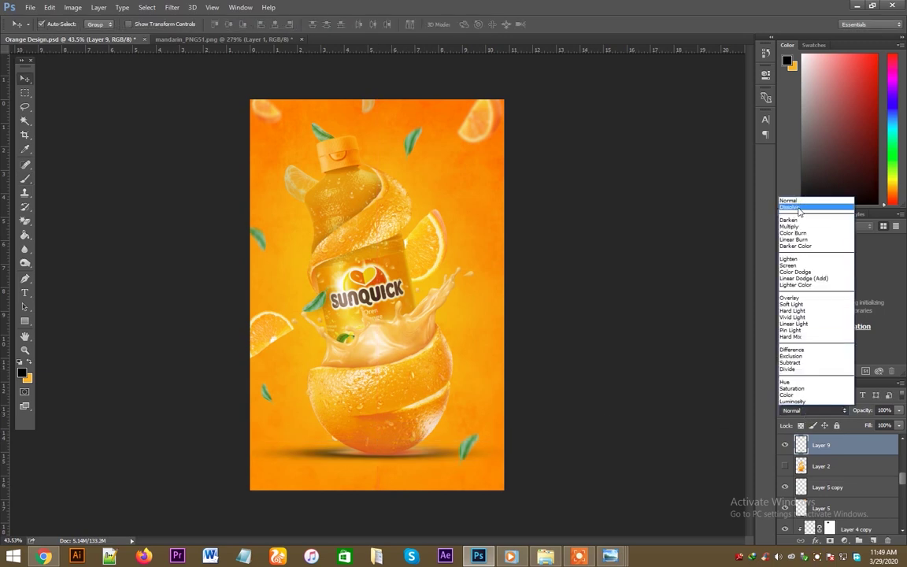
click(791, 231)
scroll(800, 417, down, 4)
scroll(800, 417, down, 1)
scroll(799, 417, down, 1)
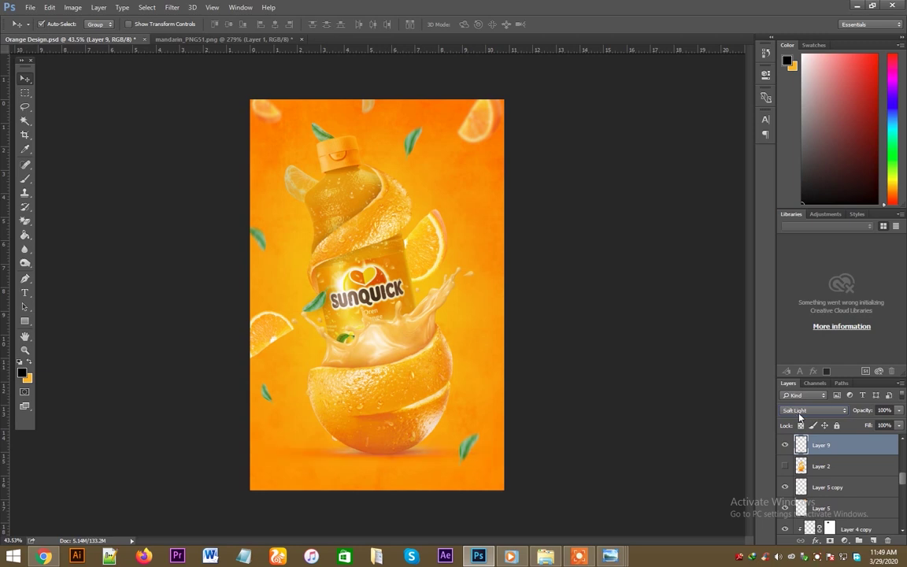
scroll(799, 417, down, 6)
scroll(799, 418, down, 7)
click(800, 417)
click(810, 327)
click(899, 410)
drag(886, 422, 870, 423)
- Stretch the shadow slightly taller, save, and reposition an orange slice
key(ctrl+t)
drag(377, 454, 382, 430)
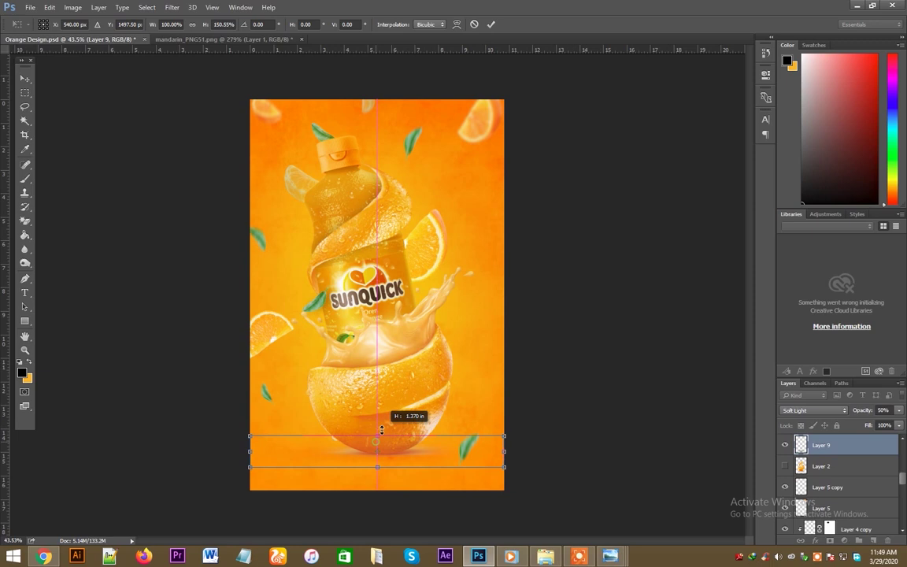
key(Return)
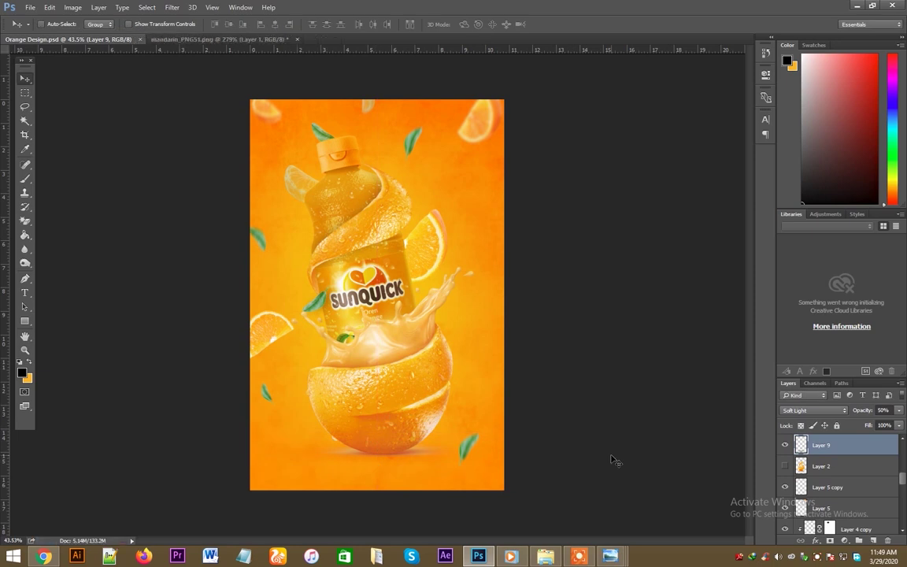
drag(472, 202, 431, 250)
key(ctrl+s)
mouse_move(425, 236)
mouse_down()
mouse_move(440, 246)
mouse_move(443, 269)
mouse_move(438, 244)
mouse_up()
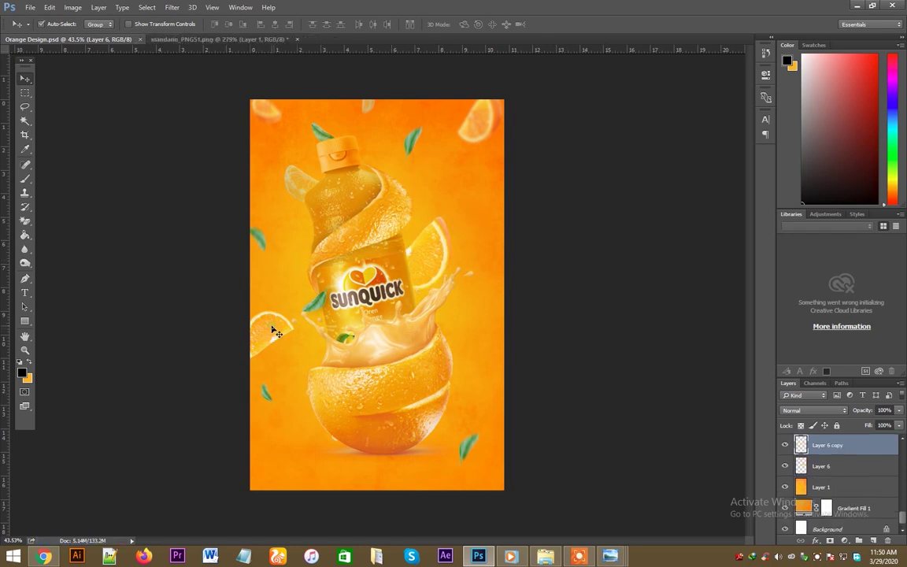
- Nudge a leaf lower and add a rotated orange slice copy at the left edge
drag(273, 323, 268, 340)
drag(263, 394, 277, 433)
drag(262, 350, 264, 351)
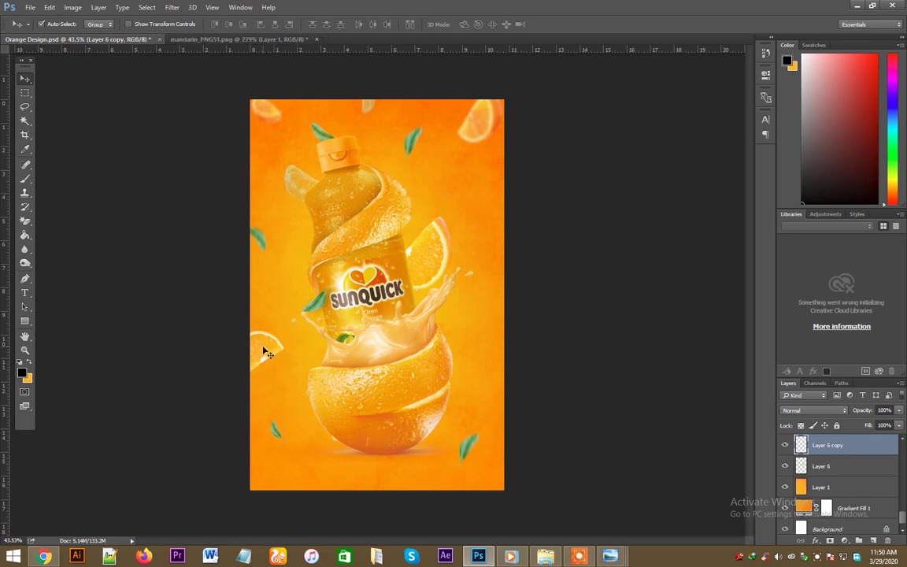
mouse_move(472, 118)
mouse_down()
mouse_move(261, 365)
mouse_move(258, 390)
mouse_up()
key(ctrl+t)
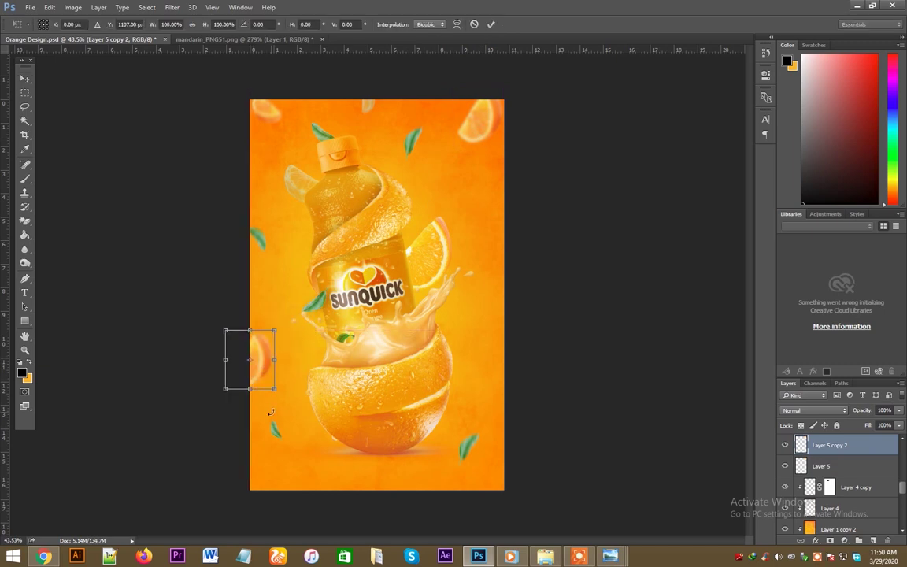
drag(271, 425, 284, 294)
key(Return)
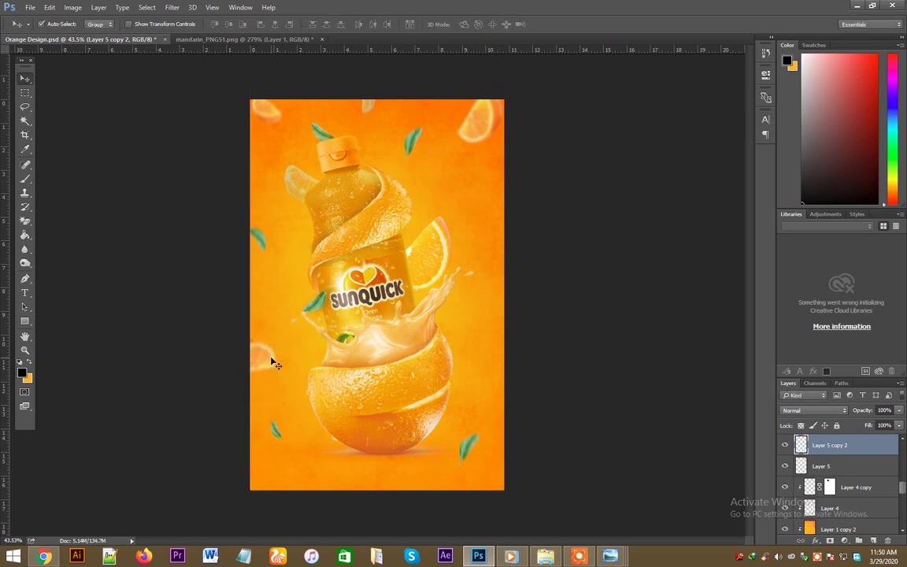
- Add a rotated slice copy at the lower right, lower a leaf, and save
mouse_move(273, 364)
mouse_down()
mouse_move(524, 405)
mouse_move(489, 379)
mouse_up()
key(ctrl+t)
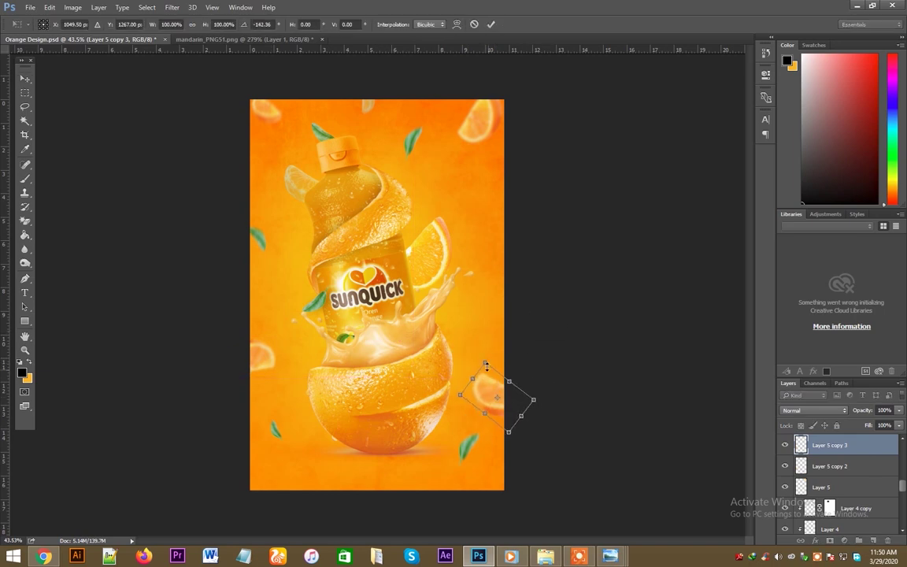
key(Return)
drag(468, 447, 462, 469)
ctrl+click(429, 237)
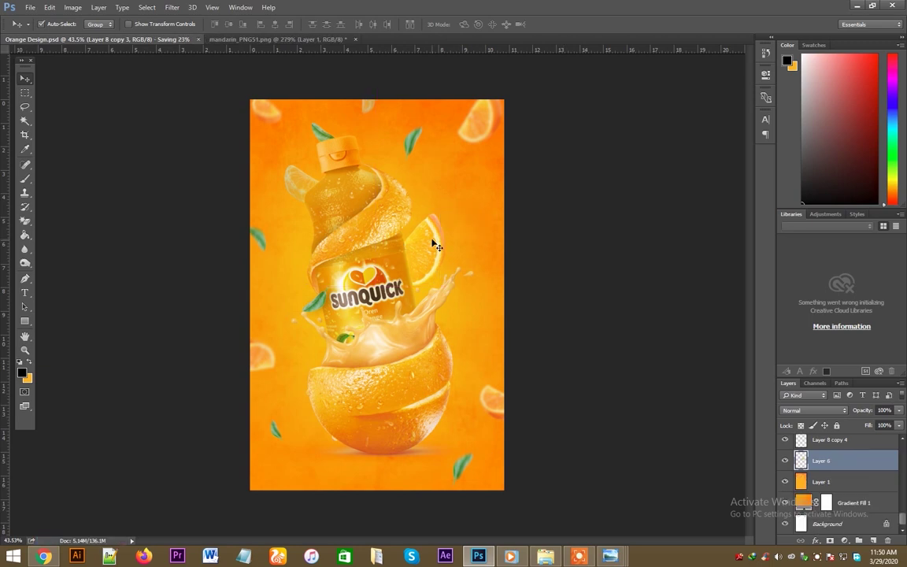
mouse_move(385, 153)
mouse_down()
mouse_move(331, 137)
mouse_move(336, 108)
mouse_move(402, 147)
mouse_move(389, 133)
mouse_up()
key(ctrl+z)
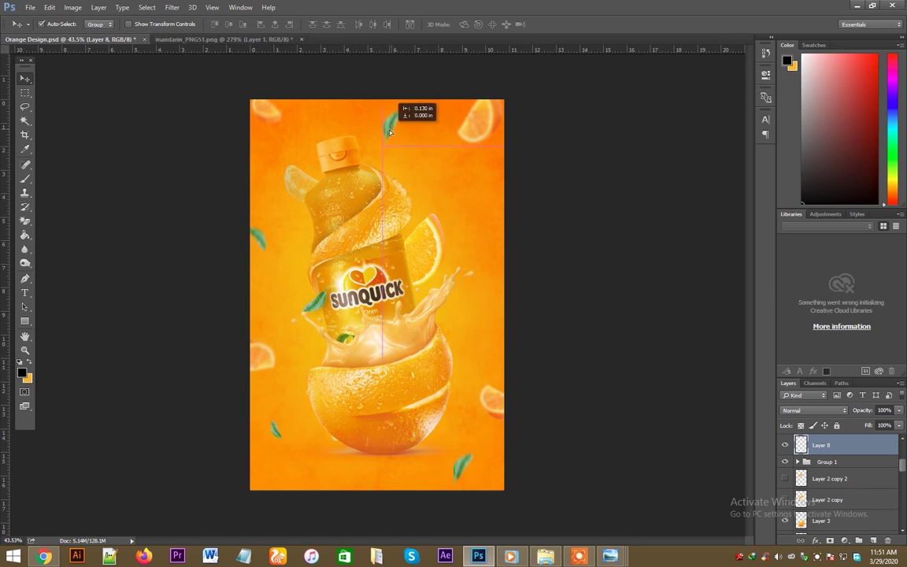
key(ctrl+s)
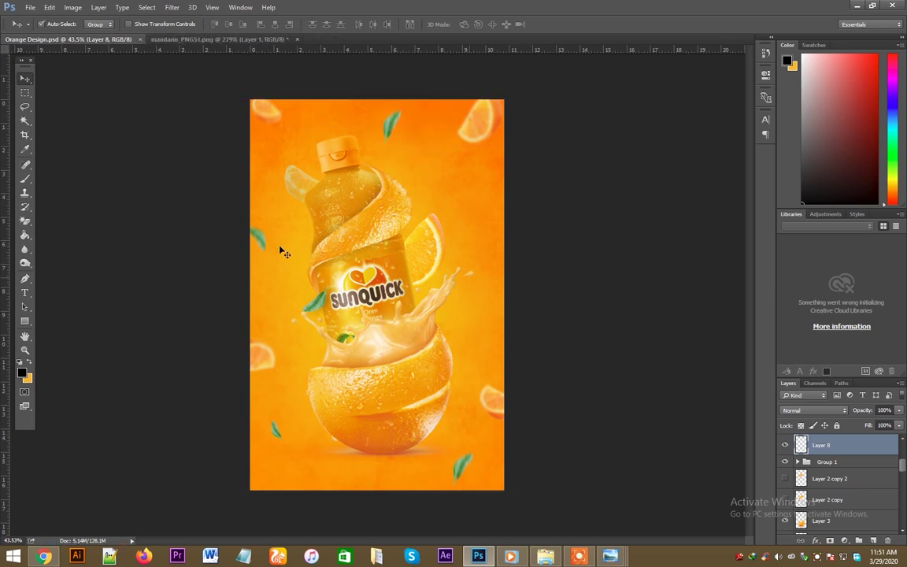
- Copy a rotated leaf to the upper right edge, then sample the orange background colour
drag(264, 246, 521, 229)
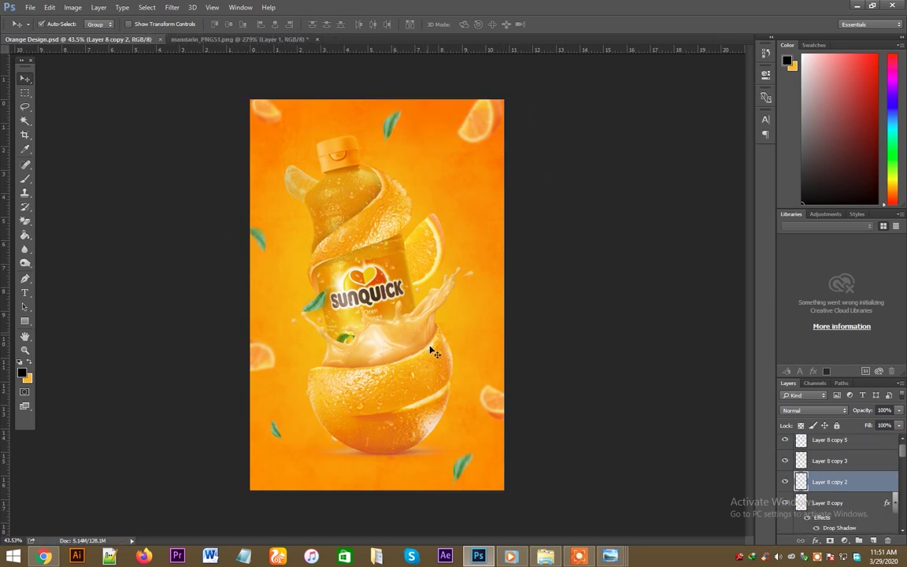
mouse_move(259, 236)
mouse_down()
mouse_move(490, 206)
mouse_move(461, 247)
mouse_move(500, 219)
mouse_up()
key(ctrl+t)
key(Return)
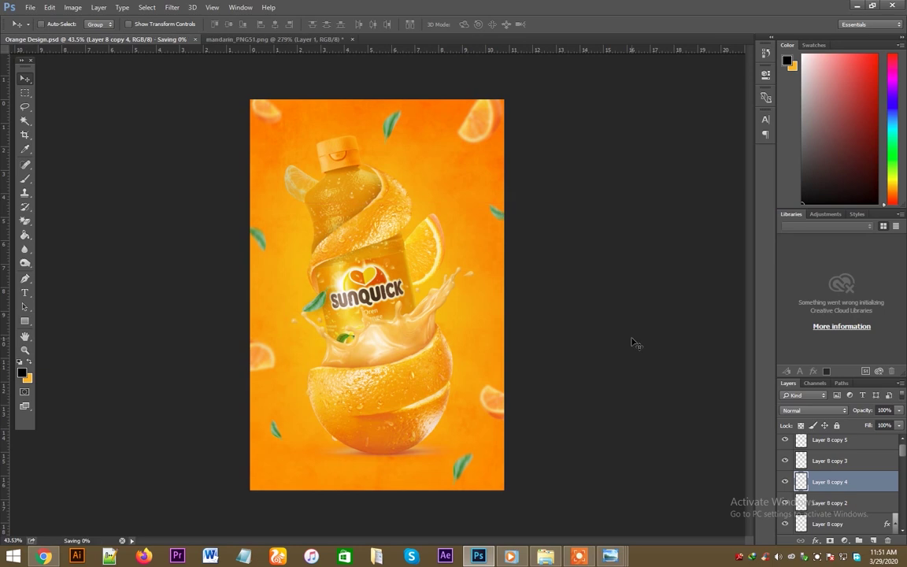
key(i)
click(410, 238)
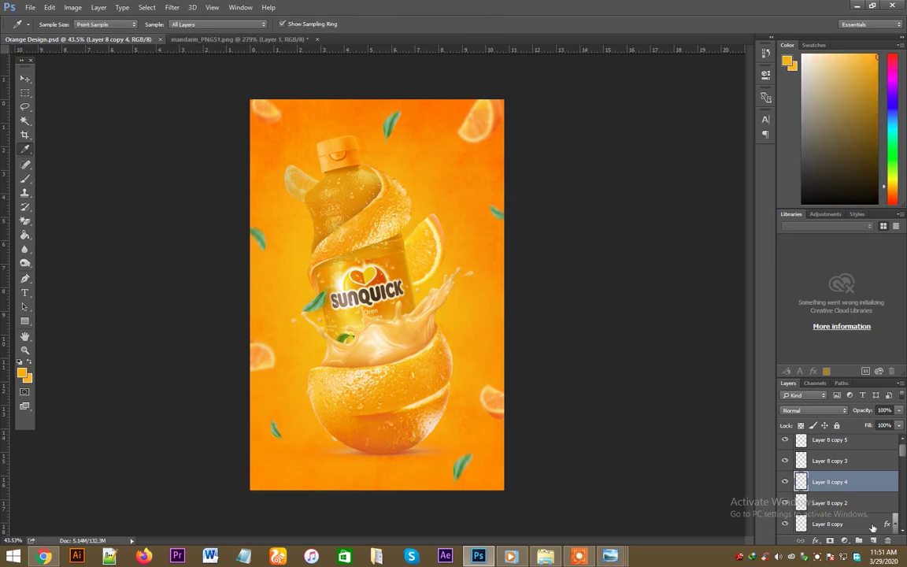
- Paint orange over the bottle label and raise the painted layer in the stack
key(b)
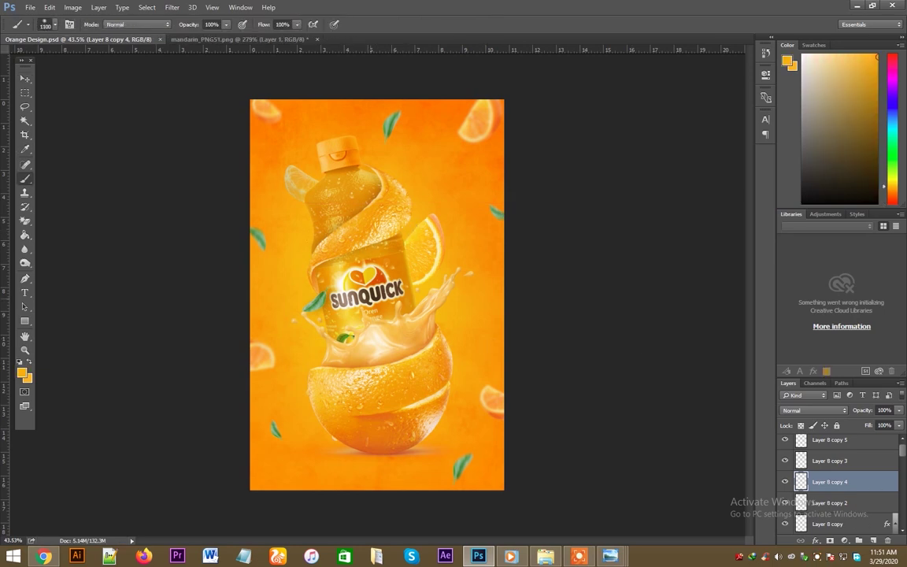
click(364, 292)
key(v)
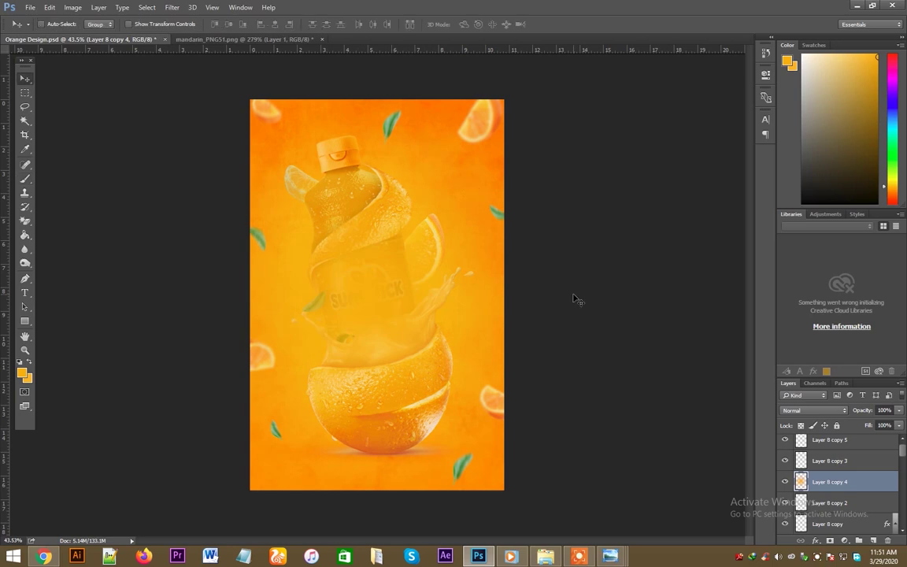
key(ctrl+z)
key(ctrl+bracketright)
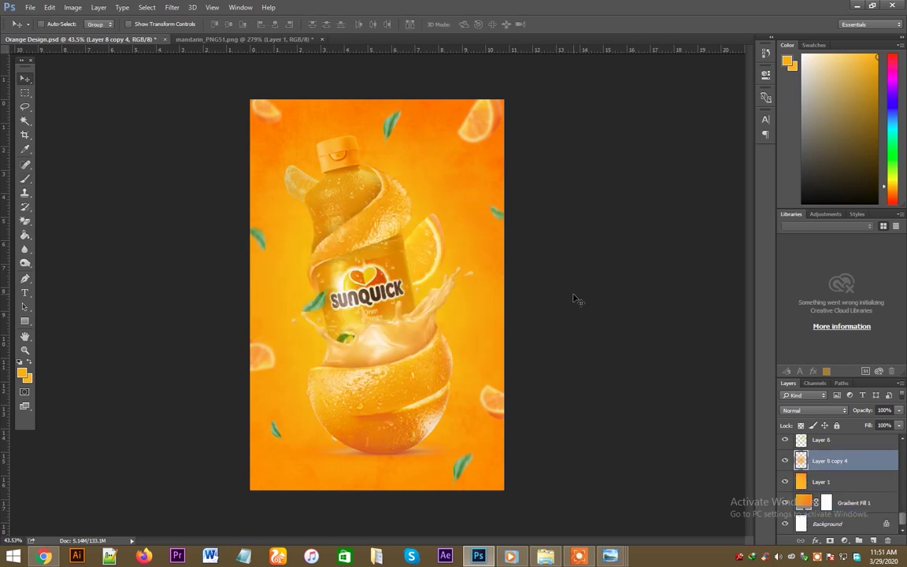
key(ctrl+bracketright)
- Try the painted layer at stack positions around Layer 1, Layer 6 and the leaf copies
key(ctrl+bracketleft)
key(ctrl+bracketleft)
key(ctrl+bracketright)
key(ctrl+bracketleft)
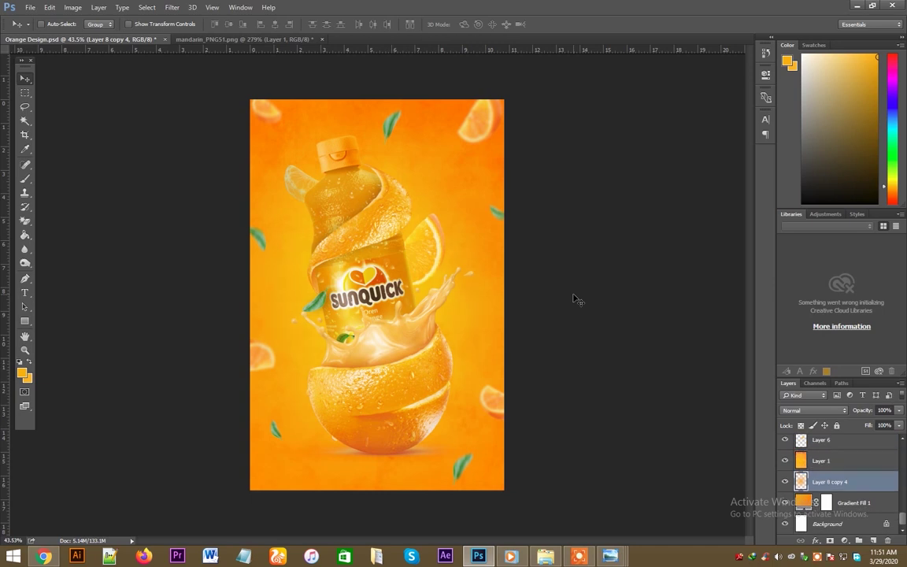
key(ctrl+bracketright)
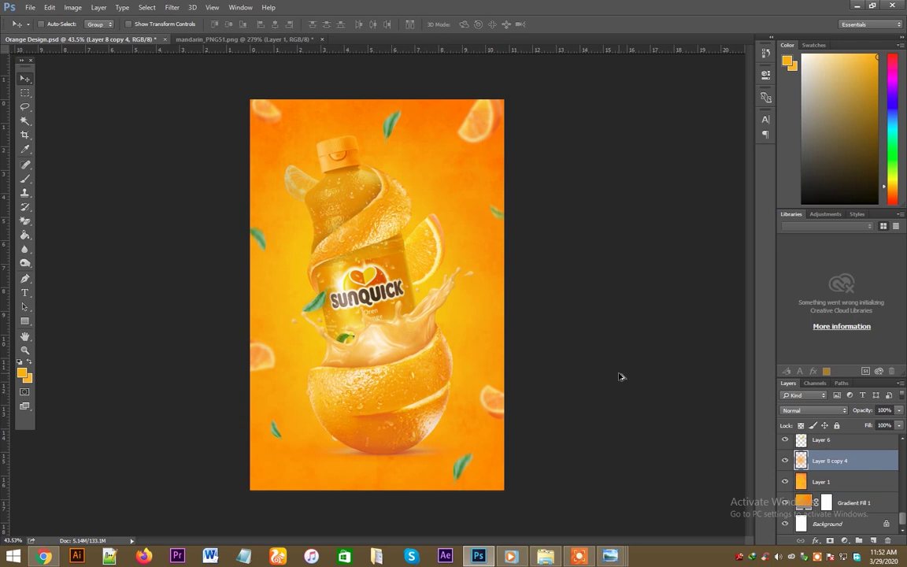
key(ctrl+bracketright)
key(ctrl+bracketleft)
key(ctrl+bracketleft)
key(ctrl+bracketleft)
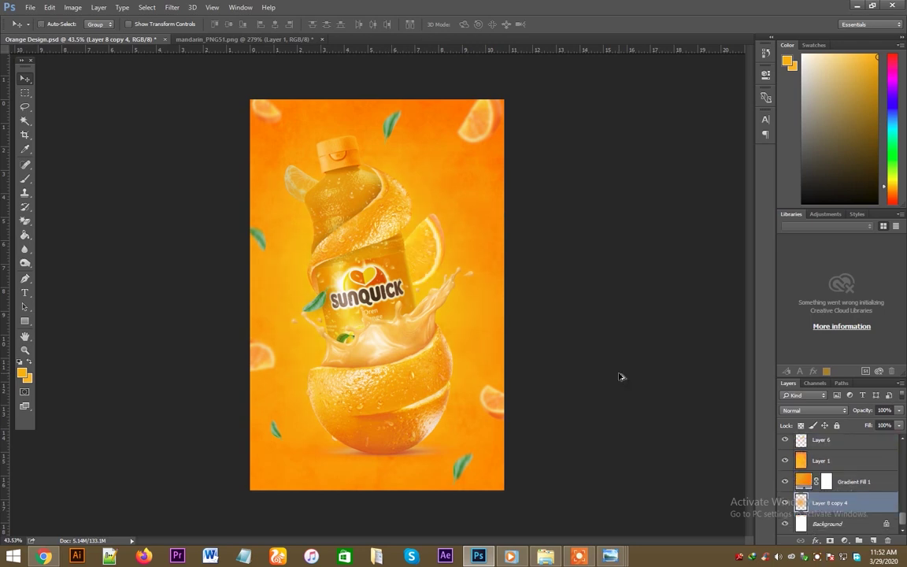
key(ctrl+bracketright)
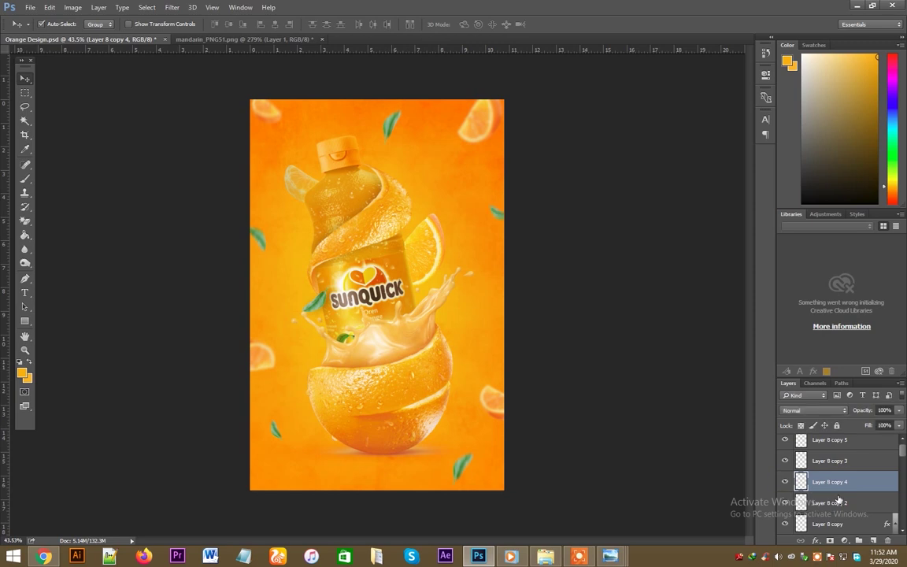
- Above Layer 8 copy 2, paint a soft orange label glow set to Screen, placed just above Background
click(787, 502)
click(872, 540)
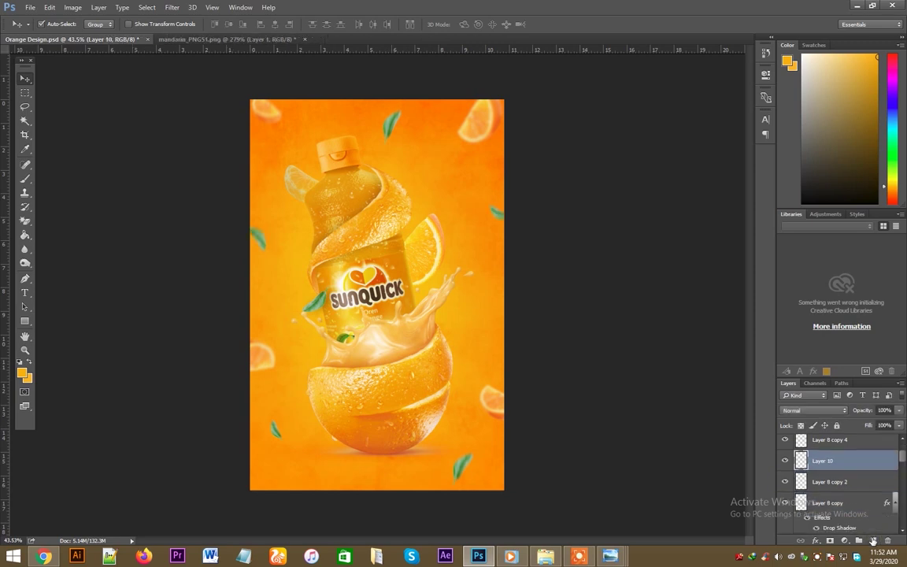
key(b)
click(354, 283)
key(v)
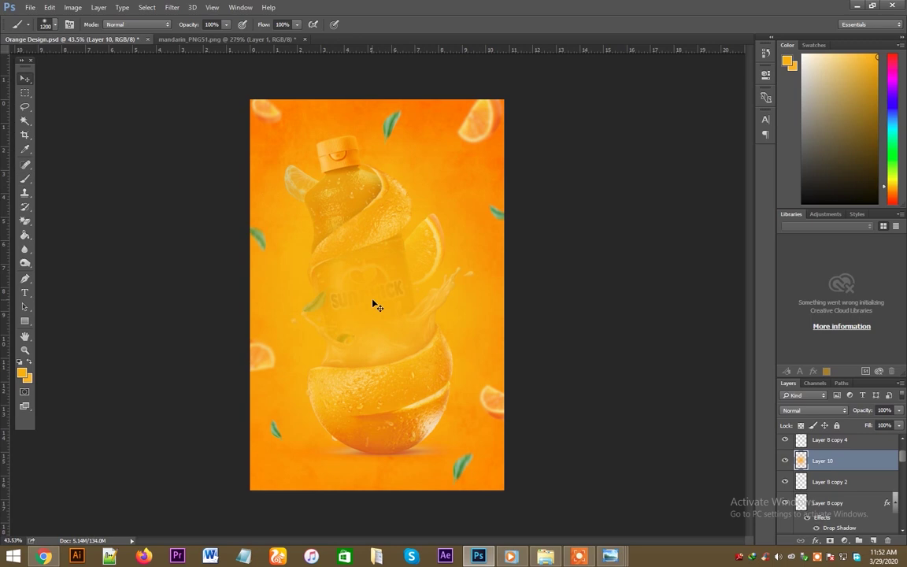
click(816, 410)
click(803, 259)
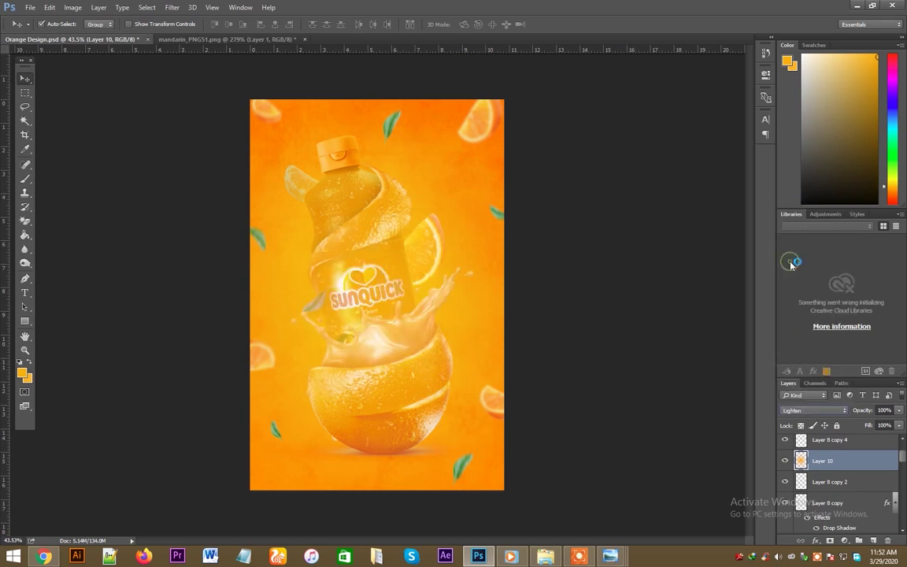
scroll(793, 416, up, 1)
key(ctrl+shift+bracketleft)
- Switch Layer 10 to Soft Light, settle it just above Layer 1, and duplicate it
click(793, 412)
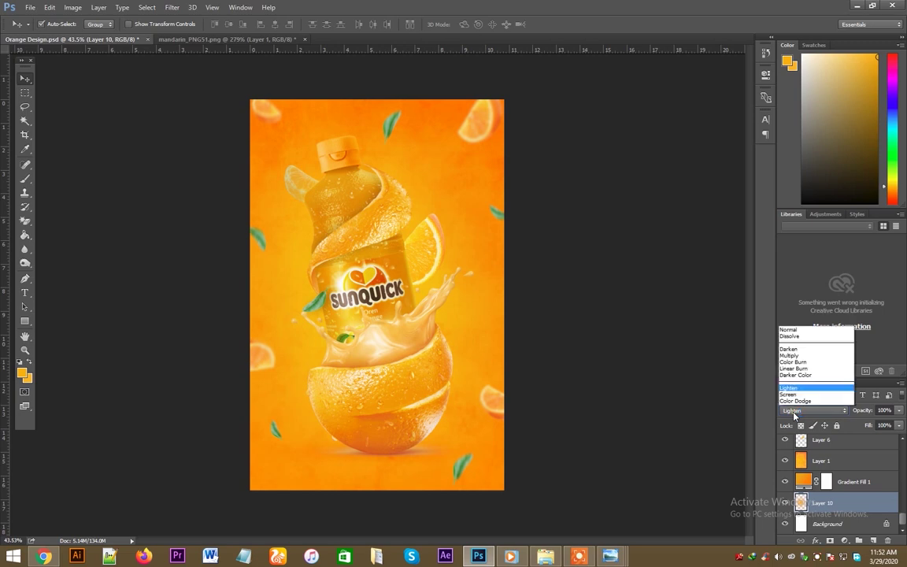
click(791, 304)
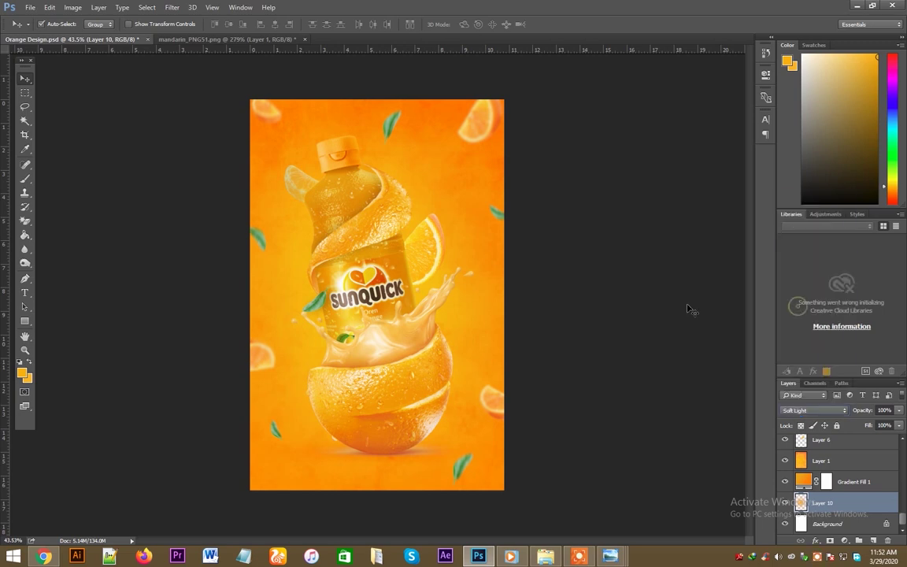
key(ctrl+bracketright)
key(ctrl+bracketright)
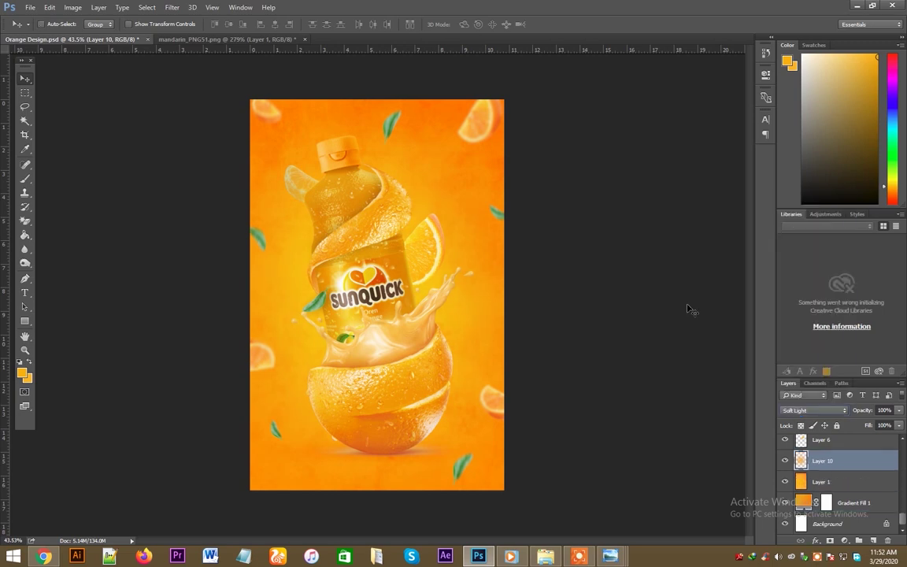
key(ctrl+bracketleft)
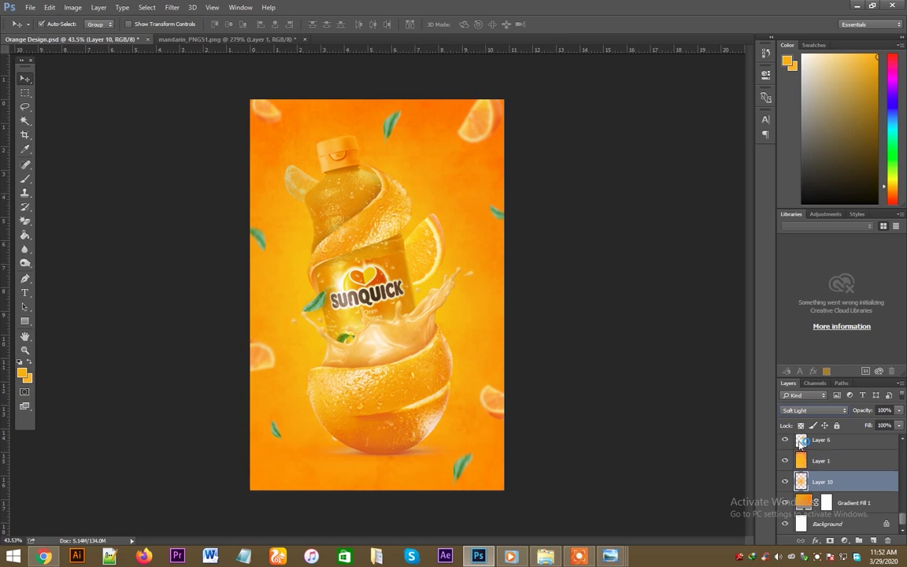
click(782, 482)
key(ctrl+bracketright)
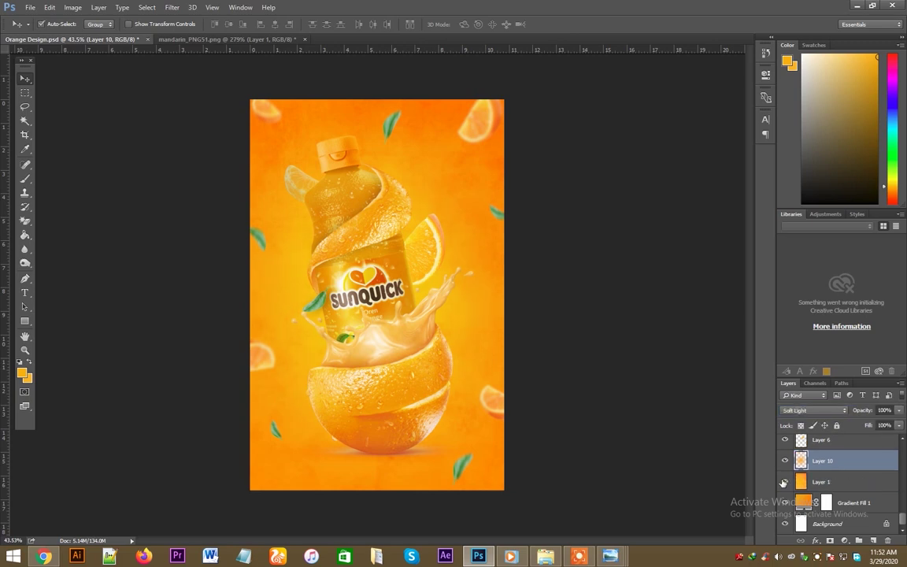
key(ctrl+j)
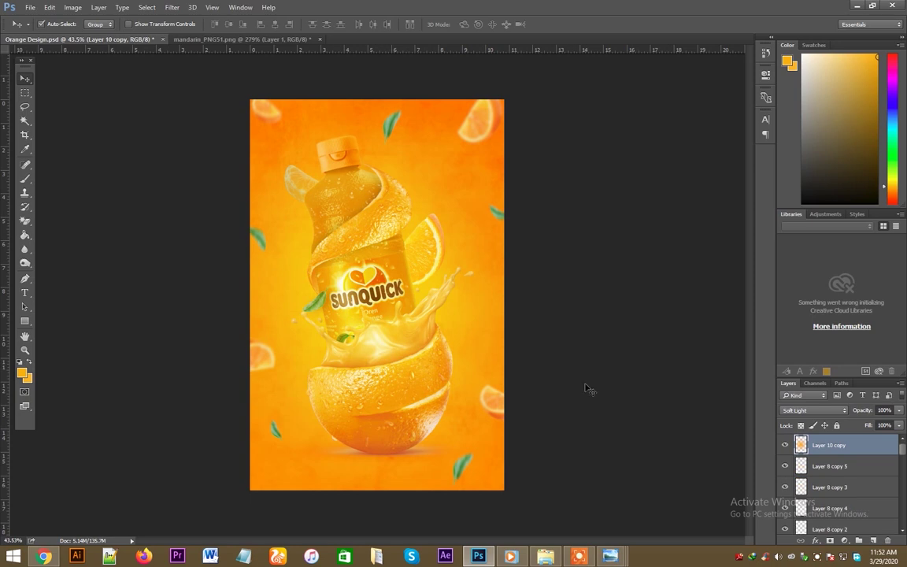
- Shift the Layer 10 copy toward the bottle top, try Screen blending, then delete it
drag(419, 297, 434, 213)
drag(410, 225, 379, 159)
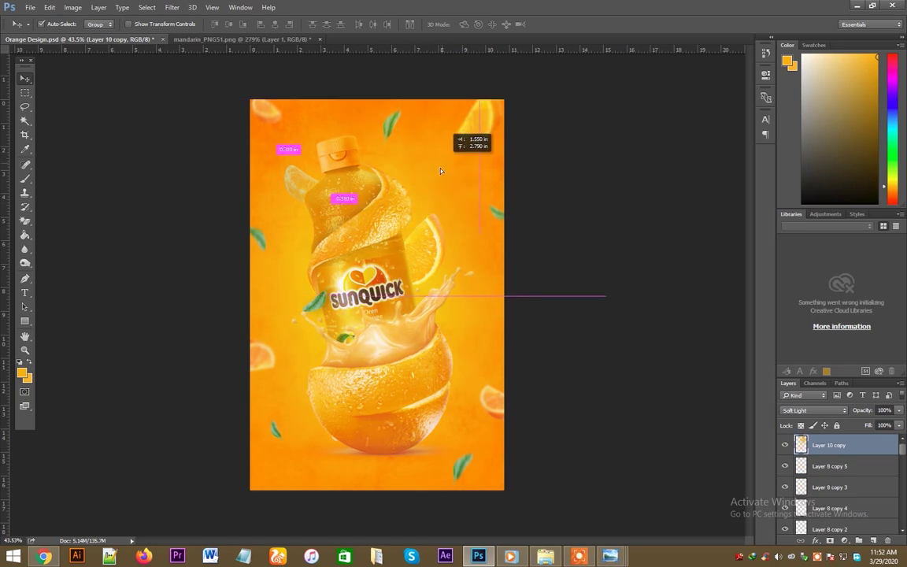
click(814, 410)
click(795, 242)
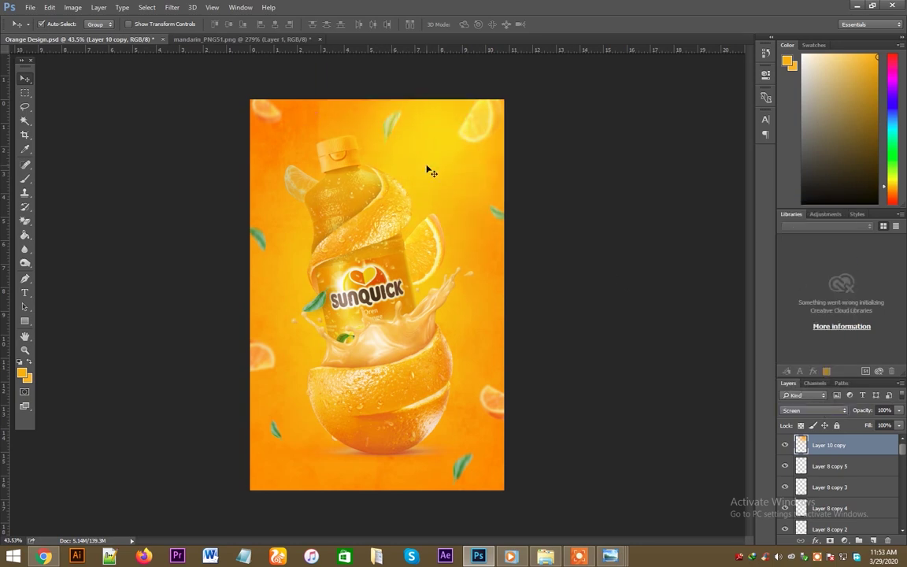
key(Delete)
- Paint a soft glow near the bottle top on Layer 11, blended at about 53% opacity
click(872, 543)
key(b)
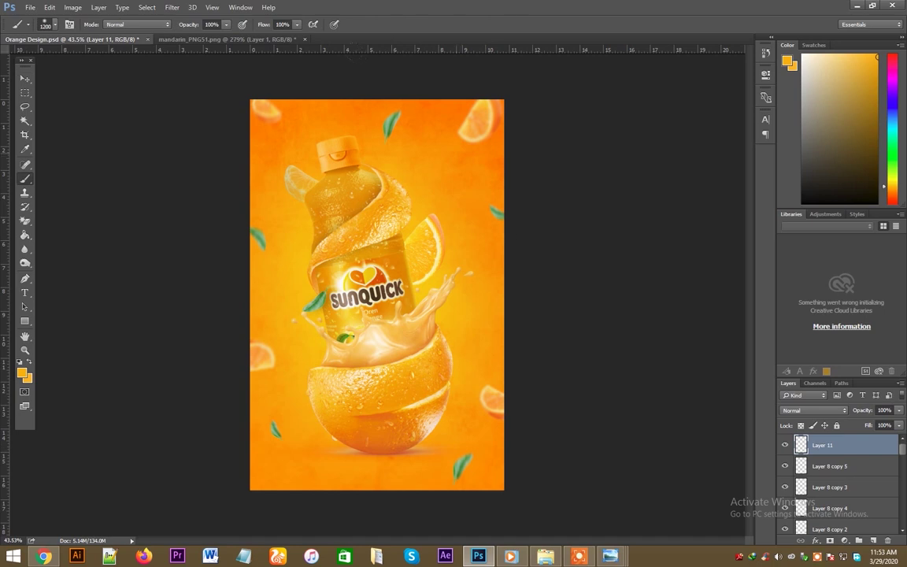
click(386, 152)
key(v)
click(814, 410)
click(793, 259)
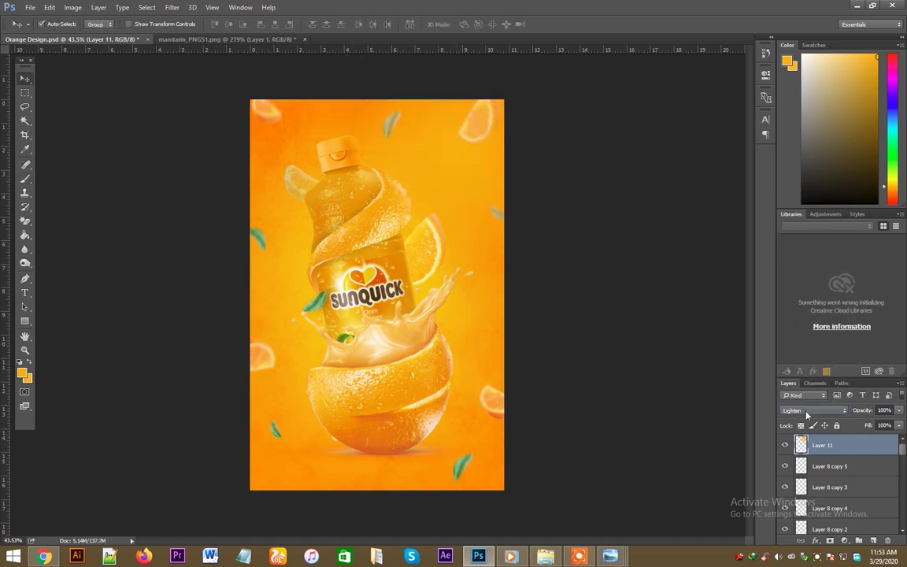
scroll(804, 417, down, 1)
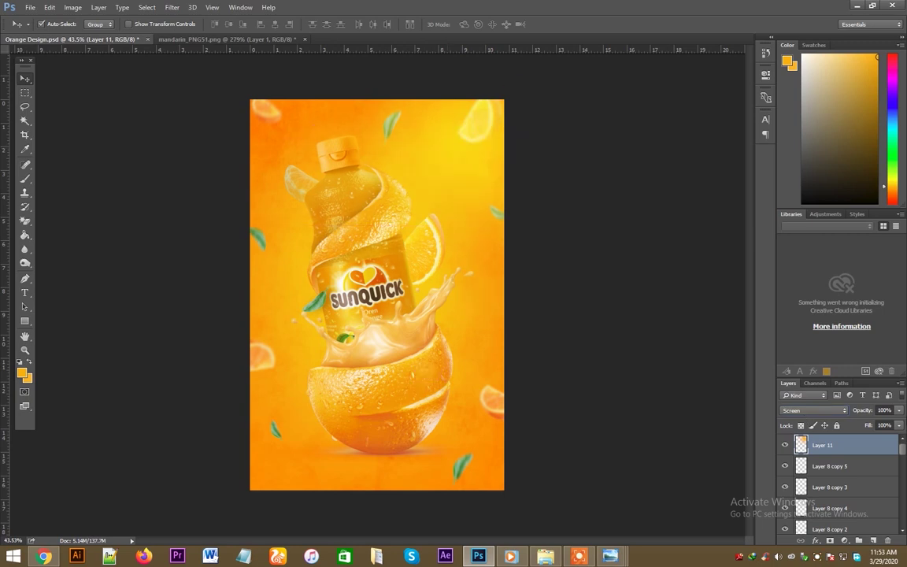
mouse_move(897, 412)
mouse_down()
mouse_move(868, 426)
mouse_move(876, 426)
mouse_up()
click(785, 446)
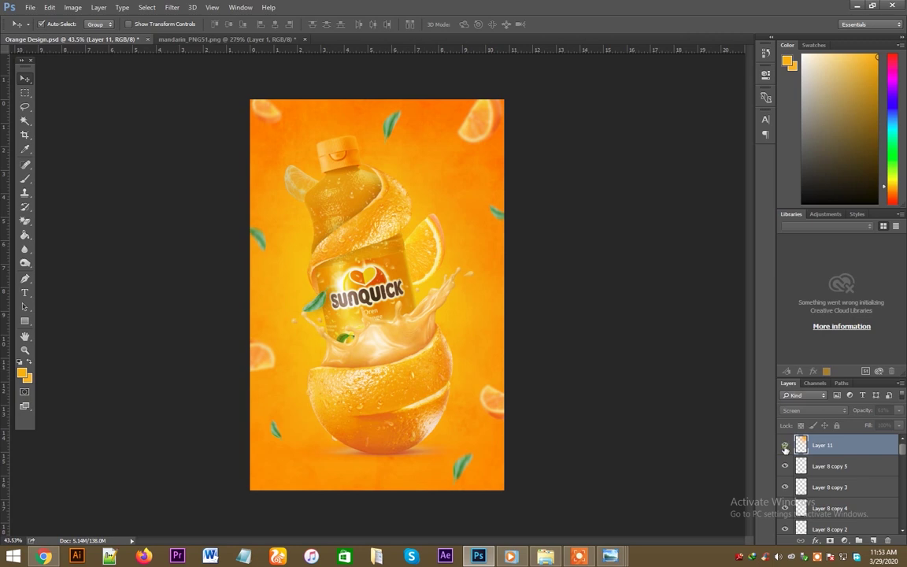
click(785, 447)
click(784, 446)
- Add a new Layer 12 above Layer 4 and clip it to the layer below
click(327, 213)
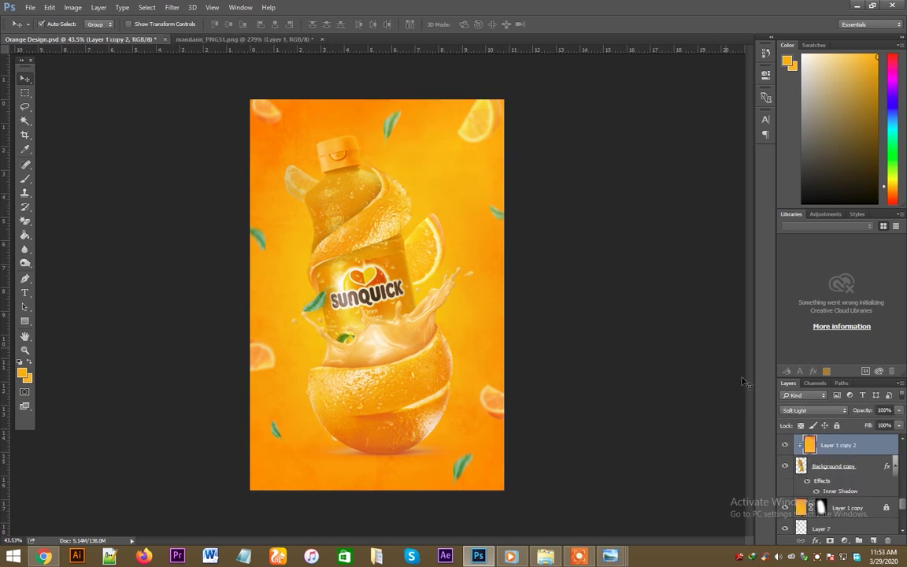
scroll(840, 464, up, 1)
click(839, 448)
scroll(839, 450, up, 2)
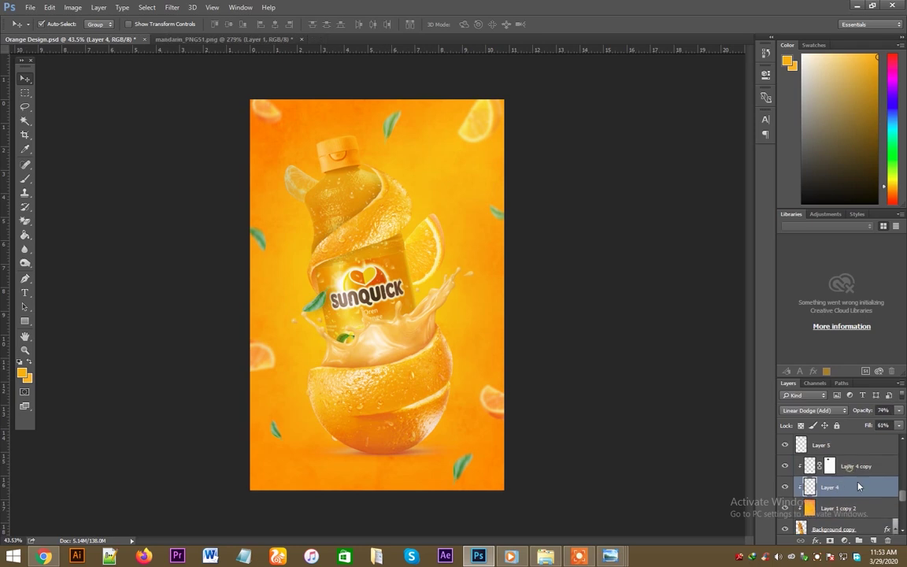
click(873, 541)
right_click(850, 446)
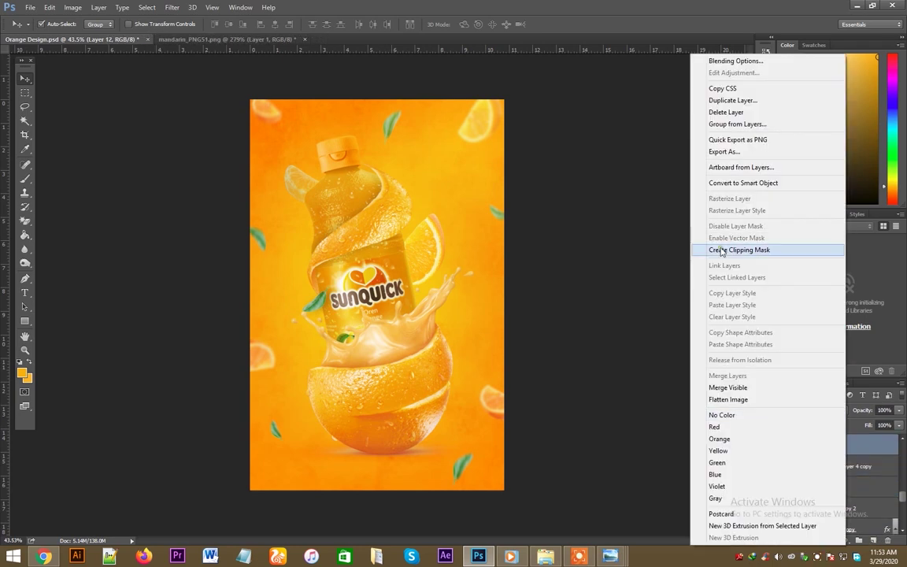
click(720, 249)
- Set clipped Layer 12 to Soft Light blending and lower its opacity
key(b)
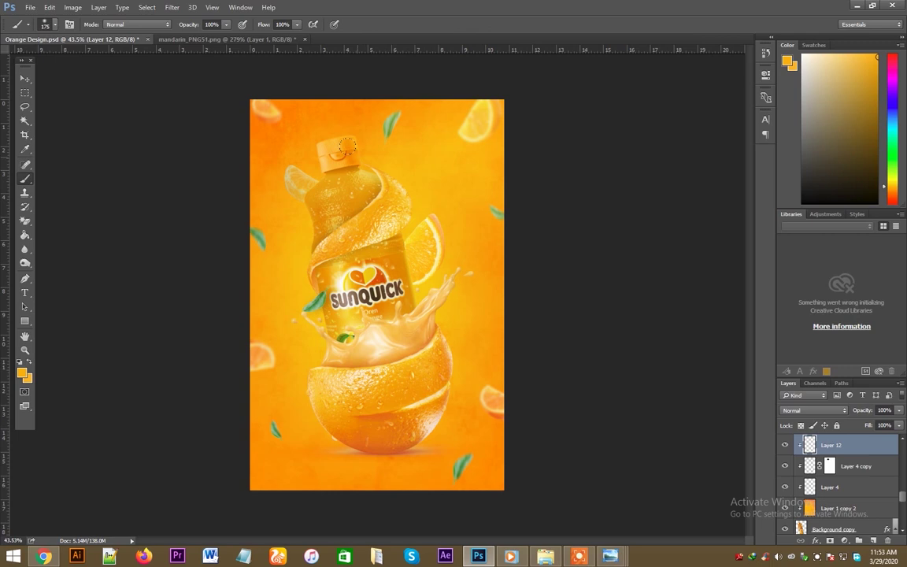
key(v)
click(813, 411)
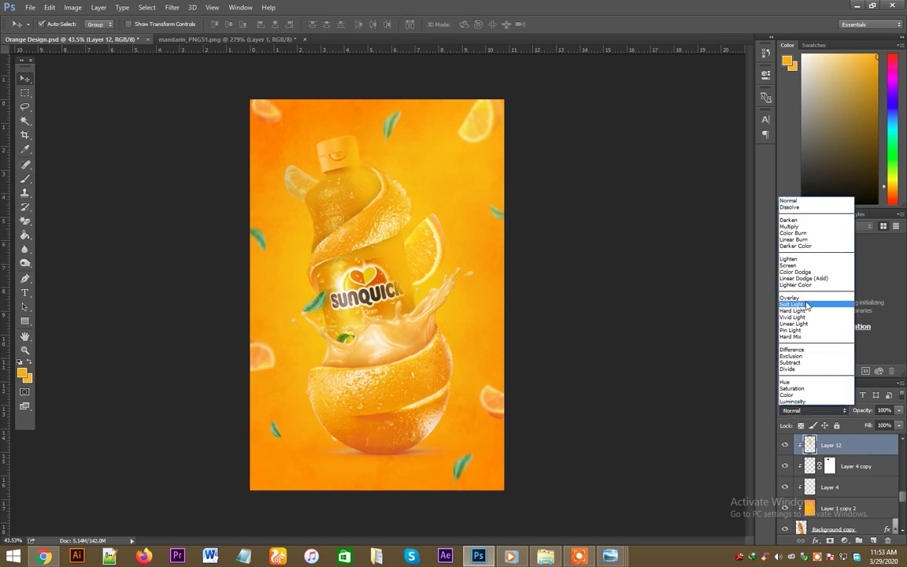
click(803, 265)
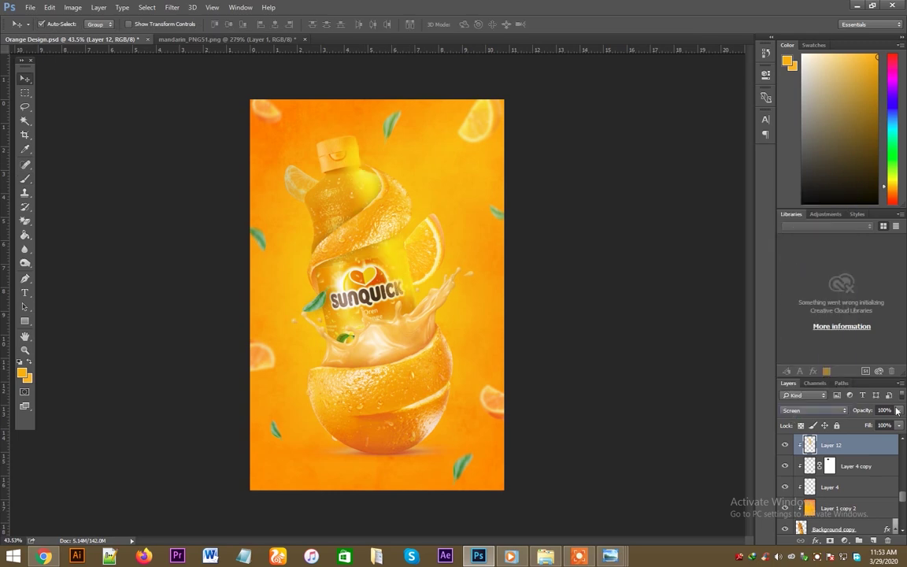
click(826, 410)
click(802, 305)
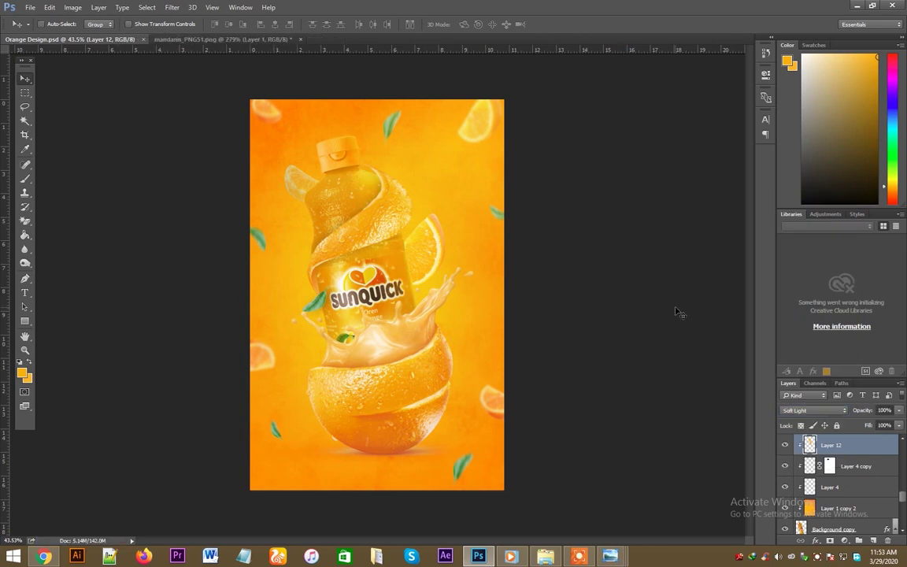
drag(898, 410, 873, 426)
- Move leaf Layer 8 copy 3 further left, just below the bottom orange
key(z)
drag(362, 438, 331, 434)
key(v)
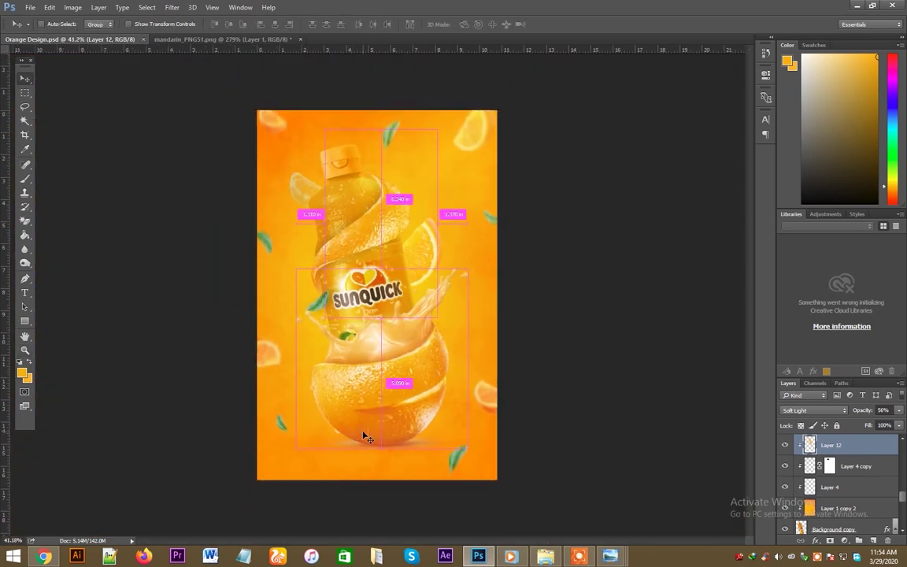
drag(457, 460, 407, 456)
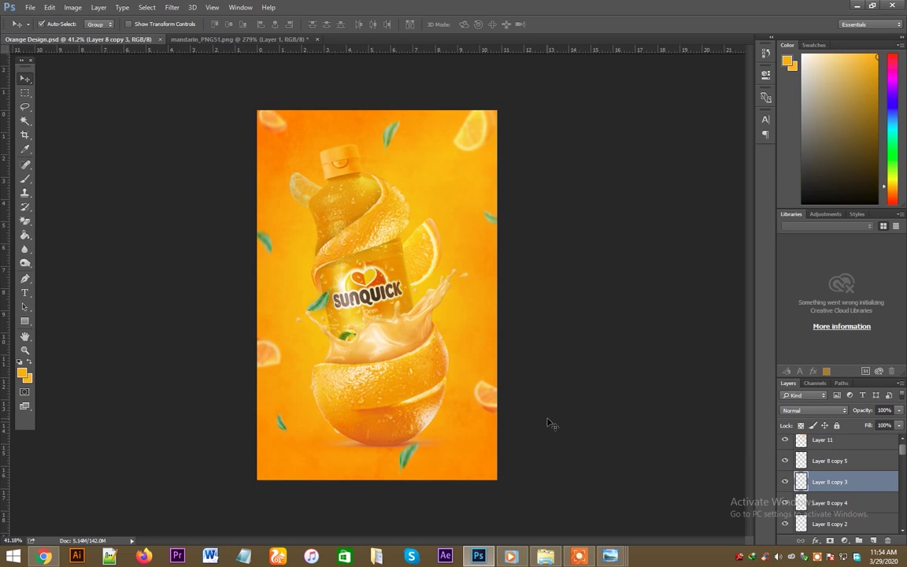
- Add an ORANGE text layer near the SUNQUICK logo and enlarge it
key(t)
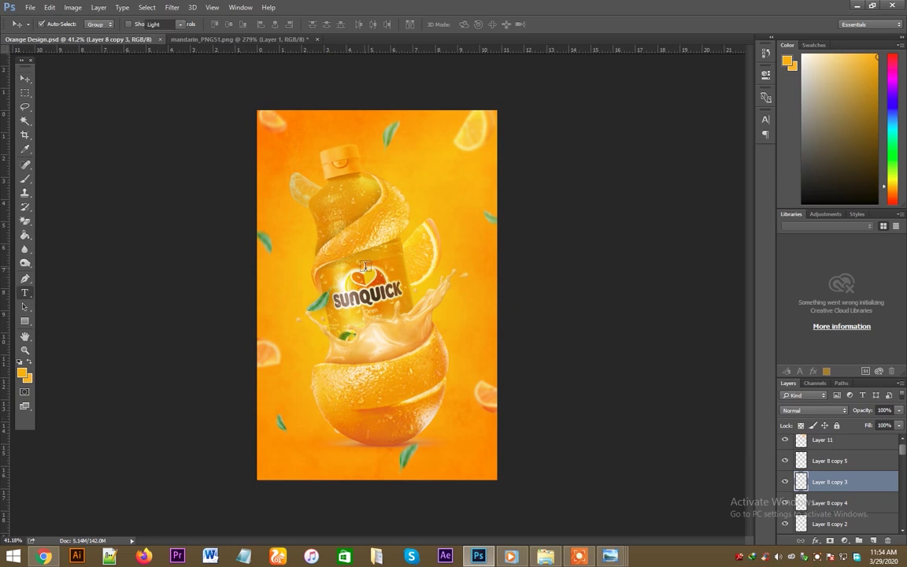
click(365, 270)
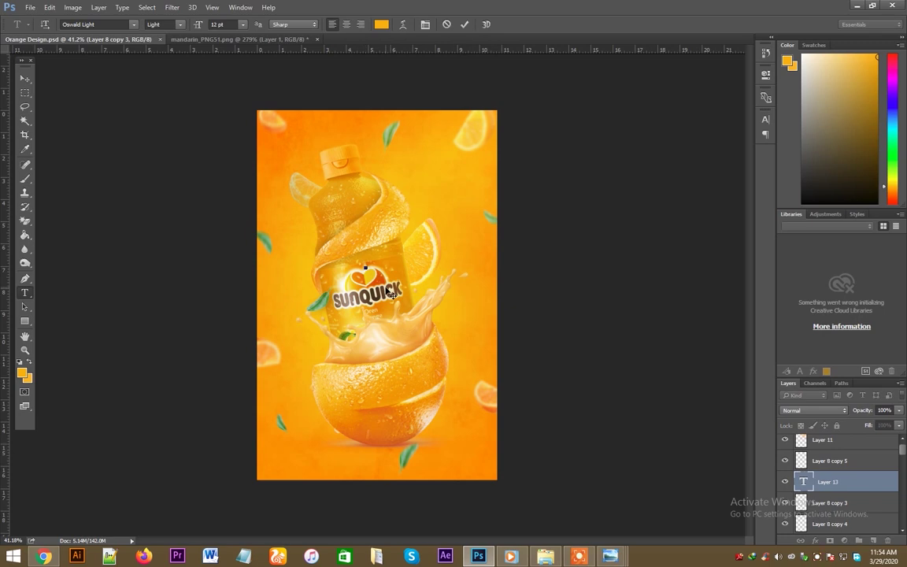
click(25, 79)
key(ctrl+t)
mouse_move(403, 279)
mouse_down()
mouse_move(433, 315)
mouse_move(475, 337)
mouse_up()
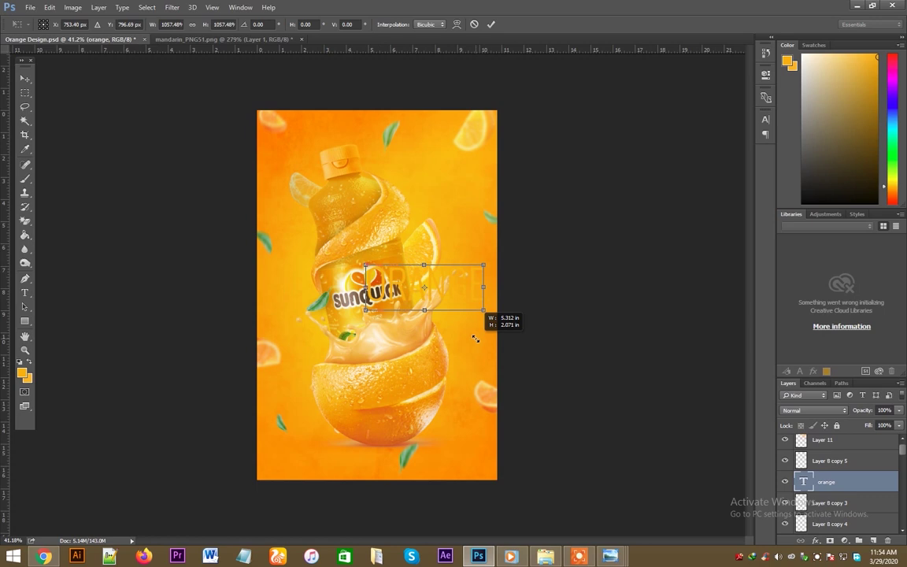
key(Return)
- Make ORANGE white in Lemon/Milk Bold and place it above the logo
click(764, 119)
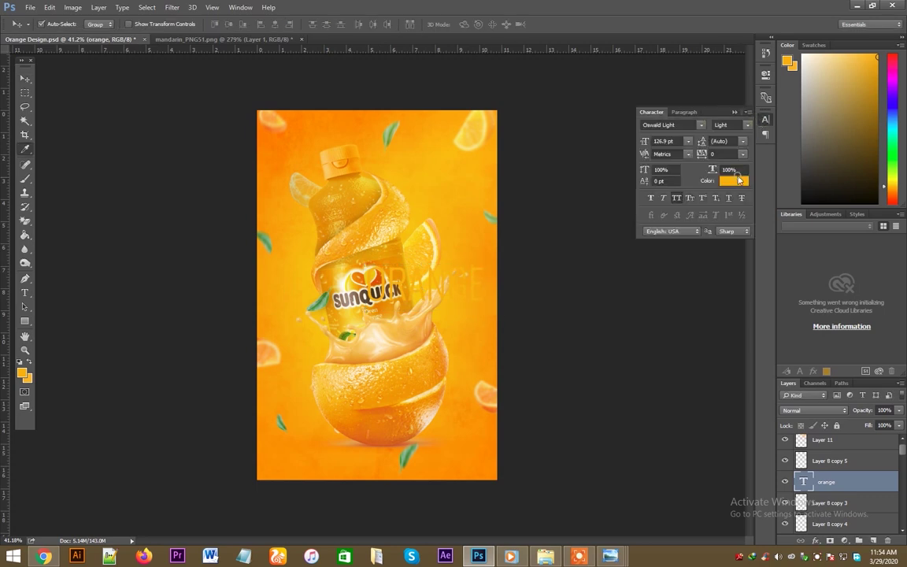
click(733, 180)
click(849, 270)
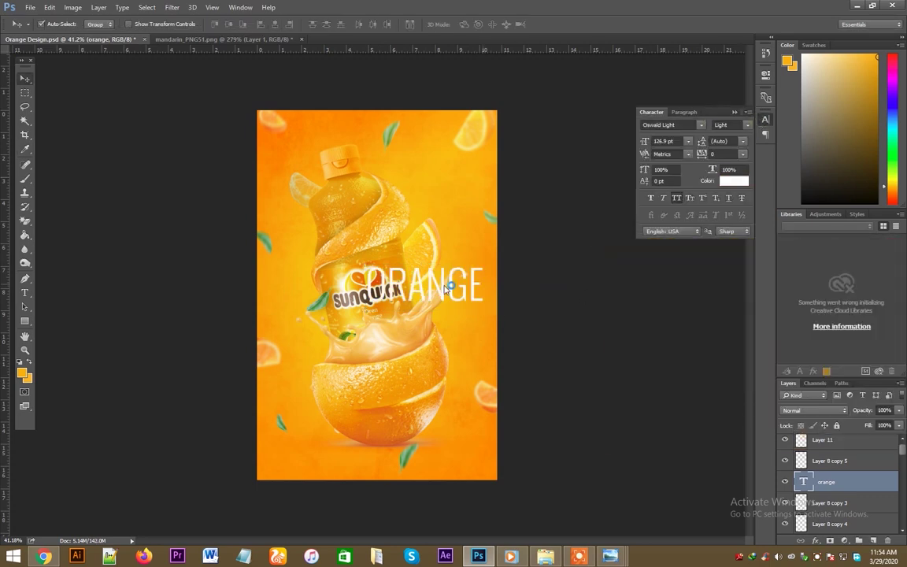
drag(442, 296, 395, 275)
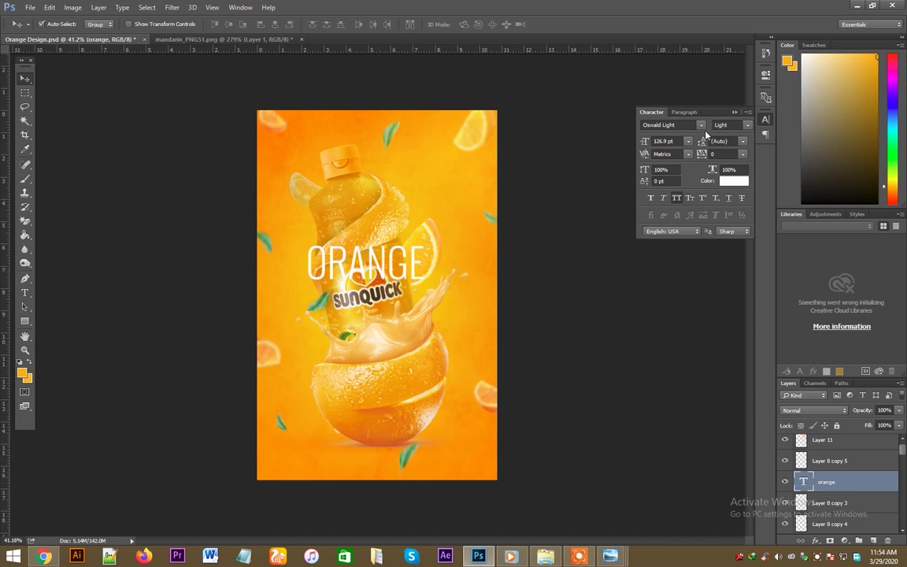
click(701, 126)
text(lemon)
click(681, 186)
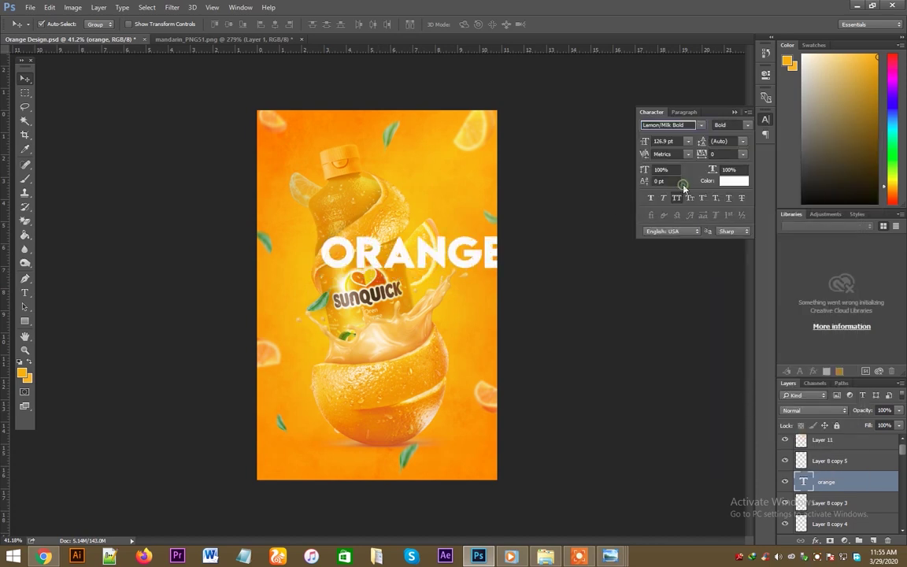
- Lock Layer 11, move ORANGE over the lower orange slices, and select its letter O
drag(438, 258, 490, 265)
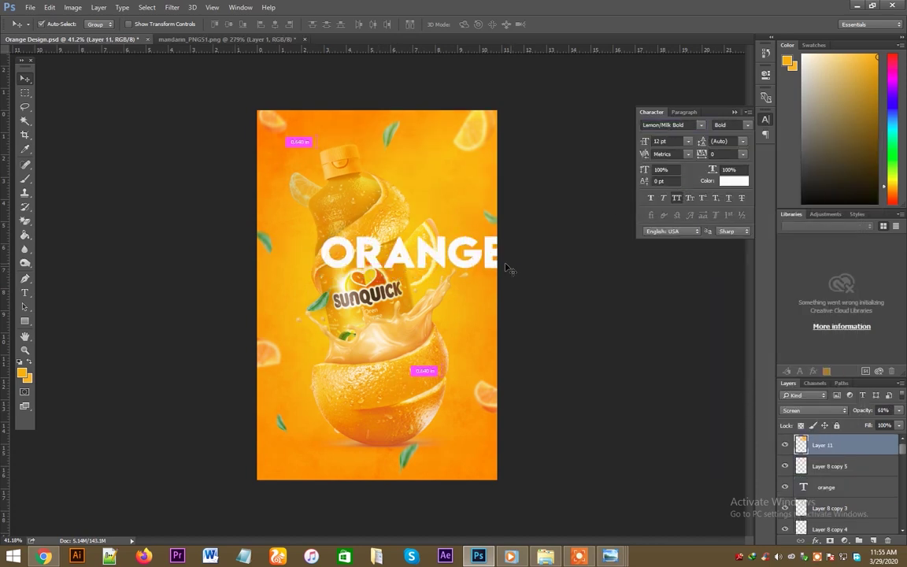
click(837, 426)
mouse_move(488, 259)
mouse_down()
mouse_move(451, 455)
mouse_move(455, 392)
mouse_up()
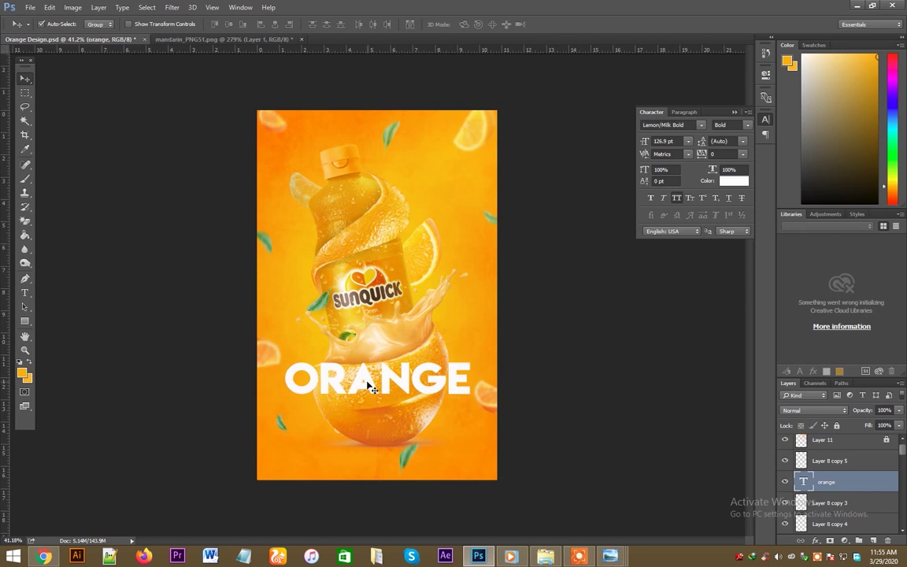
key(t)
drag(326, 387, 295, 379)
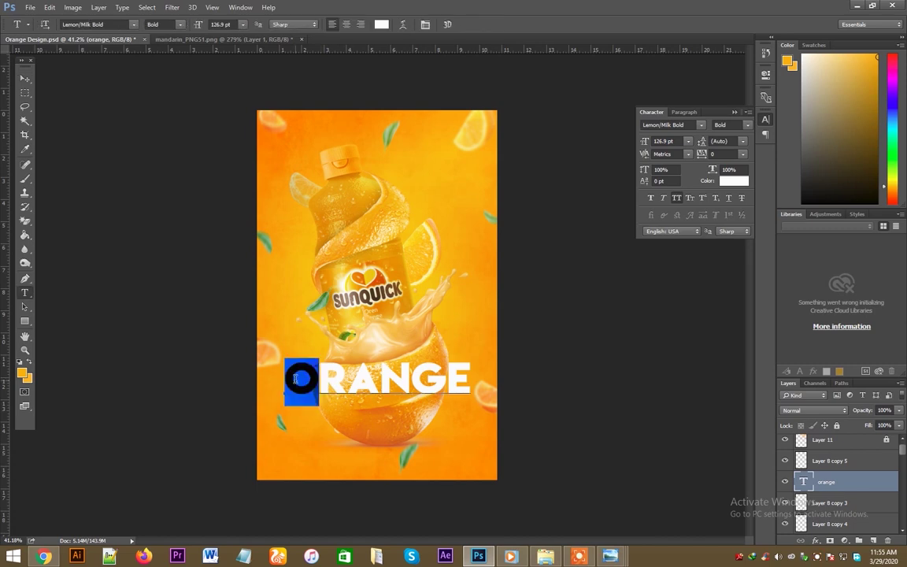
- Move the word toward the bottom and delete its O, leaving RANGE
click(24, 79)
mouse_move(404, 379)
mouse_down()
mouse_move(411, 446)
mouse_move(398, 351)
mouse_move(325, 380)
mouse_up()
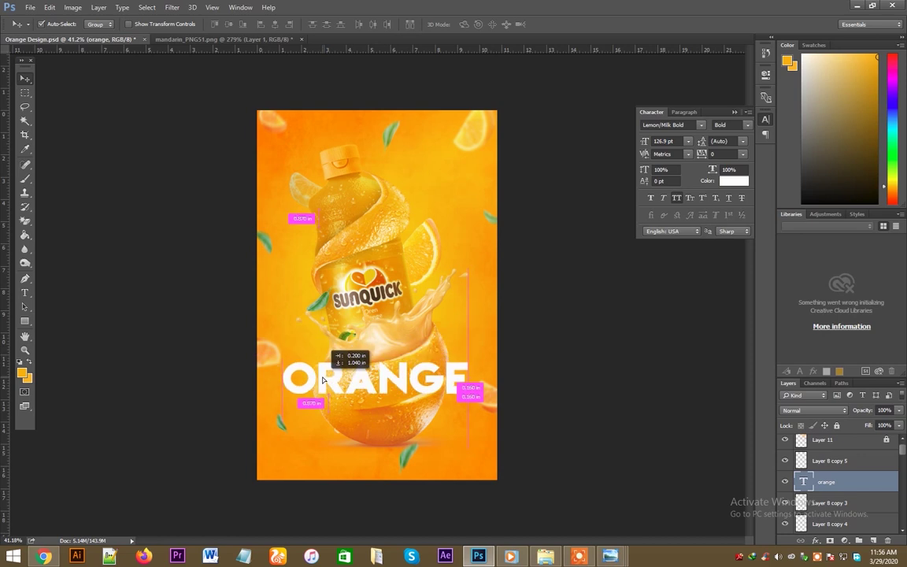
double_click(325, 380)
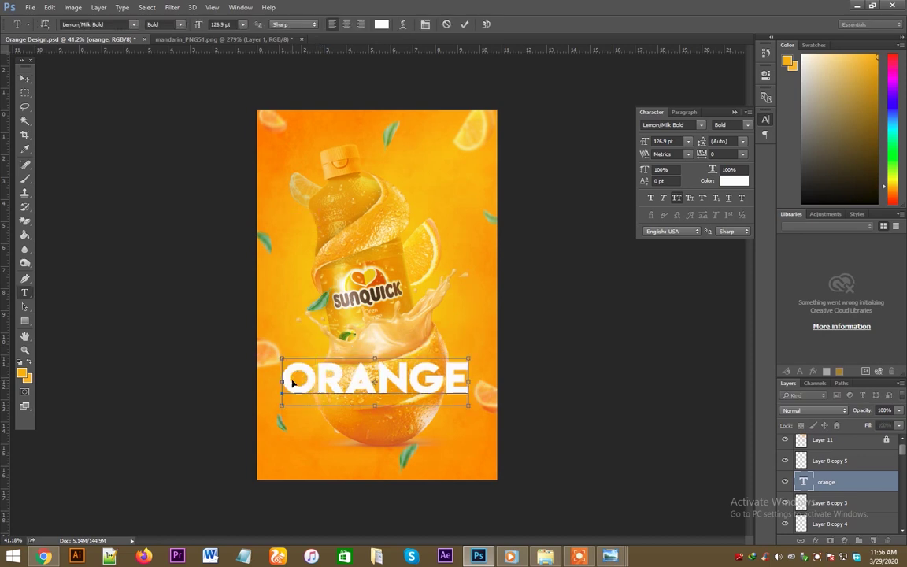
key(BackSpace)
click(26, 76)
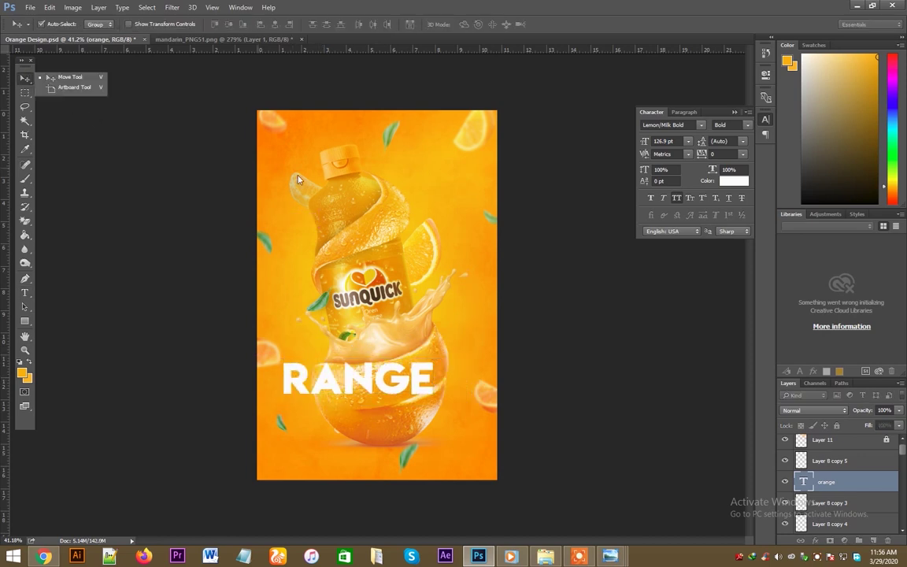
- Type a separate O text layer and enlarge it greatly
key(t)
click(352, 205)
text(o)
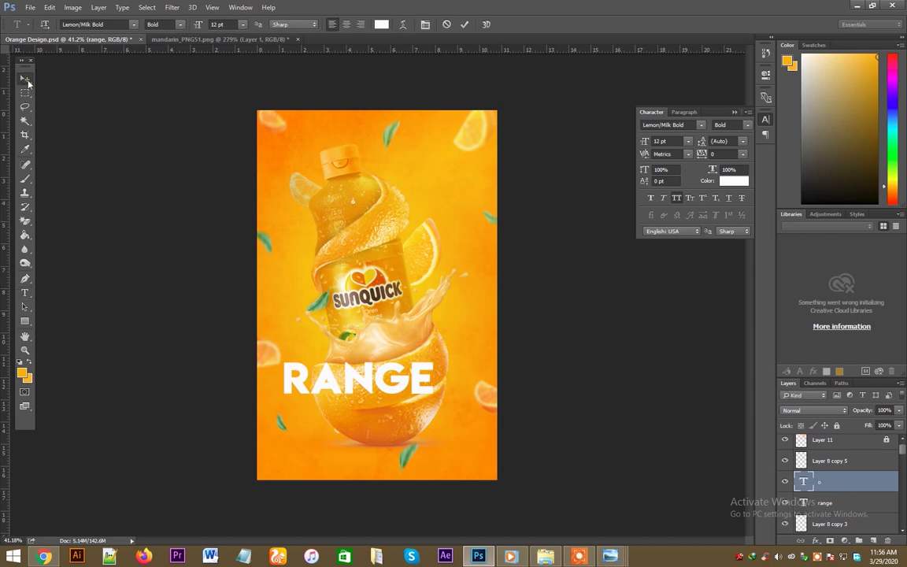
key(ctrl+t)
mouse_move(358, 209)
mouse_down()
mouse_move(410, 274)
mouse_move(380, 228)
mouse_up()
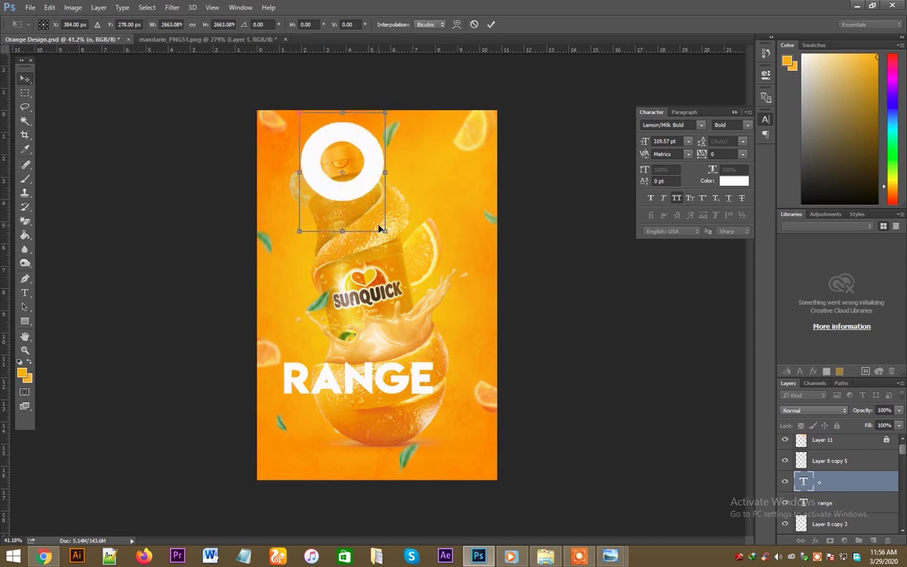
key(Return)
- Send the white O behind the bottle, scale it to about 121% around the cap
key(ctrl+bracketleft)
key(ctrl+bracketleft)
key(ctrl+bracketleft)
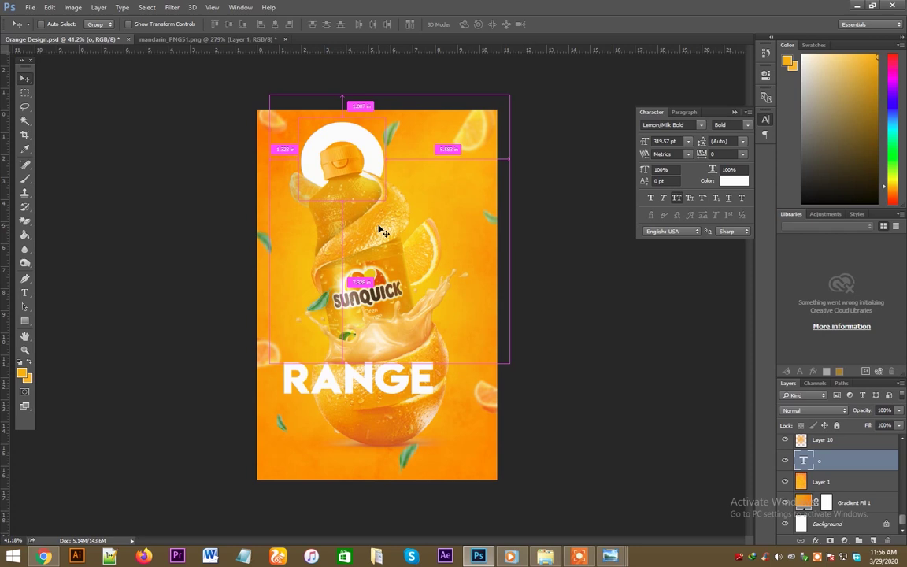
drag(366, 153, 367, 145)
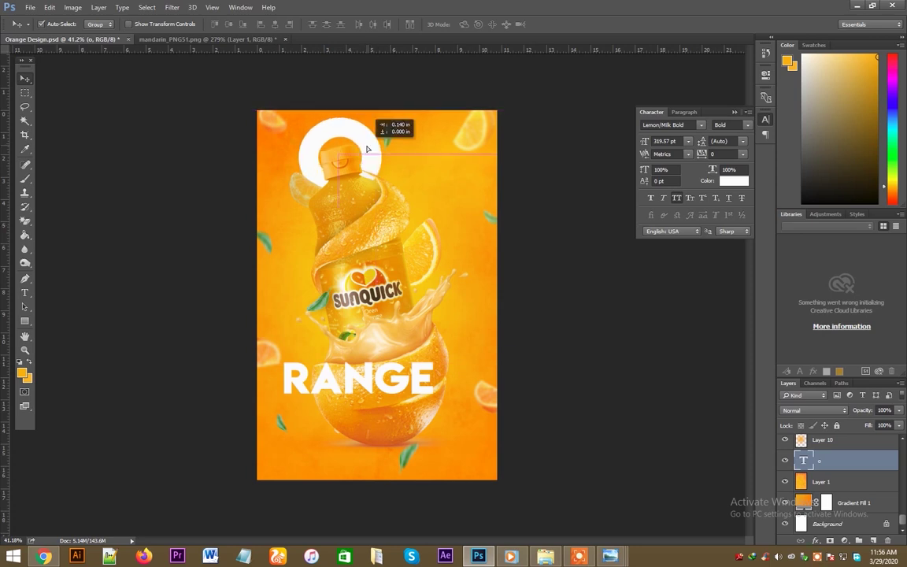
key(ctrl+t)
drag(383, 224, 406, 242)
drag(388, 159, 376, 149)
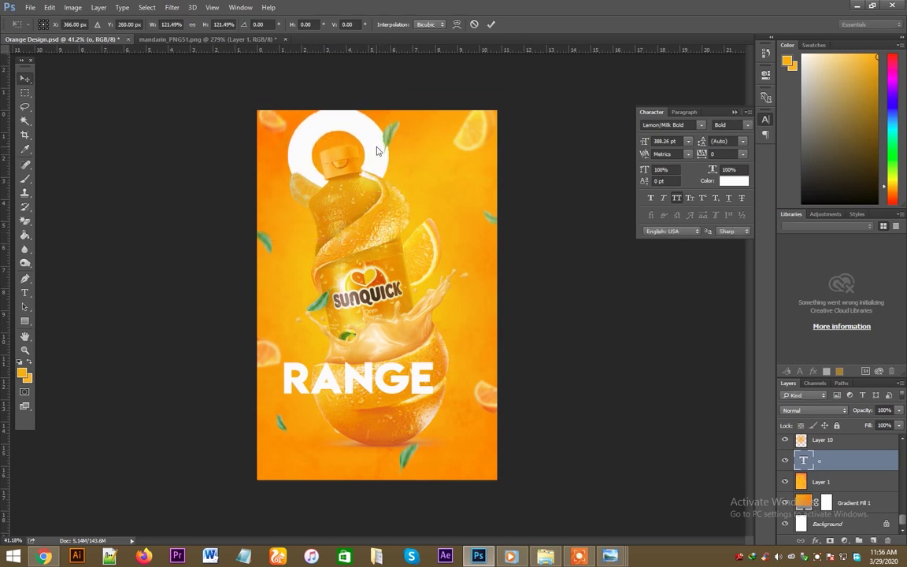
key(Return)
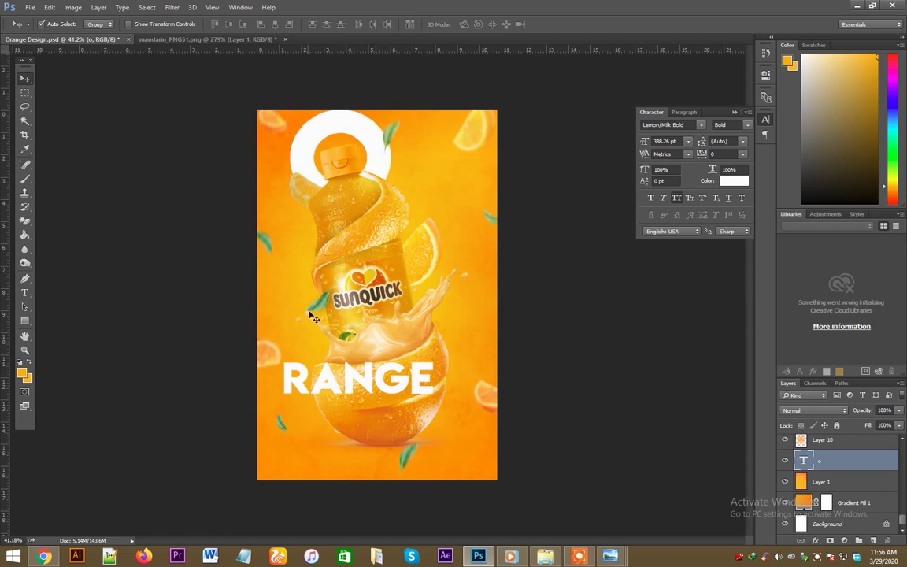
- Delete the R from RANGE so the title reads ANGE
drag(282, 380, 310, 380)
key(BackSpace)
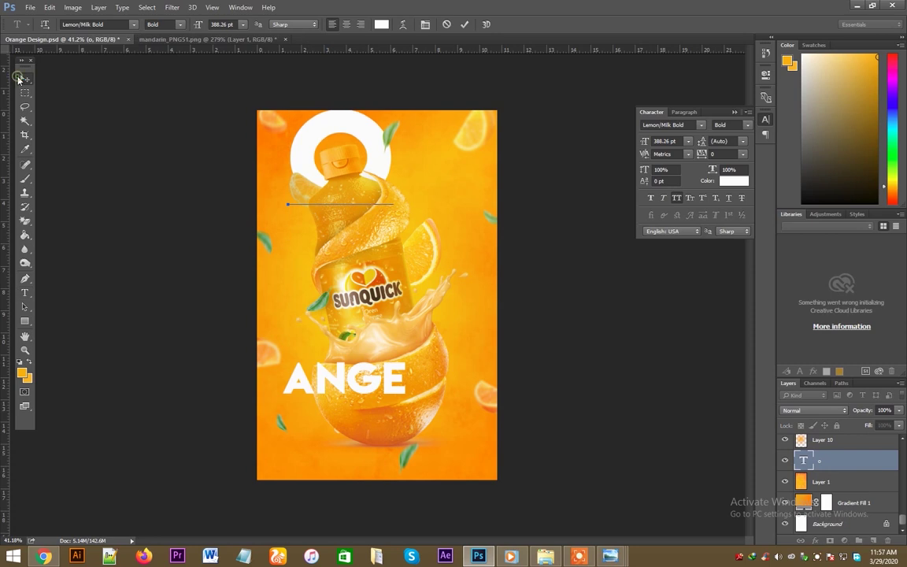
click(370, 269)
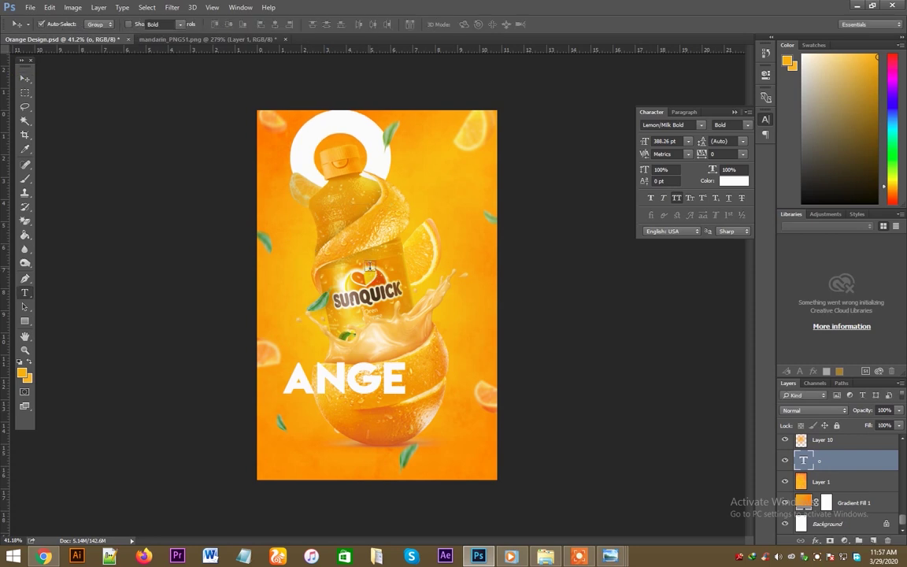
- Create the R letter, place it left of the bottle and shrink it to about 90%
text(r)
click(25, 78)
mouse_move(370, 270)
mouse_down()
mouse_move(380, 292)
mouse_move(401, 305)
mouse_up()
key(ctrl+t)
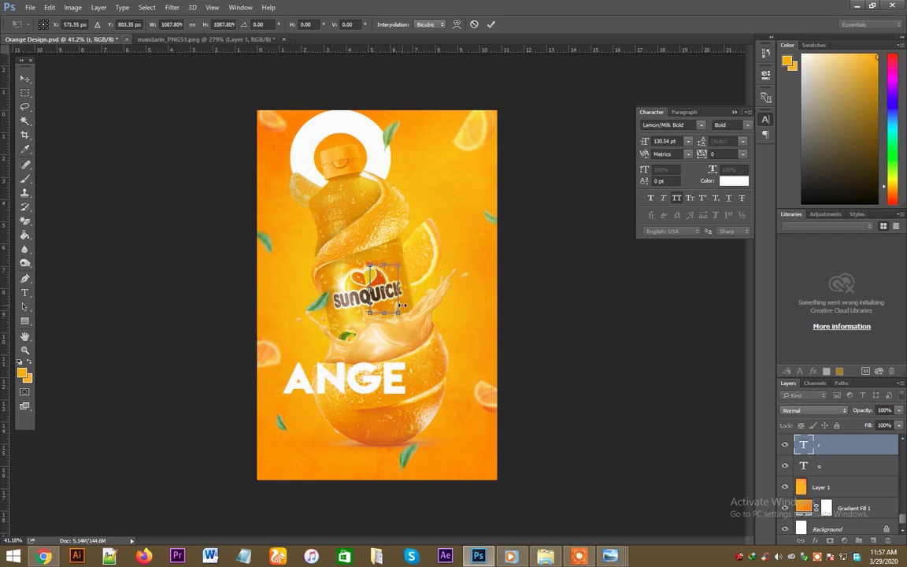
key(Return)
drag(369, 283, 311, 234)
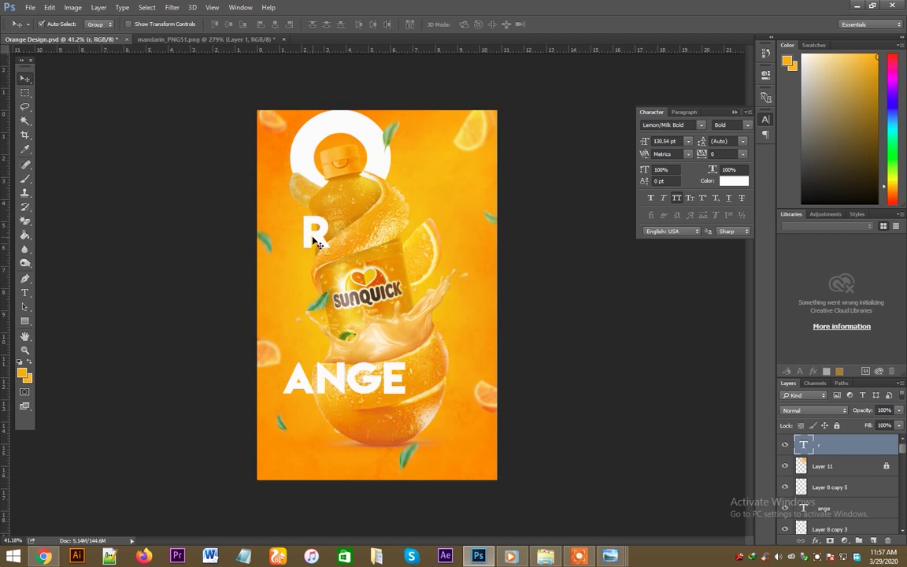
key(ctrl+t)
drag(325, 259, 389, 274)
key(Return)
- Retype the duplicated R as A and place it right of the bottle
key(t)
double_click(379, 263)
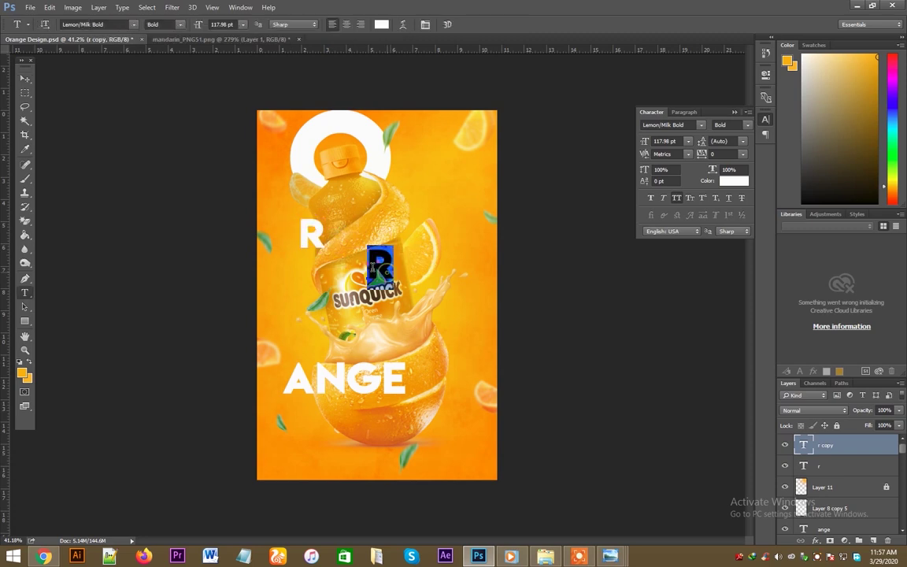
text(A)
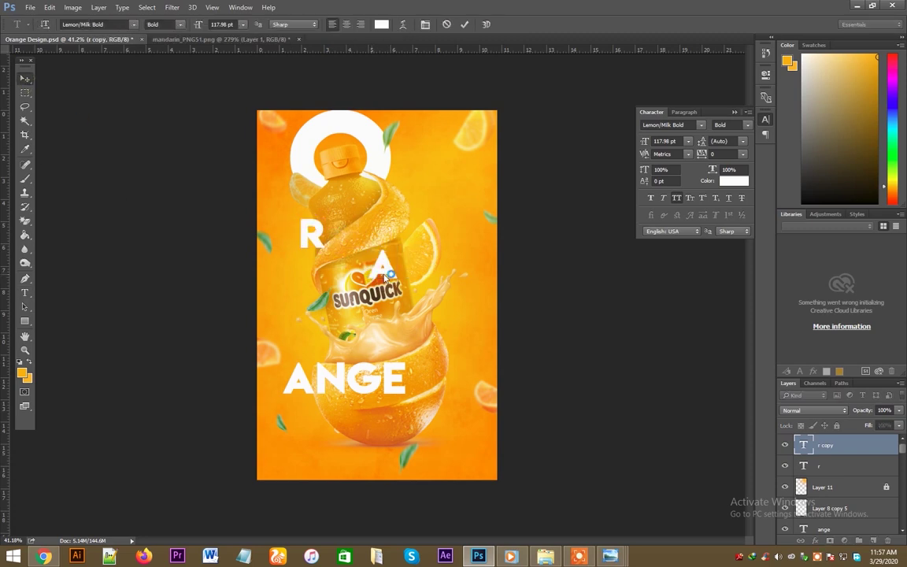
click(26, 80)
drag(381, 267, 391, 258)
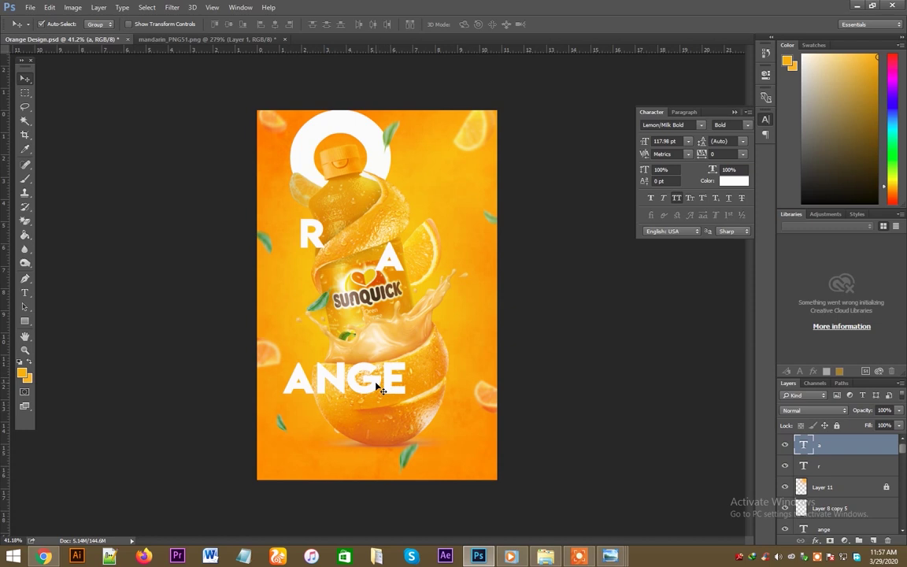
- Duplicate the A, move the copy down left of the bottle and retype it as N
key(ctrl+j)
drag(398, 269, 324, 341)
key(ctrl+t)
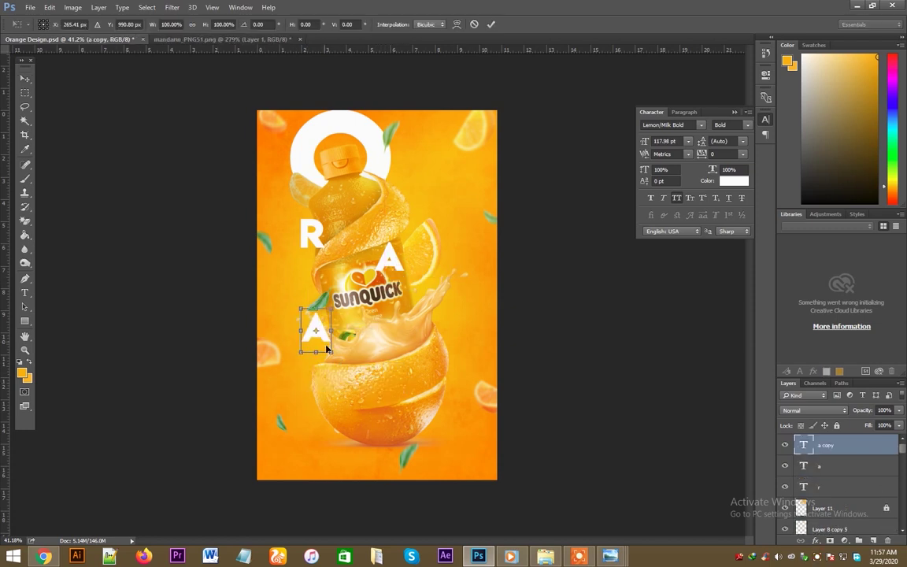
key(Return)
key(t)
double_click(311, 330)
text(n)
click(25, 79)
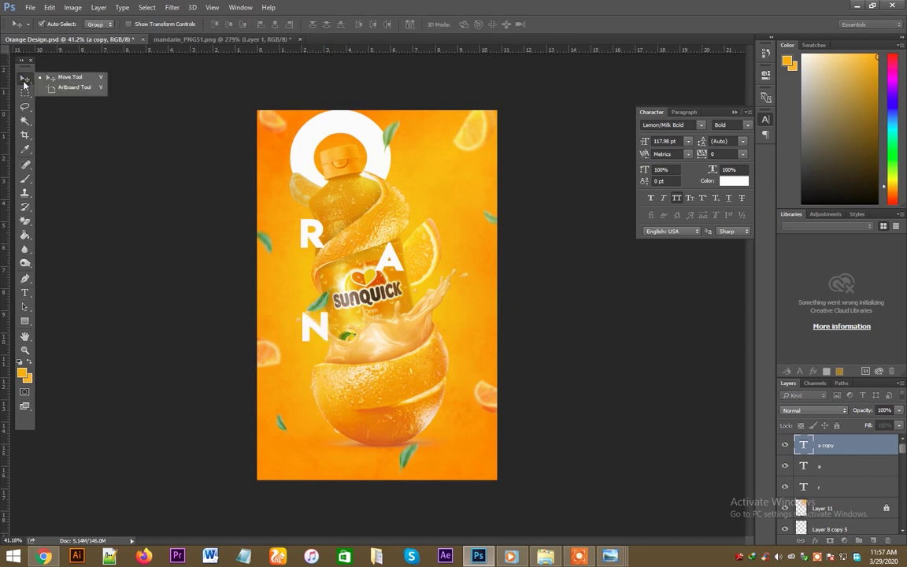
- Duplicate the N onto the orange, retype it as G and lower it
mouse_move(320, 330)
mouse_down()
mouse_move(325, 368)
mouse_move(388, 395)
mouse_up()
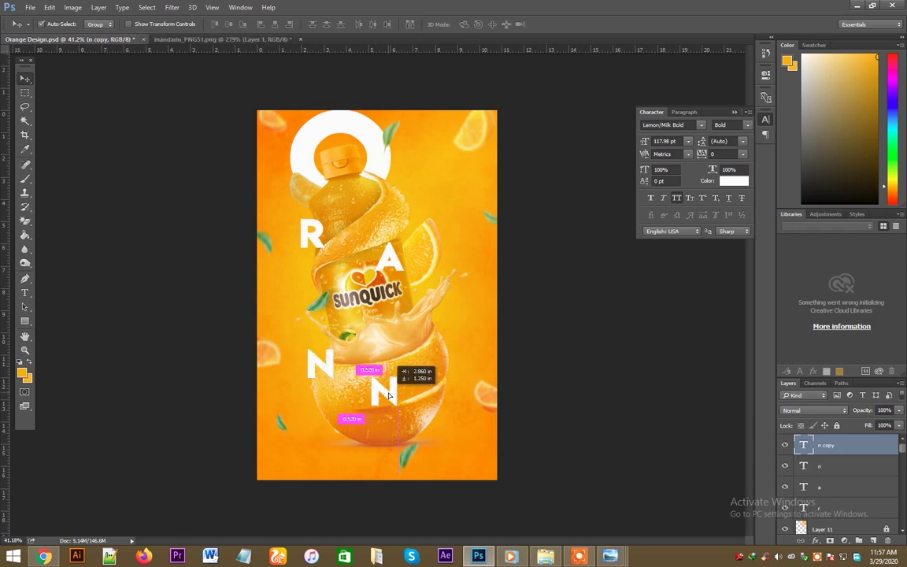
key(t)
key(Return)
text(g)
click(25, 80)
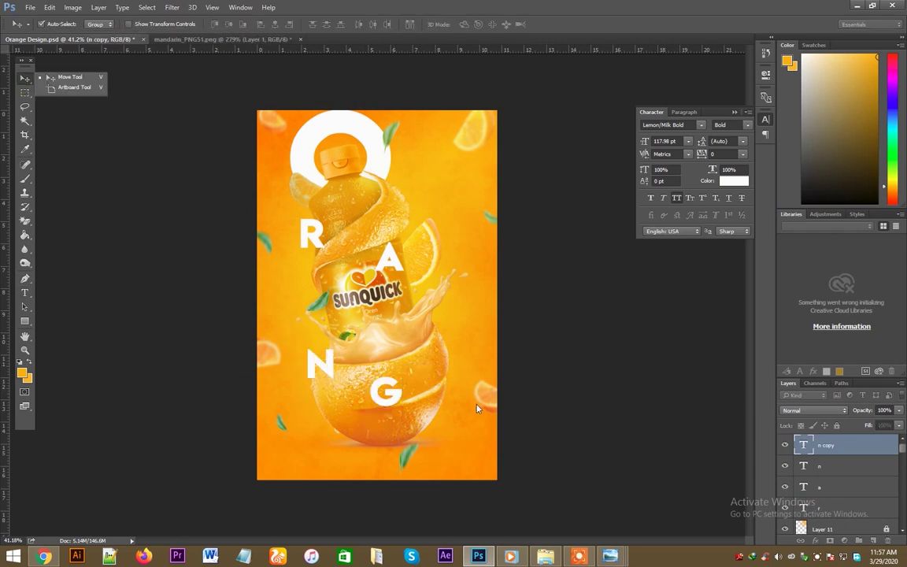
mouse_move(396, 406)
mouse_down()
mouse_move(387, 435)
mouse_move(384, 400)
mouse_move(450, 370)
mouse_up()
- Duplicate the G, retype the copy as N and move it down and right
key(ctrl+j)
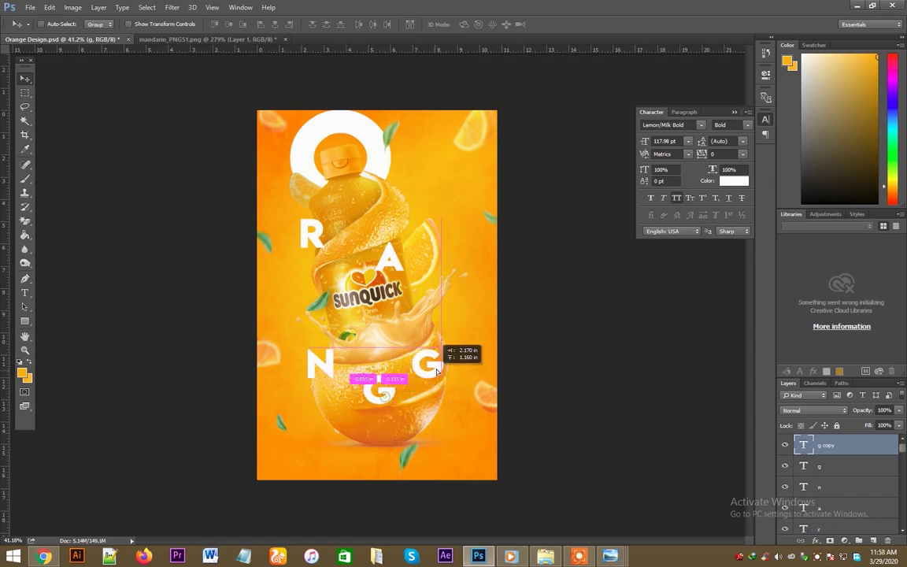
double_click(441, 360)
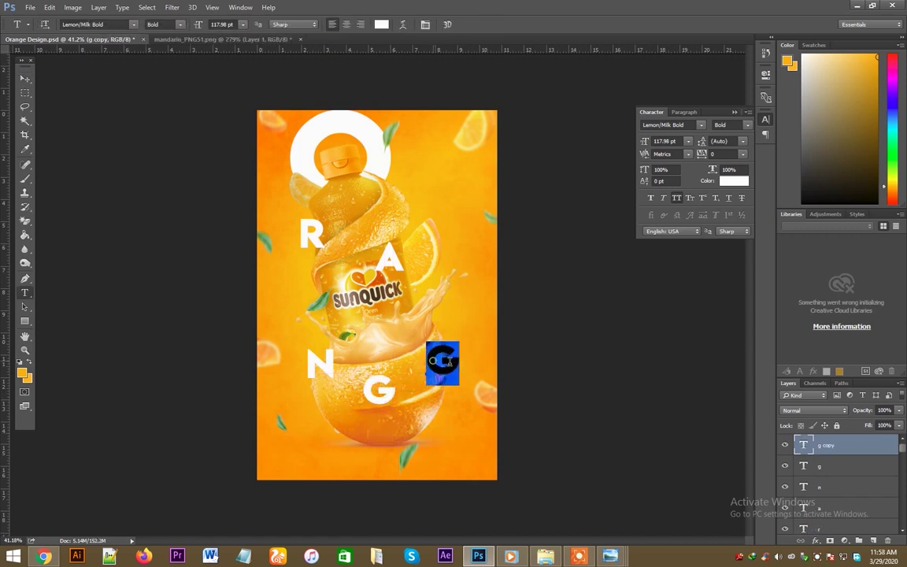
text(N)
click(25, 80)
drag(451, 369, 456, 385)
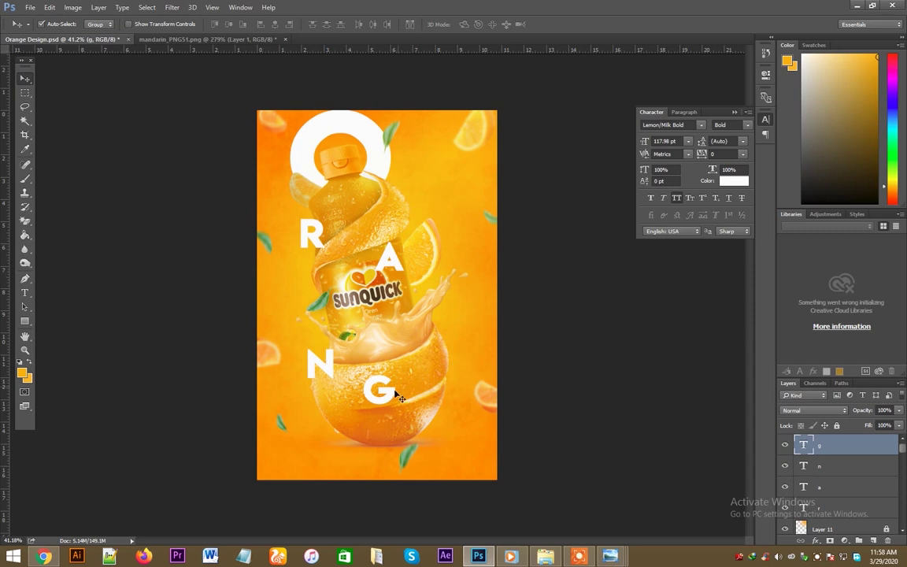
- Make an E from a G copy, place it lower right on the orange, and send its layer down
drag(398, 402, 421, 384)
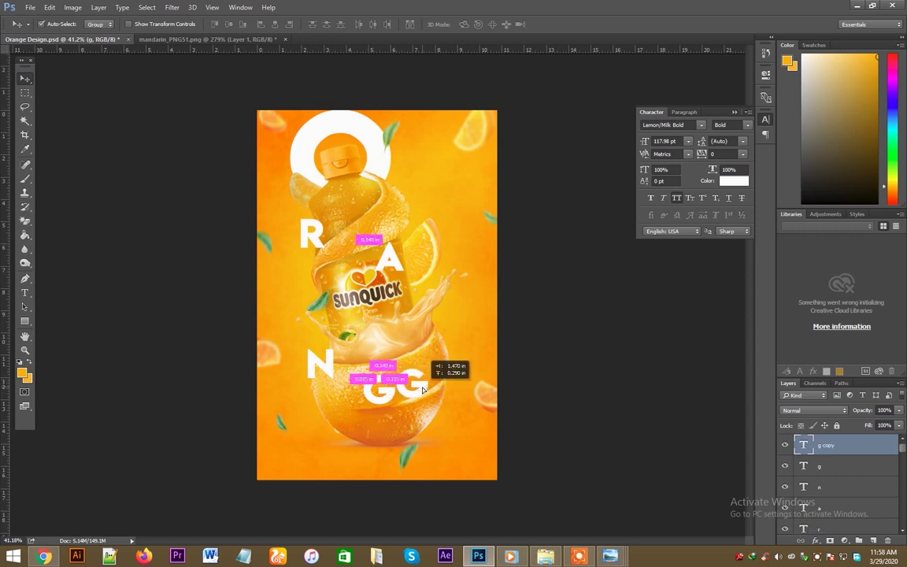
key(t)
double_click(421, 384)
text(E)
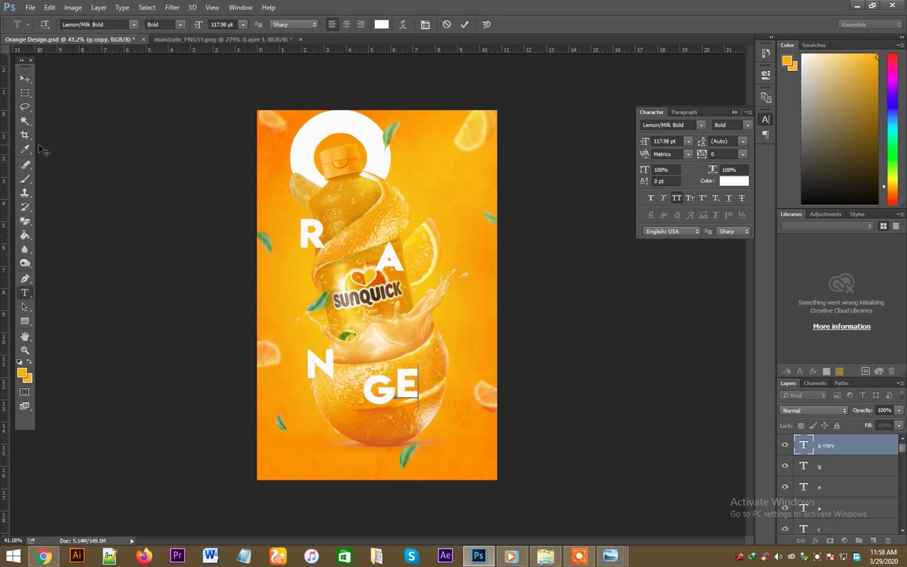
click(26, 81)
drag(403, 392, 447, 423)
key(ctrl+bracketleft)
key(ctrl+bracketleft)
key(ctrl+bracketleft)
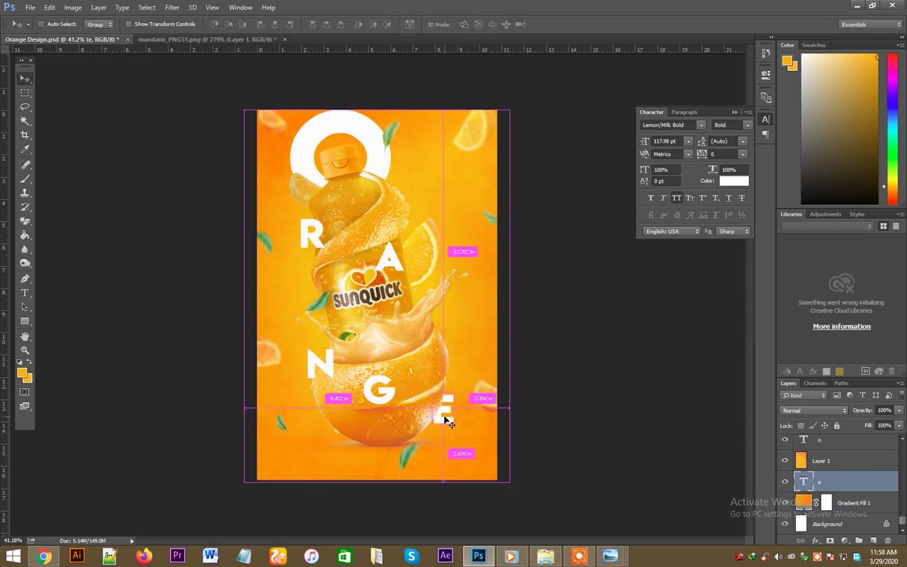
- Nudge the A down-right and shrink it to about 93% (109.45 pt)
click(336, 376)
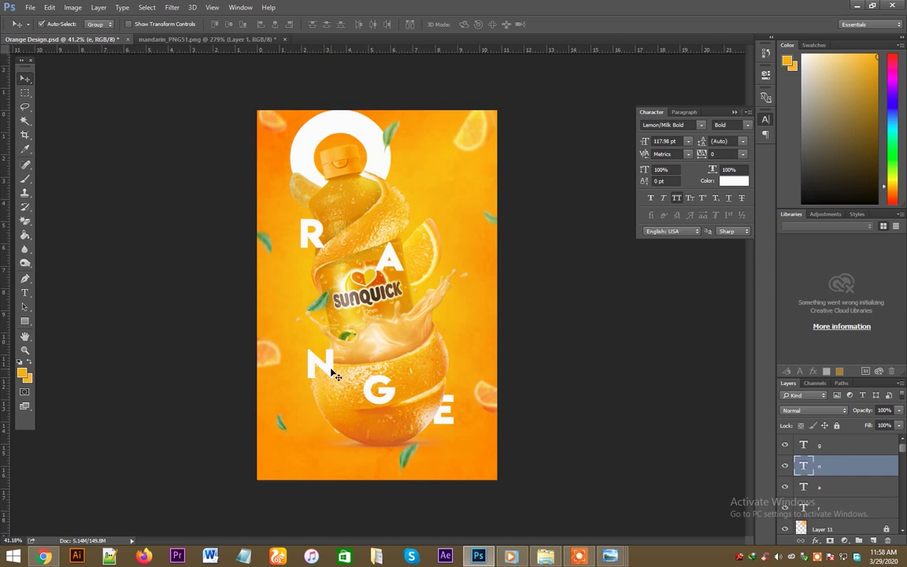
mouse_move(397, 268)
mouse_down()
mouse_move(425, 288)
mouse_move(446, 260)
mouse_move(453, 277)
mouse_move(399, 266)
mouse_up()
key(ctrl+t)
key(Return)
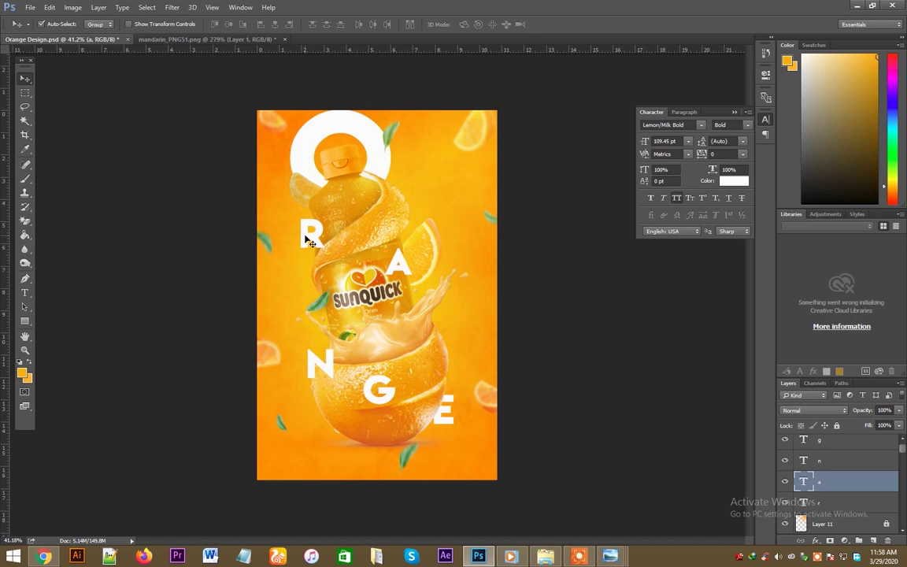
- Reposition the R and N beside the bottle and nudge the E down-left
click(309, 242)
drag(309, 241, 314, 246)
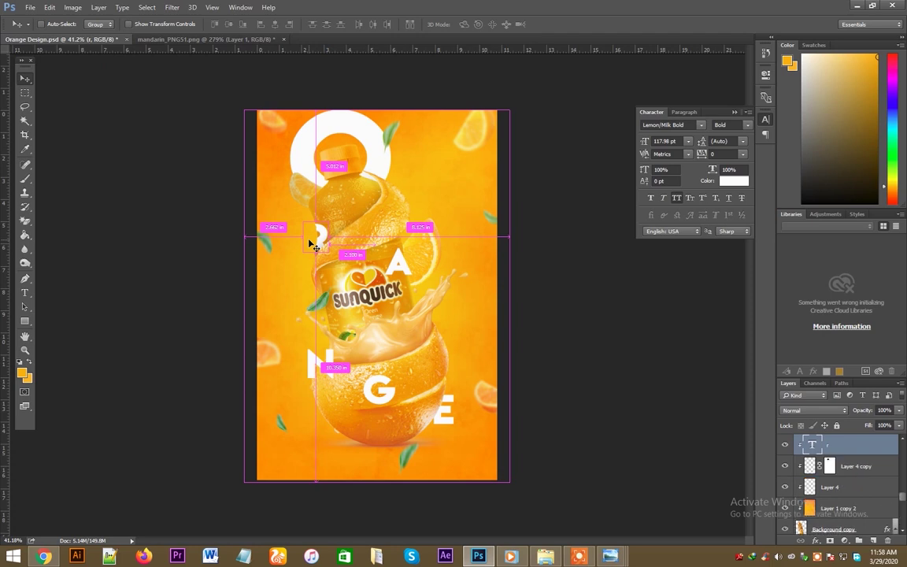
drag(314, 246, 315, 247)
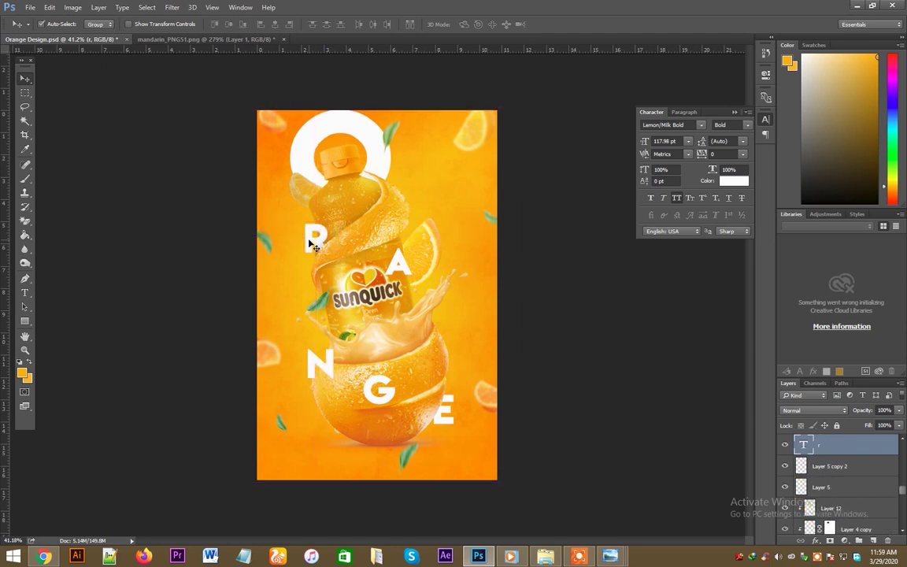
drag(313, 246, 313, 249)
drag(323, 360, 322, 363)
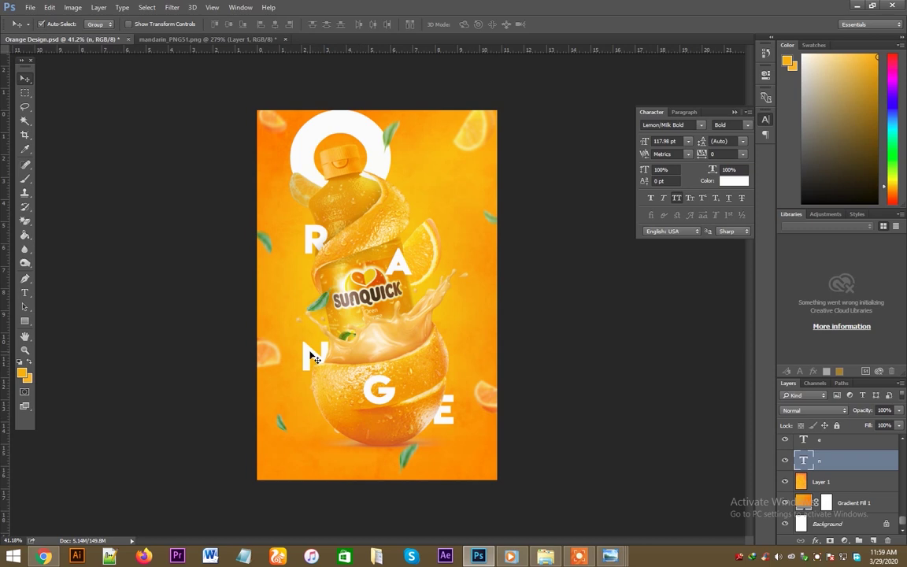
mouse_move(303, 356)
mouse_down()
mouse_move(447, 337)
mouse_move(365, 349)
mouse_move(463, 346)
mouse_move(323, 371)
mouse_up()
drag(445, 410, 442, 420)
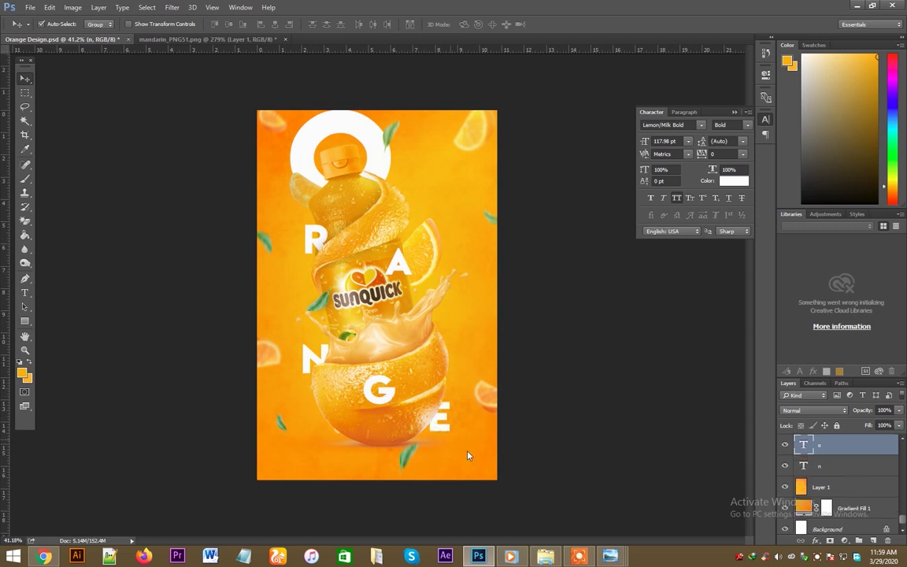
- Tilt the R about -12 degrees and shrink the A slightly
click(312, 245)
key(ctrl+t)
drag(346, 291, 362, 282)
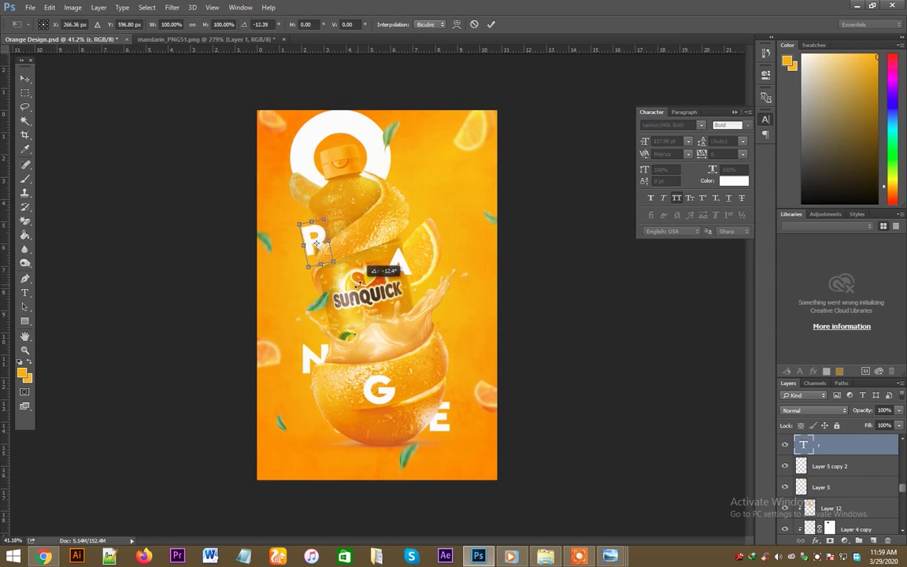
key(Return)
click(408, 271)
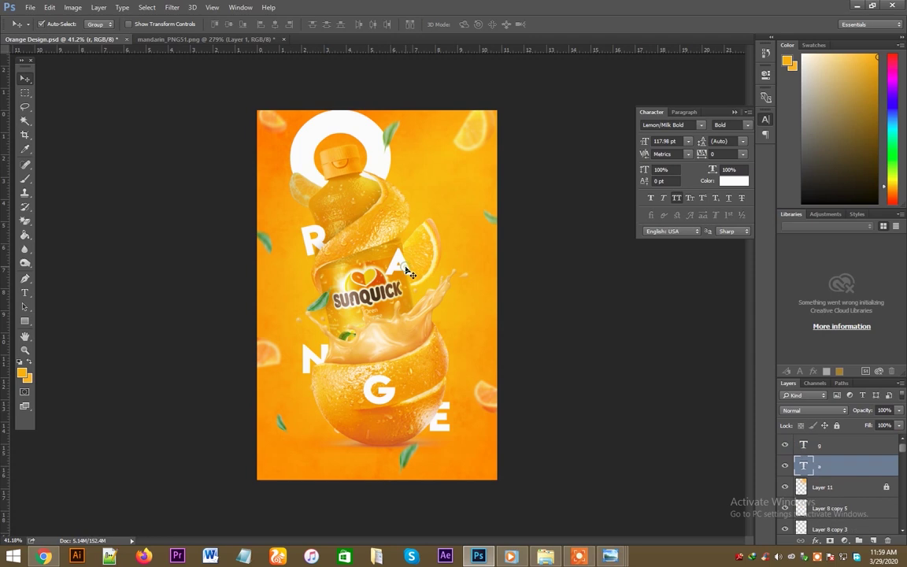
key(ctrl+t)
drag(415, 310, 410, 304)
key(Return)
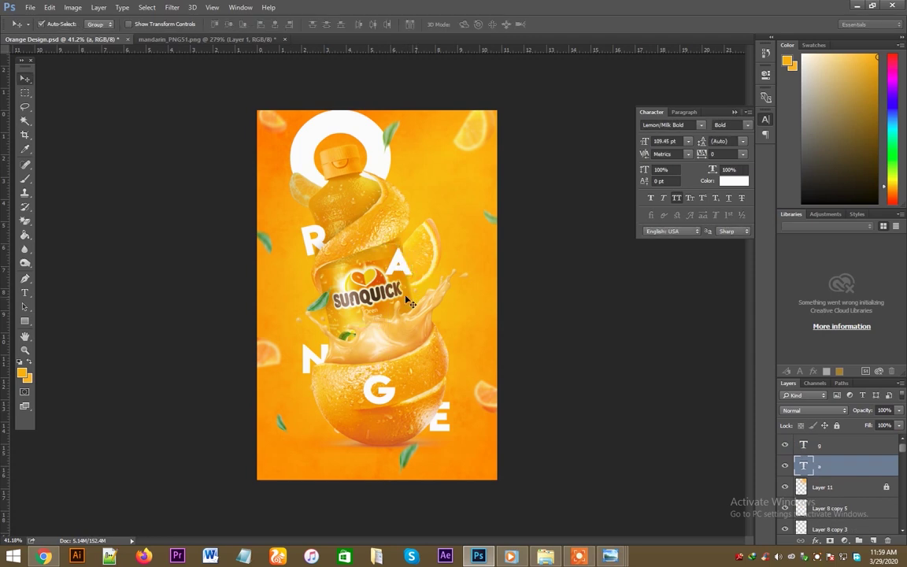
- Tilt the A and G together about -7 degrees
shift+click(309, 366)
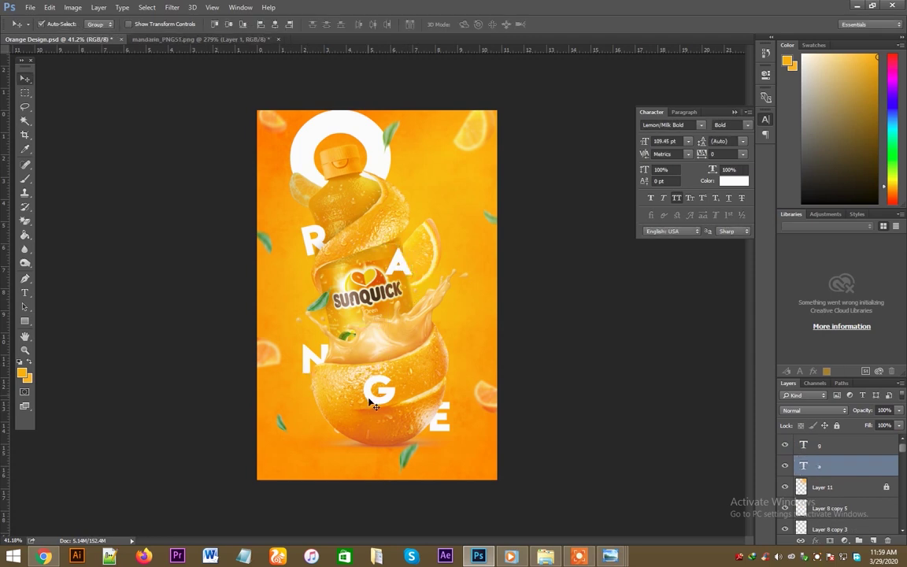
key(ctrl+t)
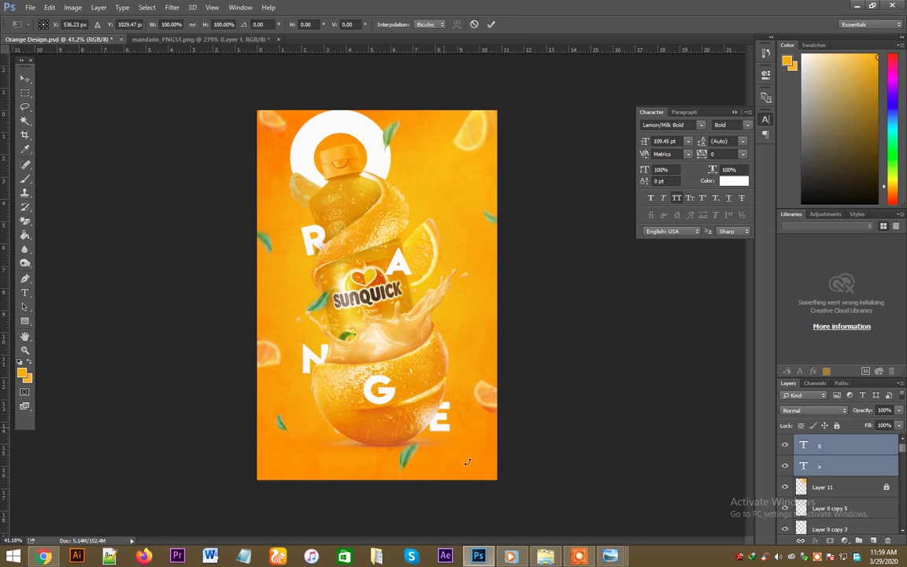
drag(469, 456, 505, 467)
key(Return)
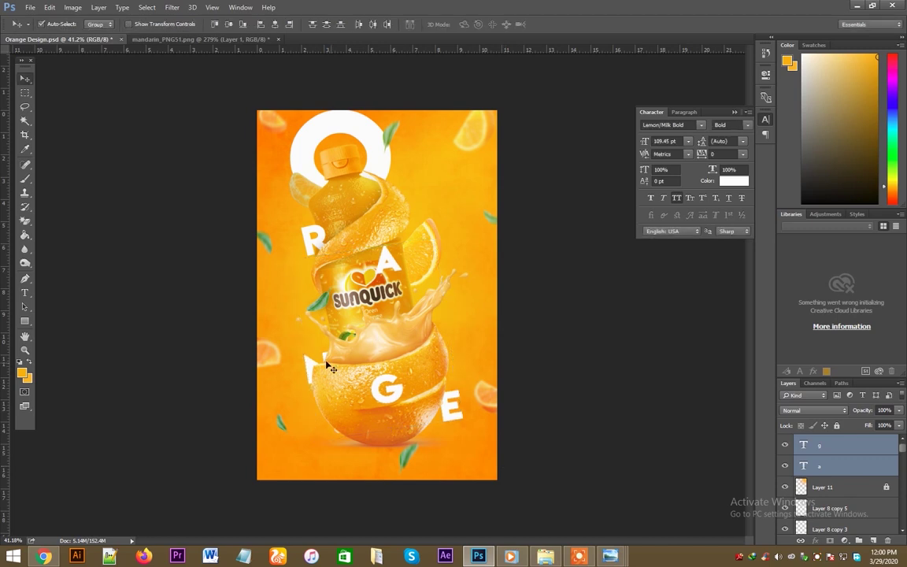
- Fine-tune the positions of the N, E, G, A and the O circle behind the cap
drag(309, 369, 304, 359)
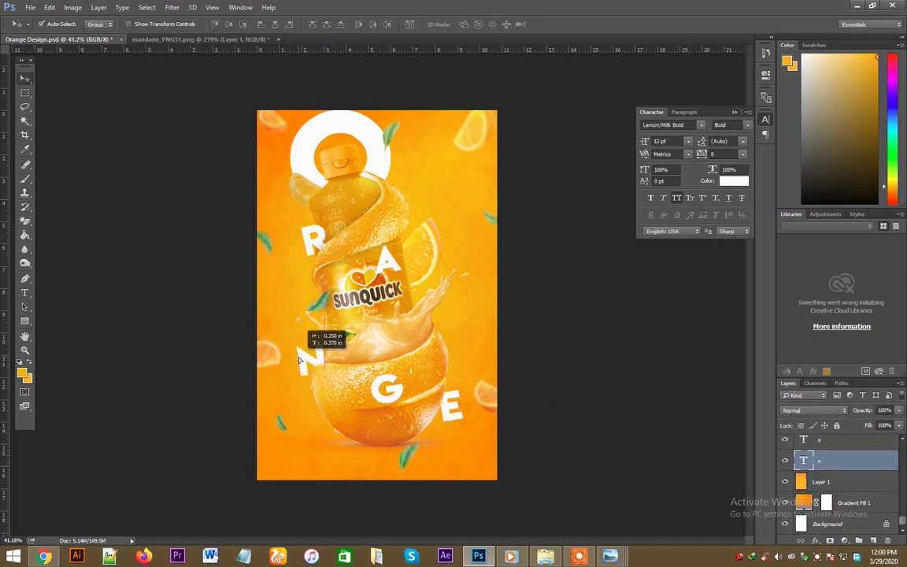
drag(455, 419, 449, 426)
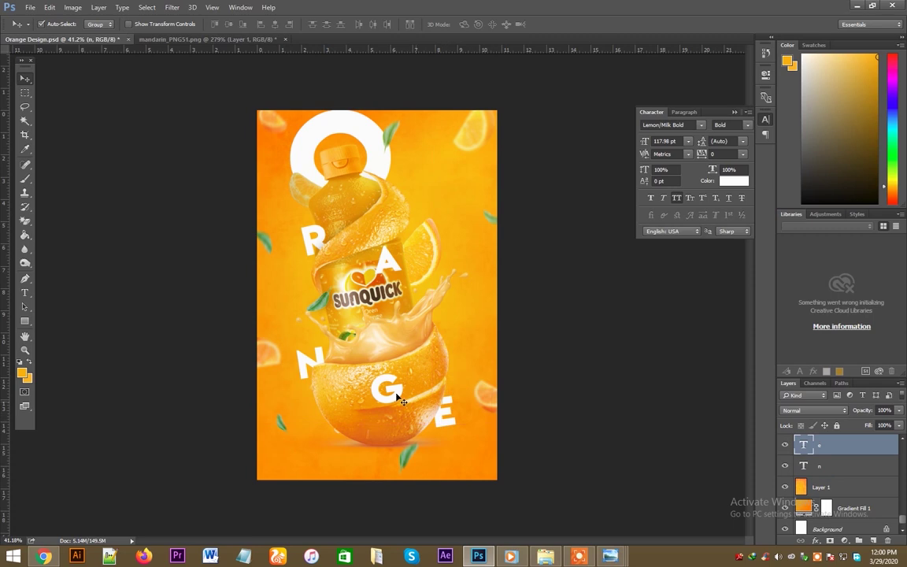
drag(387, 397, 394, 396)
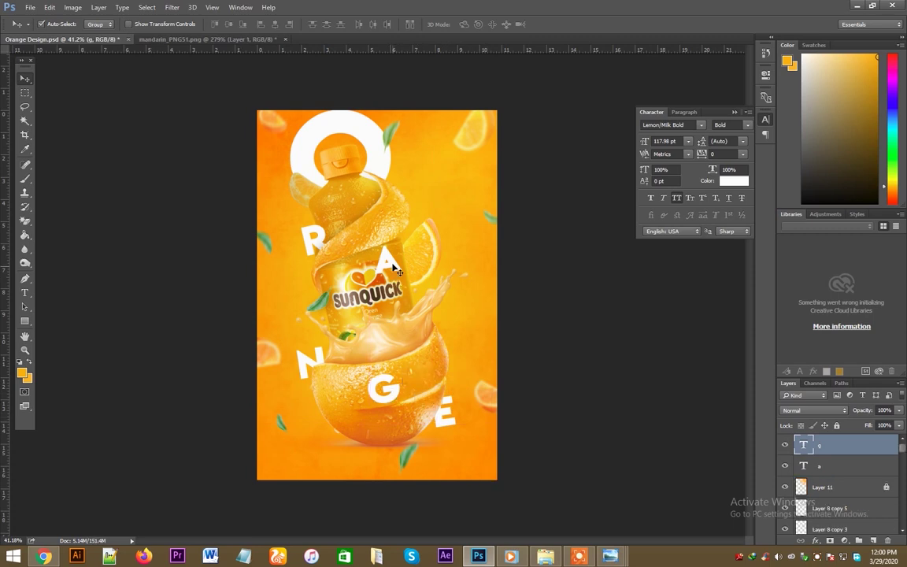
drag(358, 246, 358, 243)
drag(382, 152, 384, 150)
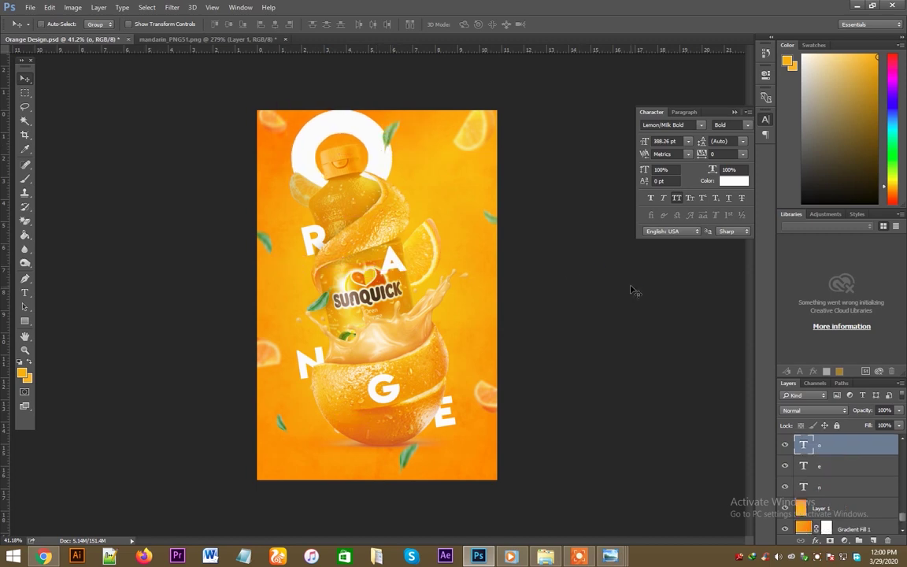
drag(305, 364, 306, 371)
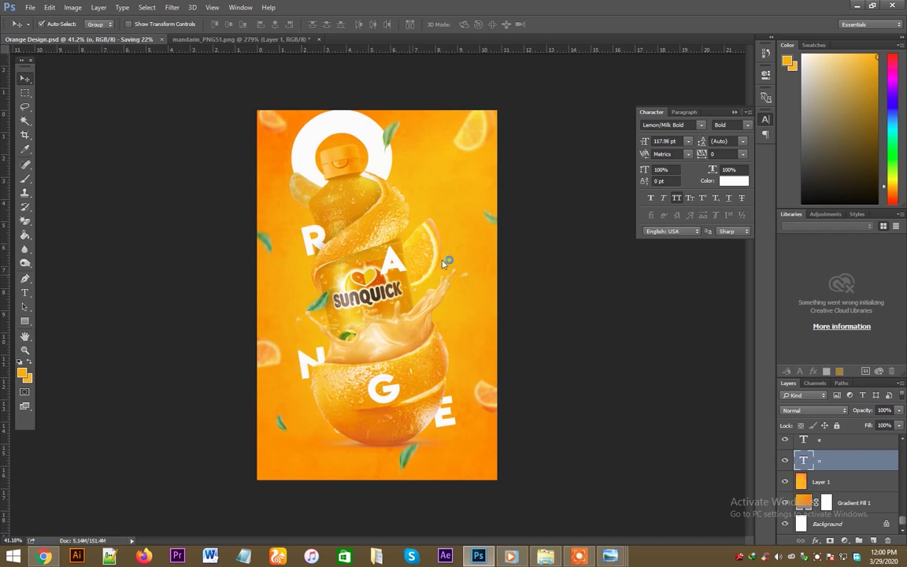
- Move the R layer just above Layer 1 and shift the R slightly down
click(311, 244)
mouse_move(310, 238)
mouse_down()
mouse_move(332, 230)
mouse_move(307, 234)
mouse_up()
key(ctrl+z)
key(ctrl+bracketleft)
key(ctrl+bracketleft)
key(ctrl+bracketleft)
key(ctrl+bracketleft)
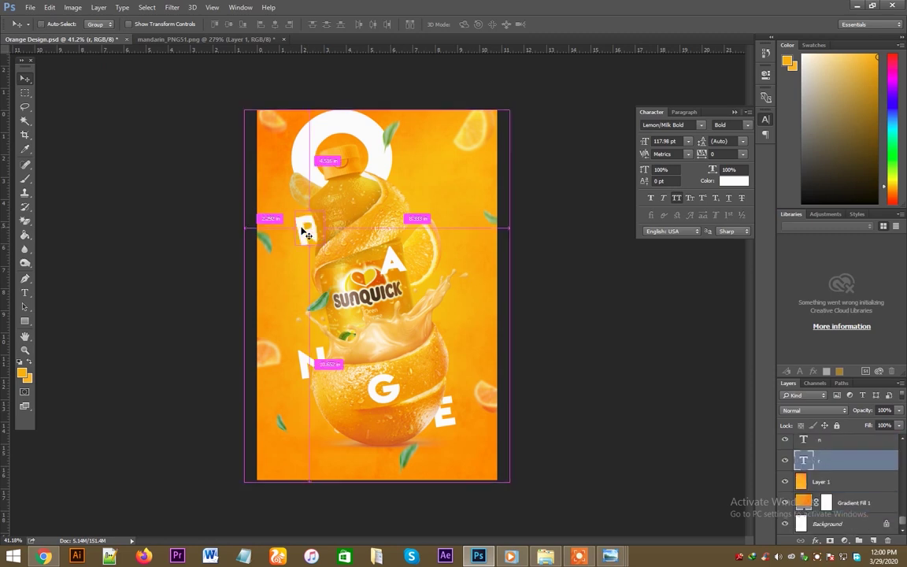
drag(305, 234, 305, 241)
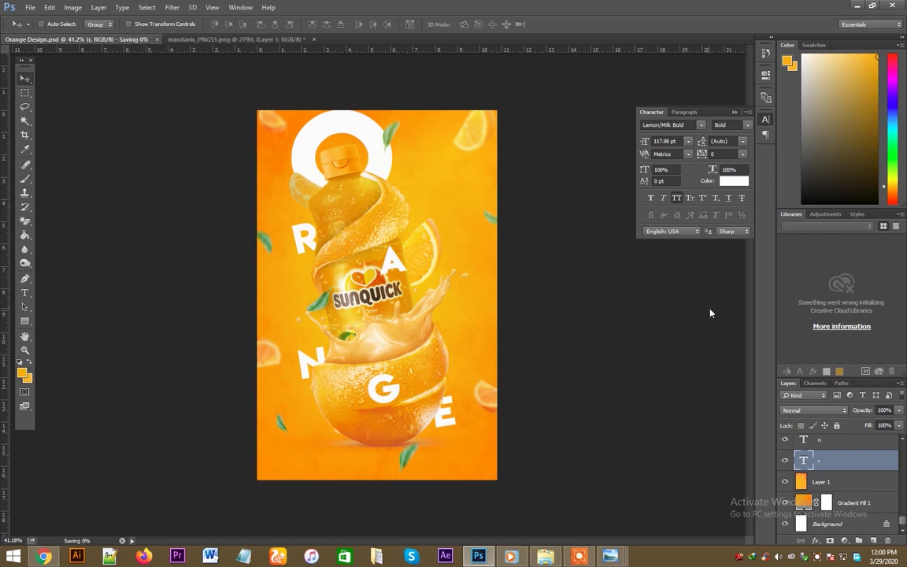
- Try a different blend mode on the O circle's layer
click(383, 160)
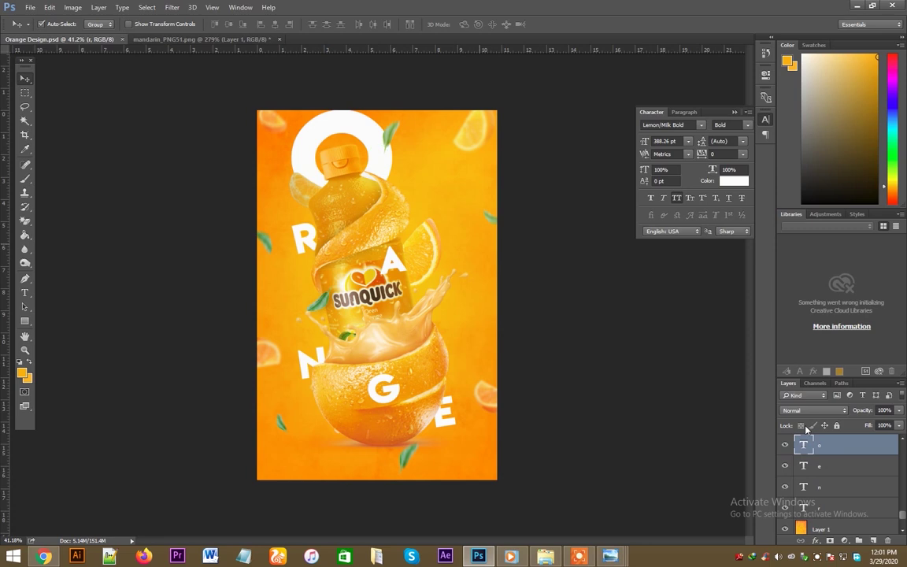
click(813, 410)
click(795, 192)
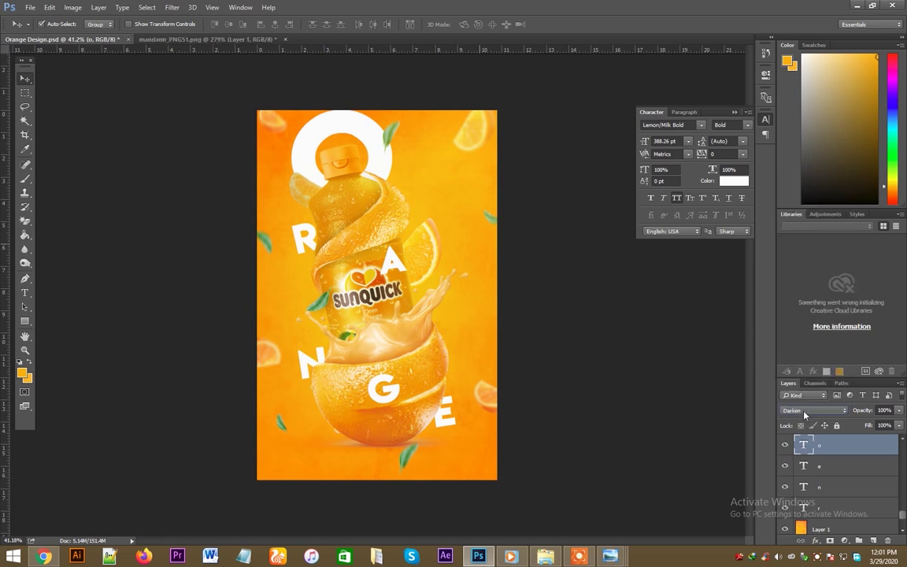
scroll(804, 414, down, 4)
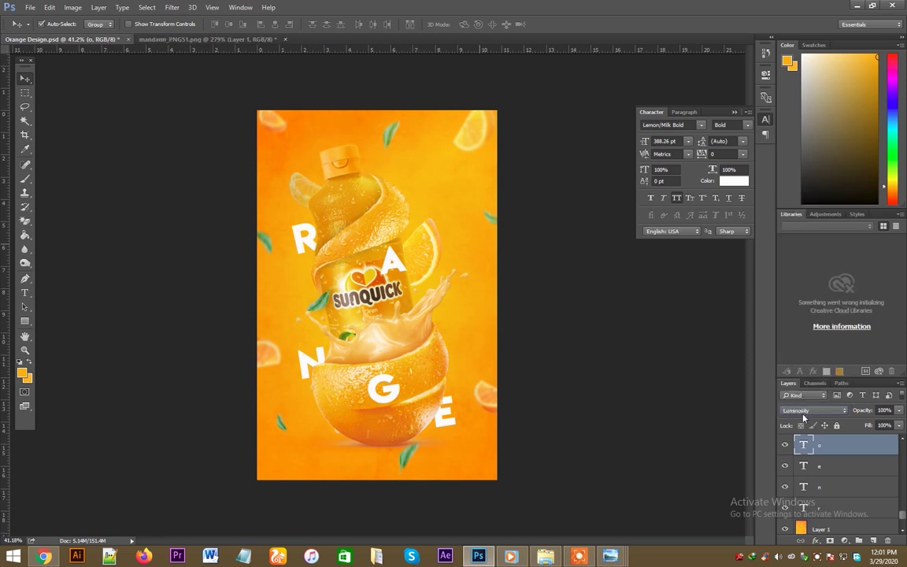
- Change the O's text color to saturated yellow ffd015
click(731, 181)
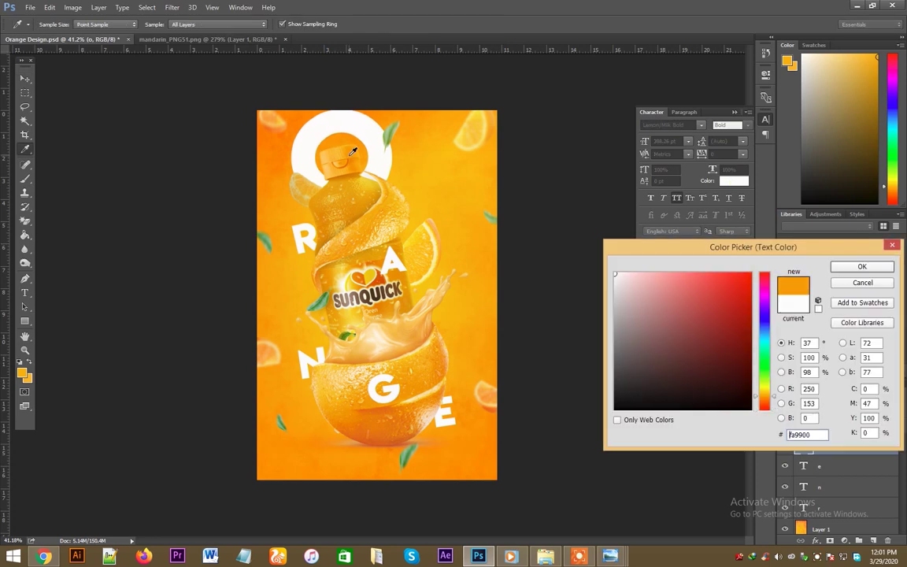
click(314, 139)
click(334, 166)
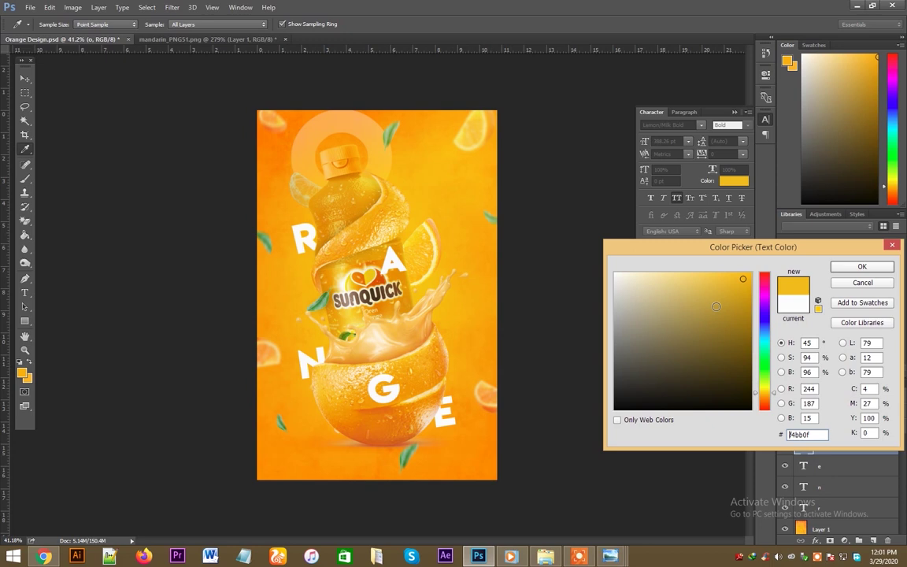
click(381, 208)
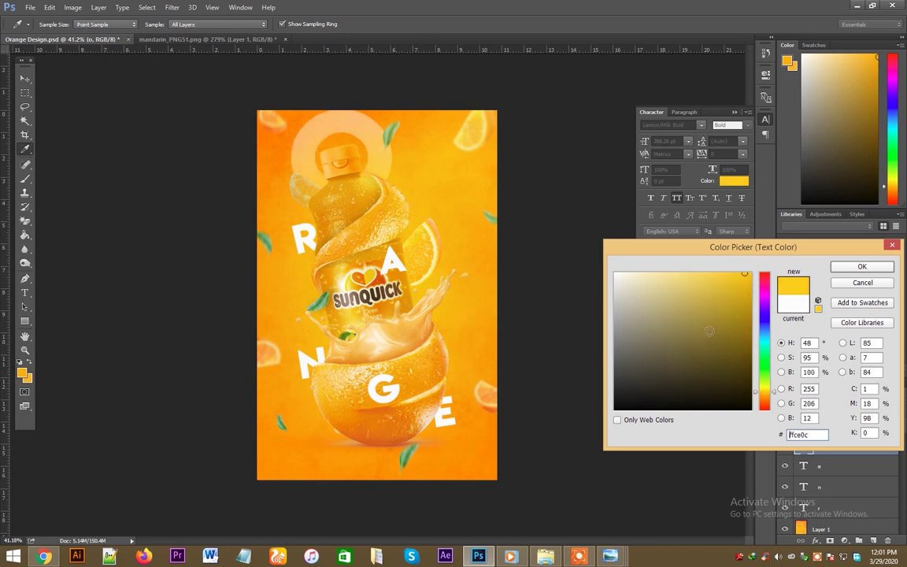
click(346, 278)
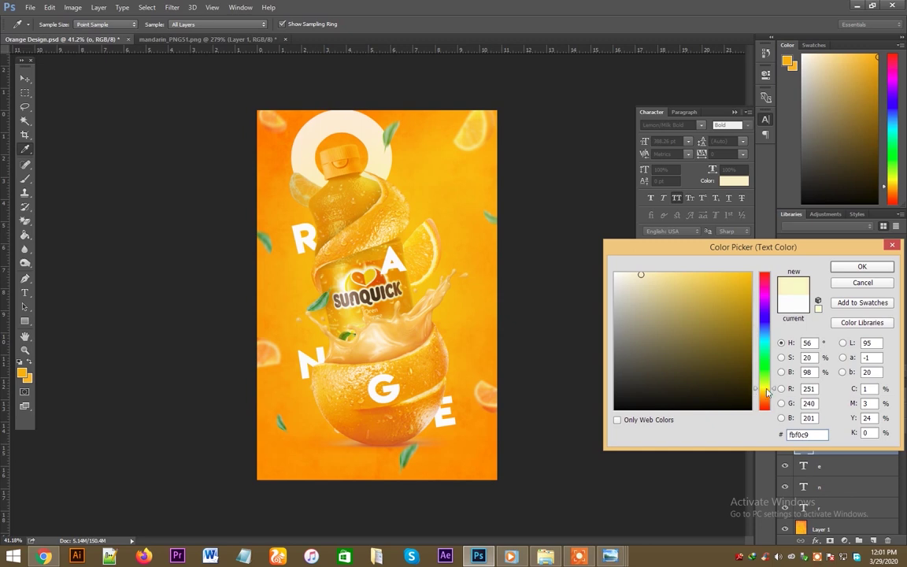
click(740, 273)
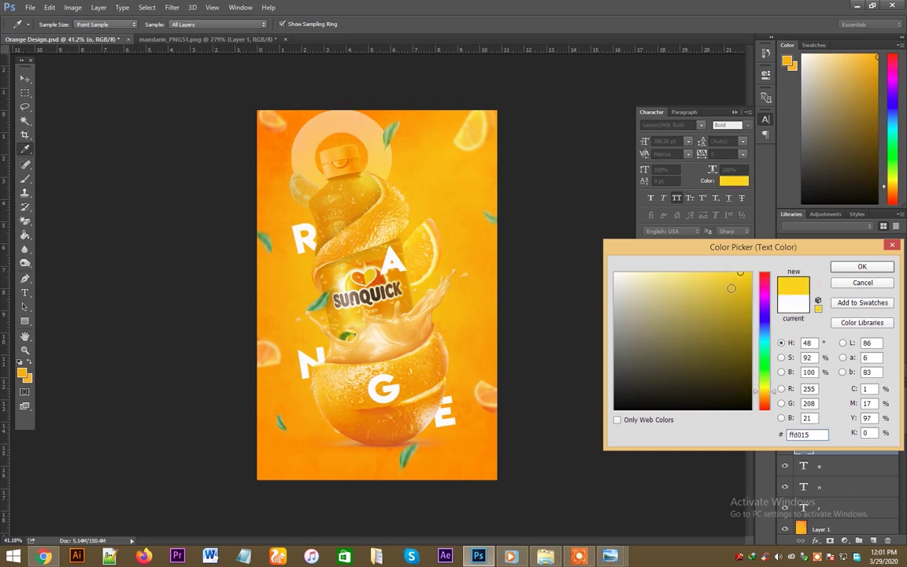
click(864, 267)
- Set the O's blend mode back to Normal
click(813, 410)
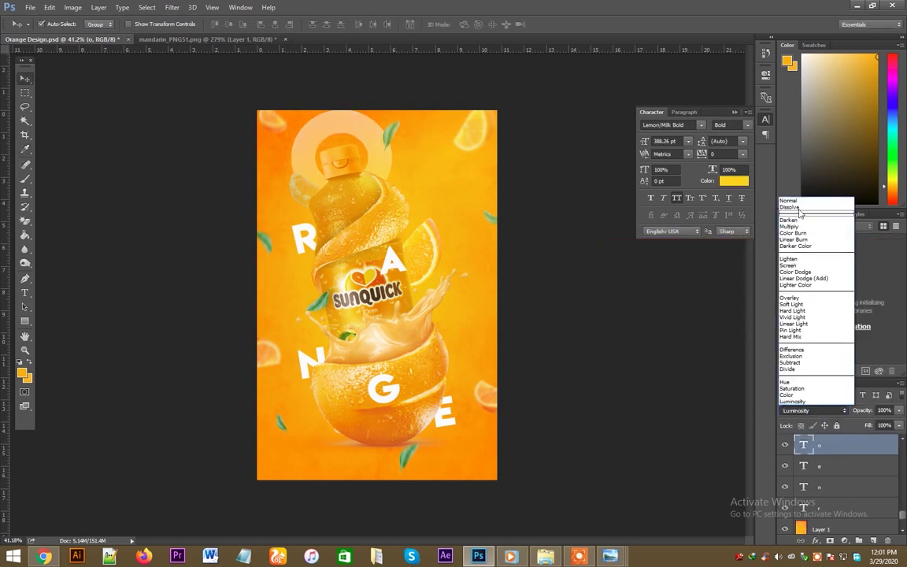
click(792, 201)
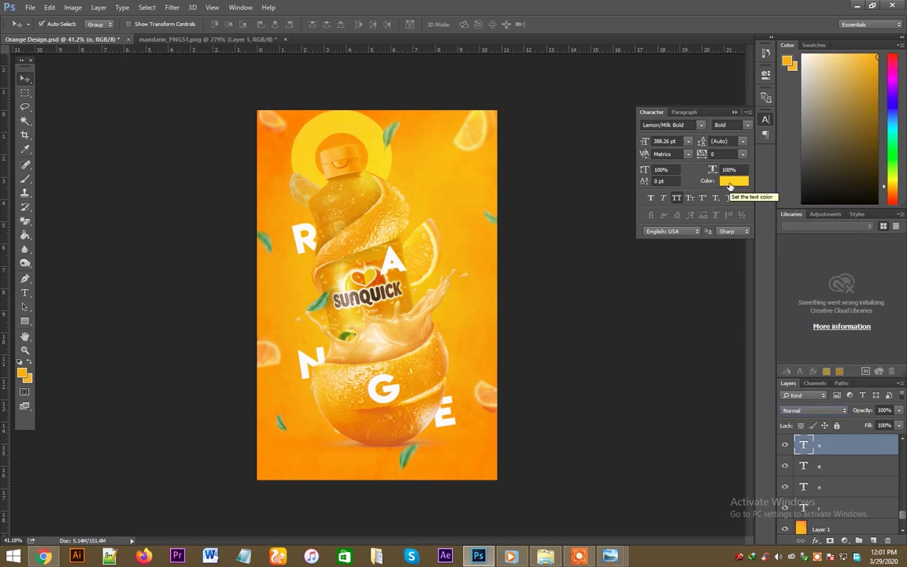
click(302, 239)
- Color the R with orange sampled from the bottle cap
click(734, 181)
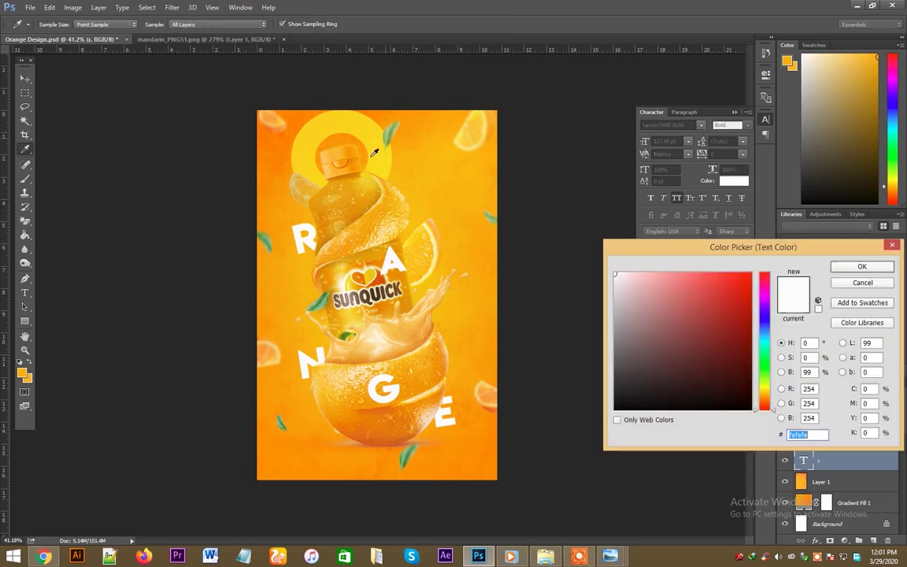
click(374, 154)
click(376, 274)
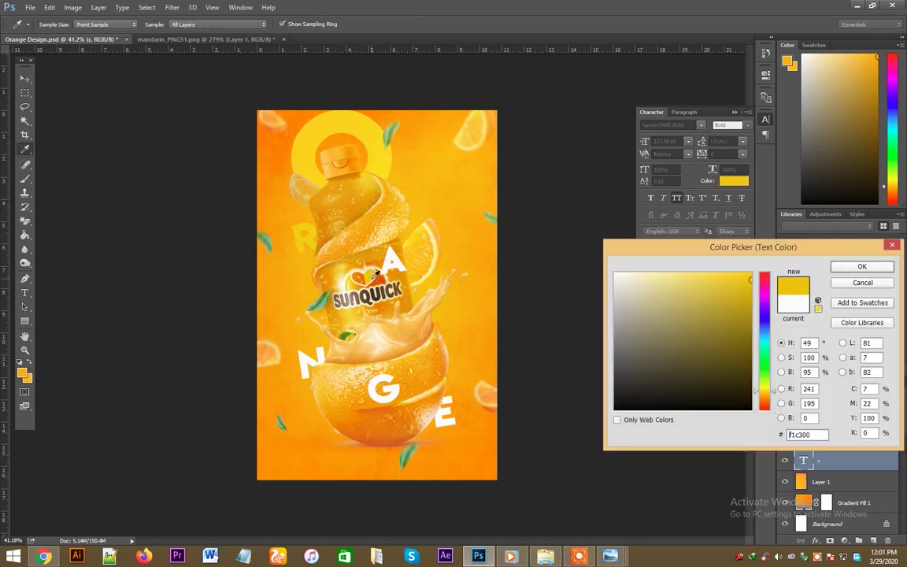
click(346, 150)
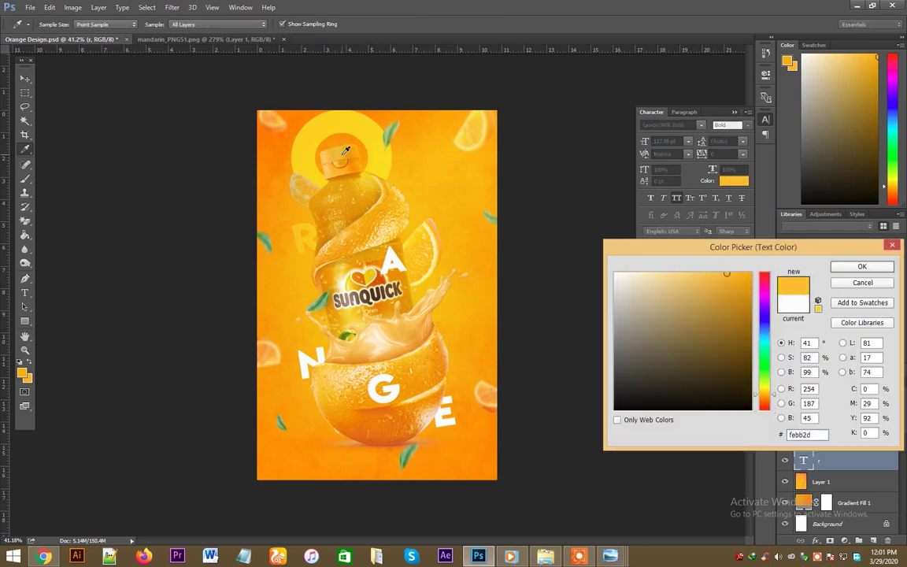
click(842, 266)
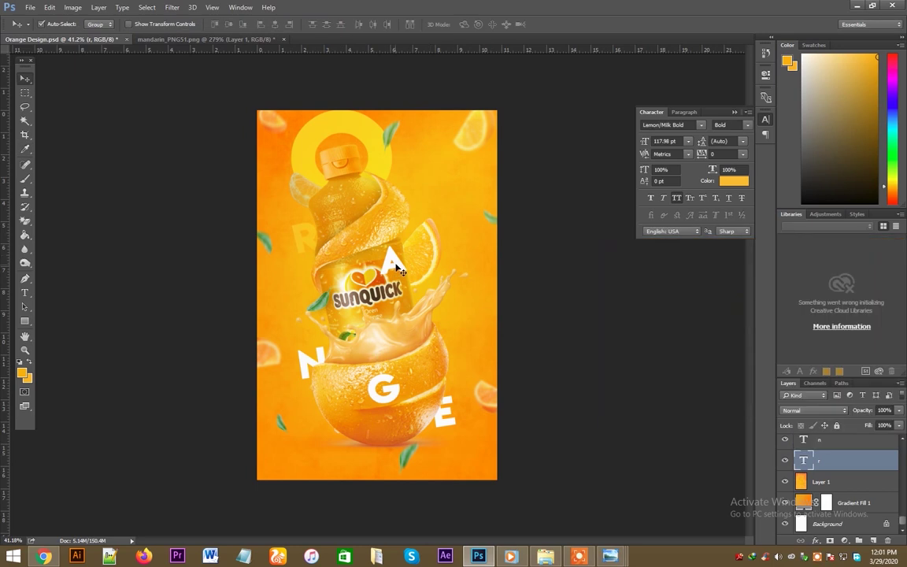
- Color the A and G letters yellow sampled from the poster
click(818, 464)
click(734, 180)
click(376, 134)
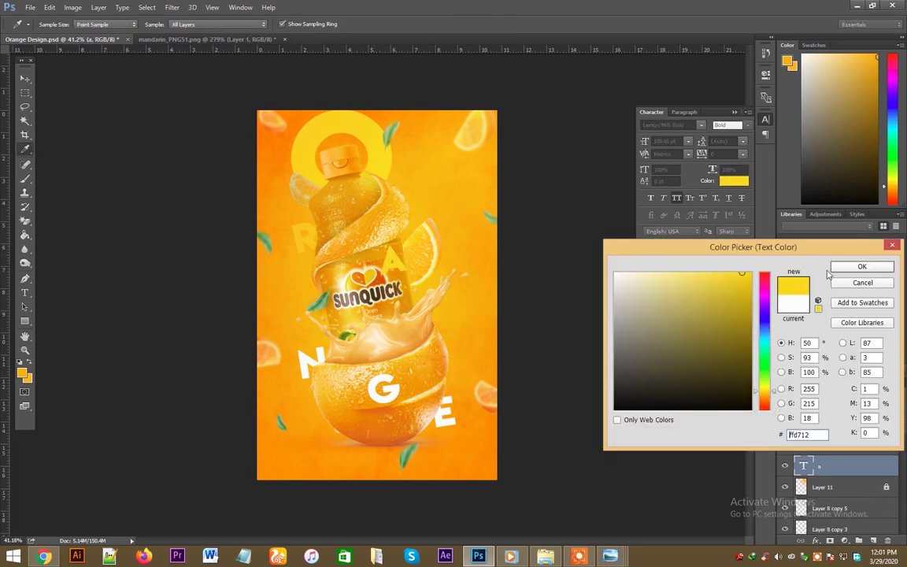
click(861, 267)
click(339, 353)
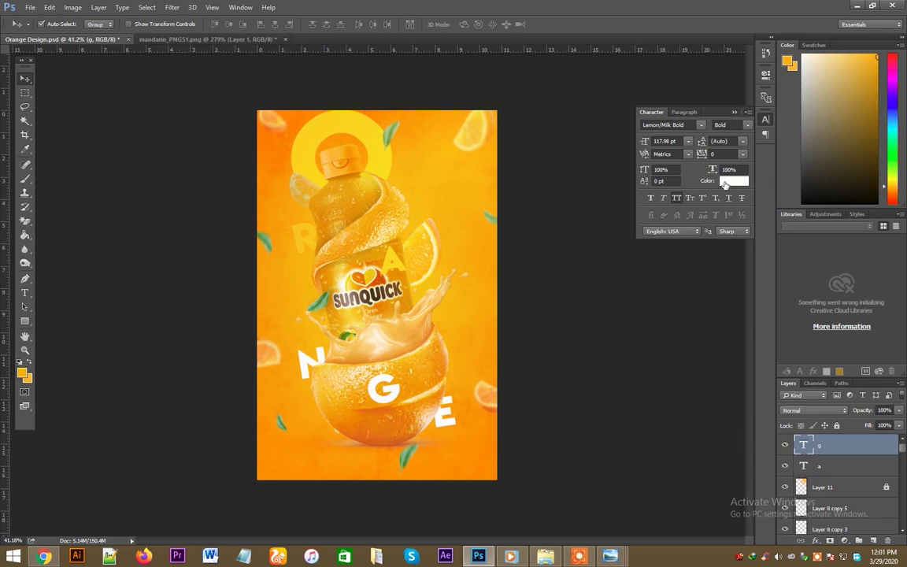
click(725, 183)
click(351, 233)
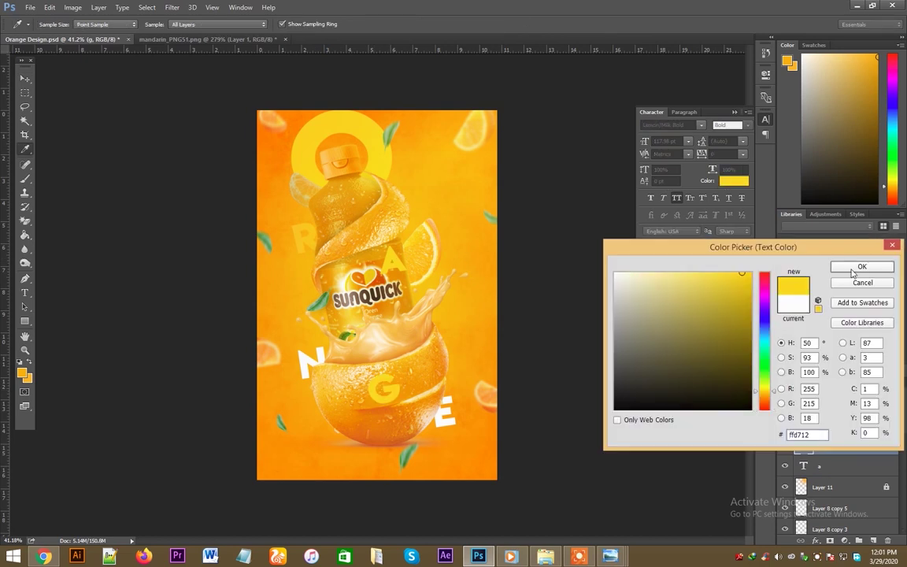
click(853, 272)
- Color the N and E letters yellow sampled from the poster
click(303, 358)
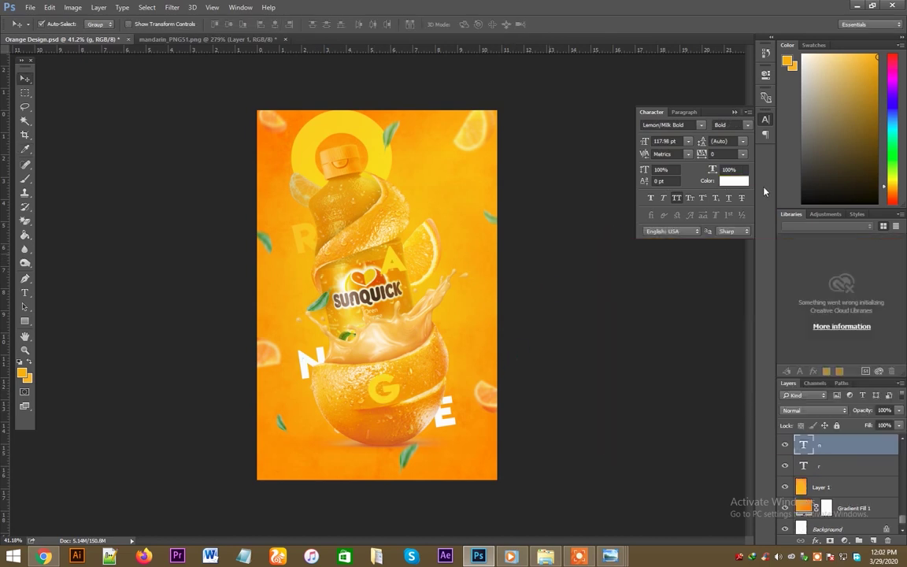
click(733, 180)
click(355, 232)
click(810, 265)
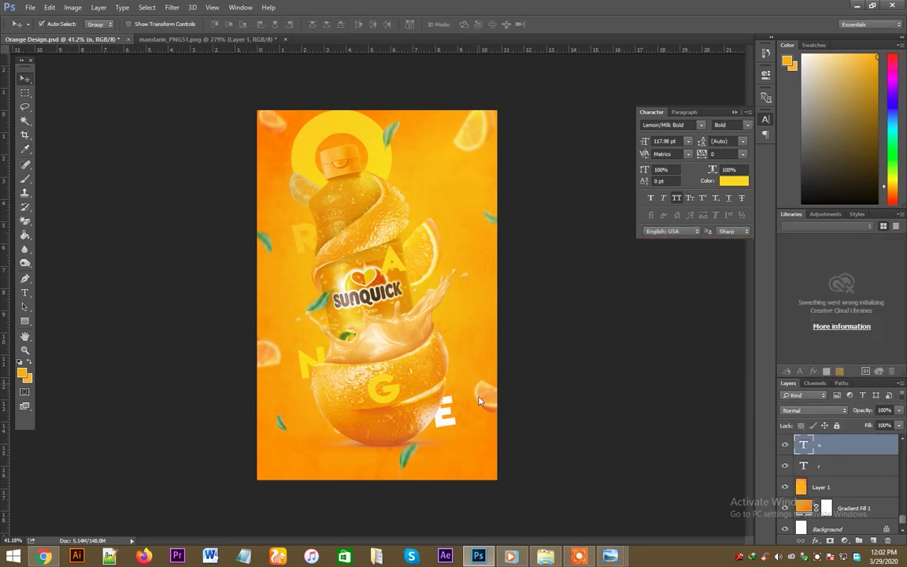
click(446, 432)
click(733, 181)
click(338, 136)
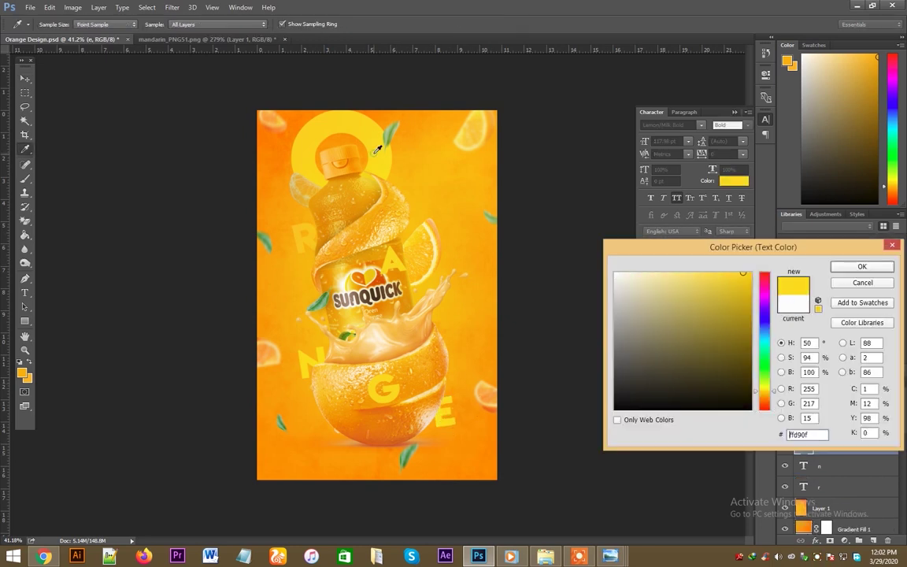
click(862, 266)
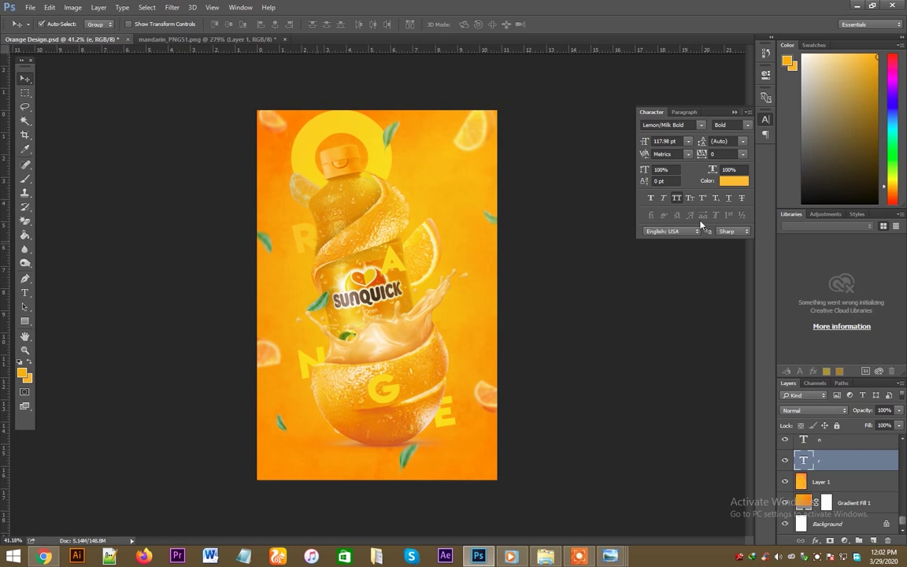
- Sample a deeper orange (ea7d02) for the R
click(724, 185)
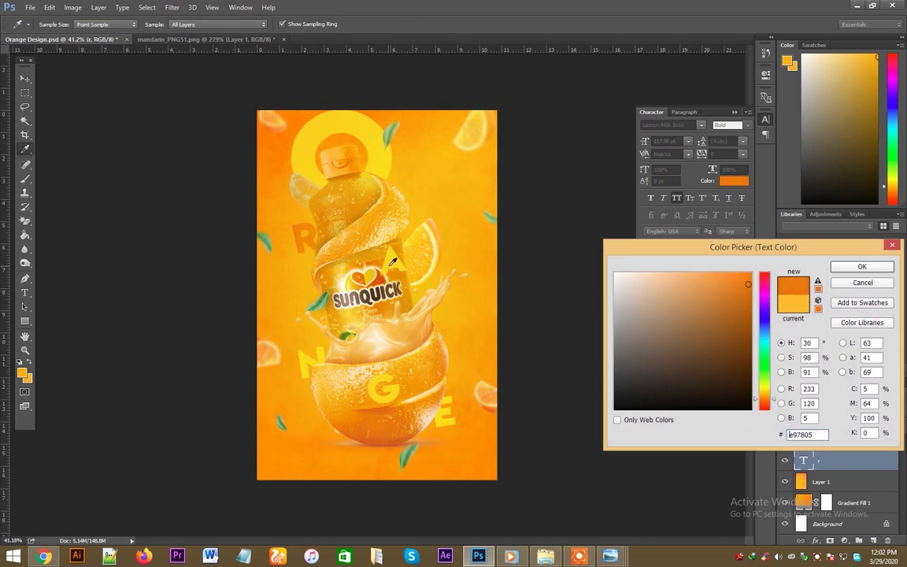
click(389, 270)
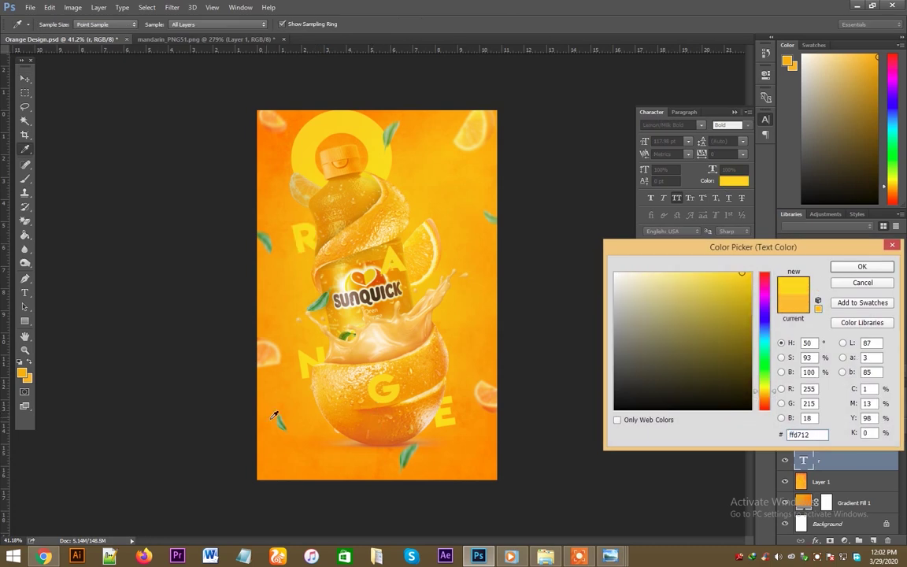
drag(368, 414, 376, 412)
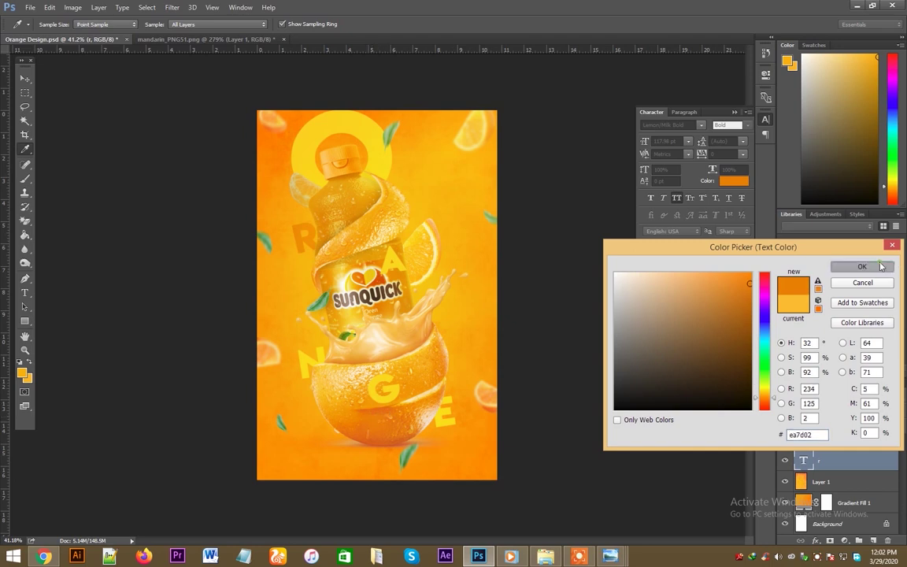
- Keep the R's deeper orange and recolor the O with a brighter sampled yellow
click(862, 266)
key(v)
click(734, 180)
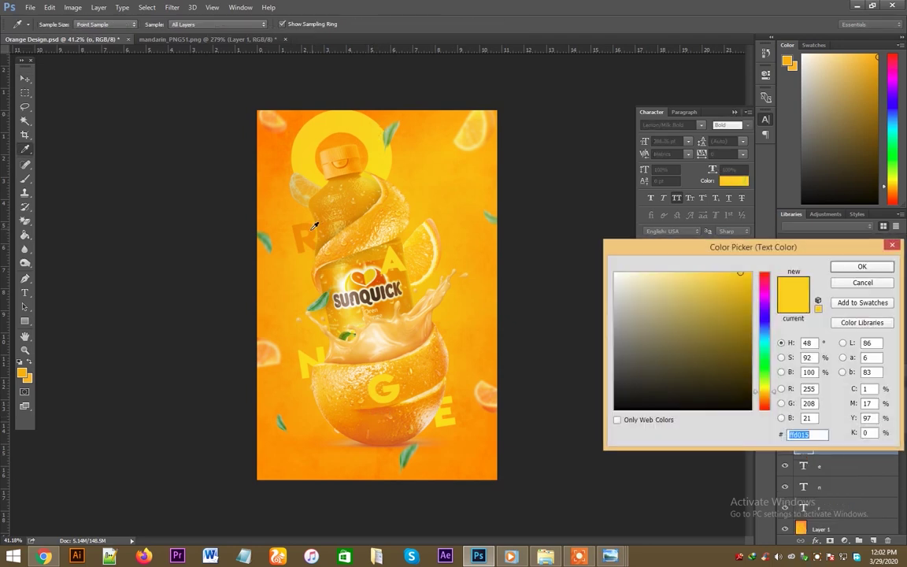
click(430, 227)
click(426, 182)
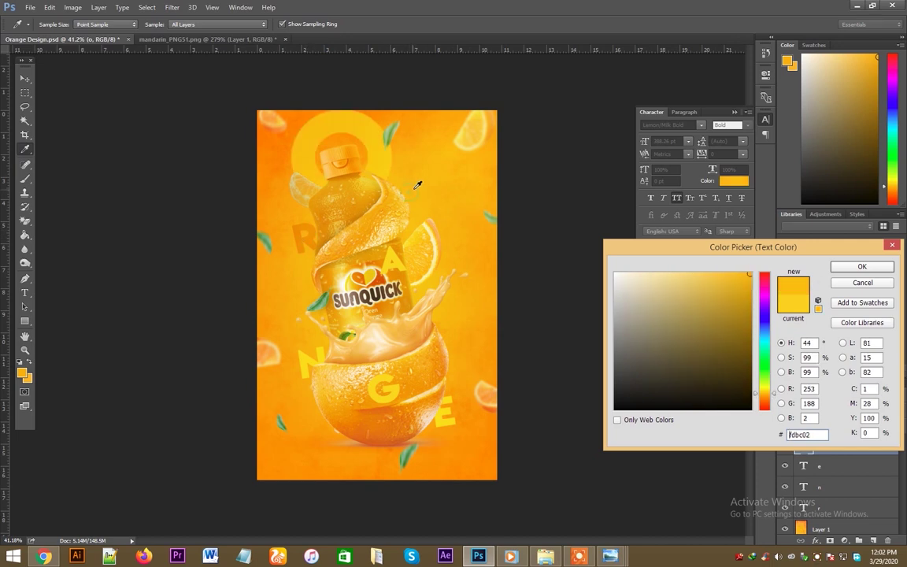
click(401, 262)
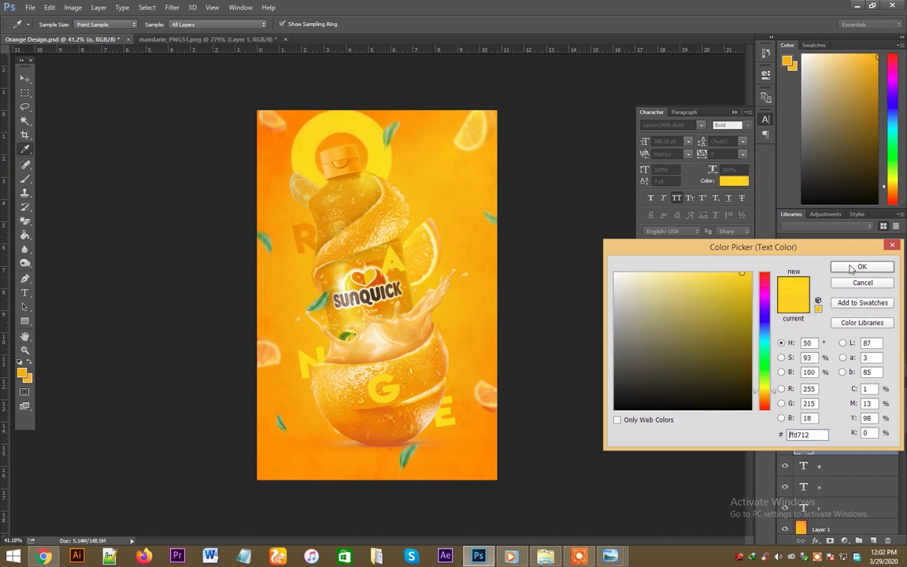
click(861, 266)
- Recolor the A with a yellow sampled from the poster
click(834, 465)
click(734, 180)
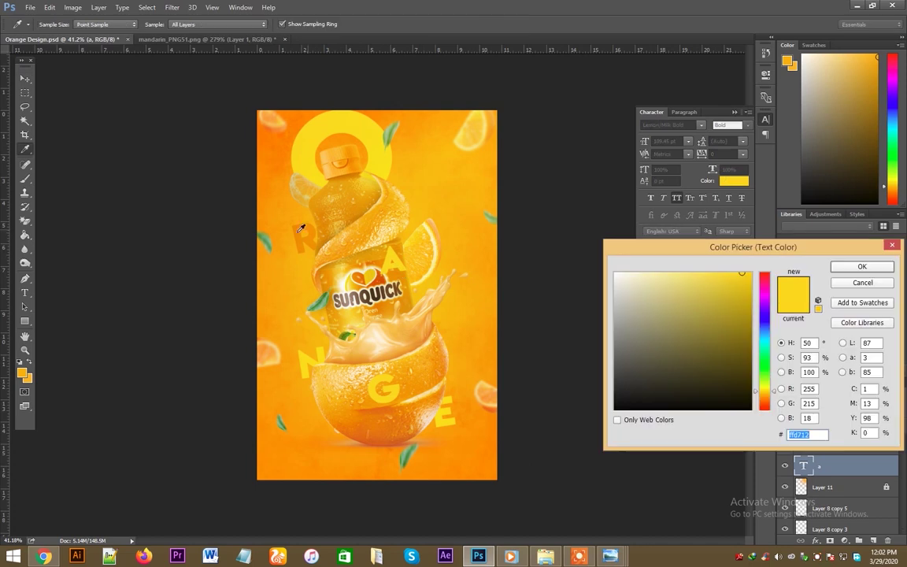
click(305, 238)
click(399, 201)
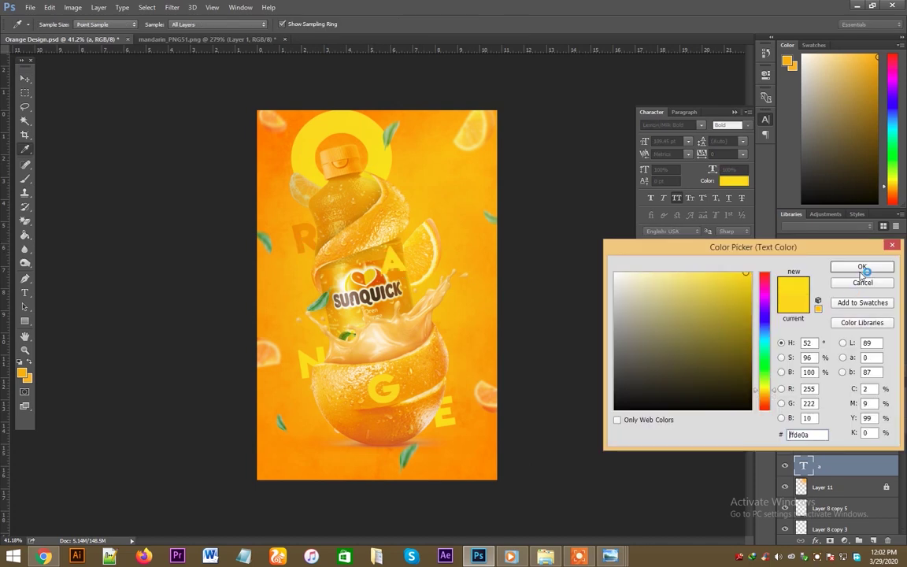
click(861, 267)
- Give the N an orange sampled from the poster
click(307, 367)
click(733, 180)
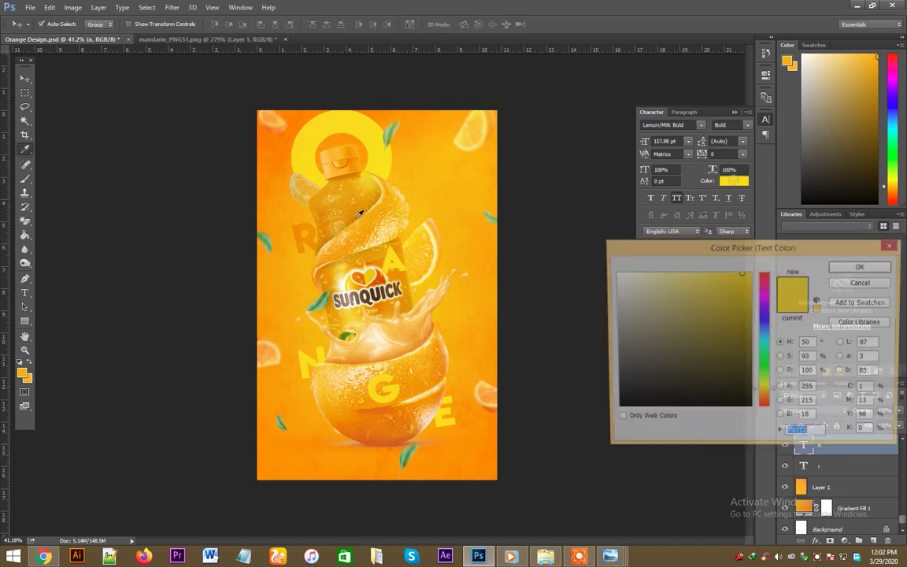
click(307, 238)
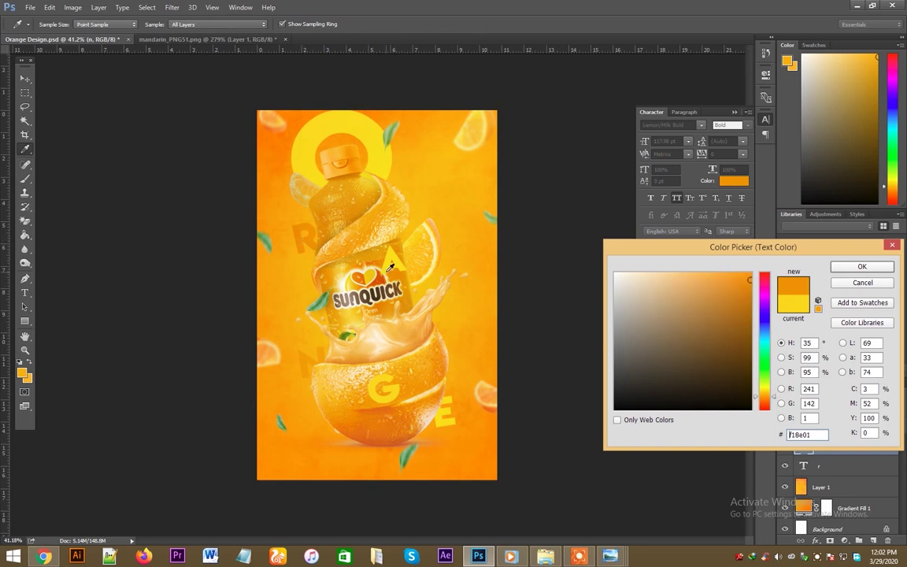
click(391, 264)
click(301, 243)
key(Escape)
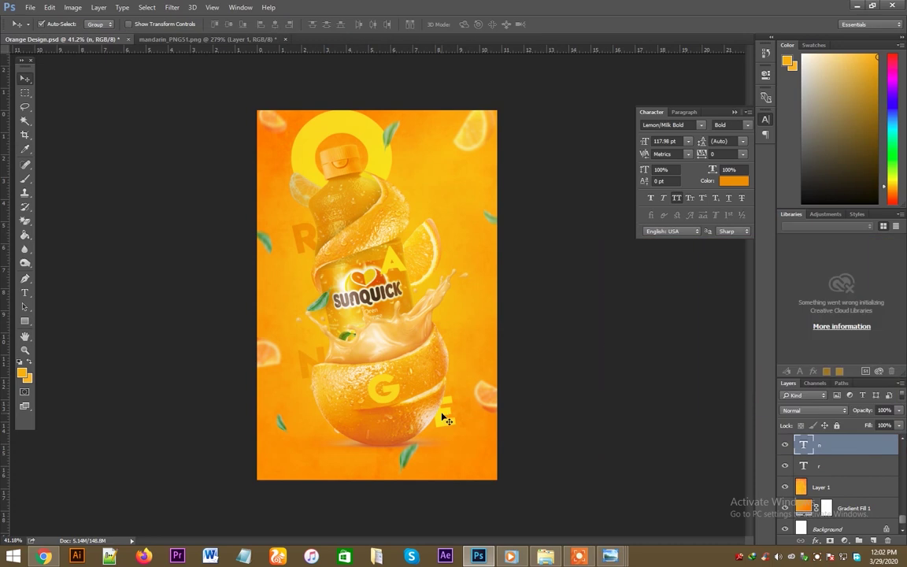
- Give the E a deeper orange sampled from the poster
click(732, 181)
click(374, 192)
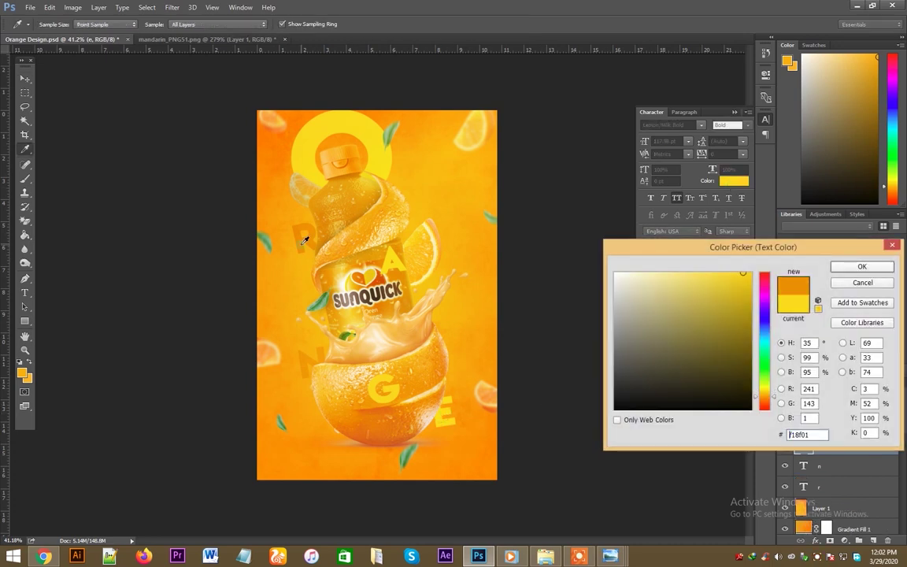
mouse_move(375, 191)
mouse_down()
mouse_move(398, 364)
mouse_move(335, 366)
mouse_move(368, 407)
mouse_up()
click(852, 266)
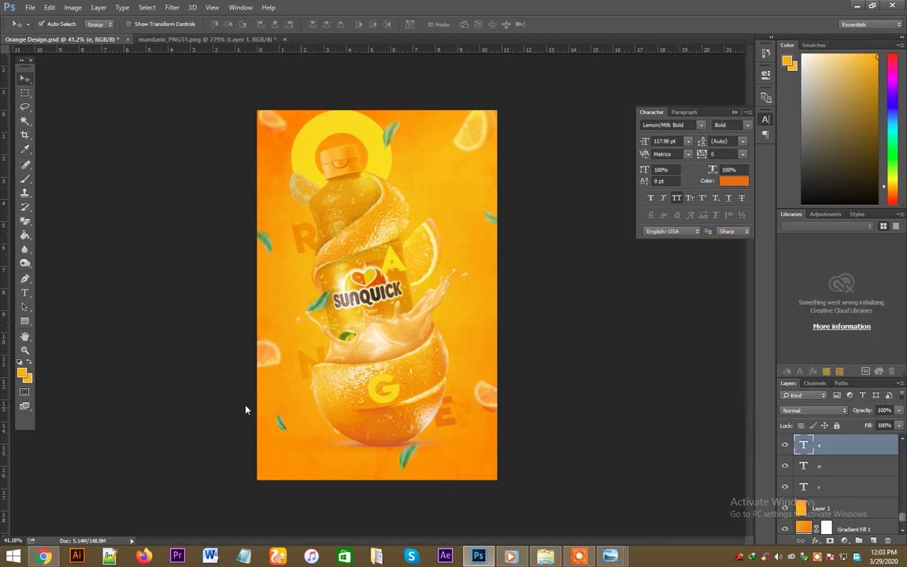
- Check the current text color, then set the R to orange f07b05
click(732, 181)
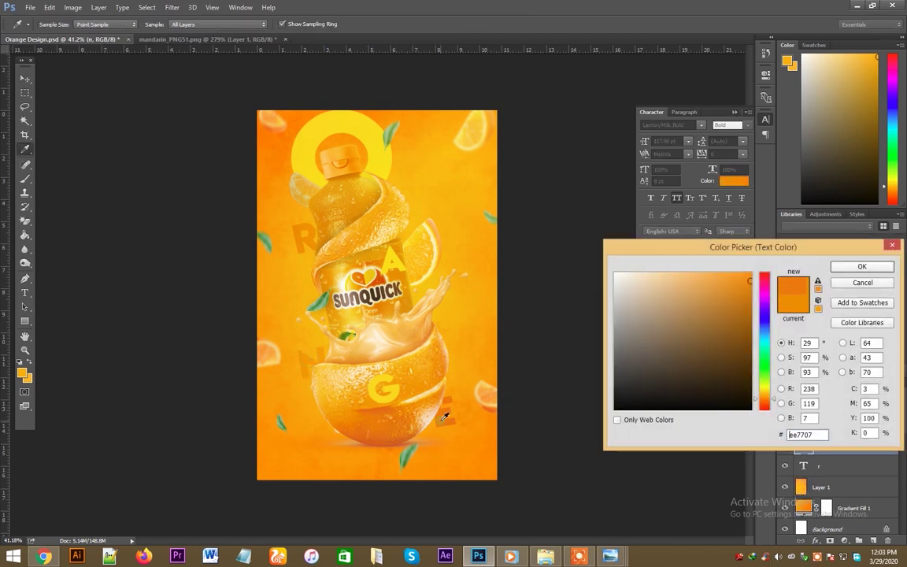
click(861, 282)
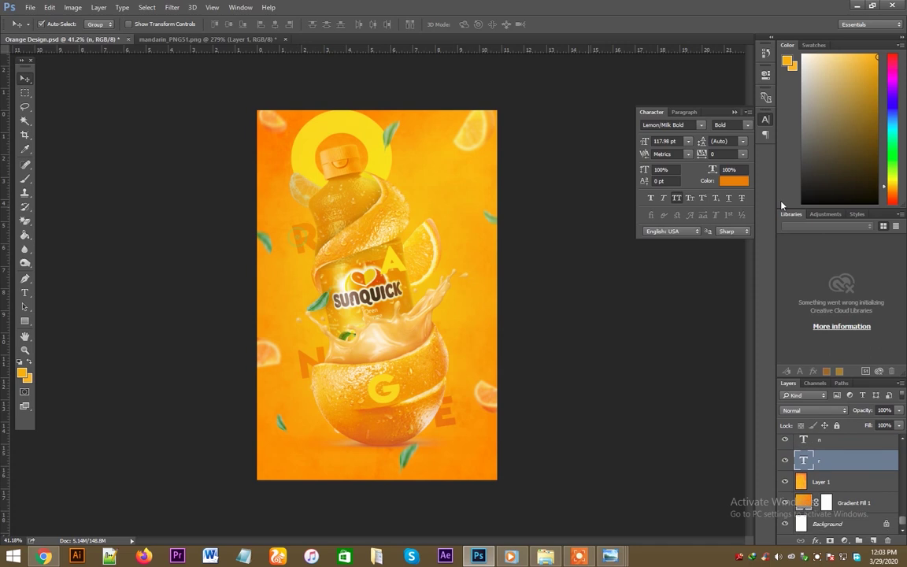
click(746, 182)
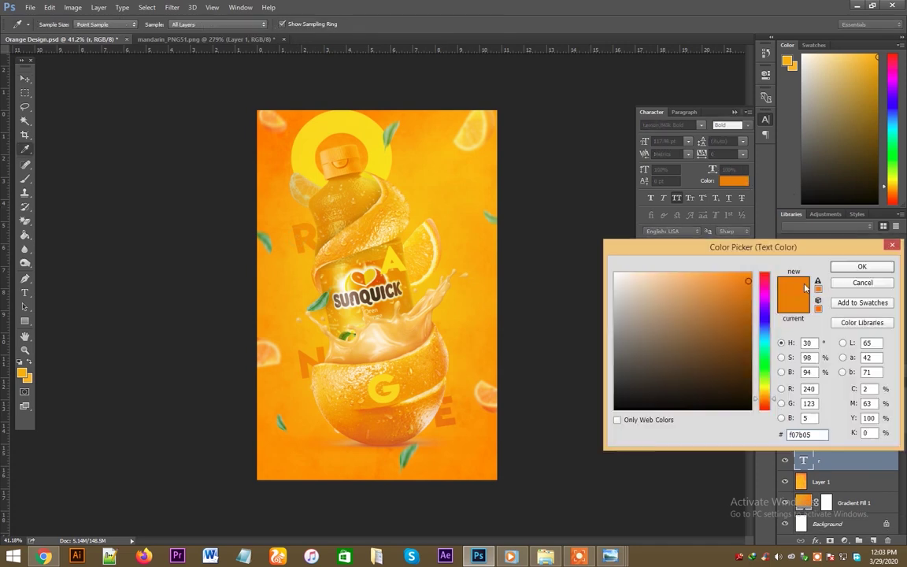
click(890, 266)
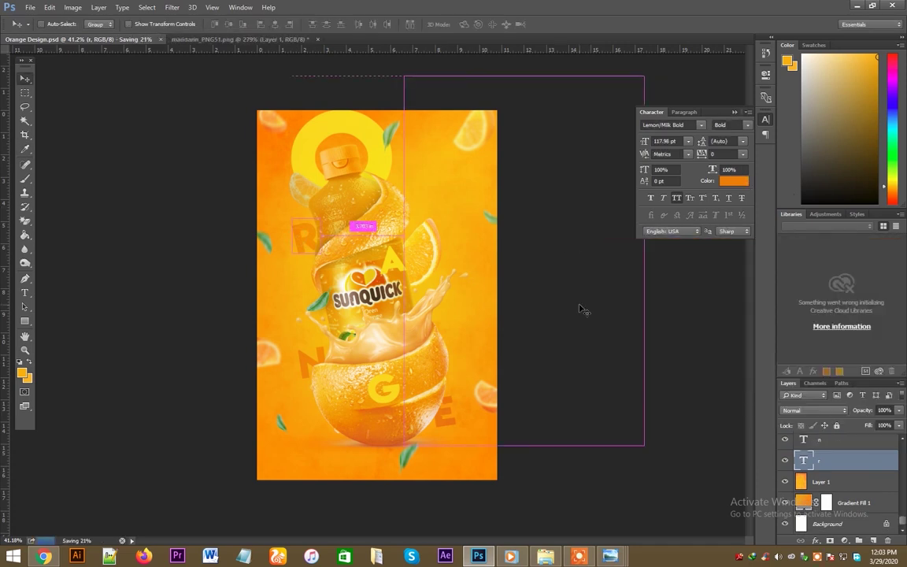
key(ctrl+minus)
key(ctrl+plus)
key(ctrl+minus)
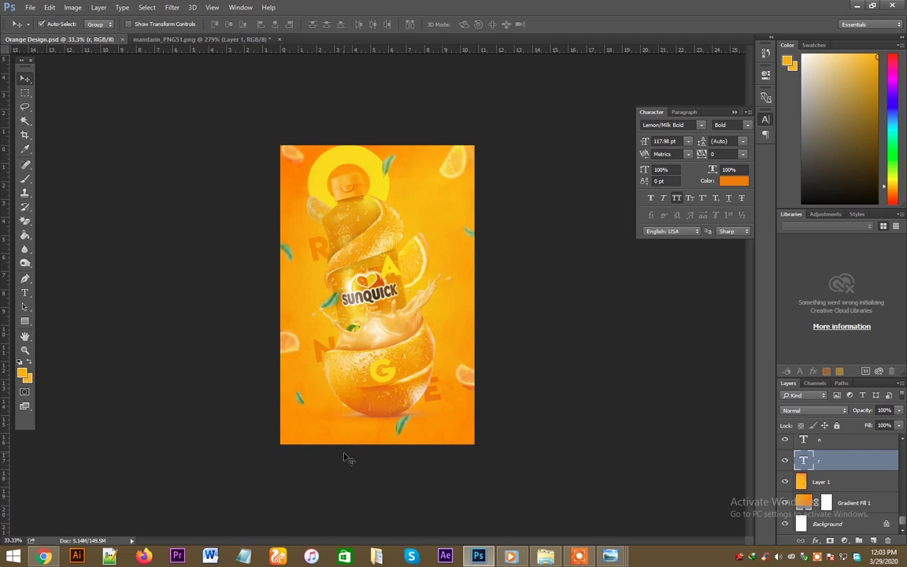
key(z)
mouse_move(314, 370)
mouse_down()
mouse_move(356, 422)
mouse_move(464, 397)
mouse_up()
key(ctrl+minus)
key(ctrl+minus)
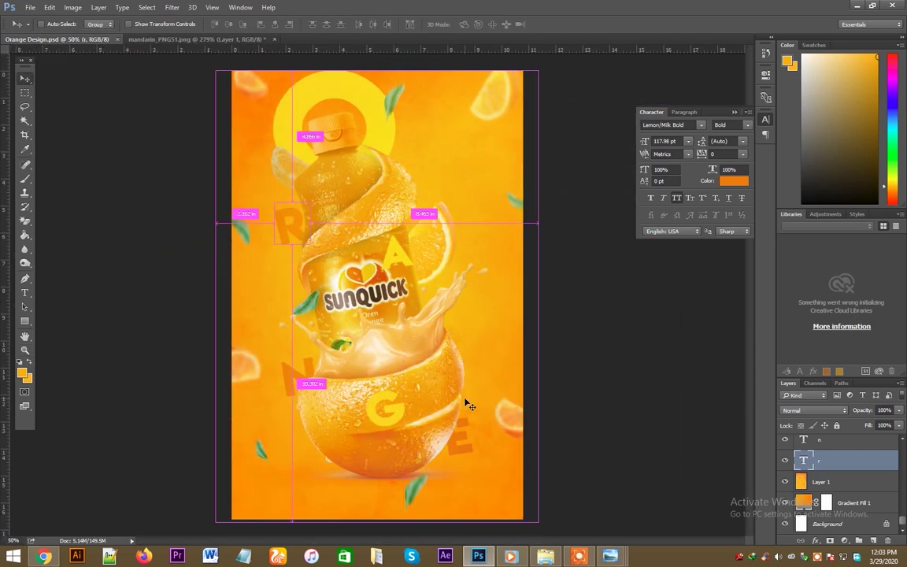
scroll(818, 484, up, 5)
scroll(818, 484, up, 3)
scroll(818, 484, up, 2)
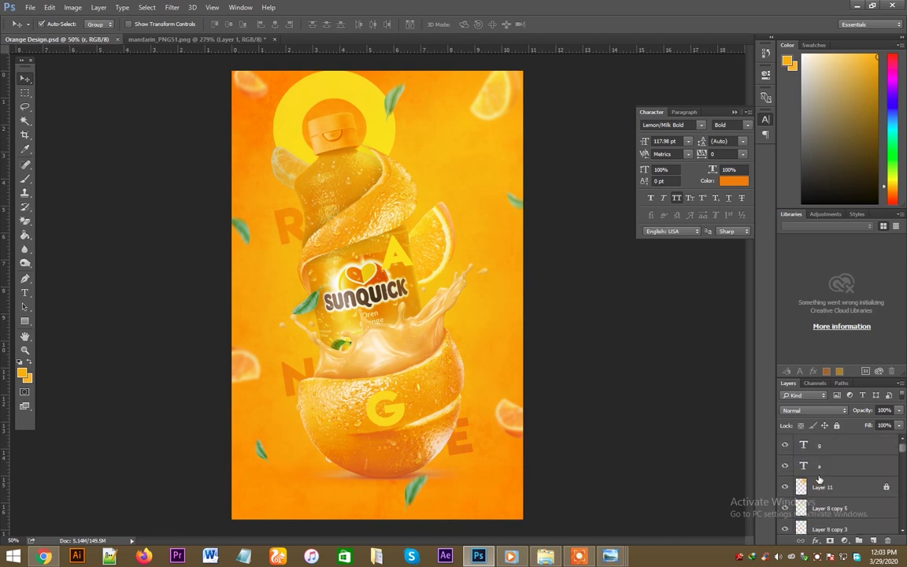
key(ctrl+minus)
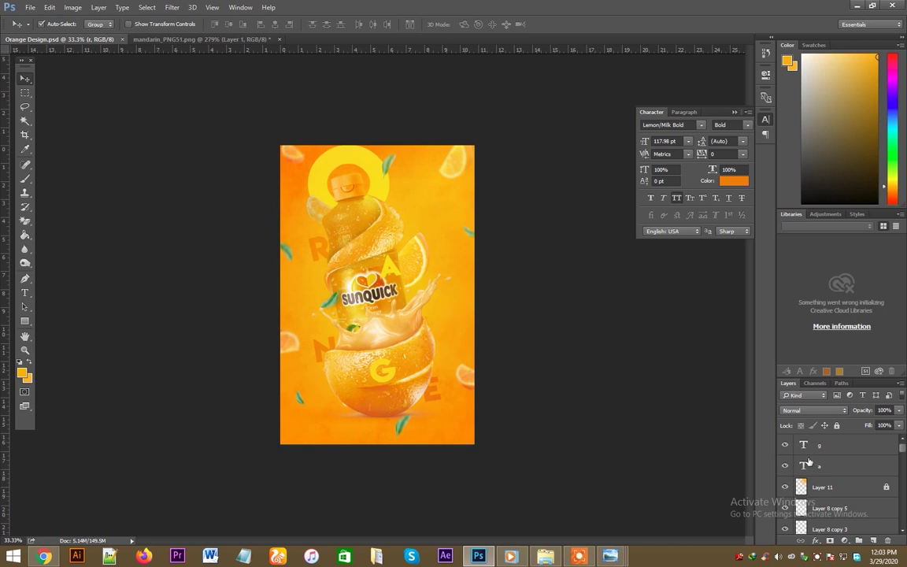
click(830, 444)
- Stamp the visible poster layers into a new top Layer 13 and save Orange Design.psd
key(ctrl+shift+alt+e)
key(ctrl+s)
click(171, 7)
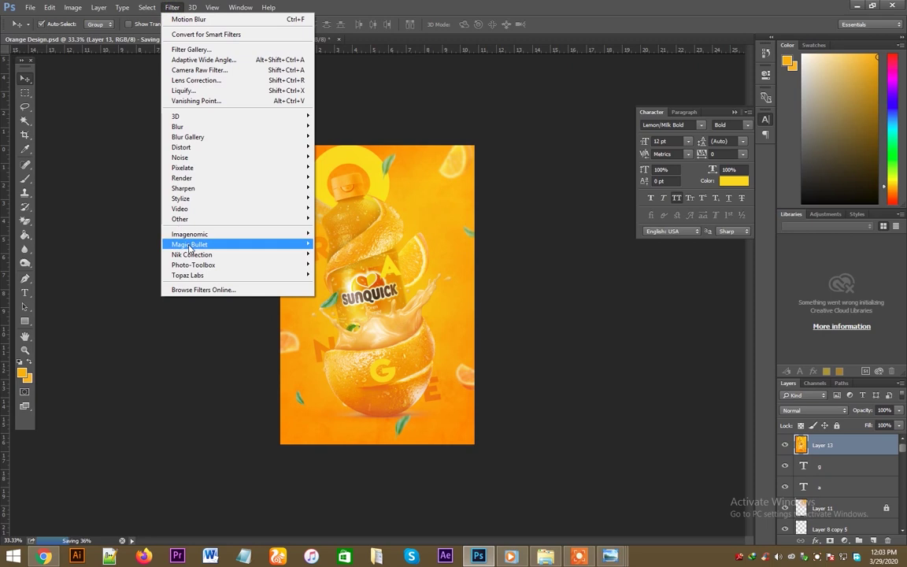
mouse_move(192, 254)
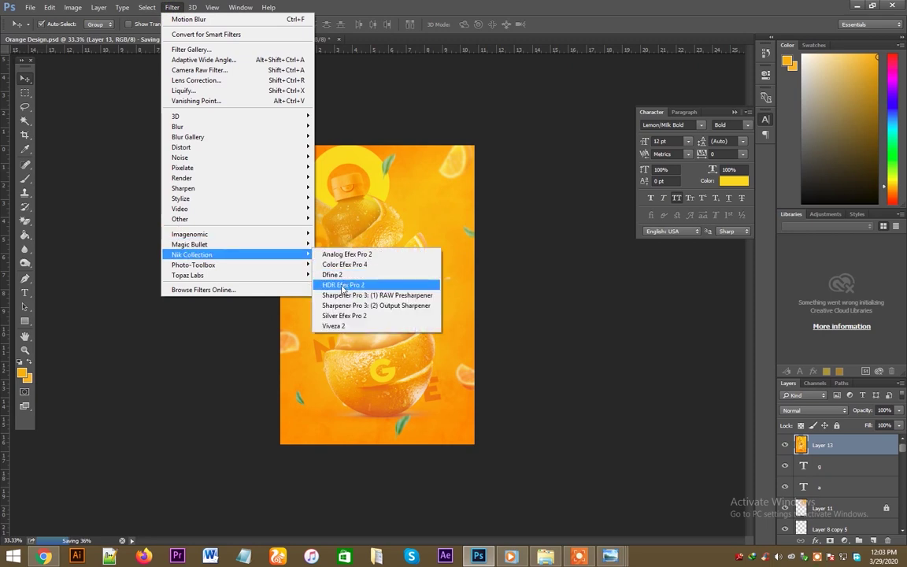
click(341, 287)
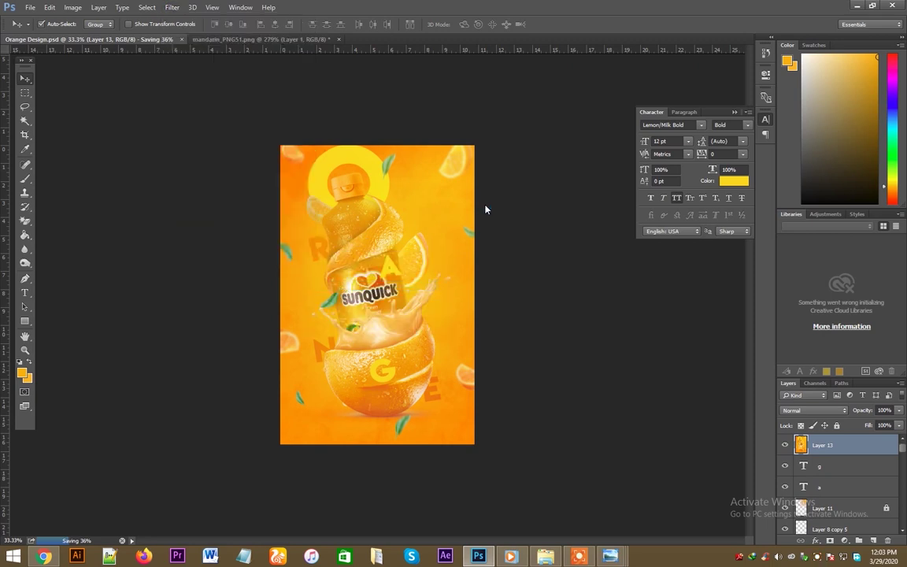
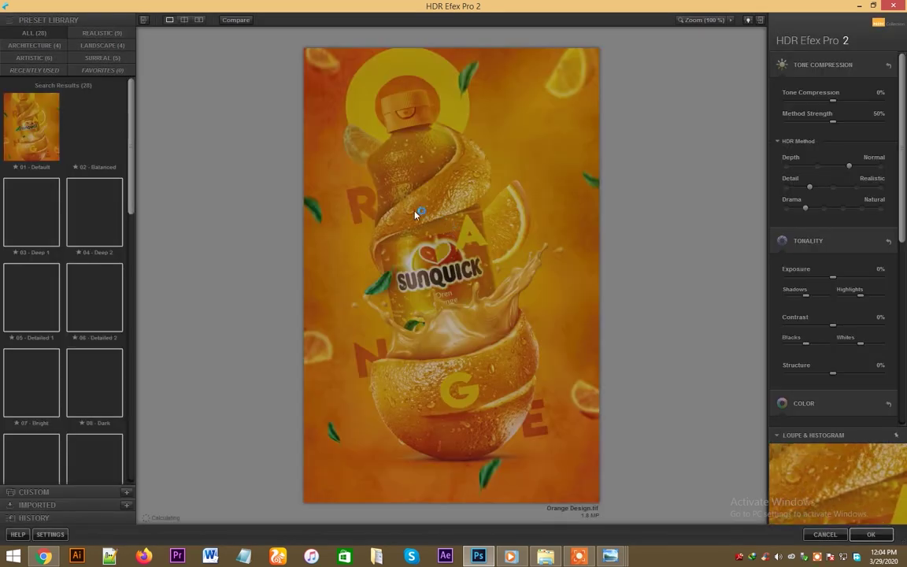
- Apply the 07 - Bright HDR Efex Pro 2 preset to the orange poster and return to Photoshop
click(32, 381)
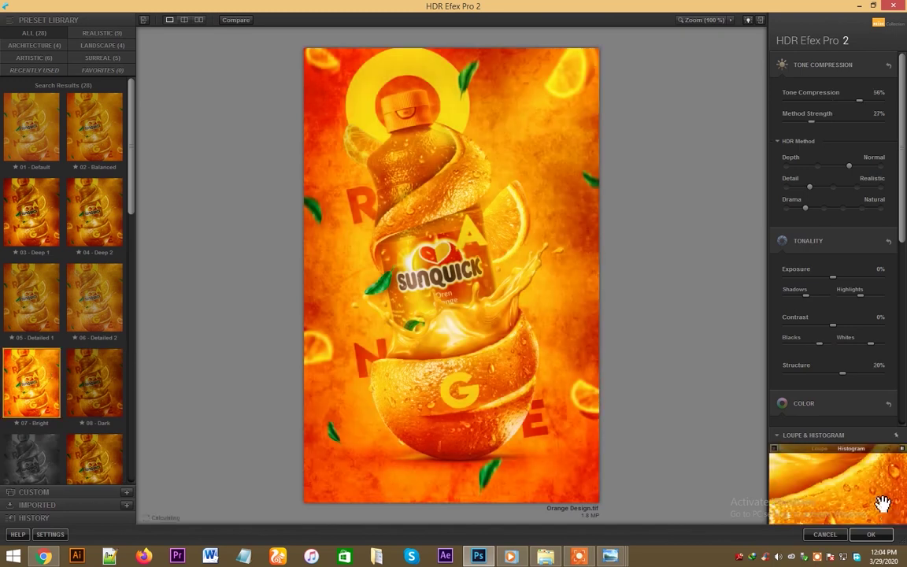
click(871, 535)
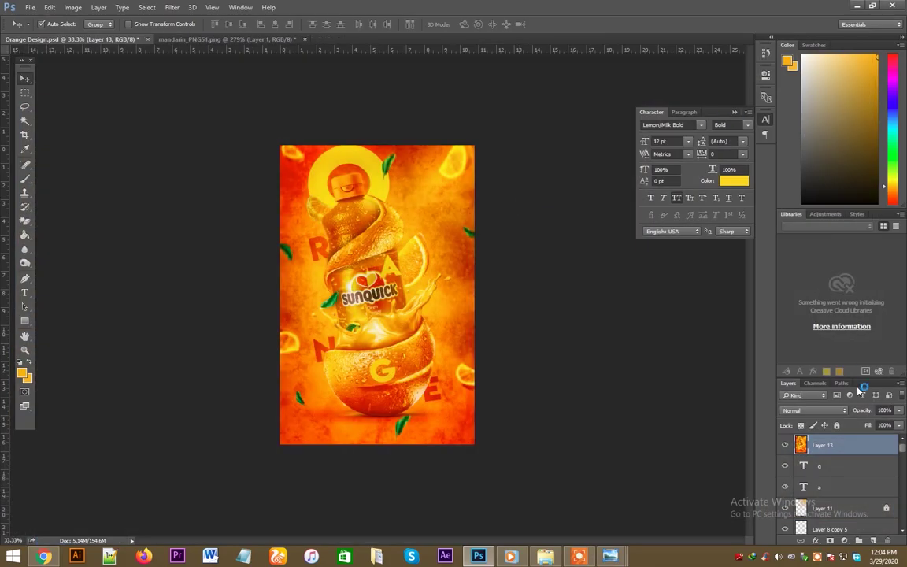
- Blend Layer 13 in Soft Light at 58% opacity
click(813, 410)
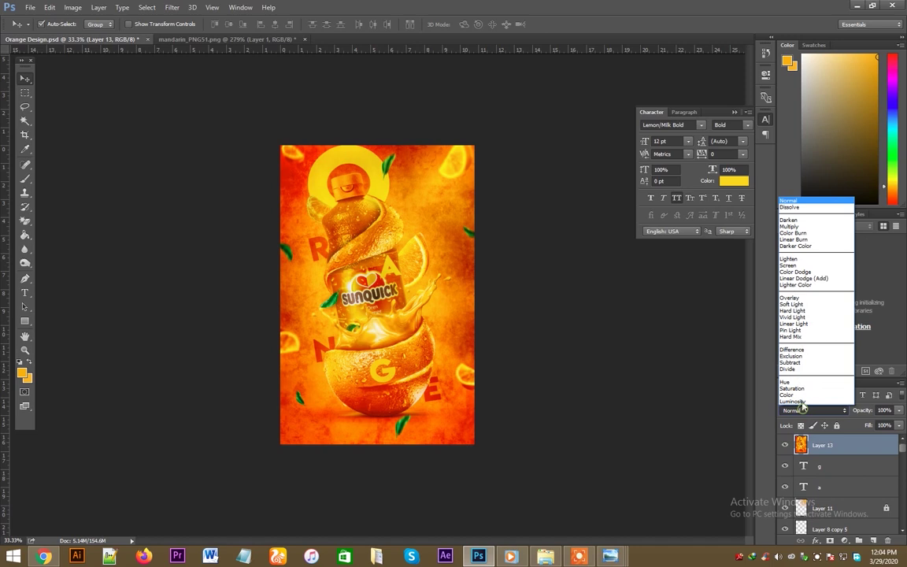
click(732, 277)
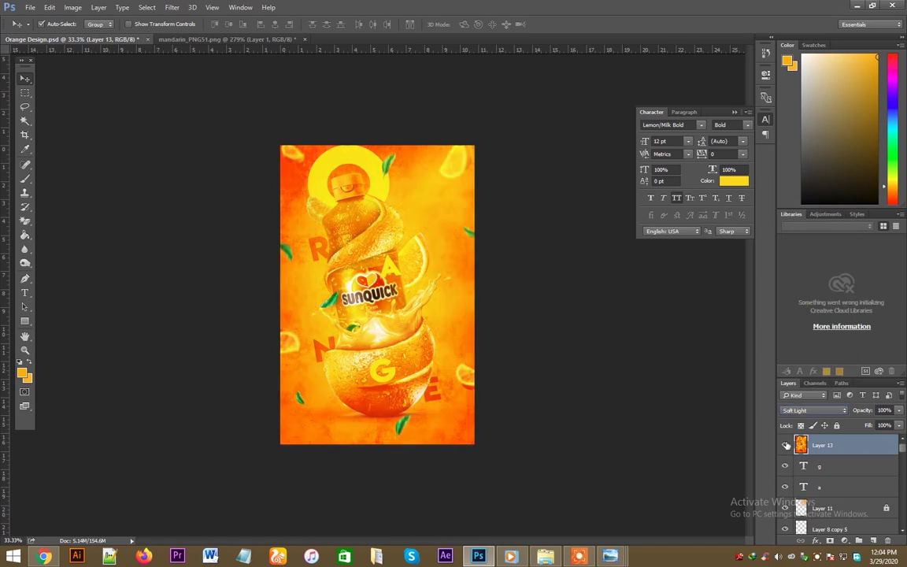
click(785, 444)
key(ctrl+plus)
click(784, 445)
click(783, 445)
drag(898, 414, 795, 380)
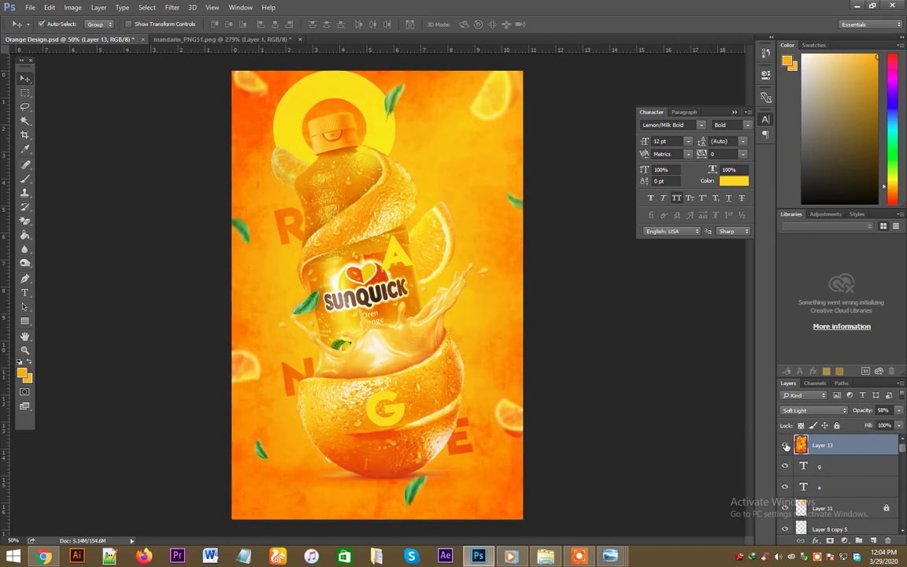
- Add a layer mask to Layer 13 and paint it with a 33% opacity black brush
click(830, 540)
key(b)
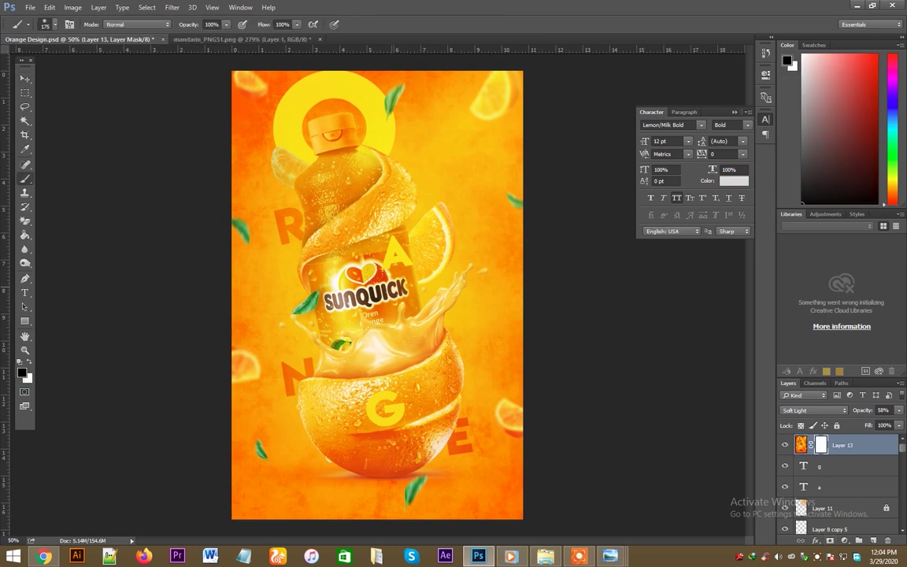
drag(223, 24, 171, 37)
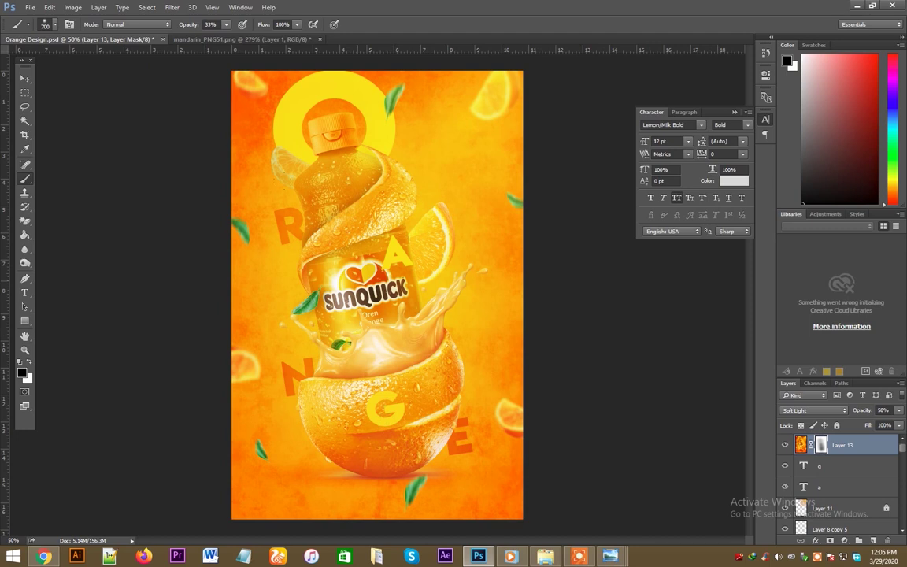
key(v)
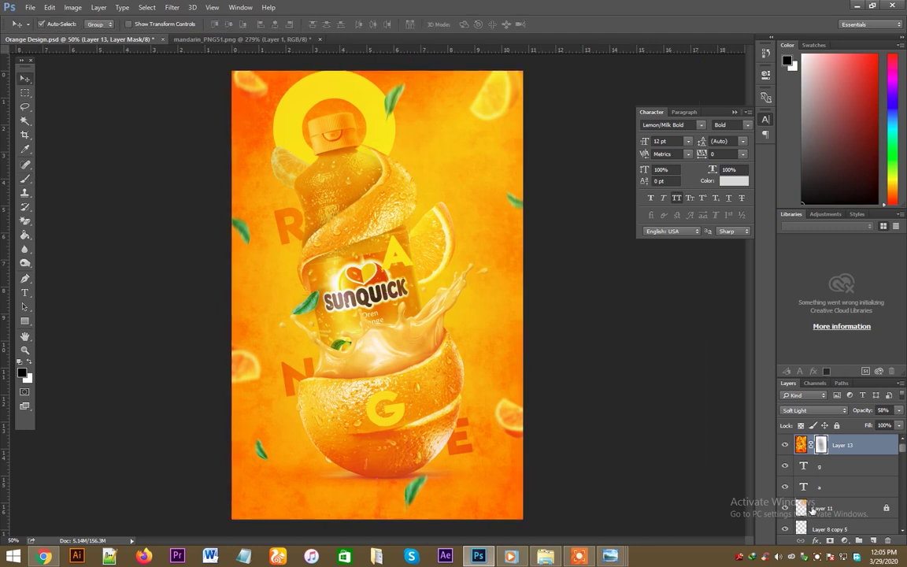
click(784, 446)
click(784, 445)
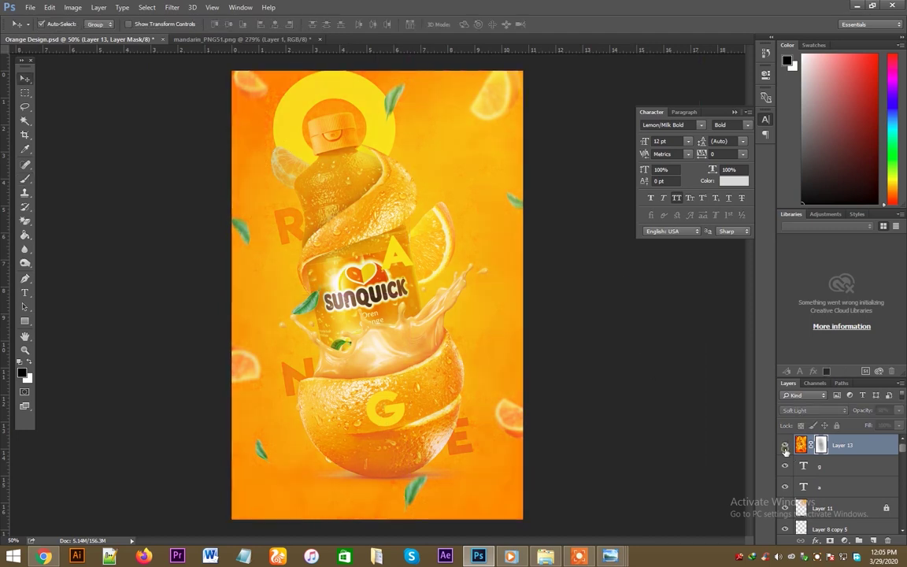
key(ctrl+minus)
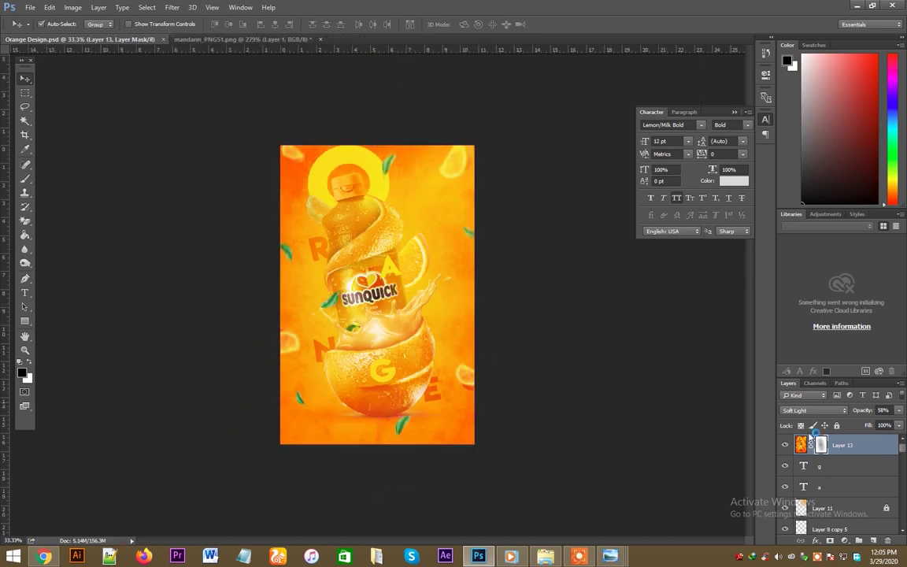
- Run Analog Efex Pro 2 on the merged layer with the Classic Camera 2 preset
click(157, 8)
mouse_move(172, 7)
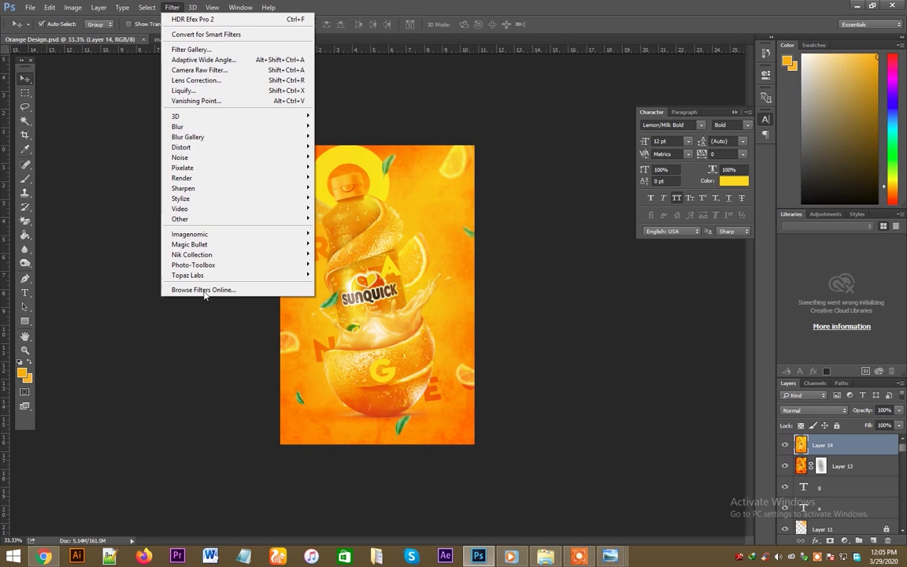
mouse_move(191, 254)
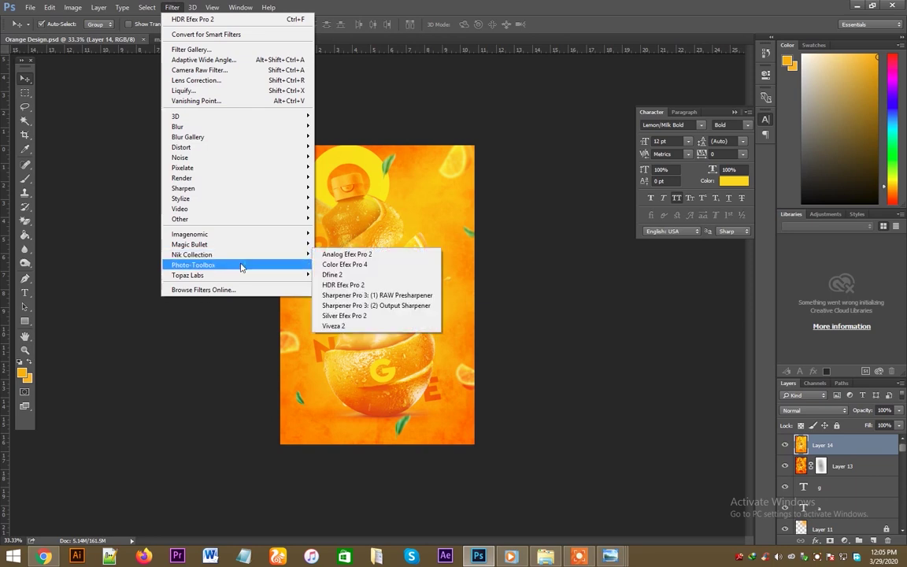
click(332, 255)
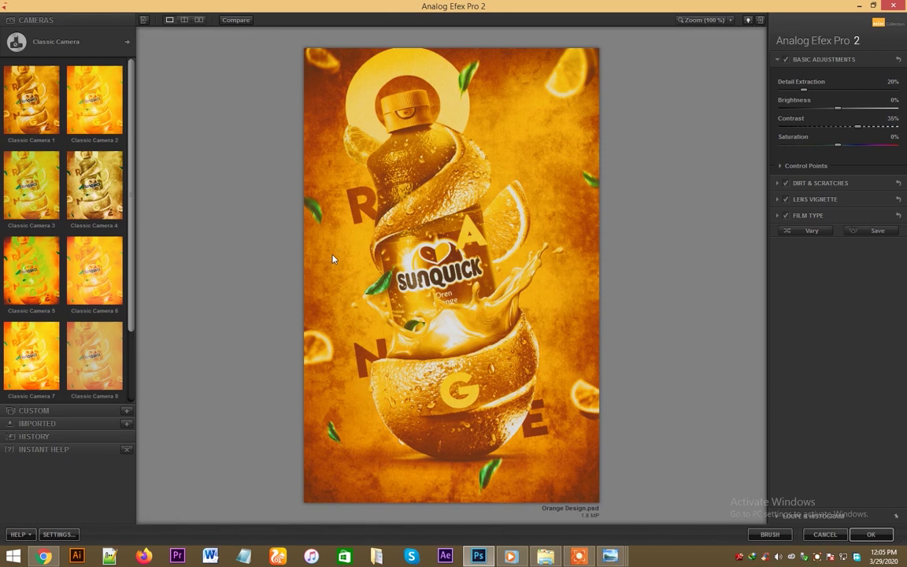
click(68, 224)
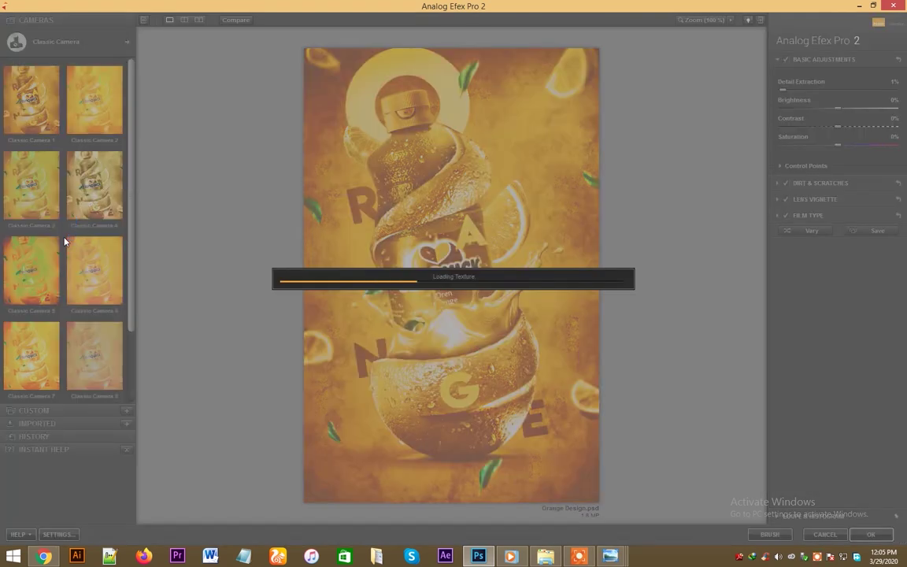
scroll(65, 242, down, 2)
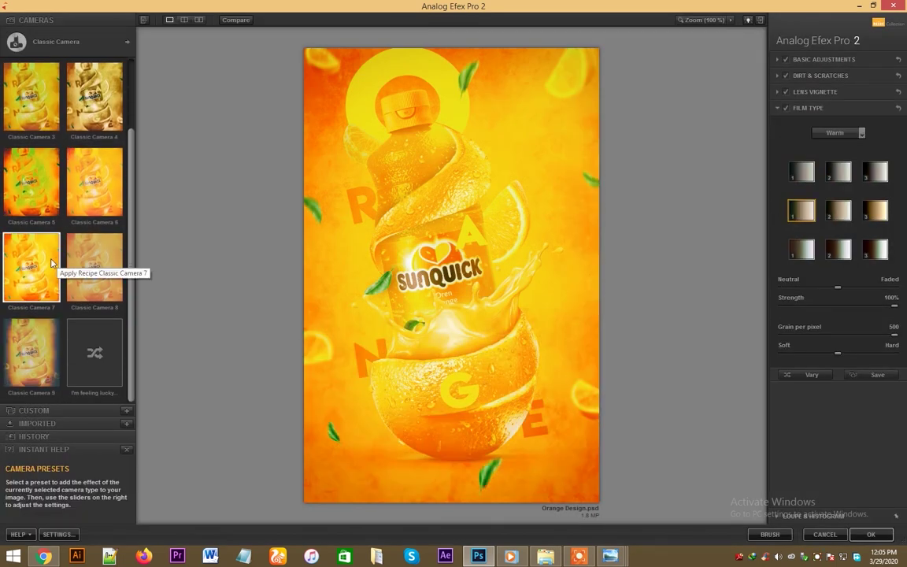
click(870, 533)
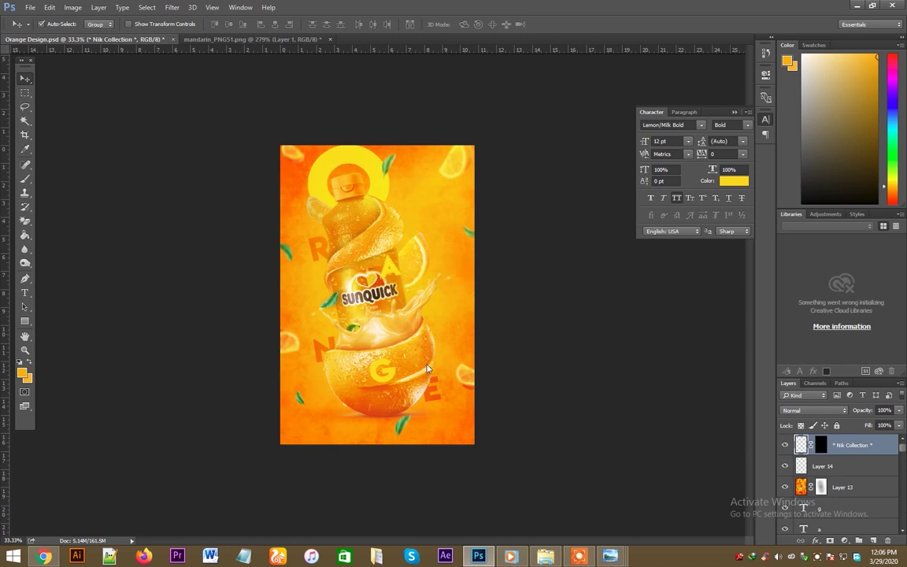
- Set the Classic Camera 2 (AEP2) layer to Lighten mode with 36% opacity and 51% fill
key(ctrl+plus)
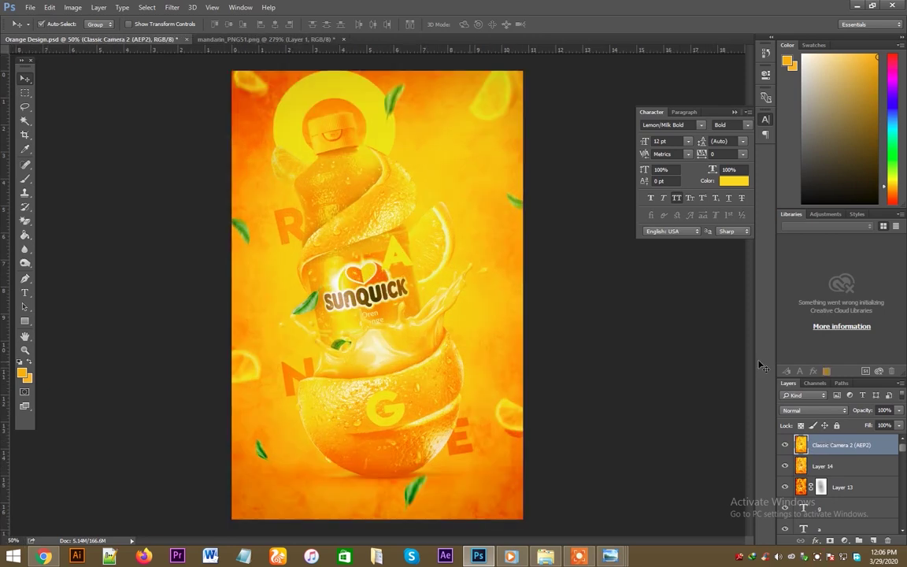
click(813, 411)
click(799, 302)
click(787, 410)
click(789, 275)
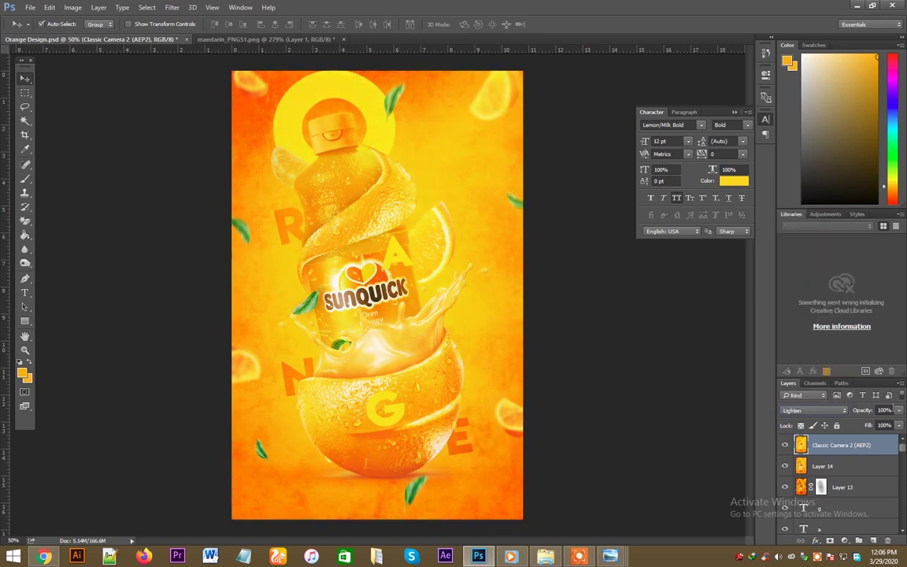
click(784, 445)
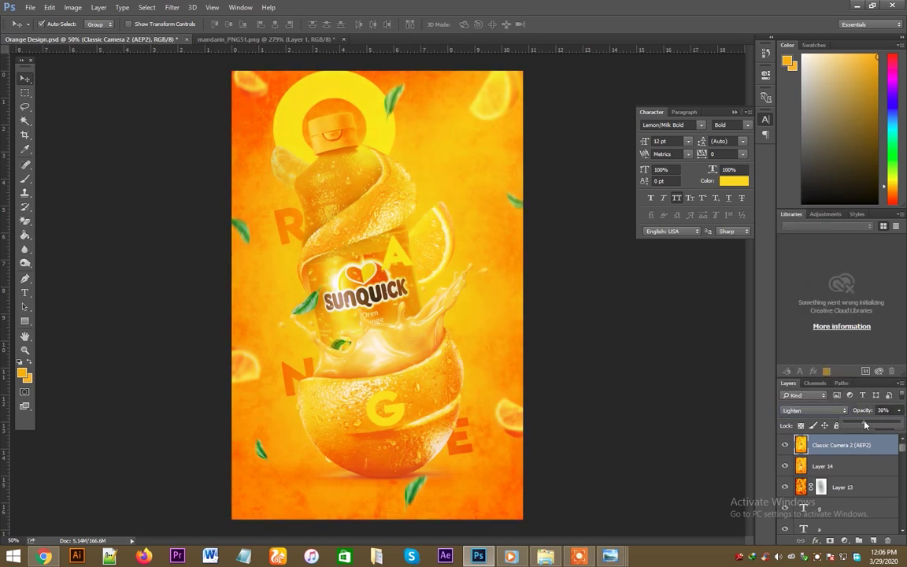
click(784, 446)
drag(898, 425, 872, 436)
click(531, 383)
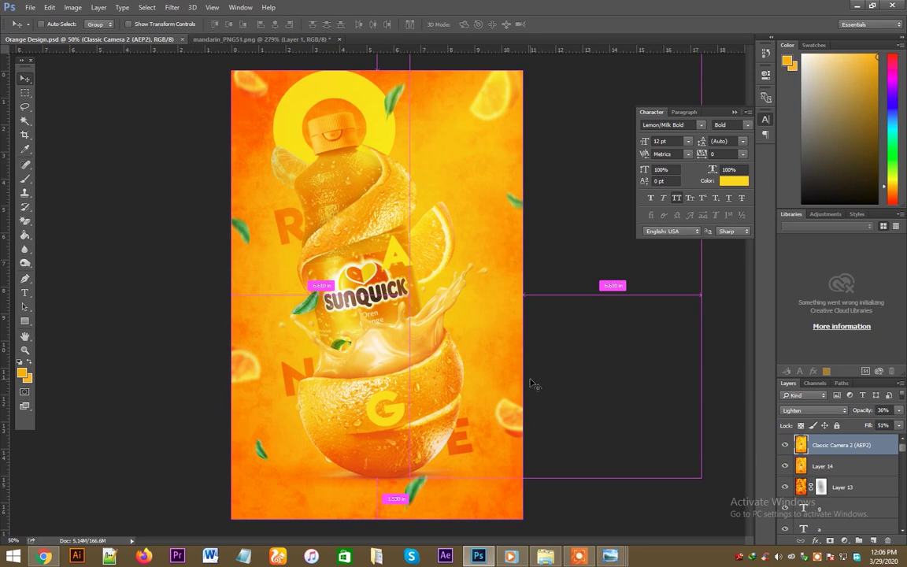
- Type the 'DESIGN BY CREATE213.COM' credit at 30 pt near the poster bottom
key(t)
click(356, 493)
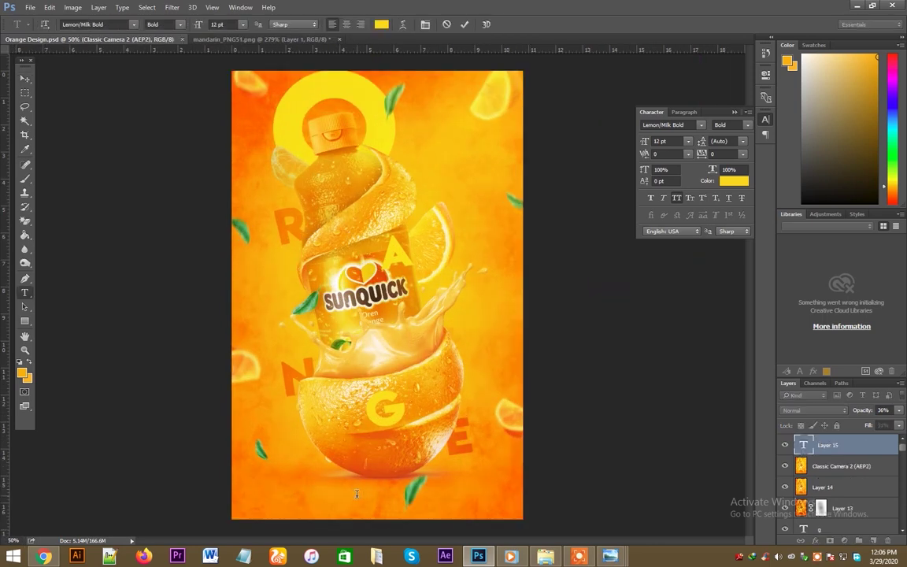
click(669, 141)
text(30)
key(Return)
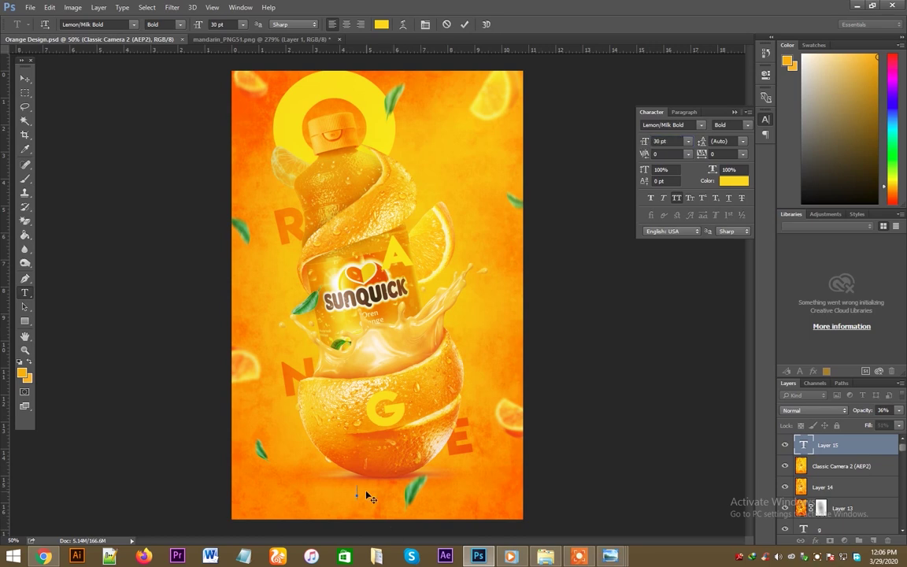
text(DESIGN BY C)
text(REATE)
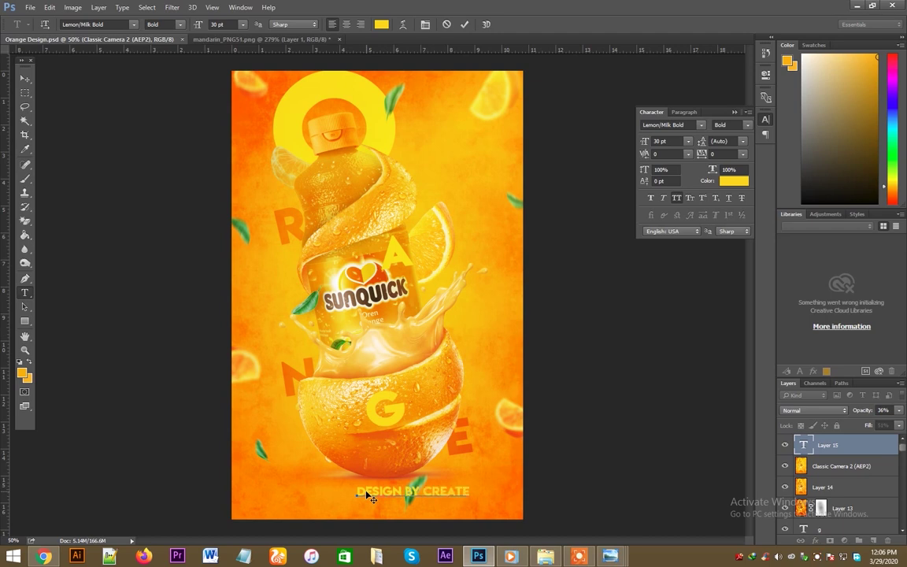
text(.com)
click(25, 79)
- Make the credit white (#ffffff), move it lower-left, and set it in Oswald Light
click(735, 181)
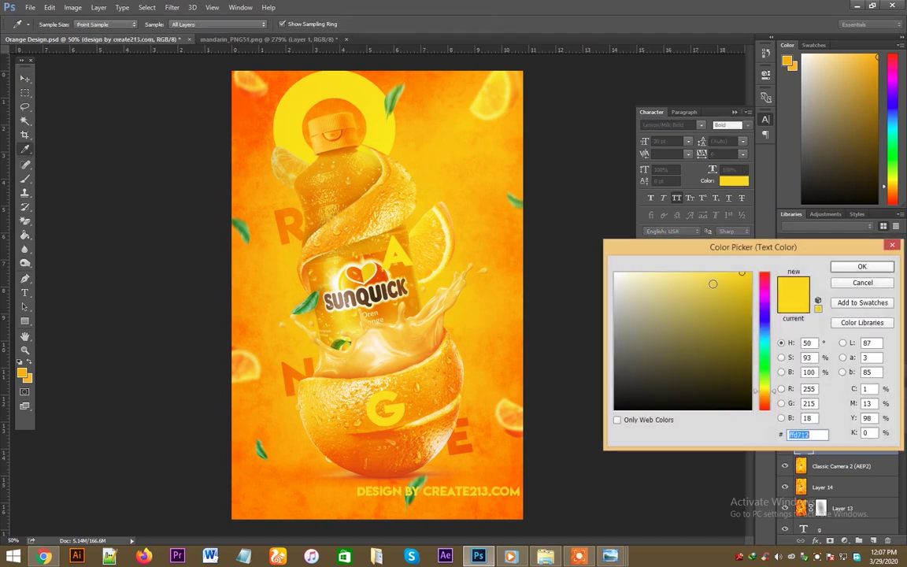
text(ffffff)
click(862, 268)
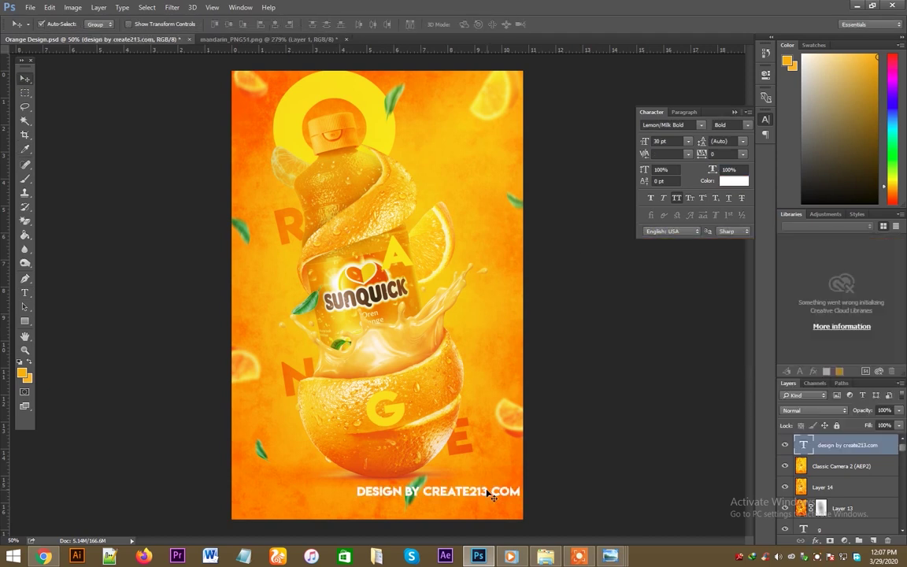
drag(491, 494, 372, 508)
click(687, 126)
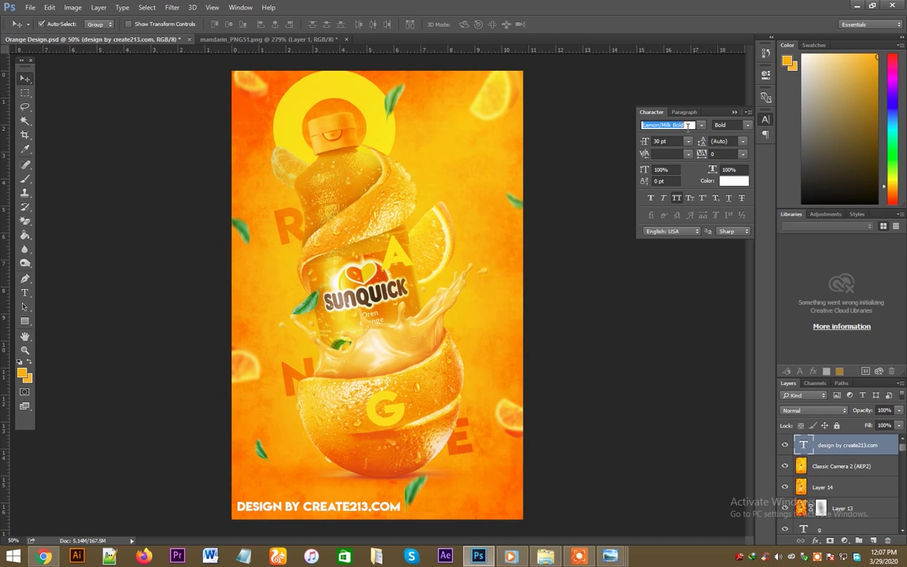
text(oswald)
click(701, 157)
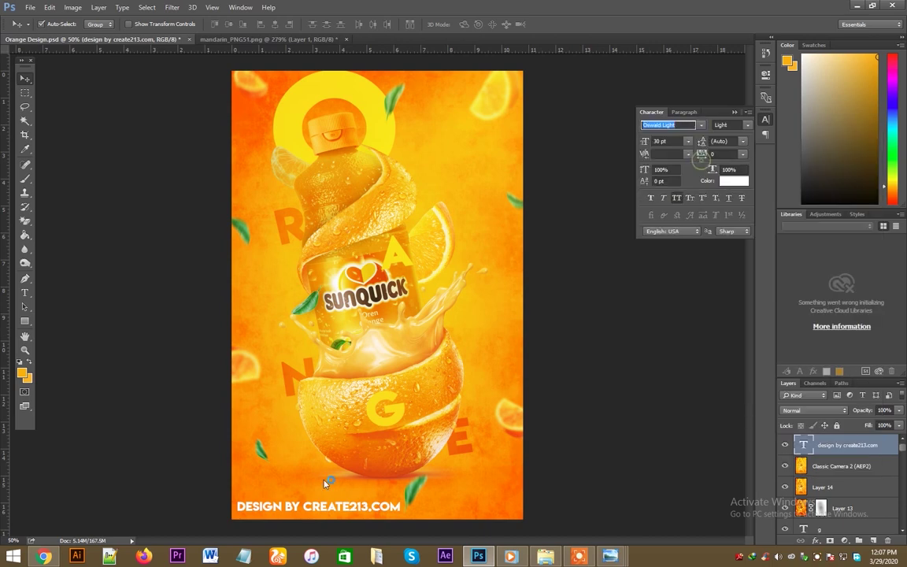
- Scale the credit to about 69%, nudge it down slightly, and save Orange Design.psd
key(ctrl+t)
drag(346, 517, 313, 508)
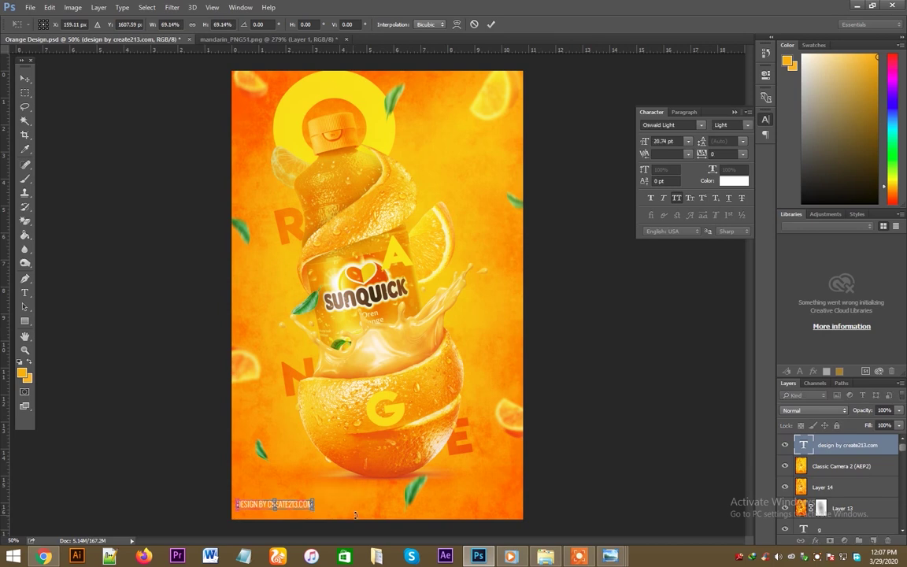
key(Return)
key(shift+Down)
key(shift+Down)
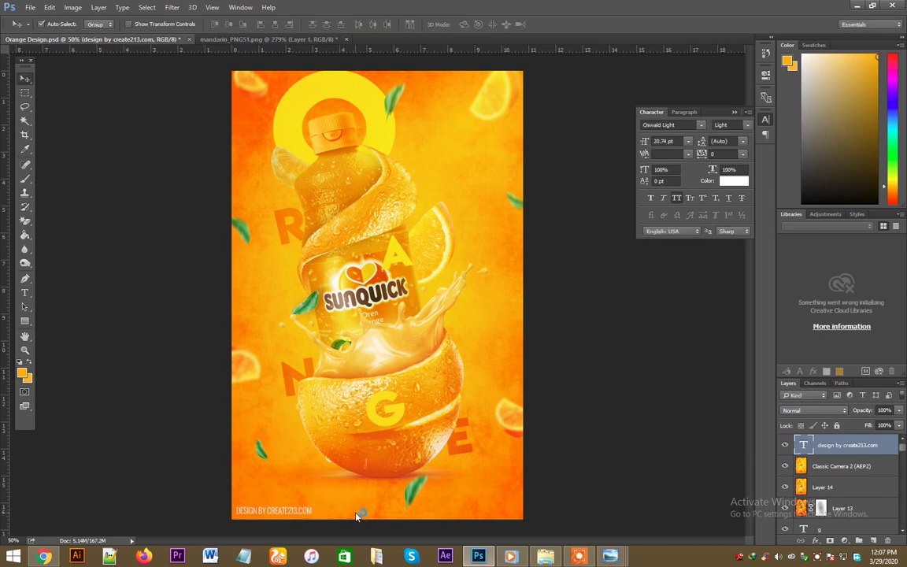
key(ctrl+s)
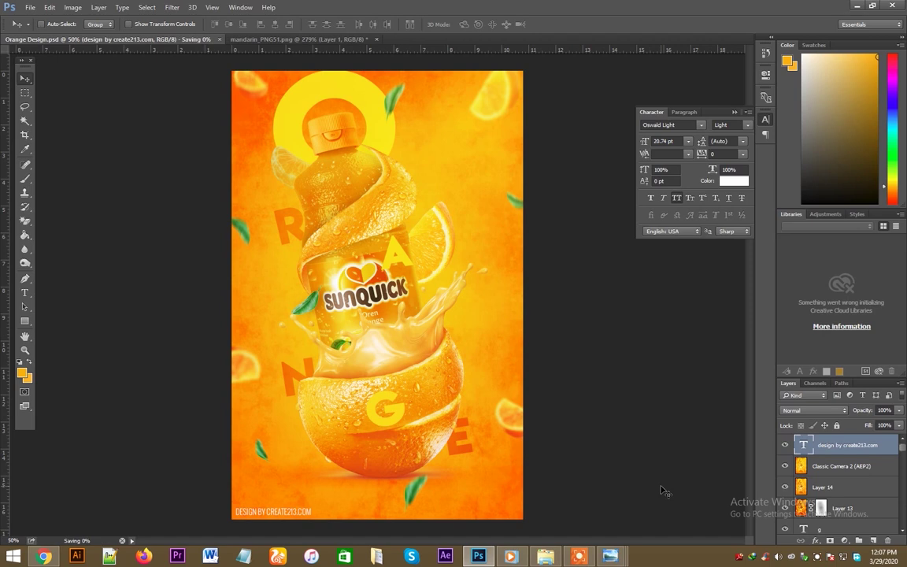
- Stamp all visible layers into a new merged top layer
key(ctrl+minus)
key(ctrl+plus)
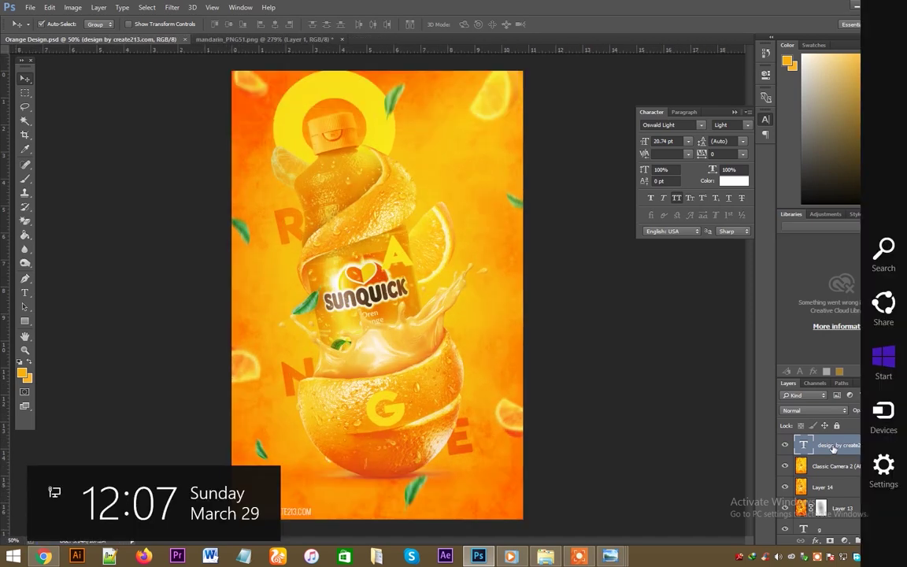
key(ctrl+alt+shift+e)
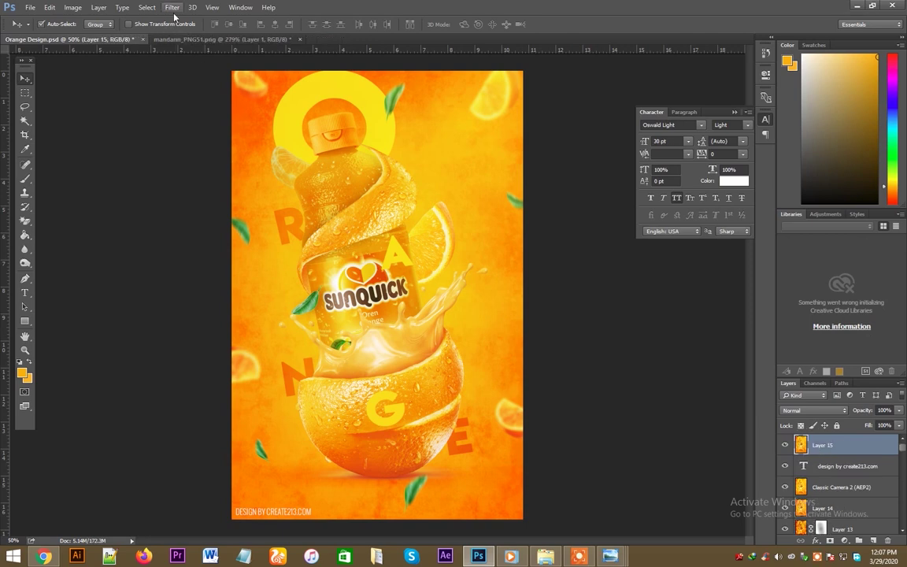
- Apply Color Efex Pro 4 Cross Processing with method B02 to the merged layer
click(171, 7)
mouse_move(191, 255)
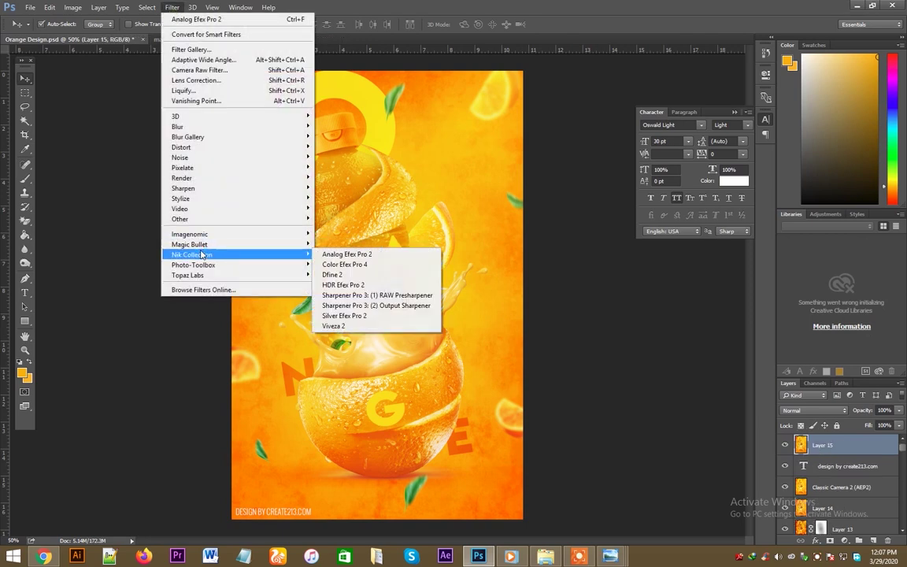
click(384, 268)
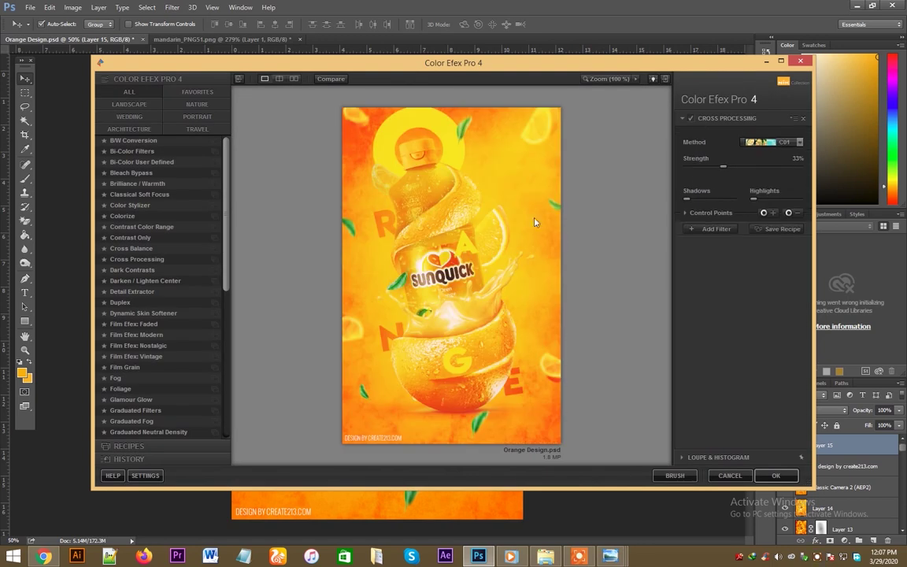
click(787, 143)
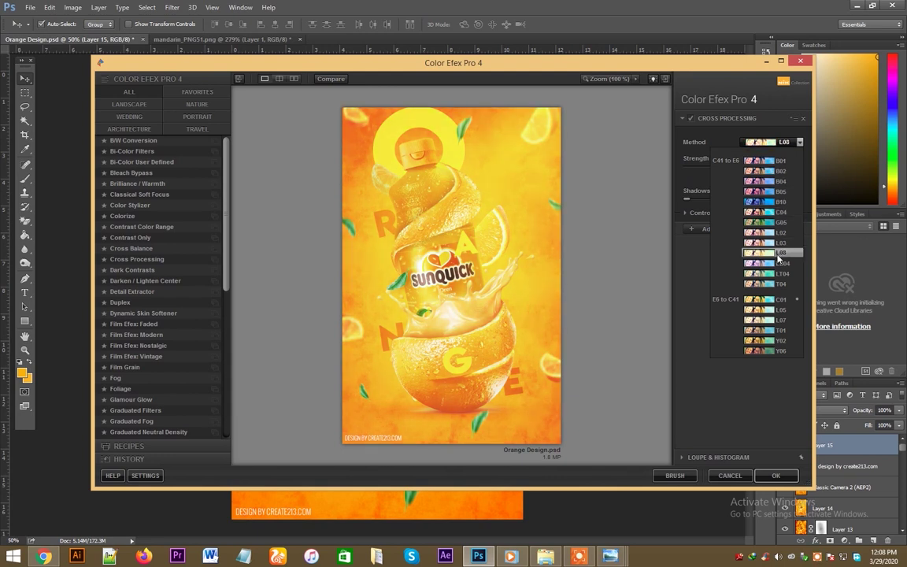
click(780, 173)
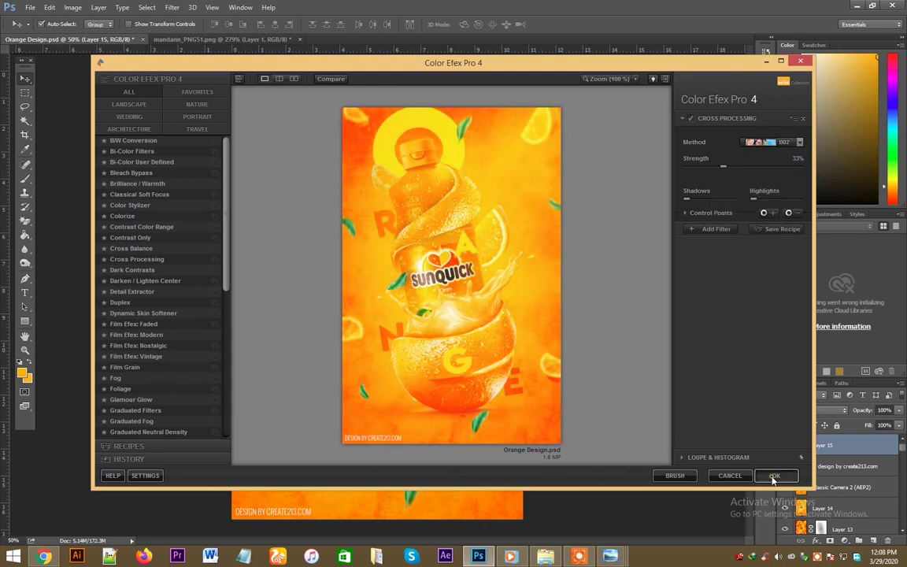
click(775, 475)
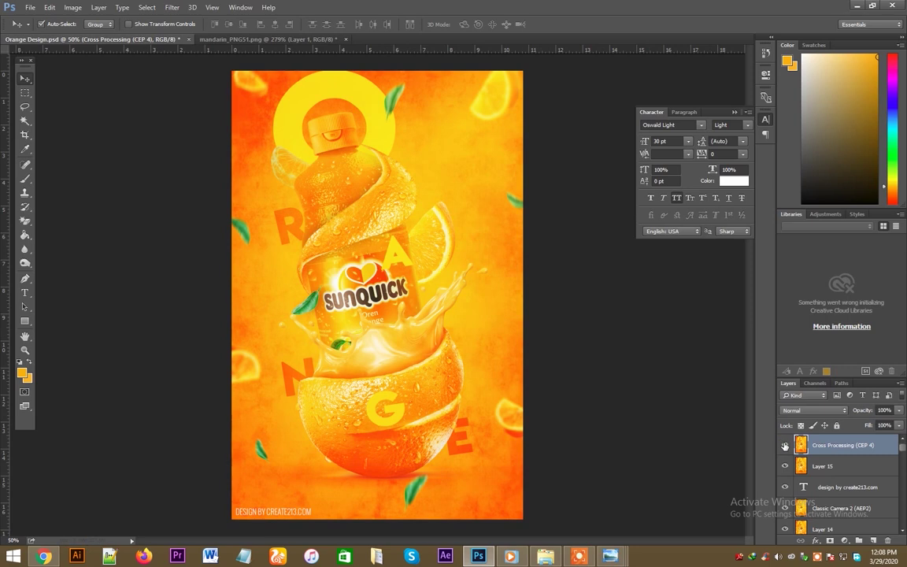
- Set the Cross Processing (CEP 4) layer to Lighten at 37% opacity, then save Orange Design.psd
click(813, 410)
click(792, 303)
click(813, 410)
click(789, 261)
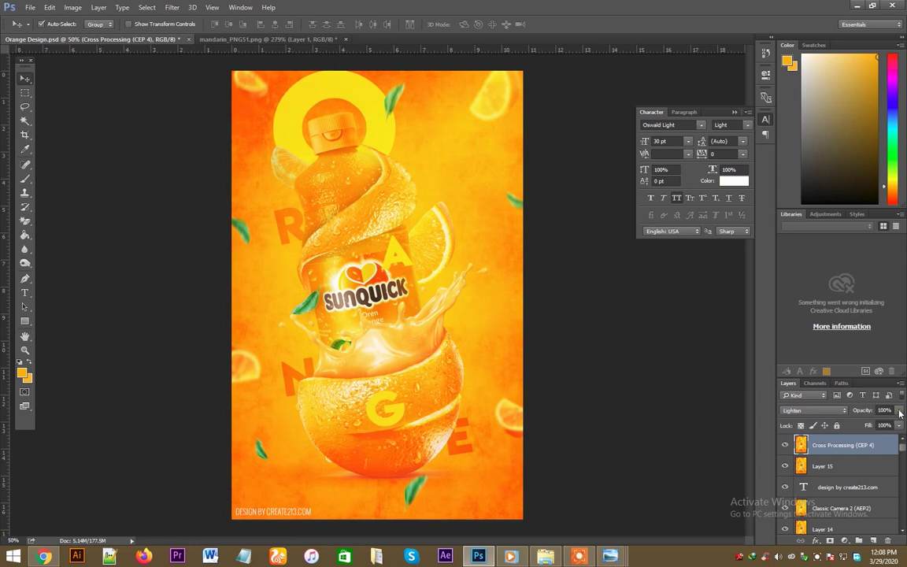
drag(900, 413, 865, 425)
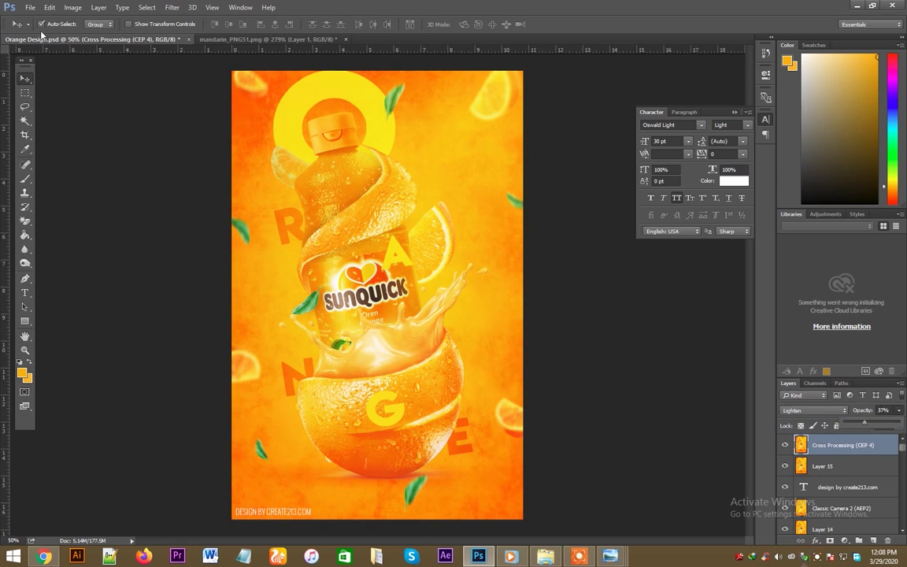
click(30, 7)
click(32, 114)
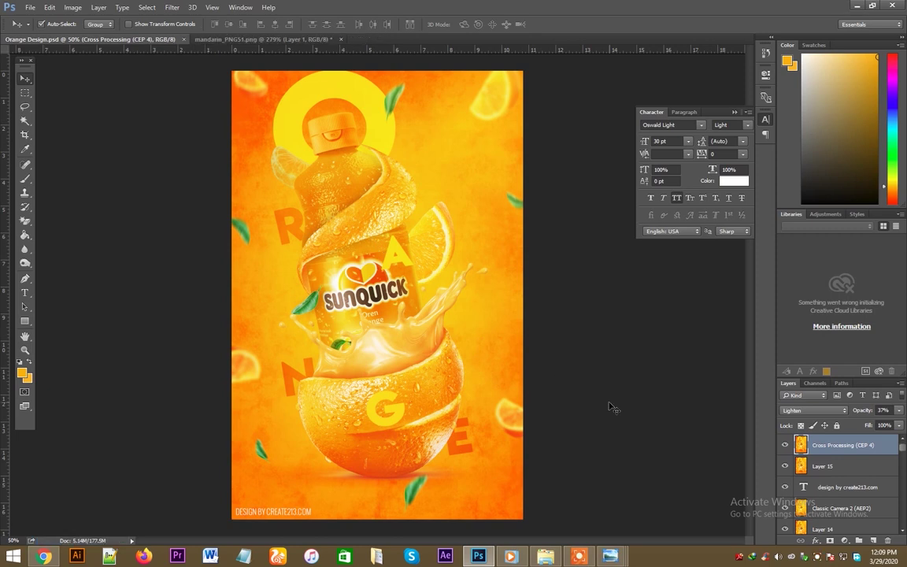
- Export the poster via Save for Web as a PNG-24 named Orange-Design
key(ctrl+alt+shift+s)
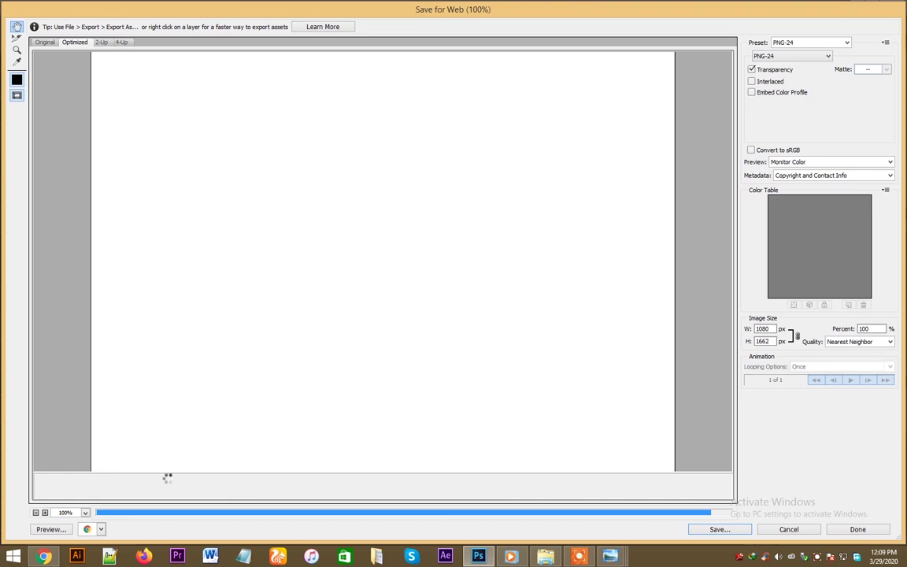
key(ctrl+minus)
key(ctrl+minus)
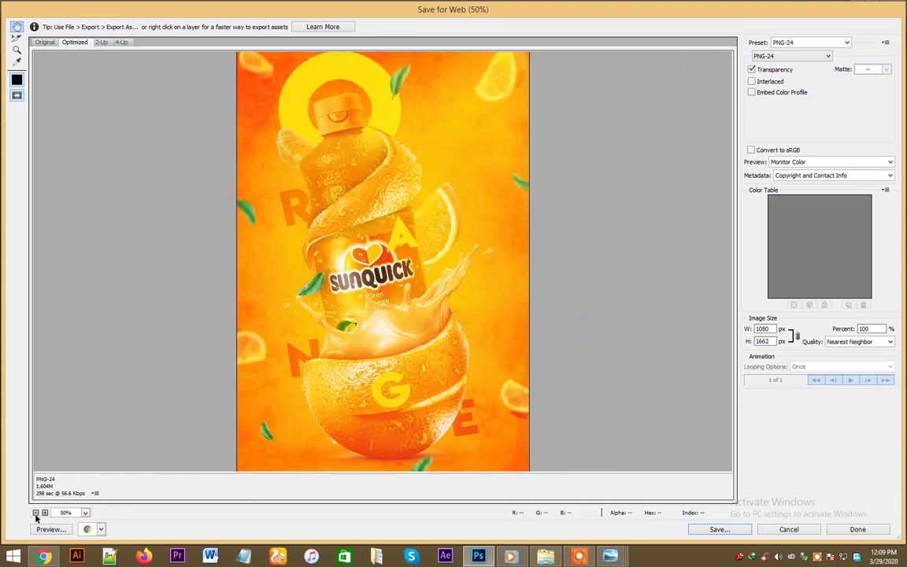
key(ctrl+minus)
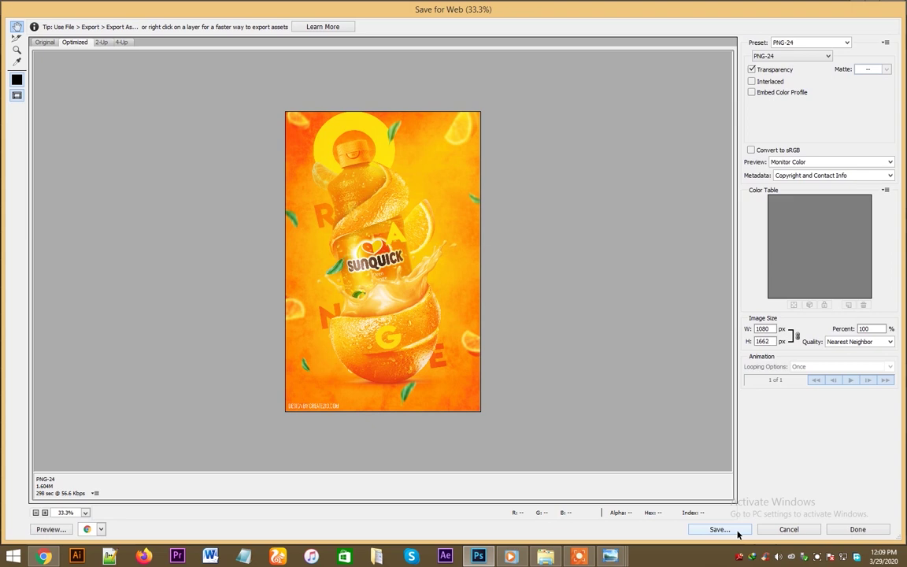
click(738, 534)
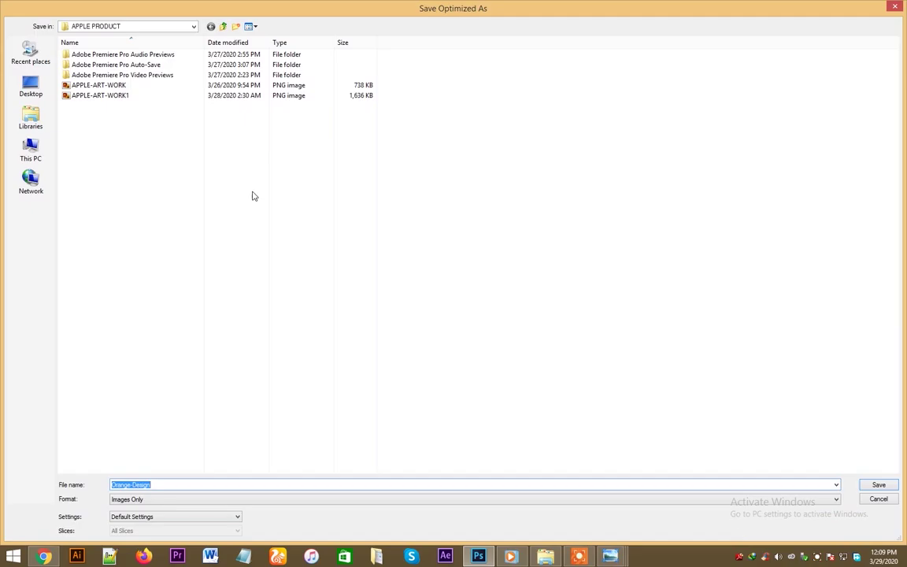
click(867, 486)
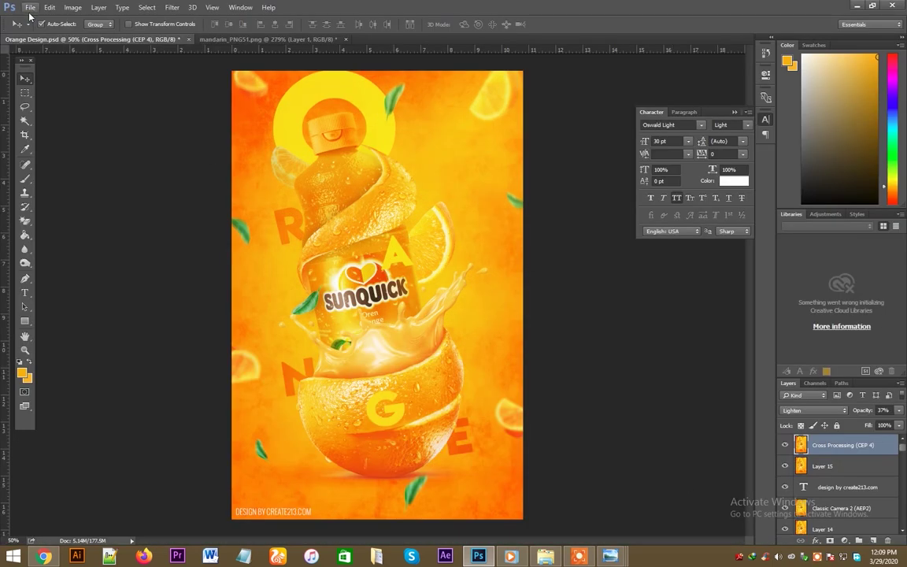
- Save Orange Design.psd, then close mandarin_PNG51.png and the poster document
click(30, 7)
click(41, 114)
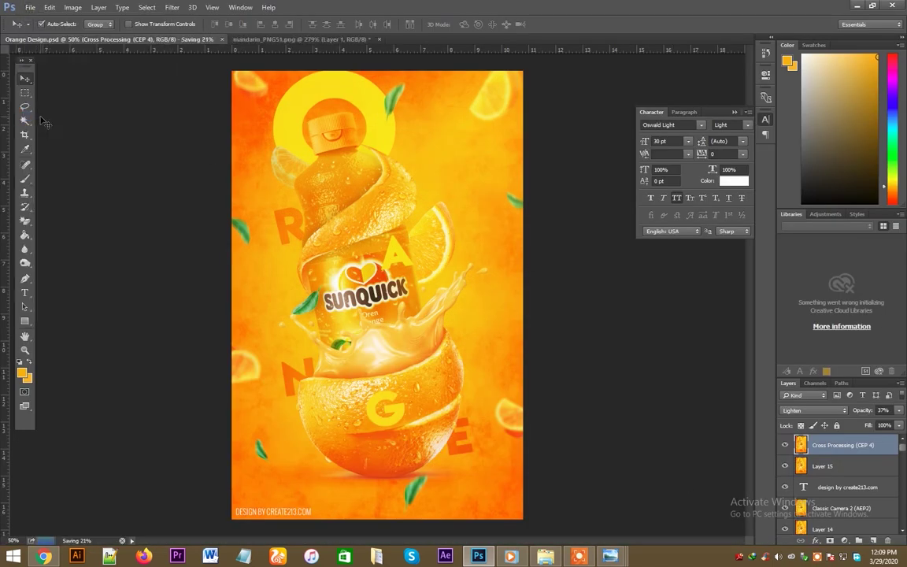
click(237, 37)
click(340, 40)
click(461, 210)
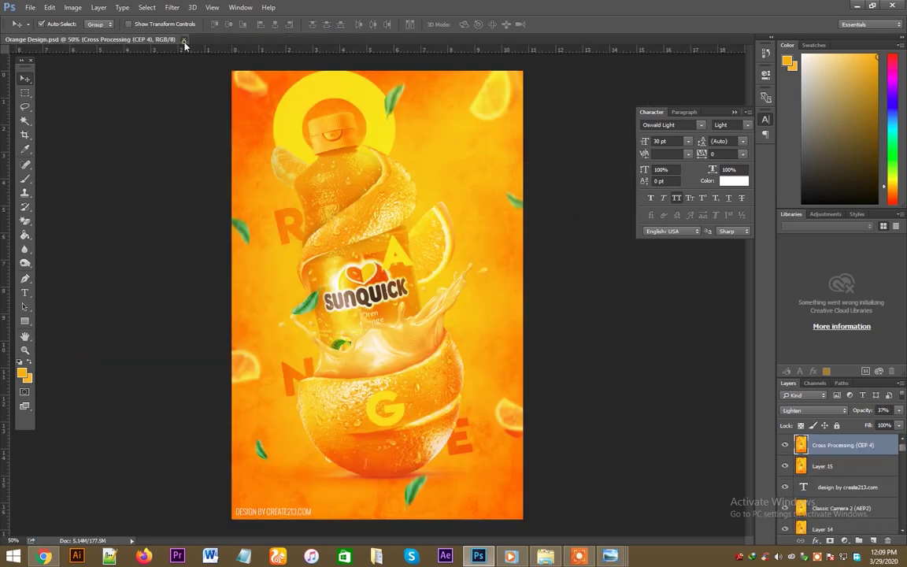
click(184, 40)
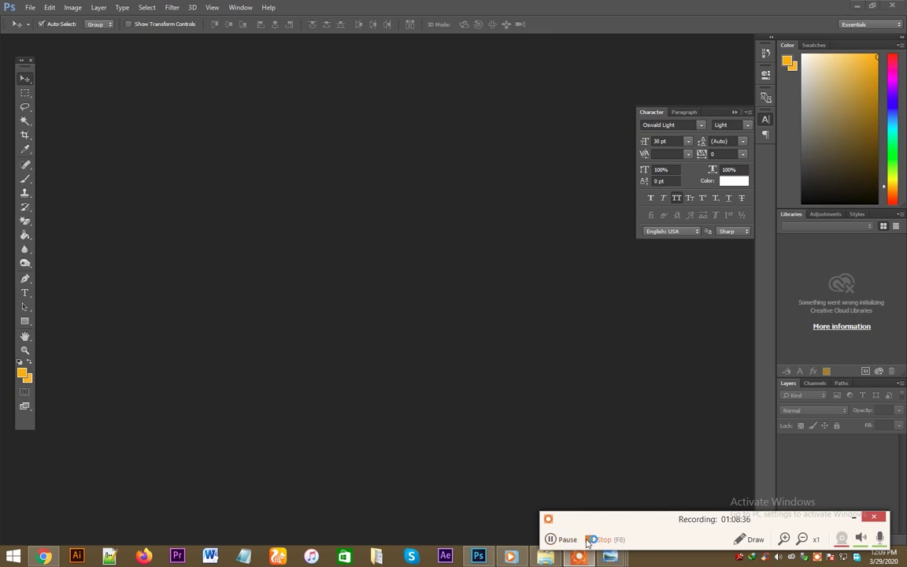